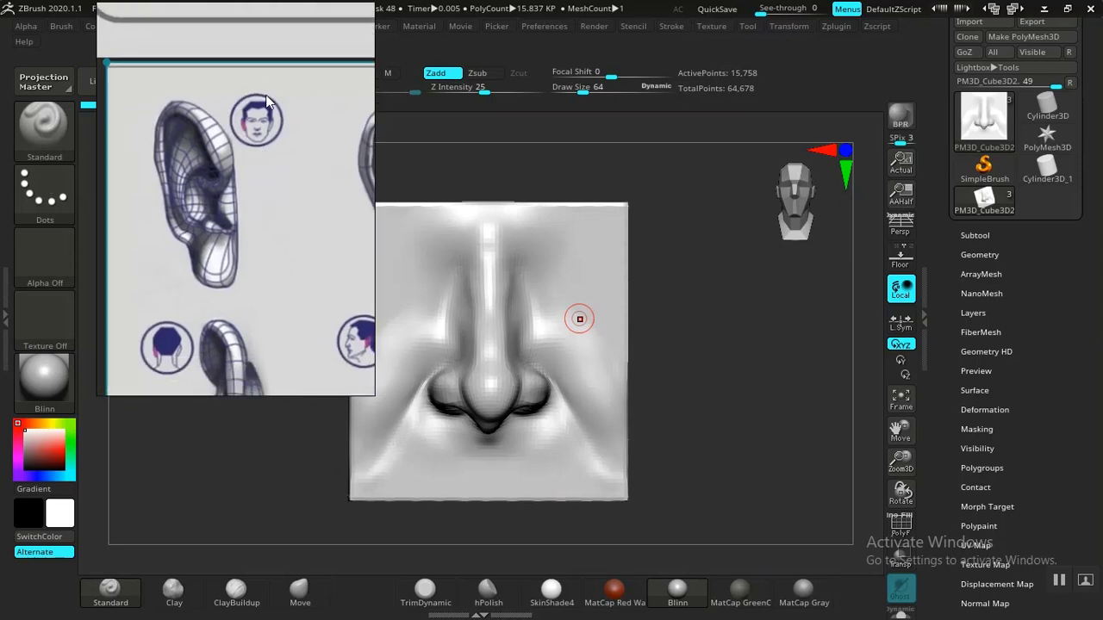
Step: Examine the wireframe ear reference from its front, side and back views
middle_drag(244, 233, 345, 296)
scroll(254, 228, up, 3)
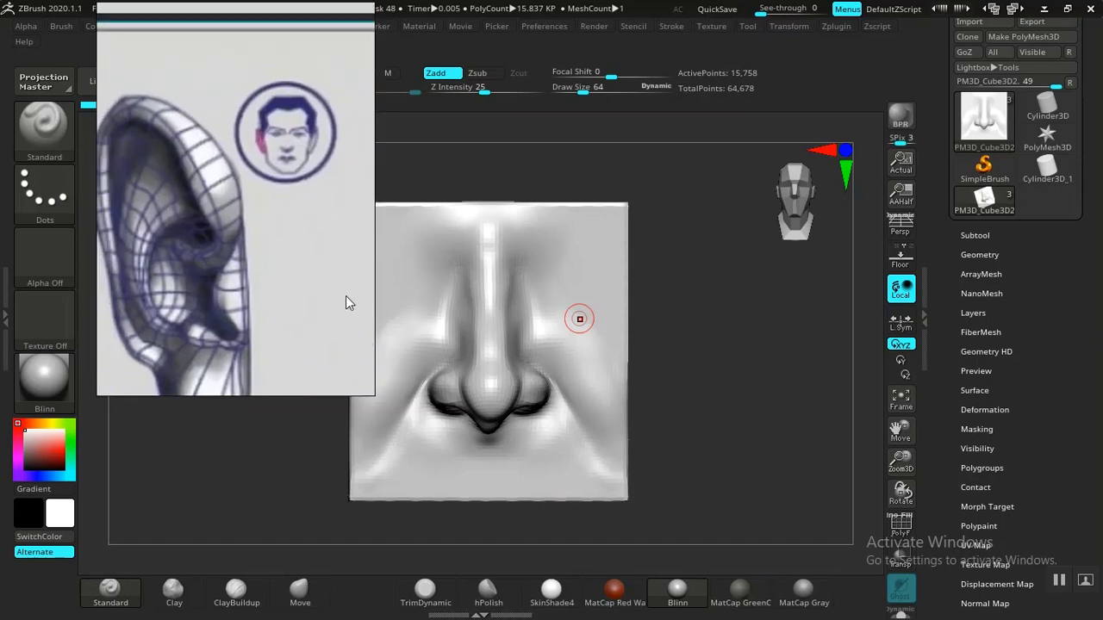
scroll(298, 288, down, 5)
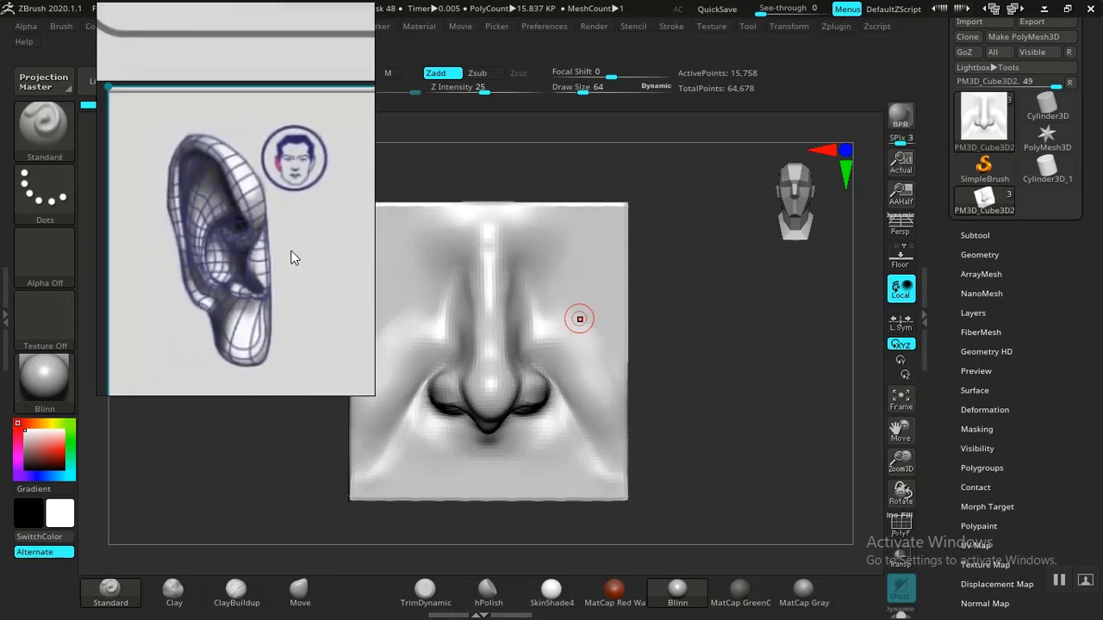
scroll(311, 282, down, 2)
mouse_move(308, 281)
middle_down()
mouse_move(256, 265)
mouse_move(176, 266)
middle_up()
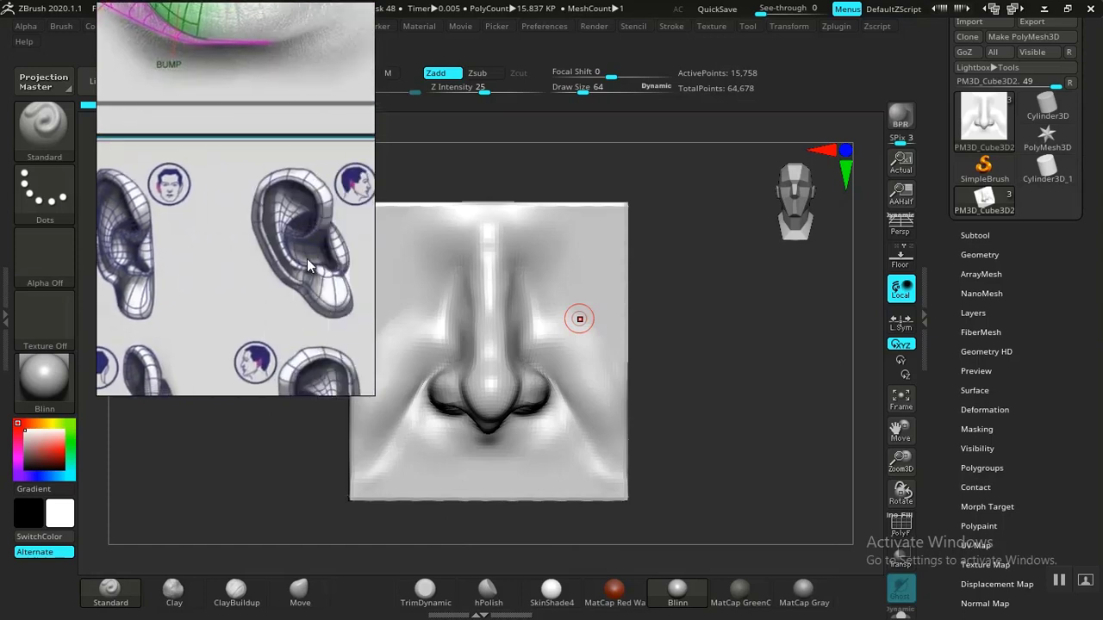
middle_drag(307, 258, 138, 276)
middle_drag(219, 272, 208, 263)
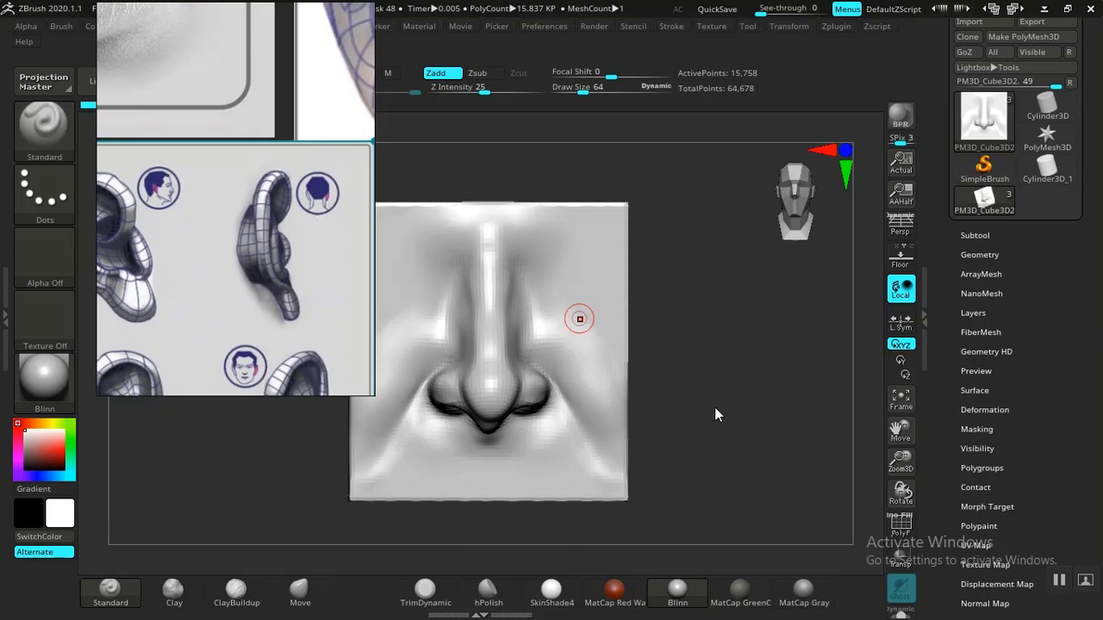
Step: Append a Cube3D as a new subtool beneath the nose subtool
drag(715, 414, 724, 380)
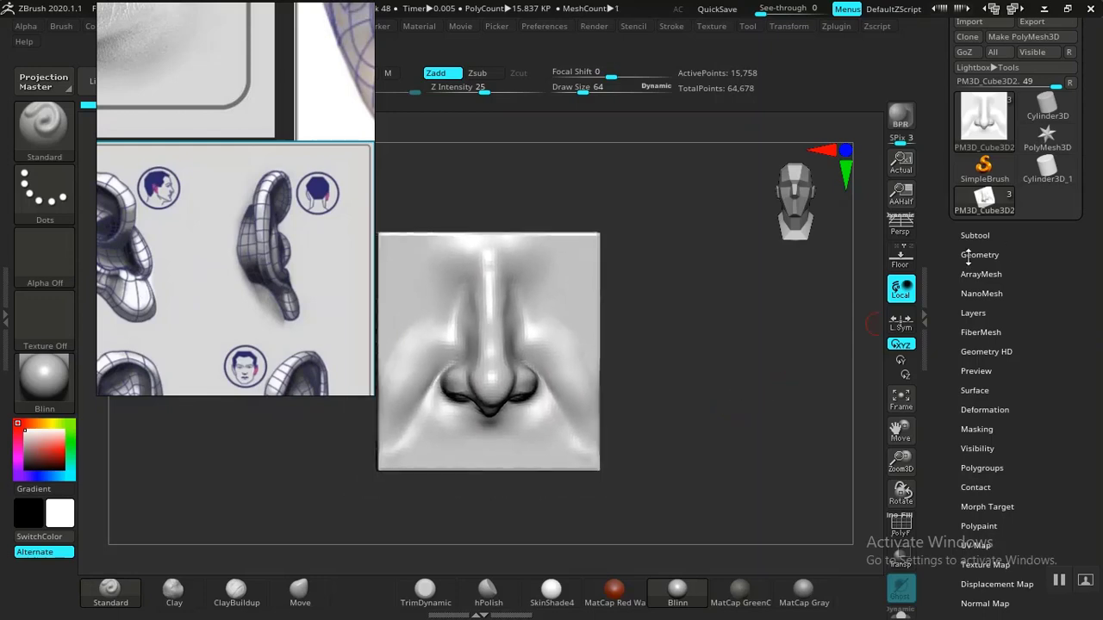
click(977, 235)
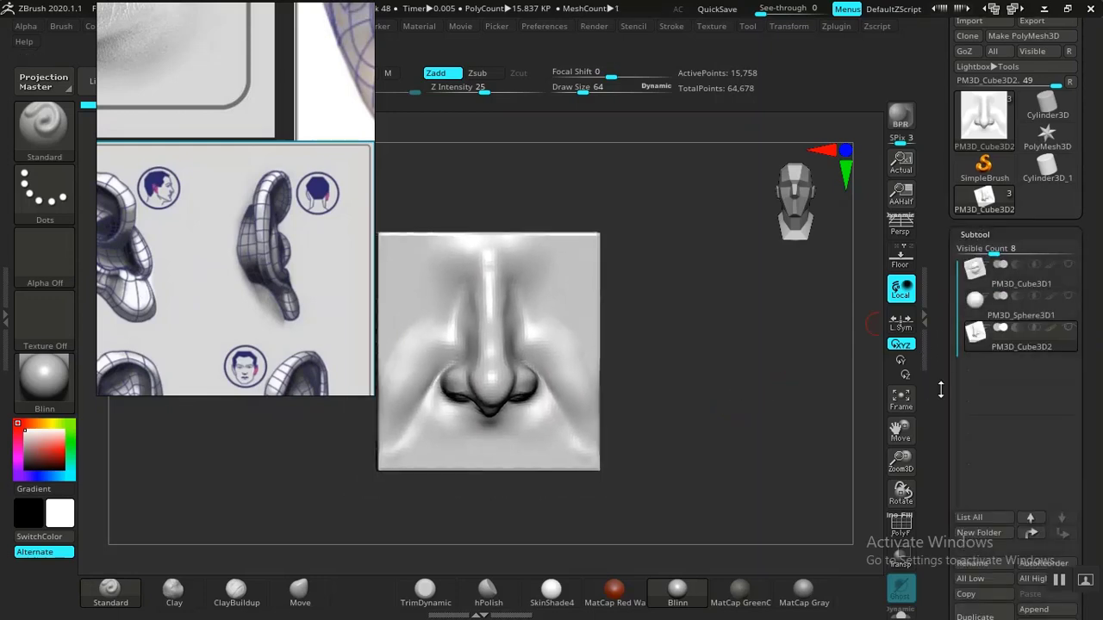
drag(940, 390, 941, 294)
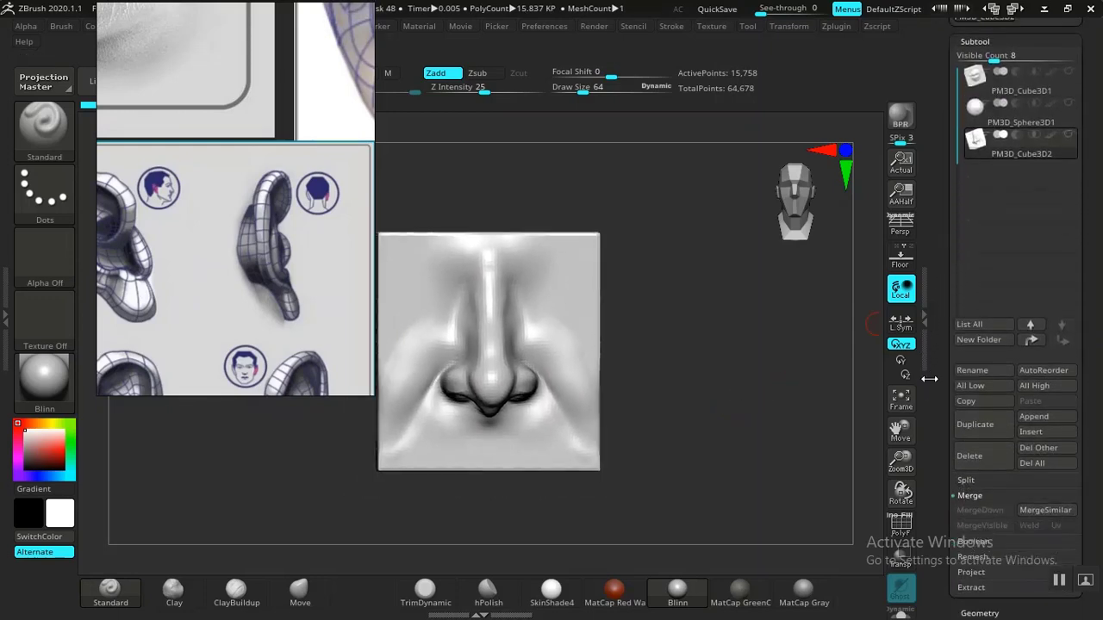
drag(936, 379, 943, 334)
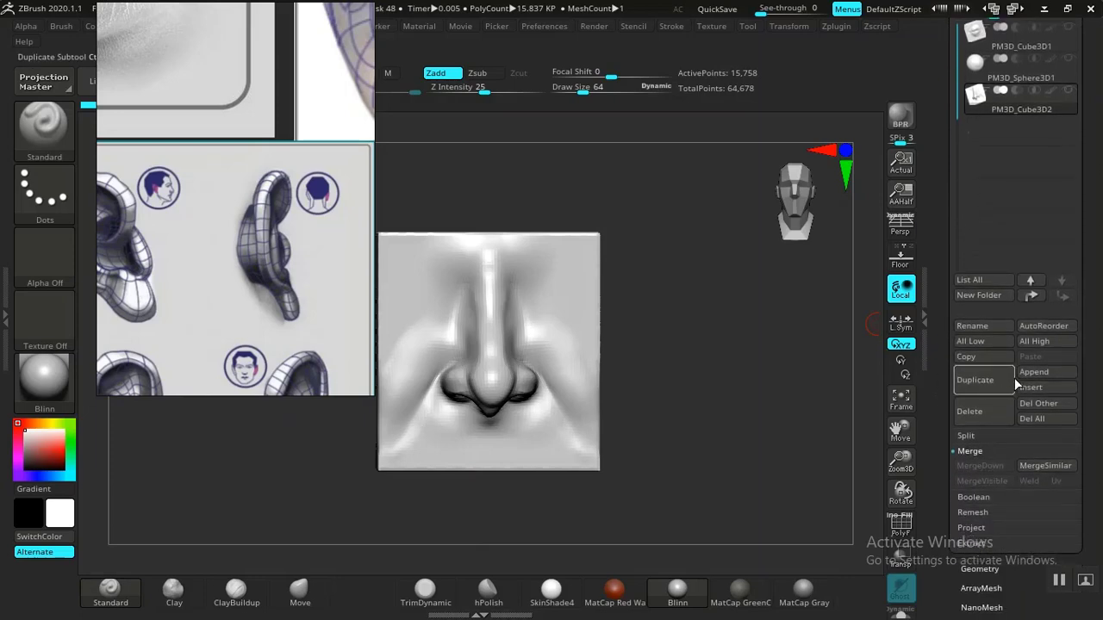
click(1035, 377)
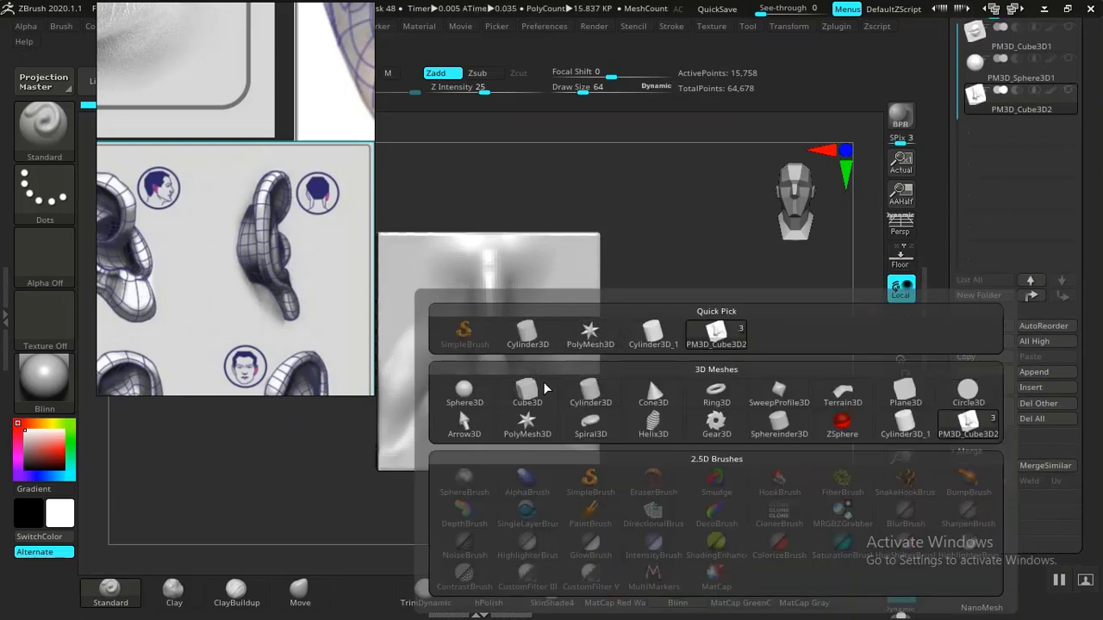
click(528, 398)
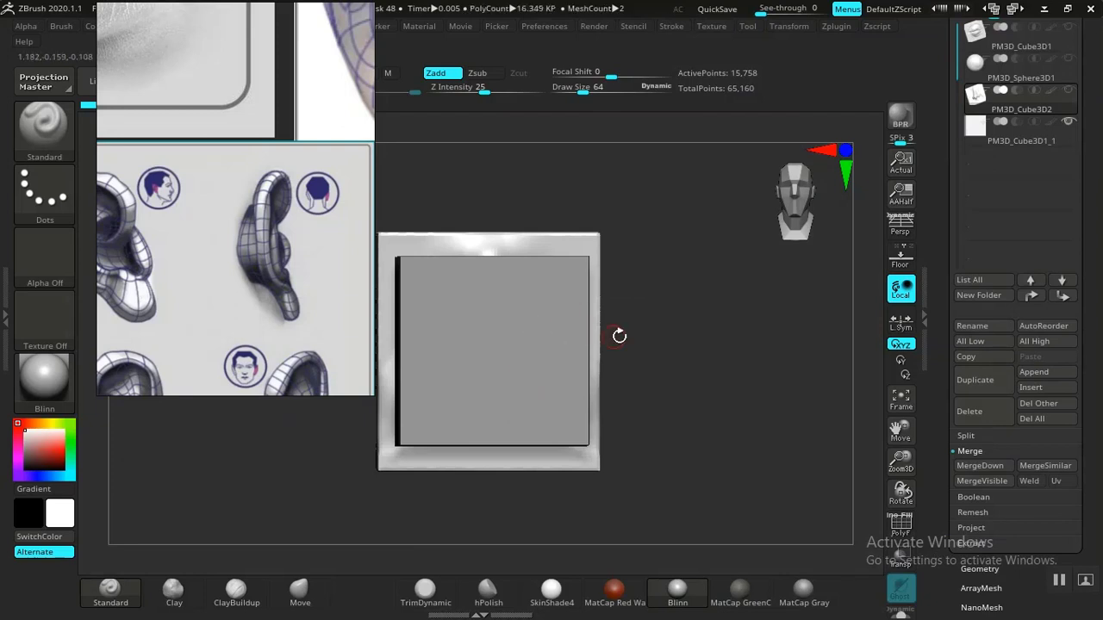
Step: Reshape the new cube into a tall slab: scale Z to about 0.2, X to about 1.67, and stretch it along Y
mouse_move(588, 374)
mouse_down()
mouse_move(699, 414)
mouse_move(733, 409)
mouse_move(746, 352)
mouse_move(692, 360)
mouse_move(720, 362)
mouse_move(709, 376)
mouse_move(732, 396)
mouse_move(682, 407)
mouse_up()
key(w)
drag(735, 359, 708, 400)
drag(608, 355, 741, 392)
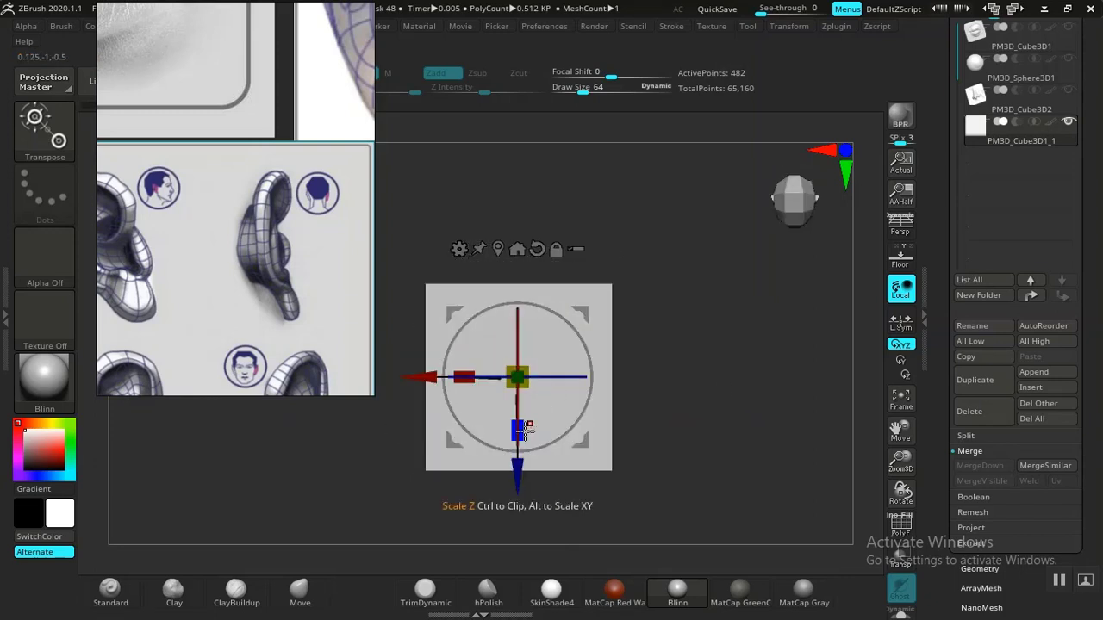
drag(523, 429, 532, 341)
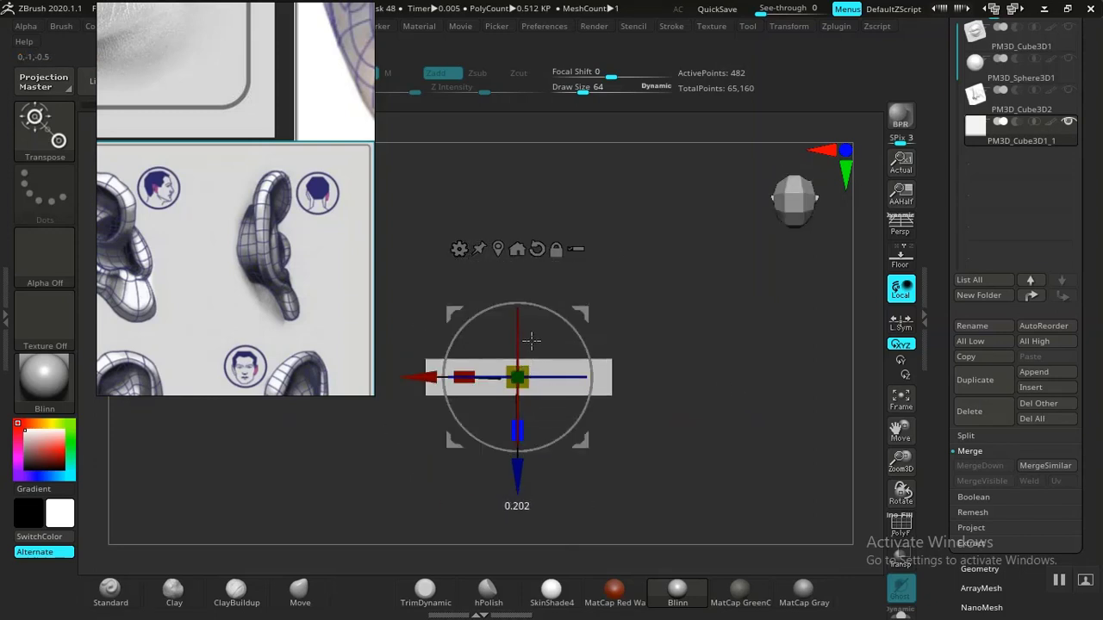
drag(449, 371, 404, 371)
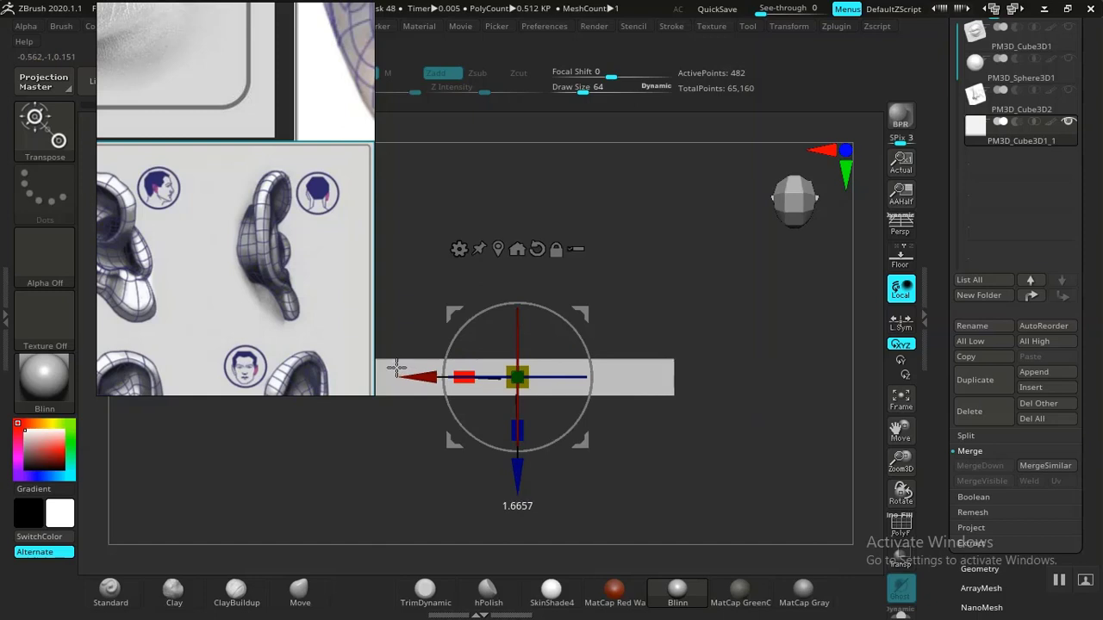
drag(684, 312, 654, 274)
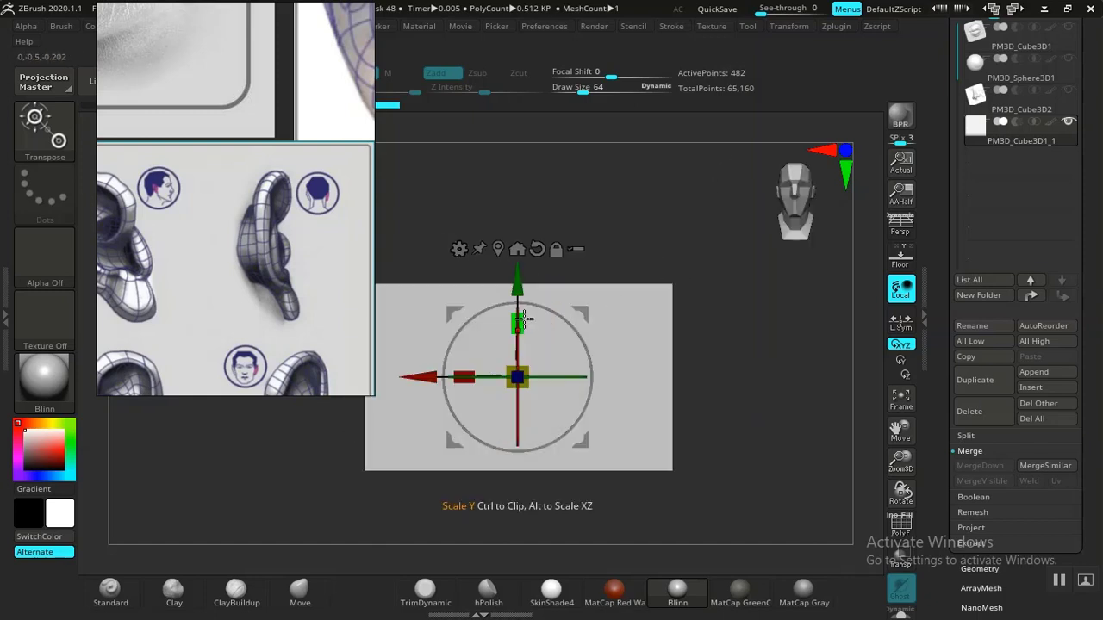
drag(521, 320, 535, 195)
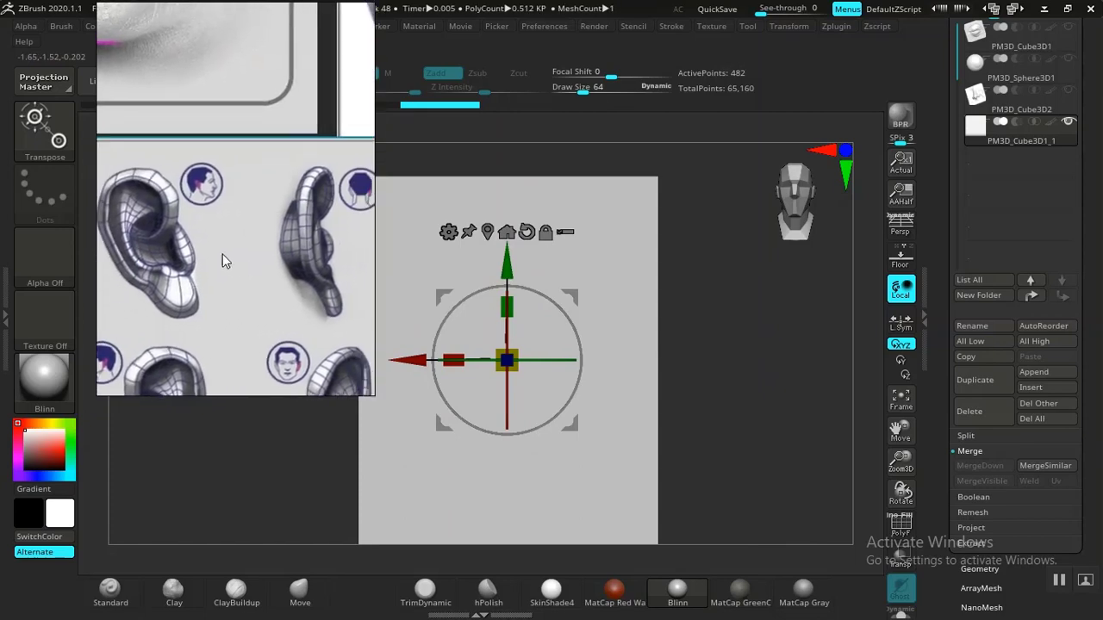
Step: Frame the six-view ear sheet in the reference window and move the window clear of the slab and brush controls
scroll(193, 247, down, 10)
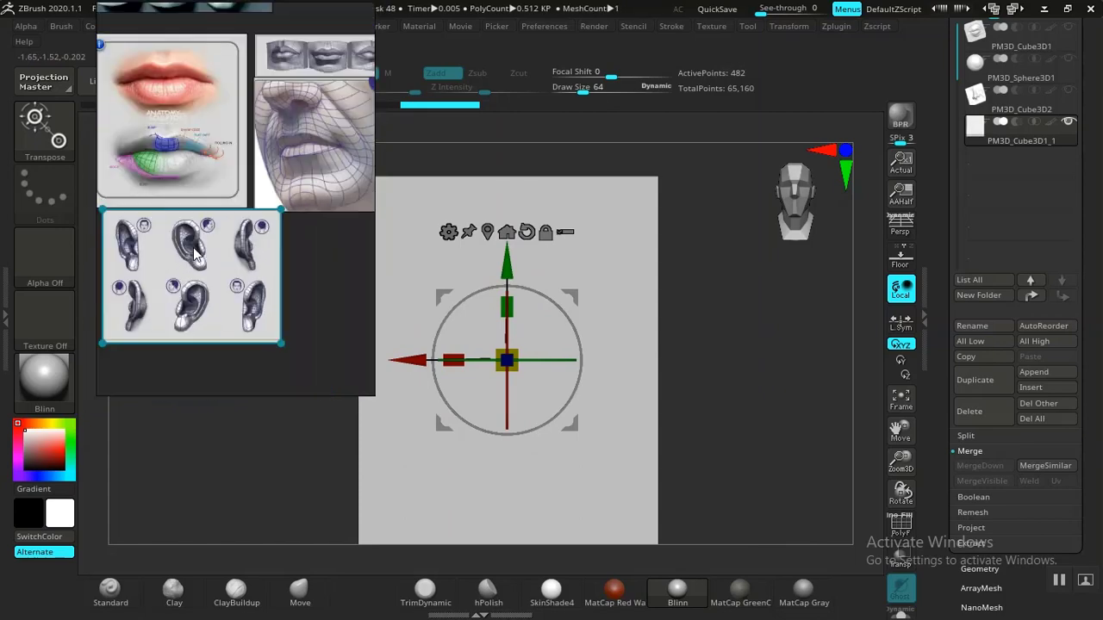
middle_drag(191, 248, 222, 291)
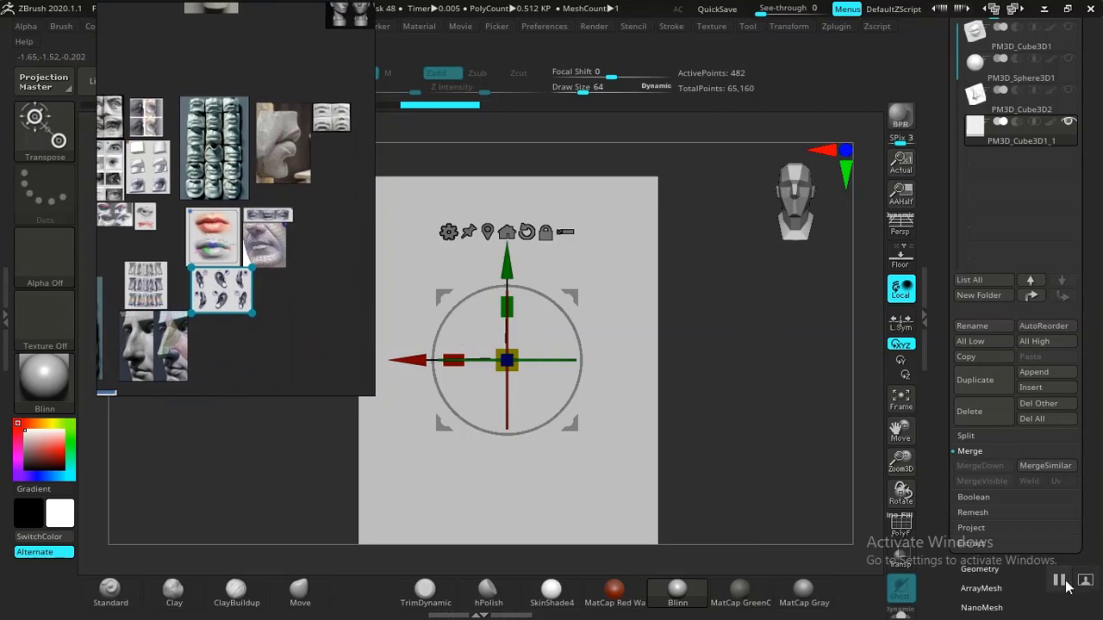
mouse_move(724, 502)
mouse_down()
mouse_move(807, 445)
mouse_move(825, 450)
mouse_move(727, 422)
mouse_up()
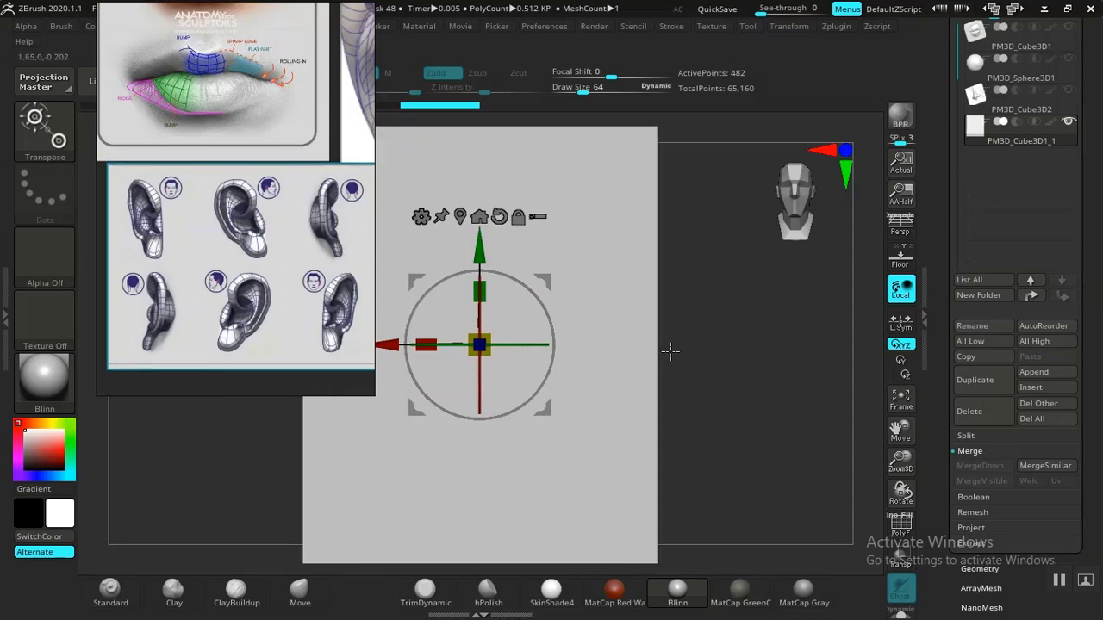
drag(670, 351, 622, 368)
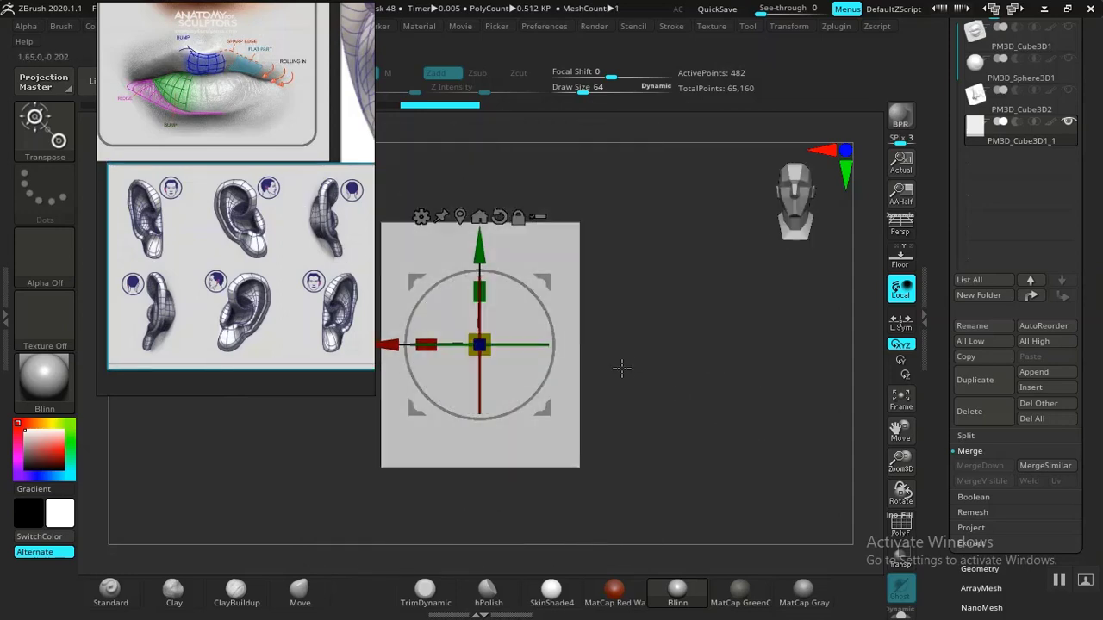
alt+drag(664, 311, 694, 360)
right_drag(282, 245, 233, 220)
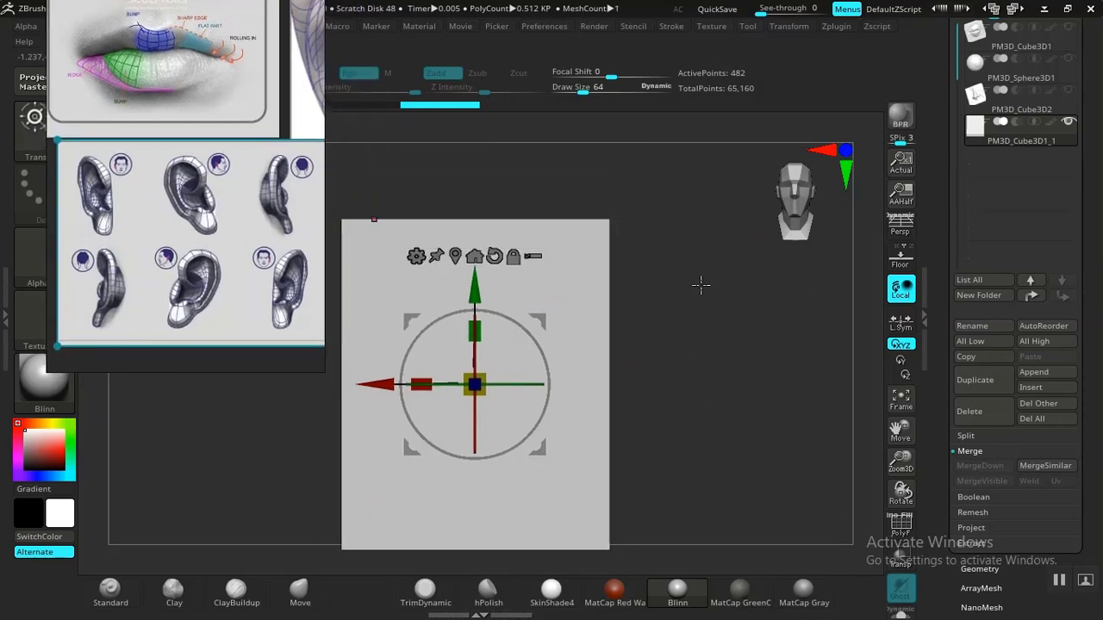
drag(939, 223, 937, 243)
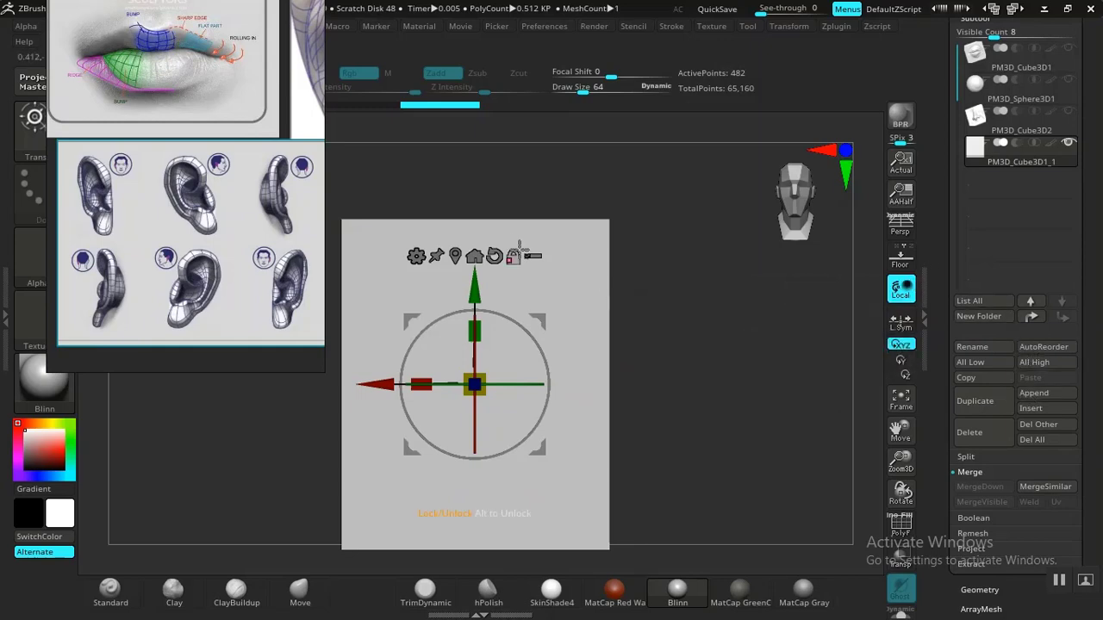
drag(172, 216, 862, 191)
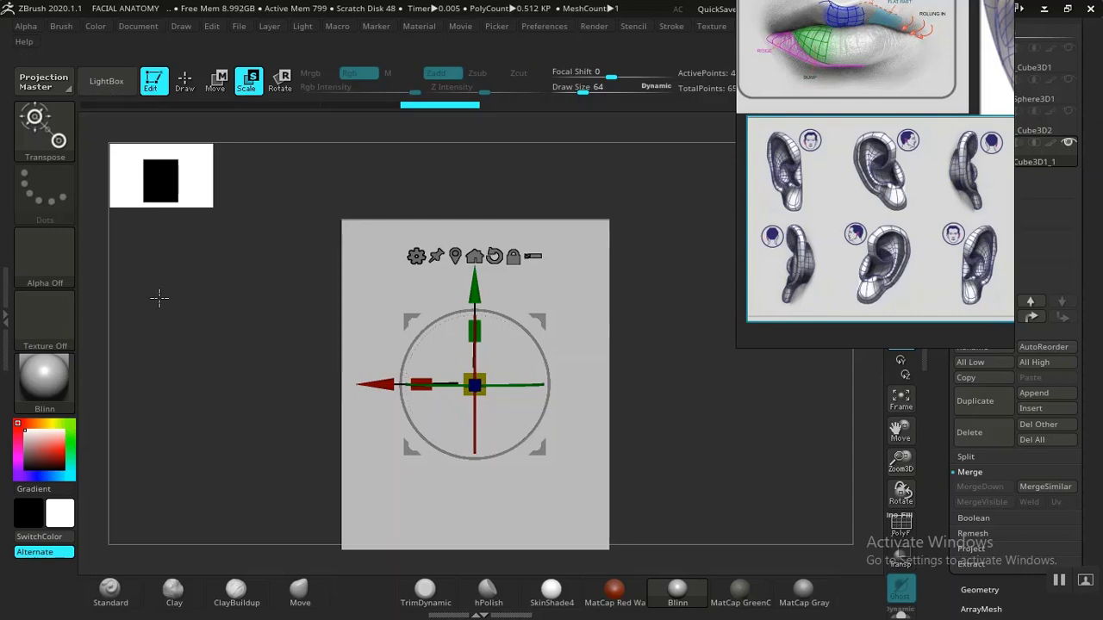
Step: Insert a cylinder at the middle of the slab's front face with the IMM Primitives brush
key(q)
key(b)
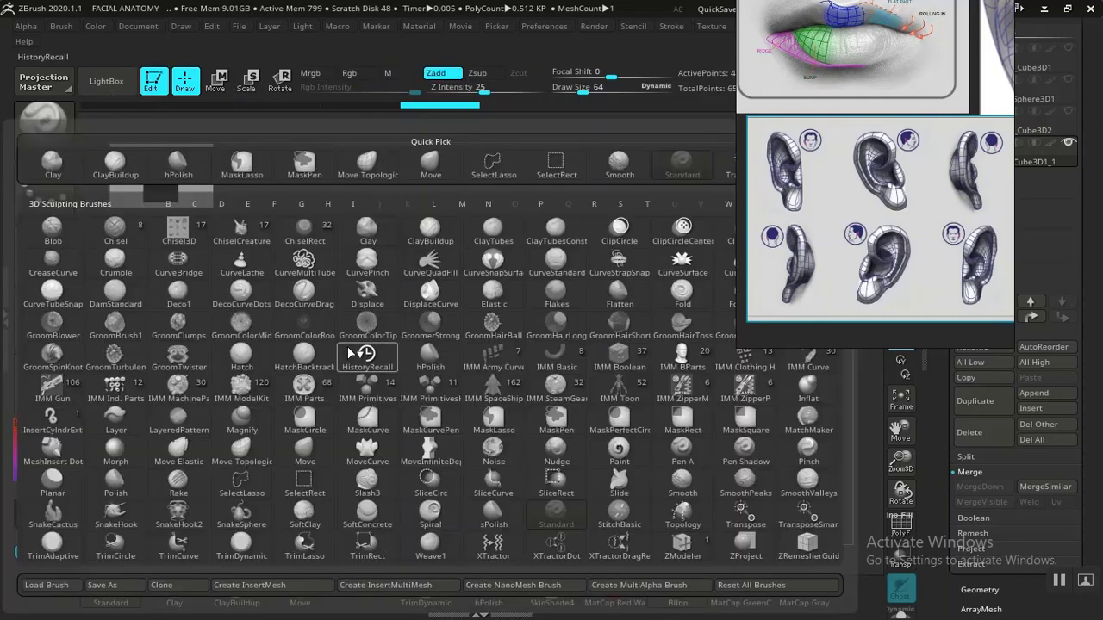
key(i)
click(364, 395)
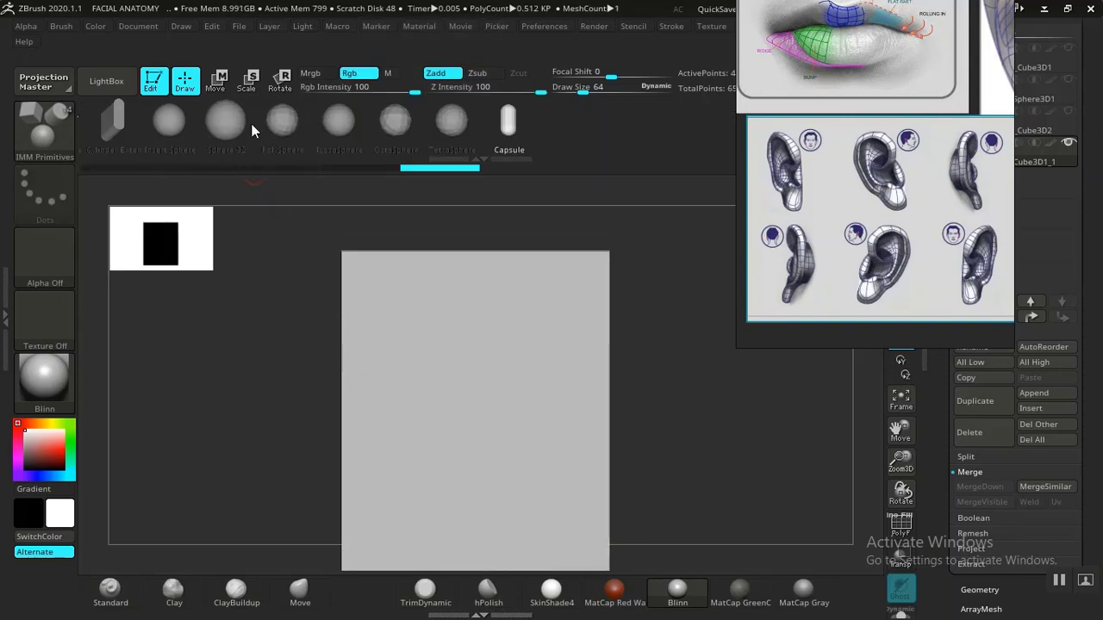
drag(233, 122, 358, 136)
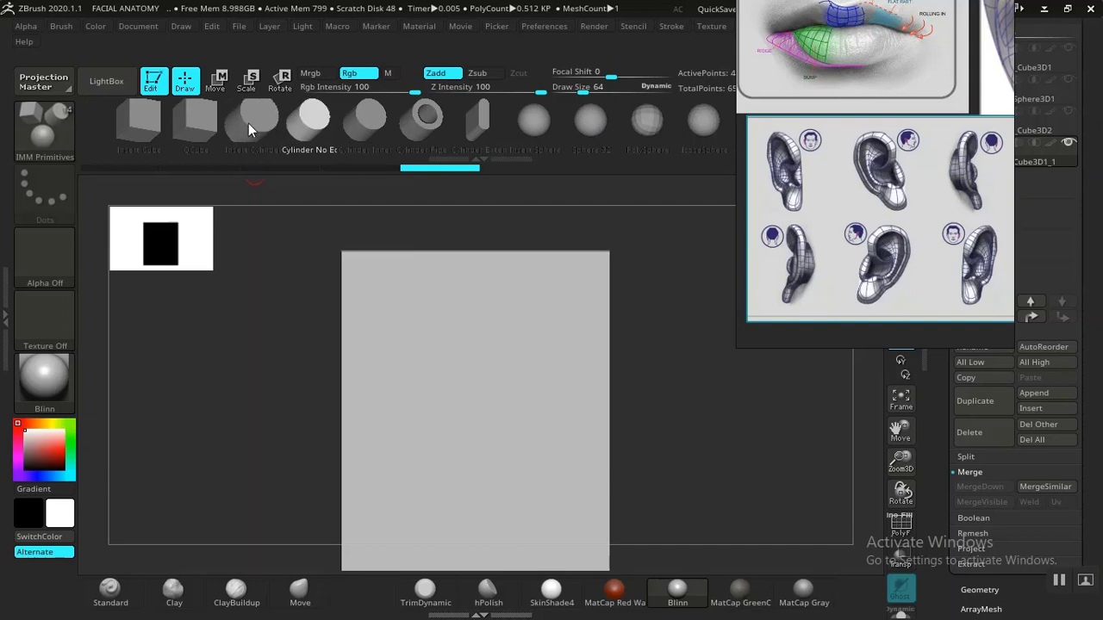
mouse_move(248, 127)
mouse_down()
mouse_move(284, 129)
mouse_move(262, 126)
mouse_up()
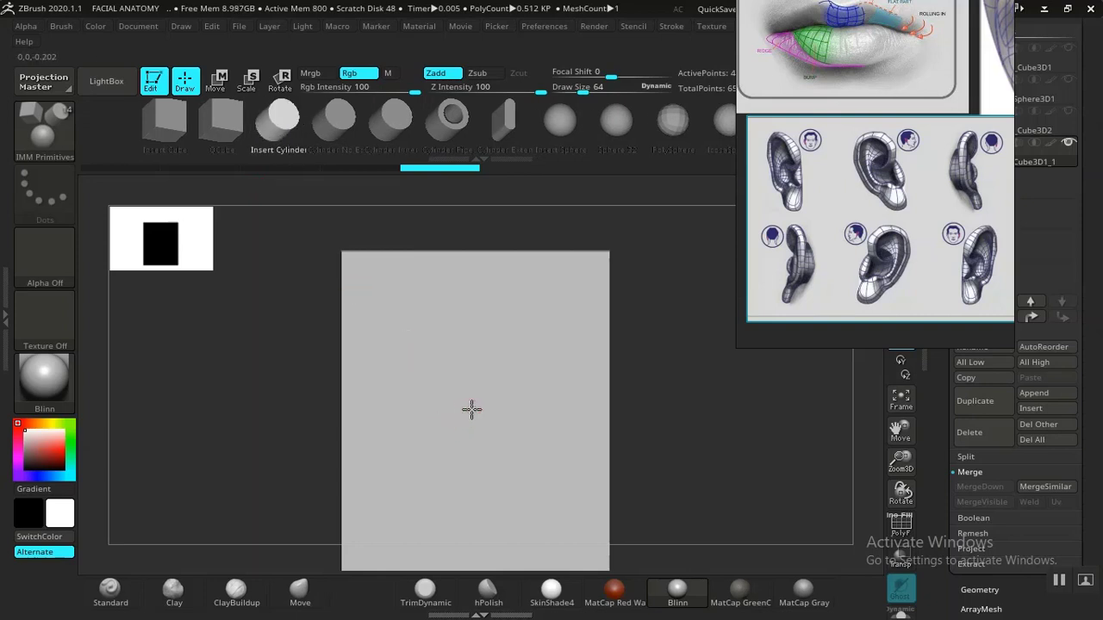
mouse_move(471, 409)
mouse_down()
mouse_move(469, 441)
mouse_move(489, 466)
mouse_up()
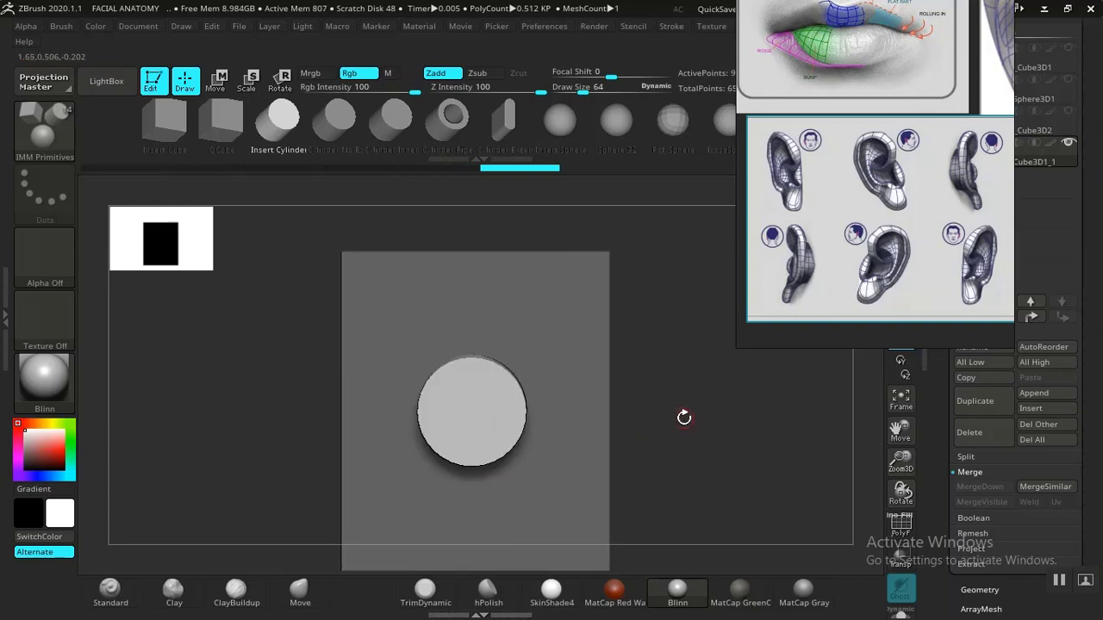
Step: Shorten the inserted cylinder along Z to about 0.76, keeping its base against the slab
drag(681, 413, 556, 409)
key(w)
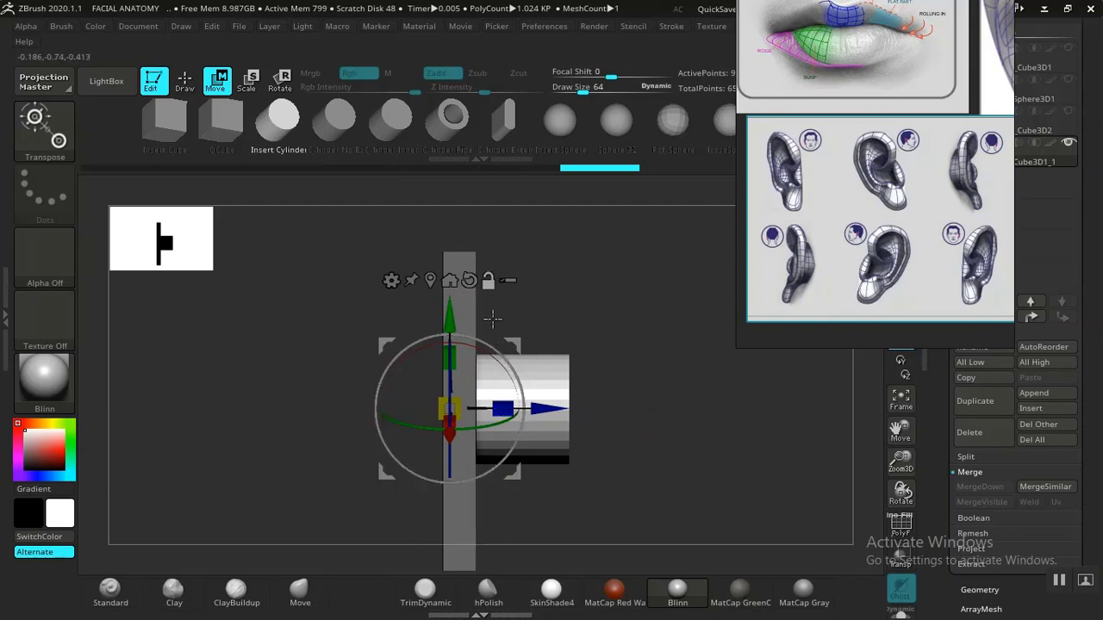
click(430, 279)
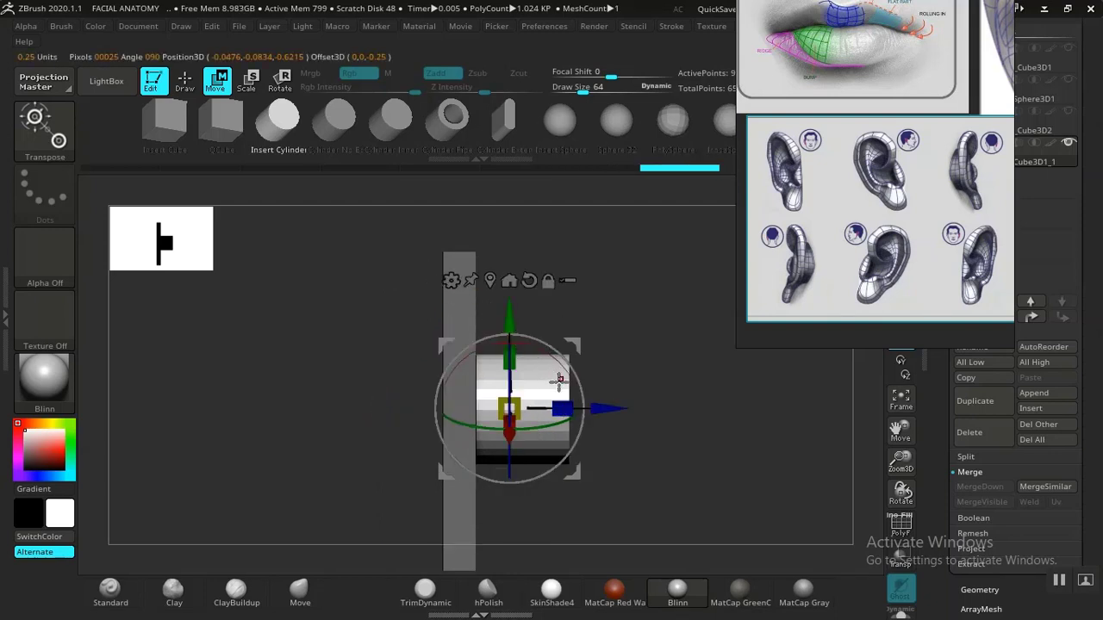
drag(571, 417, 502, 414)
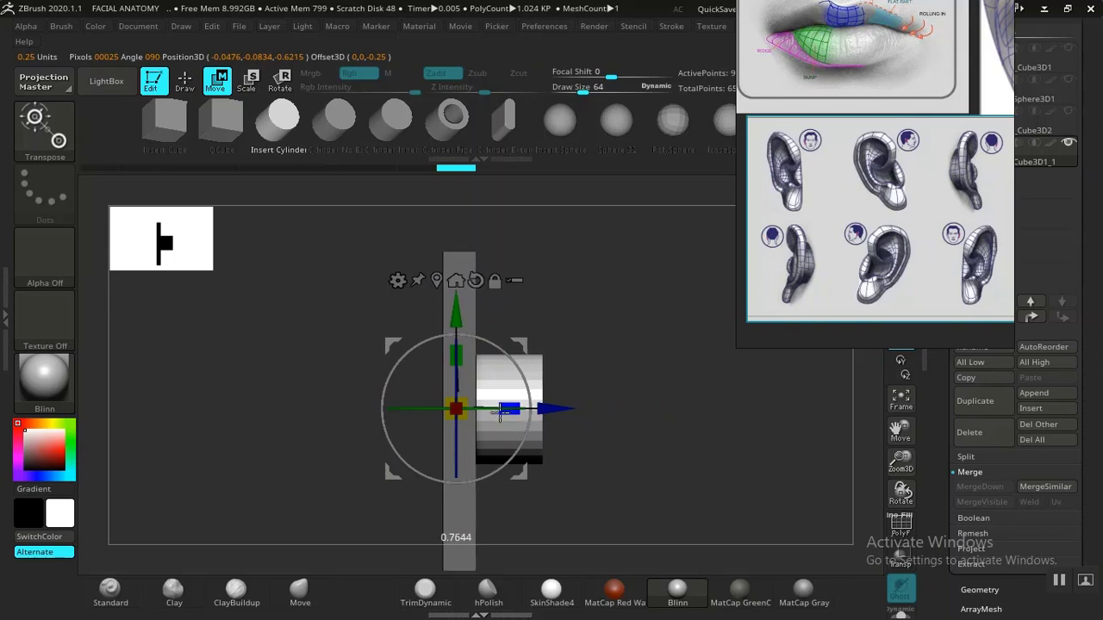
mouse_move(619, 410)
mouse_down()
mouse_move(608, 409)
mouse_move(635, 416)
mouse_move(632, 406)
mouse_up()
Step: Insert a QCube centred on the cylinder's front face, larger than the cylinder
key(q)
mouse_move(694, 389)
alt+mouse_down()
mouse_move(642, 398)
mouse_move(669, 401)
alt+mouse_up()
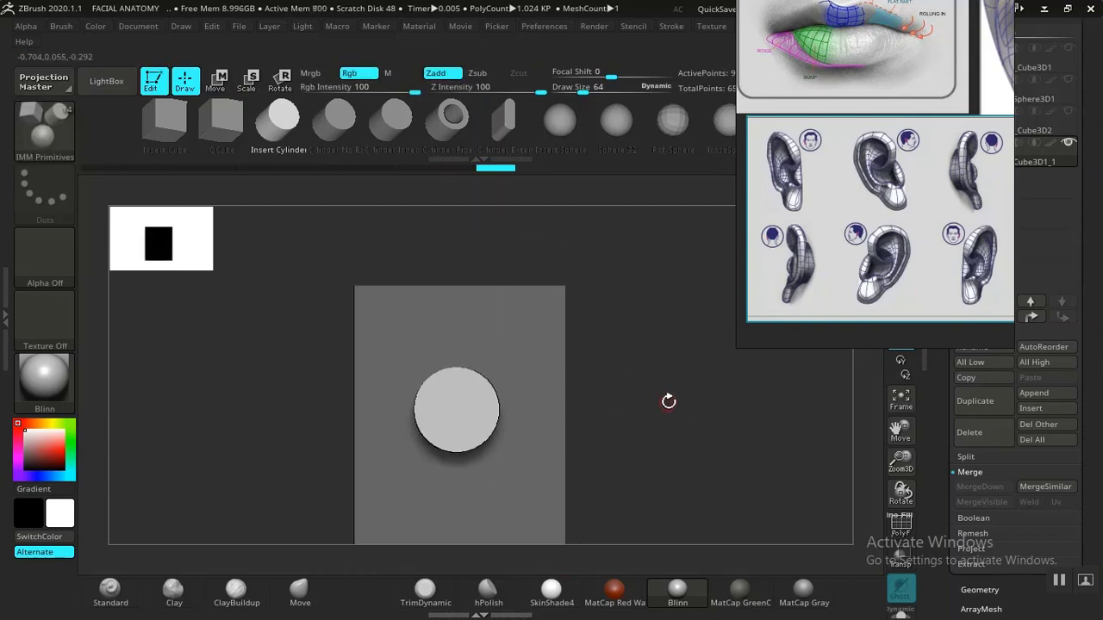
click(223, 124)
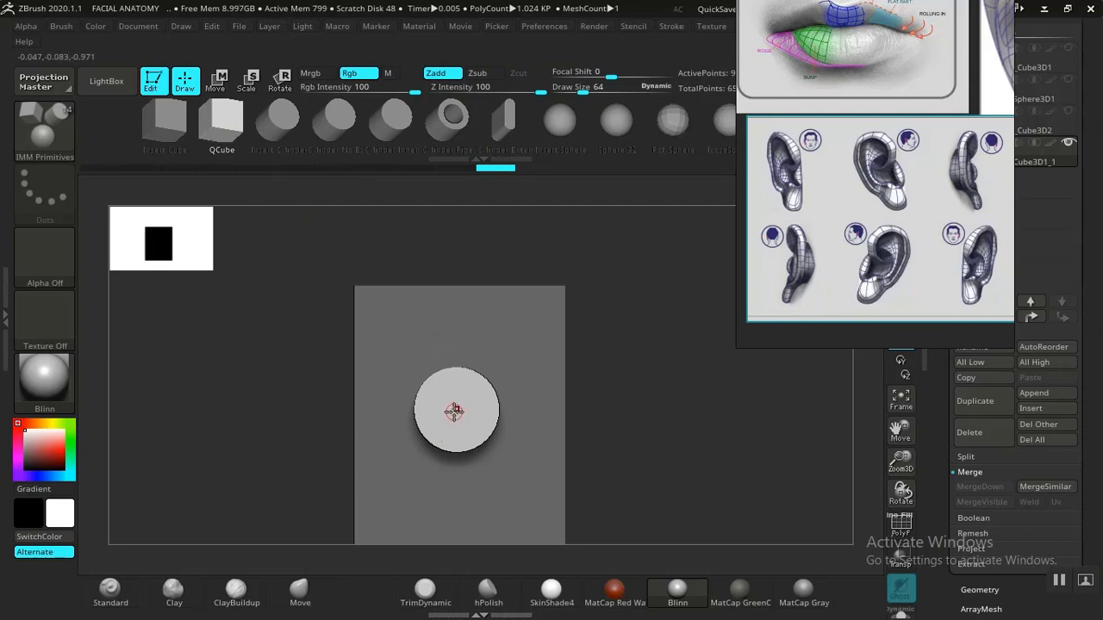
drag(458, 413, 455, 486)
Step: Scale the QCube to about 1.12 along Y and flatten it along Z into a thin plate, checking the ear's back view
drag(657, 460, 687, 423)
key(e)
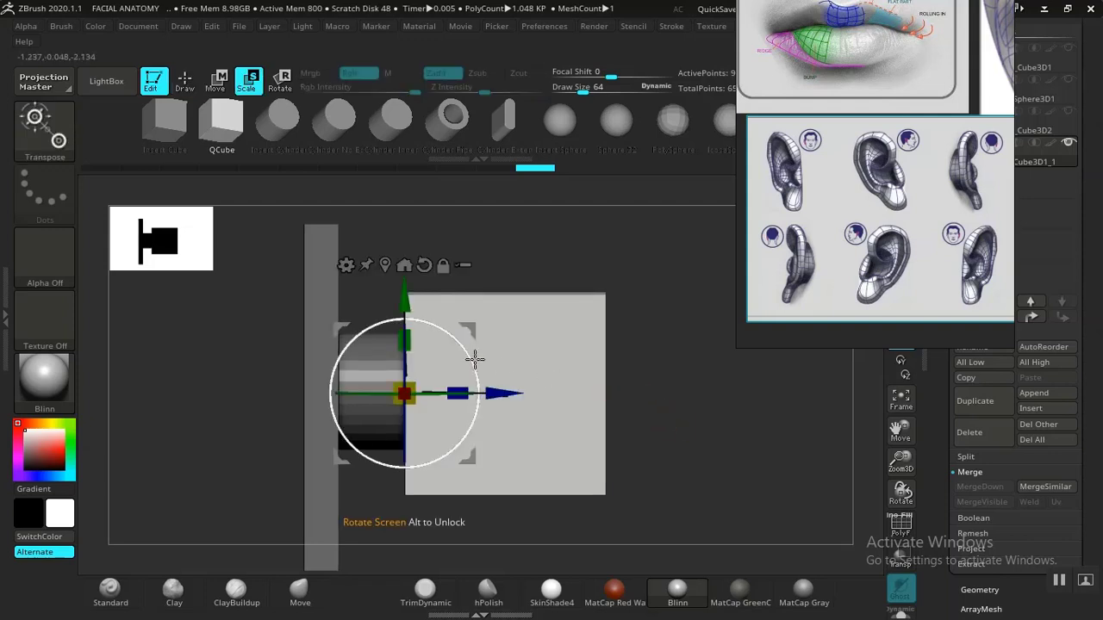
drag(409, 331, 414, 319)
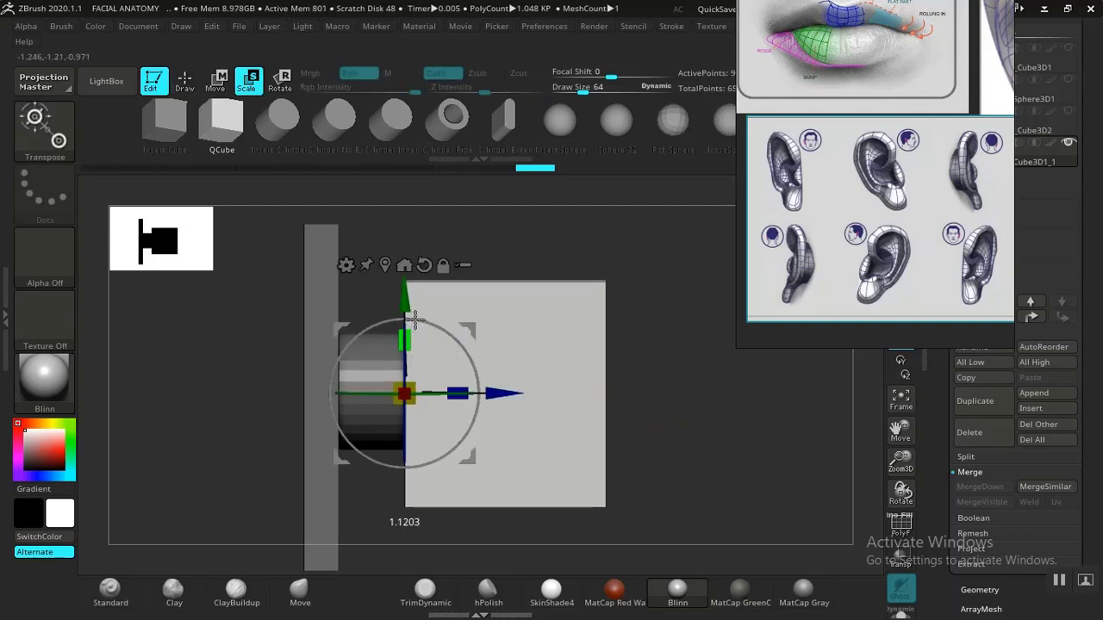
drag(465, 396, 342, 399)
mouse_move(917, 238)
middle_down()
mouse_move(849, 266)
mouse_move(902, 248)
middle_up()
scroll(904, 249, up, 5)
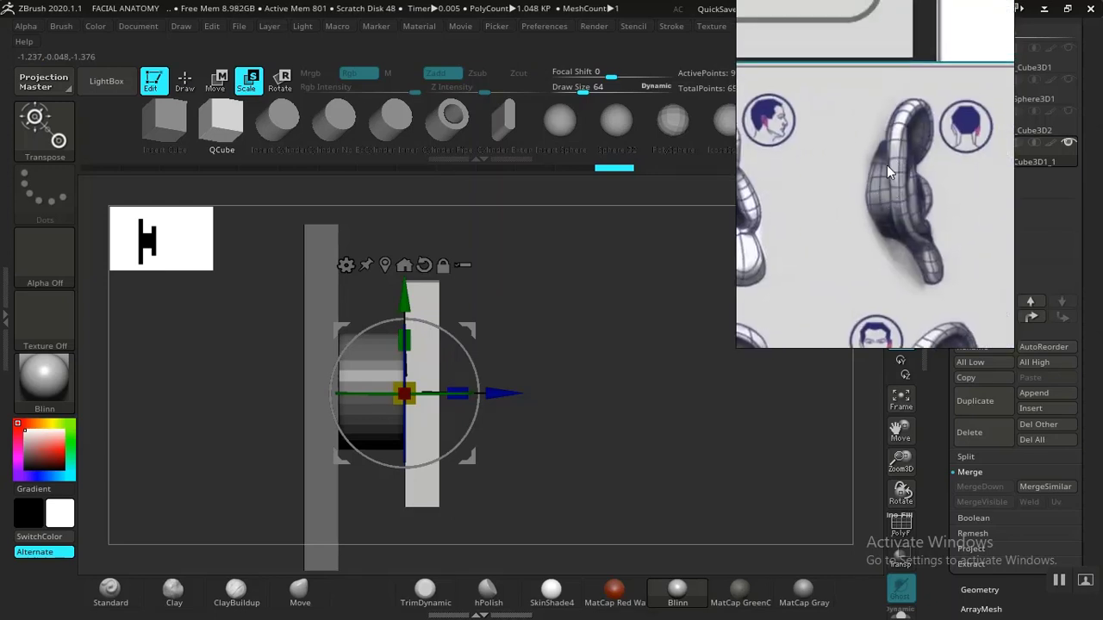
Step: Fine-tune the flattened plate's thickness along Z and return to draw mode, checking the blockout from the front and side
mouse_move(599, 383)
mouse_down()
mouse_move(620, 388)
mouse_move(615, 371)
mouse_move(644, 393)
mouse_move(603, 387)
mouse_up()
drag(467, 390, 456, 390)
drag(603, 387, 669, 387)
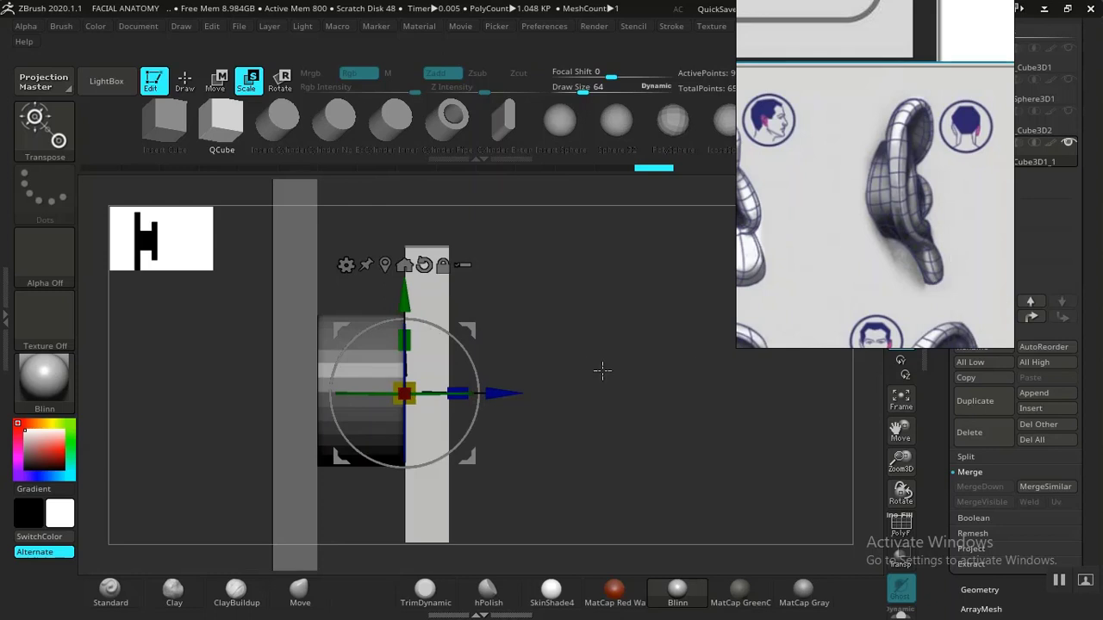
drag(603, 371, 689, 387)
key(q)
key(ctrl)
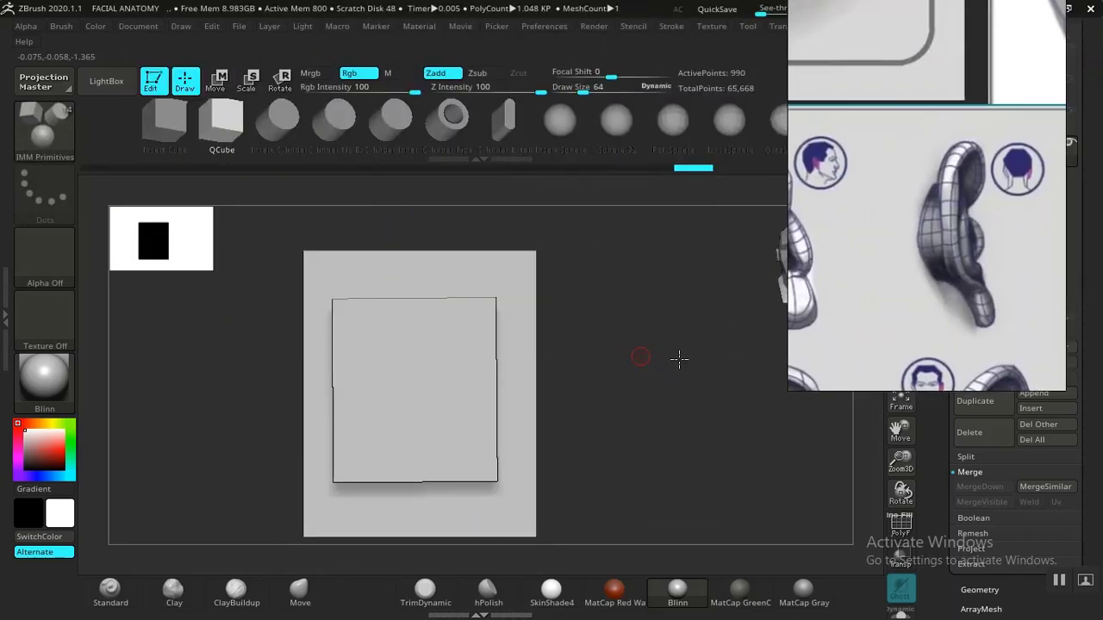
drag(679, 359, 714, 342)
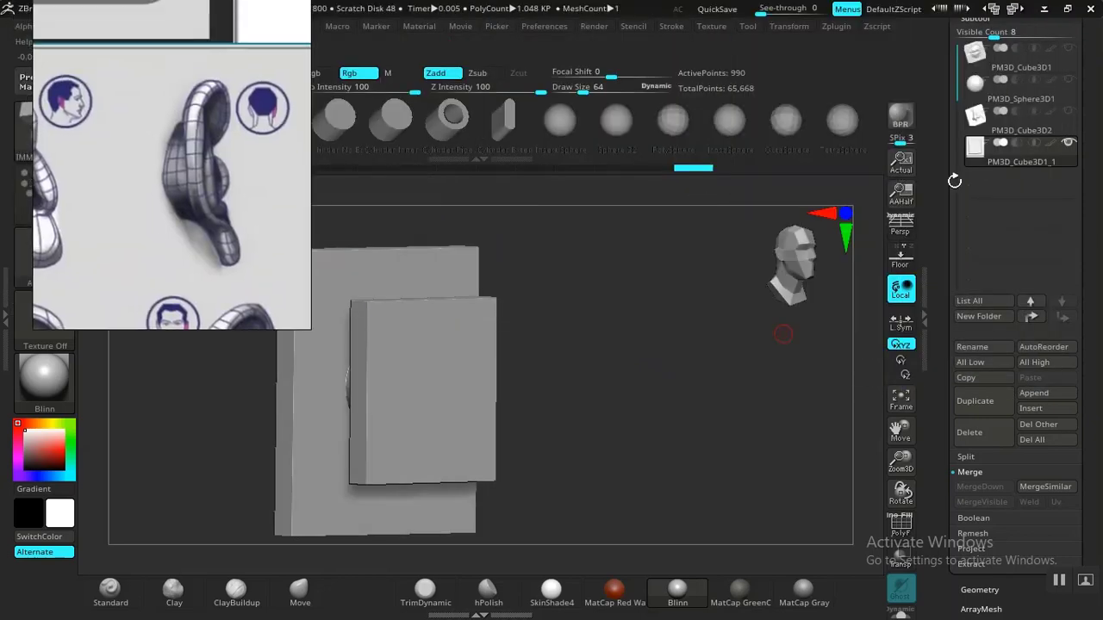
Step: Duplicate the PM3D_Cube3D1_1 subtool, hide the original and display the polyframe on the copy
drag(938, 202, 930, 210)
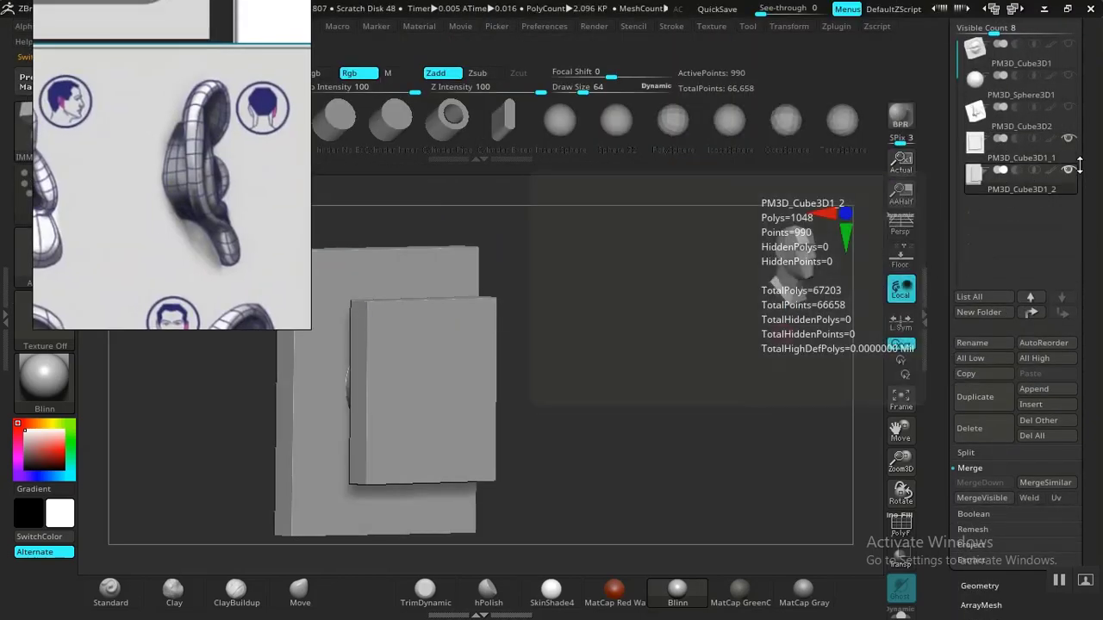
drag(703, 305, 695, 361)
key(shift+f)
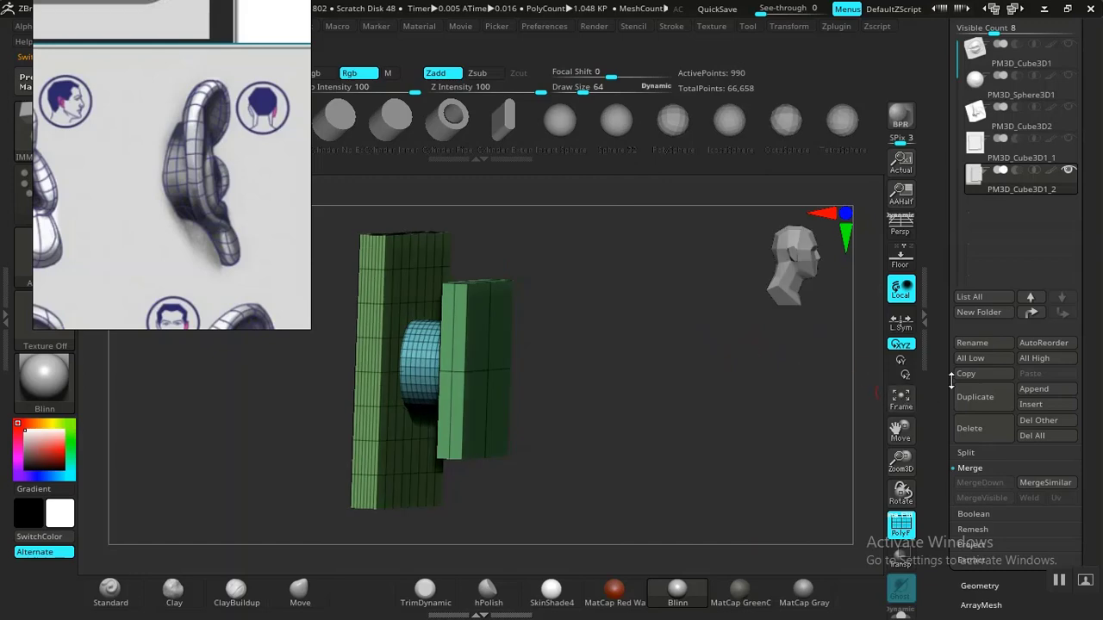
Step: Assign separate polygroups to the slab, cylinder and plate with Auto Groups
scroll(969, 422, down, 5)
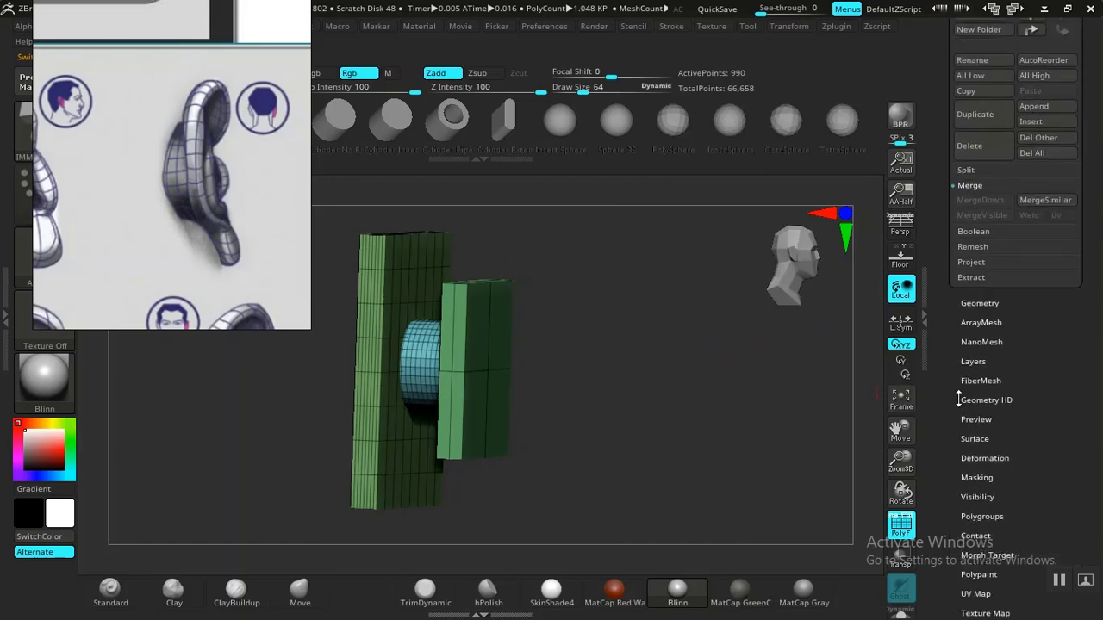
click(975, 420)
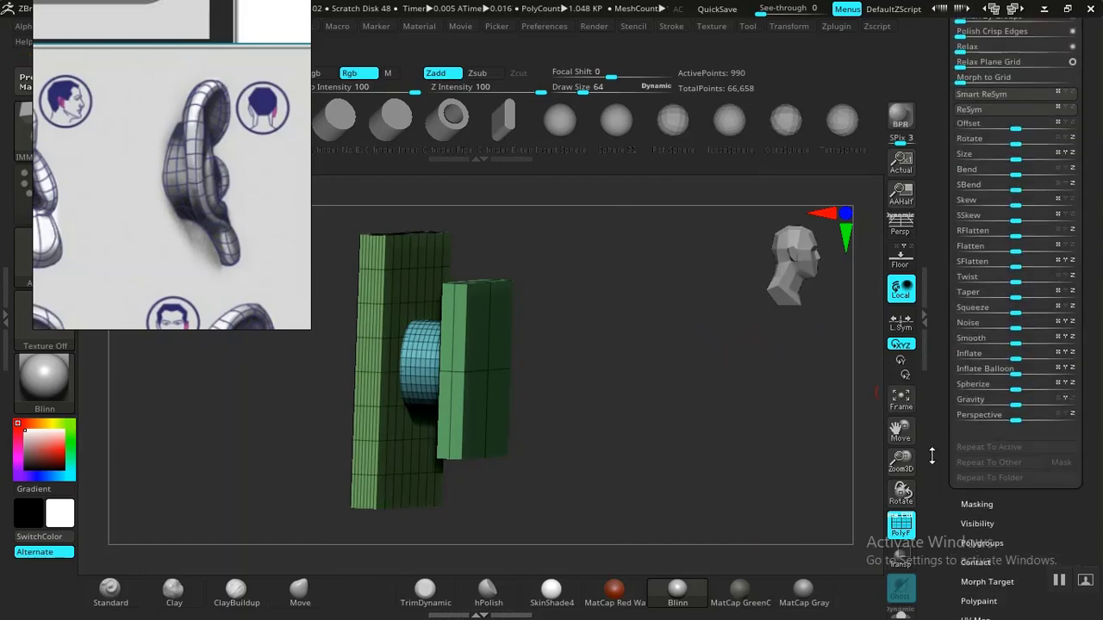
scroll(977, 388, down, 3)
click(981, 341)
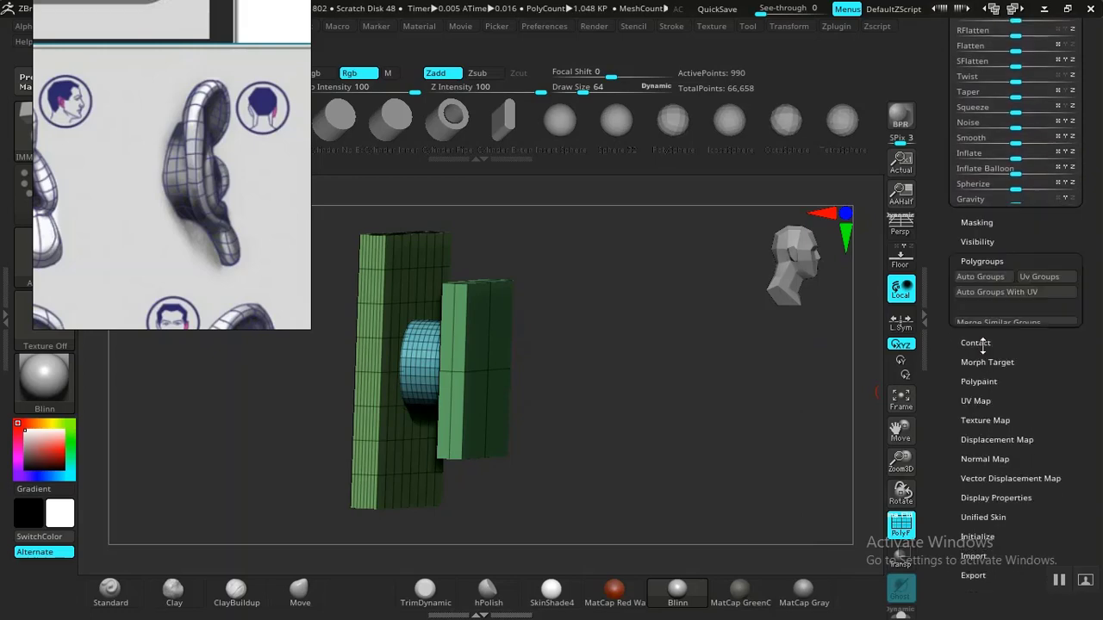
drag(680, 346, 574, 302)
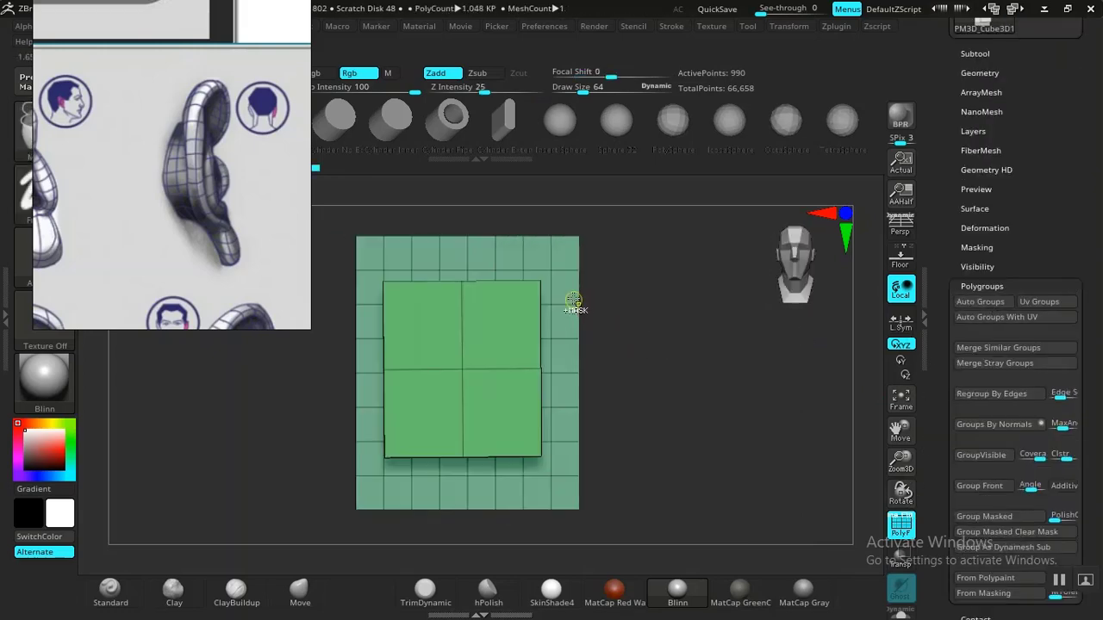
ctrl+shift+click(577, 301)
ctrl+click(688, 356)
ctrl+shift+click(697, 357)
ctrl+drag(698, 359, 692, 389)
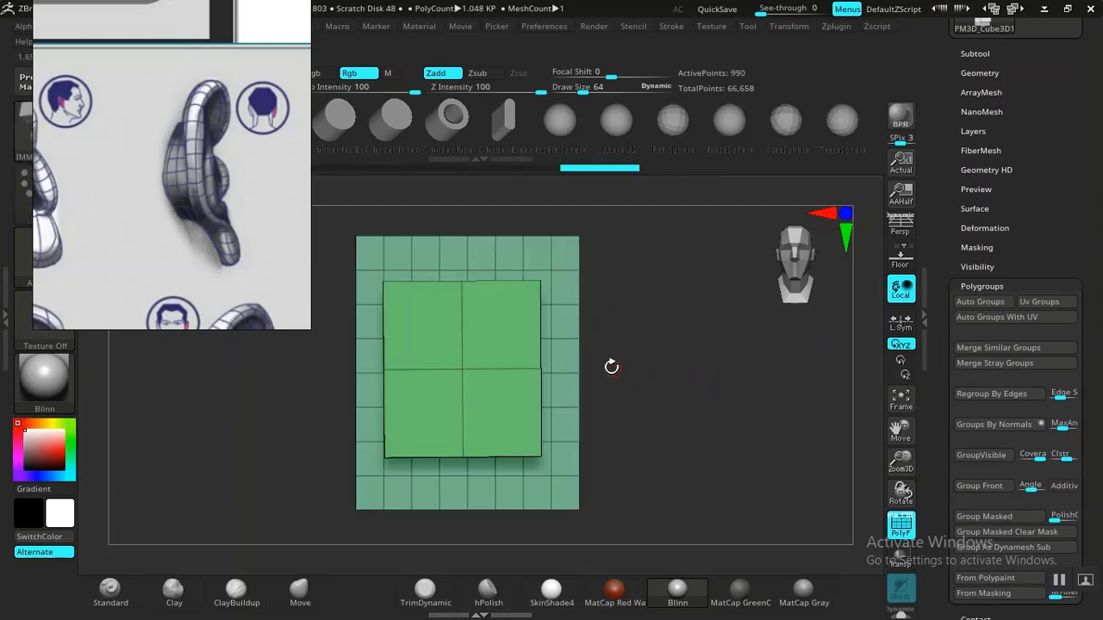
Step: Mask the cylinder and plate by isolating and masking the slab, showing all parts again and inverting the mask
ctrl+shift+click(570, 353)
ctrl+click(661, 380)
ctrl+shift+click(672, 382)
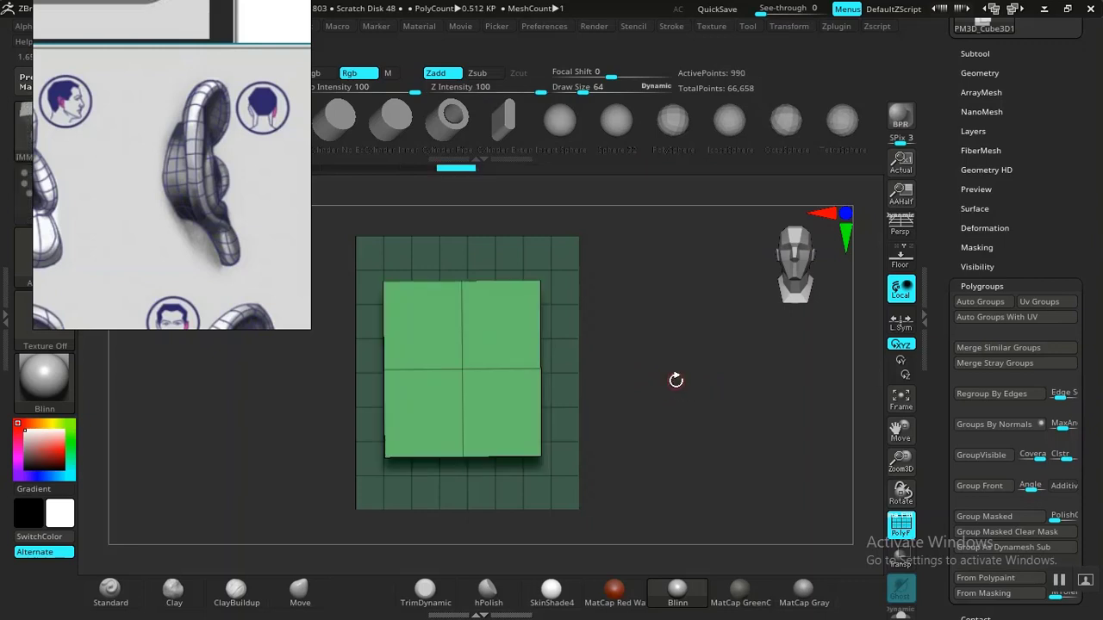
ctrl+click(654, 387)
drag(652, 389, 629, 393)
Step: Switch the sculpting brush from IMM Primitives to Move
drag(203, 567, 141, 573)
click(116, 592)
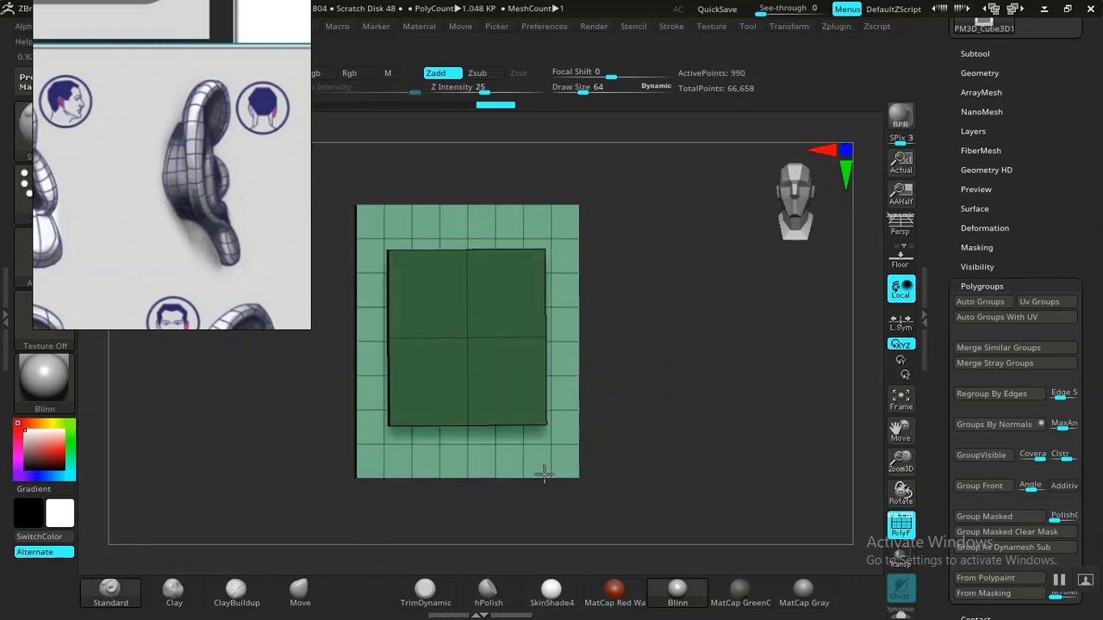
drag(745, 472, 443, 551)
click(286, 594)
Step: Scale the unmasked slab to about 1.58 along X, stretch it moderately along Y, and clear the mask in draw mode
mouse_move(689, 383)
alt+mouse_down()
mouse_move(691, 397)
mouse_move(689, 388)
alt+mouse_up()
key(w)
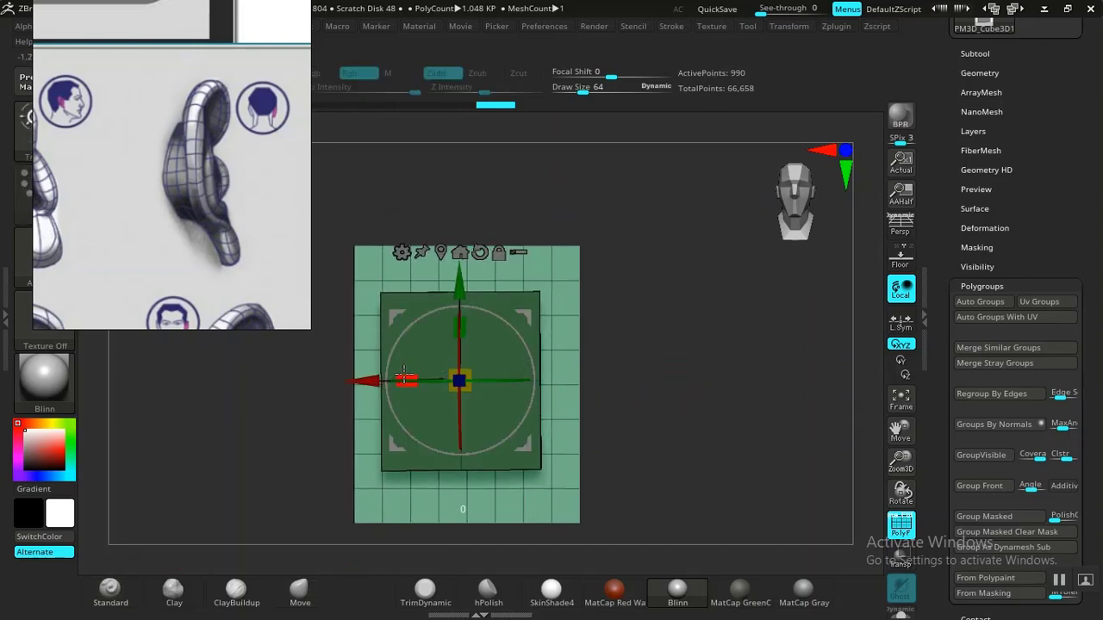
drag(406, 381, 328, 377)
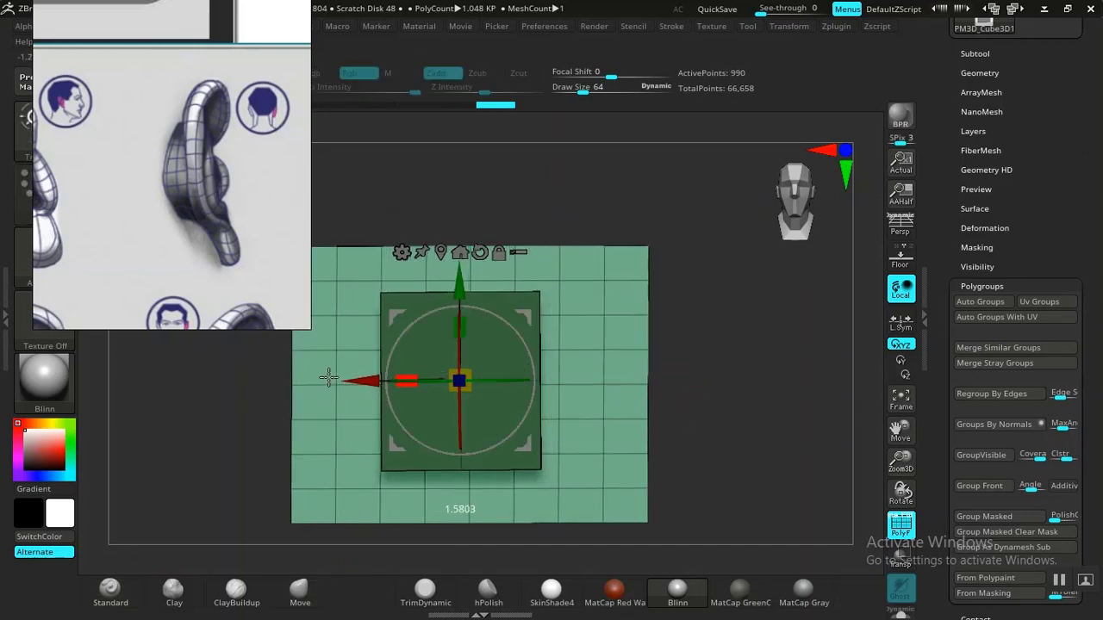
drag(469, 335, 469, 292)
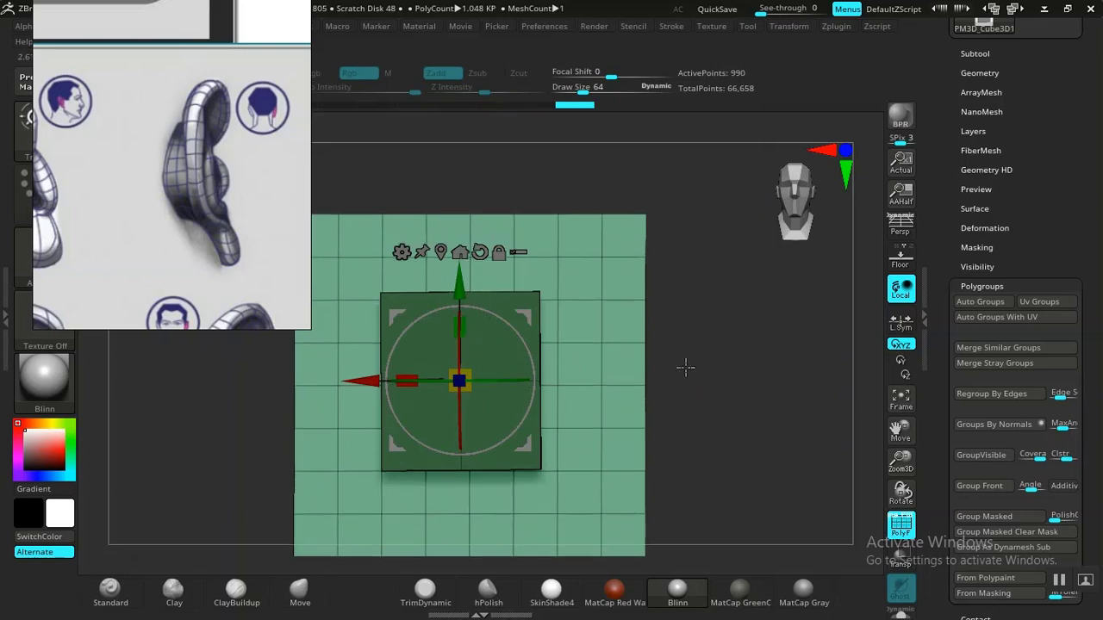
drag(684, 364, 692, 394)
key(q)
alt+drag(802, 412, 738, 374)
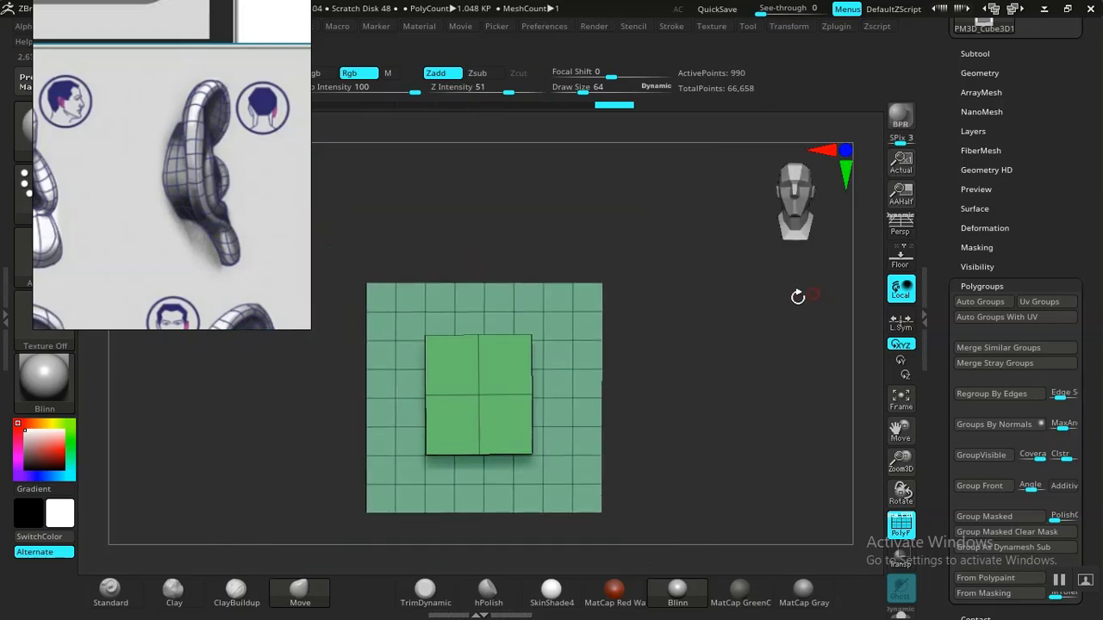
Step: Open the DynaMesh settings for the ear blockout's geometry
drag(951, 284, 943, 345)
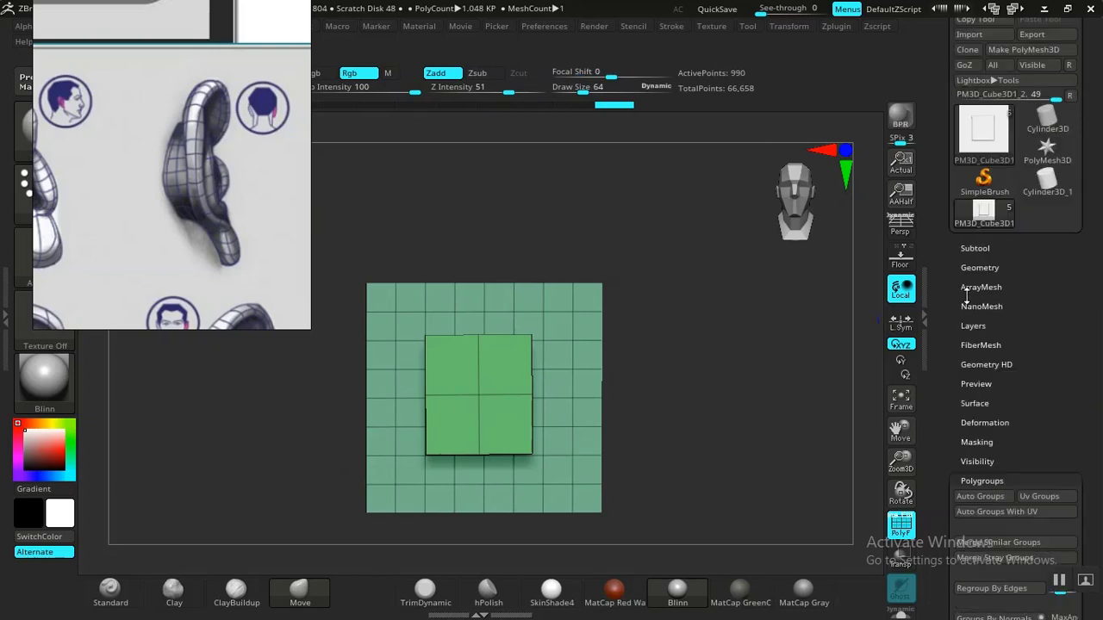
click(978, 268)
drag(948, 430, 972, 395)
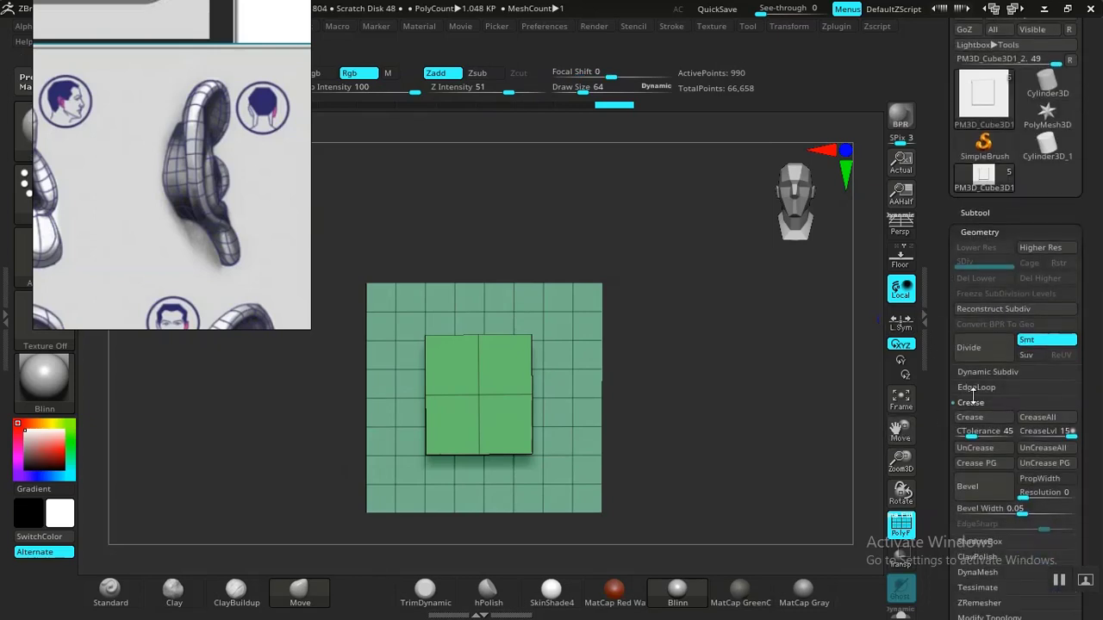
click(987, 371)
drag(977, 524, 977, 405)
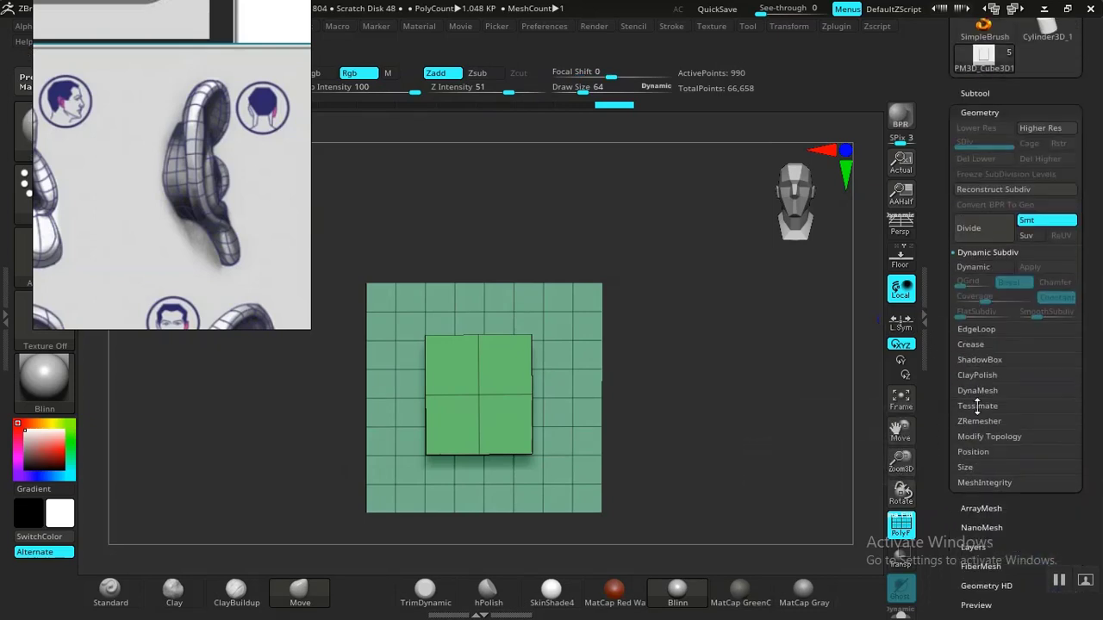
click(978, 391)
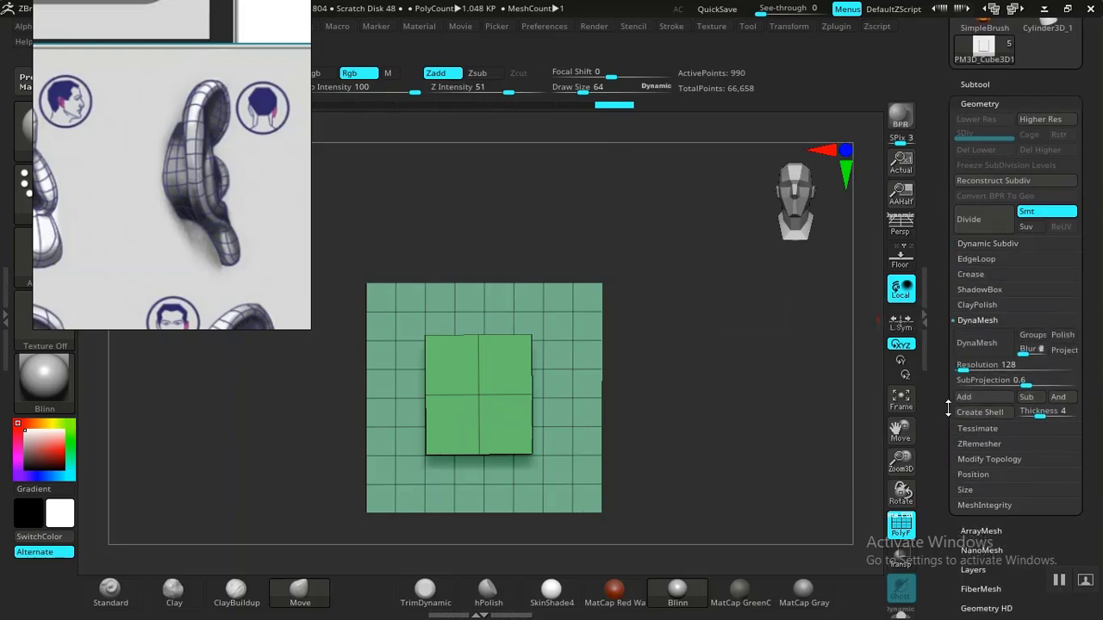
Step: Try to remesh the ear blockout with DynaMesh after entering a resolution of 60, and undo the remeshing
click(965, 365)
text(6)
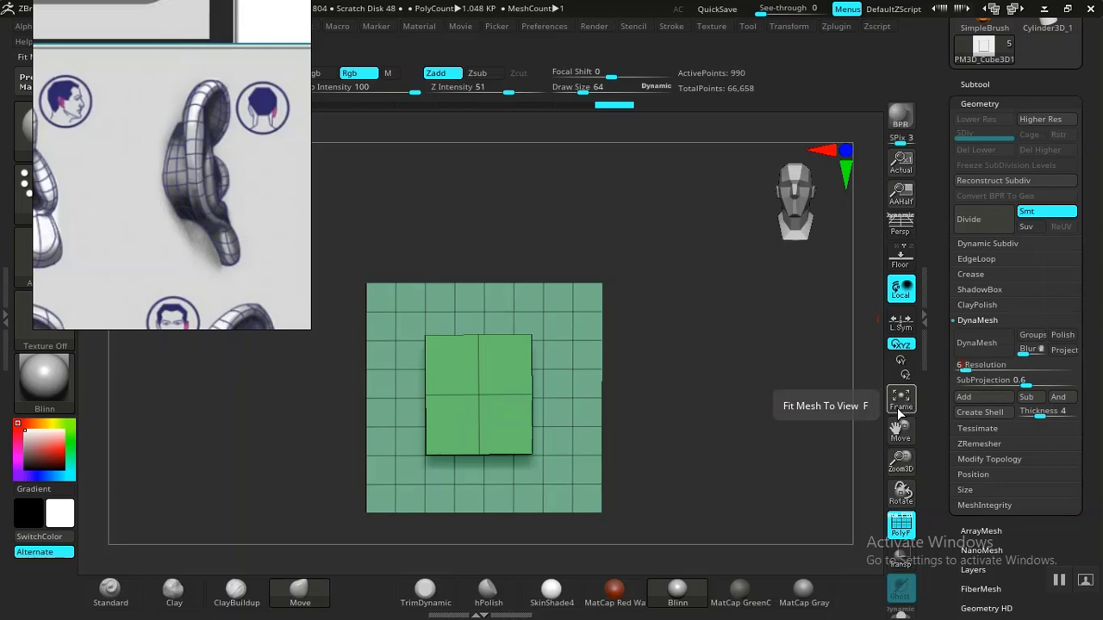
text(0)
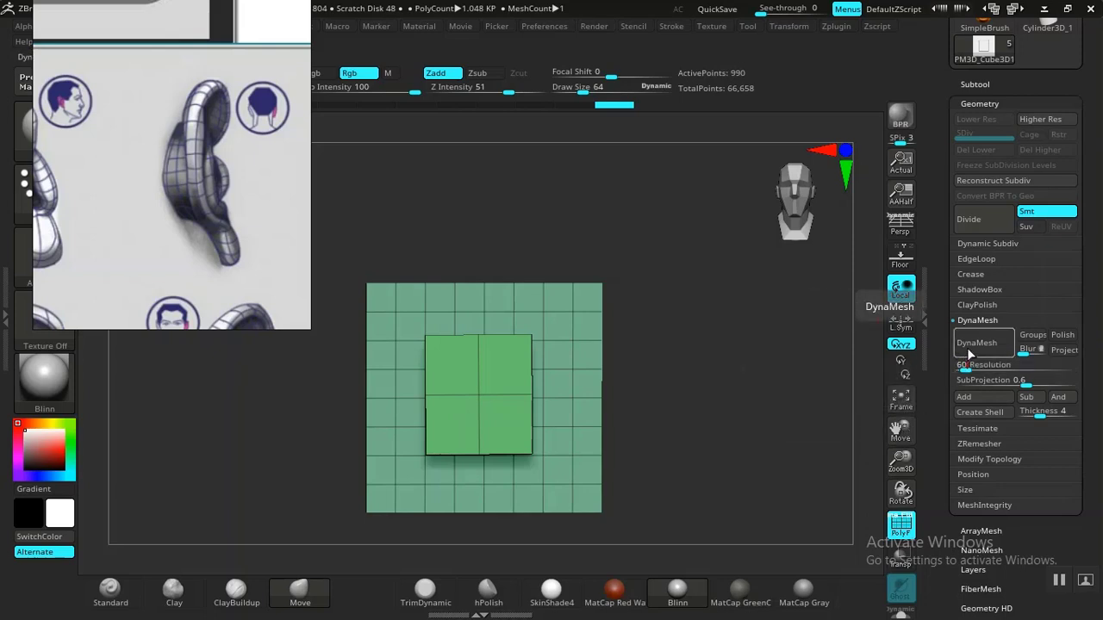
click(974, 342)
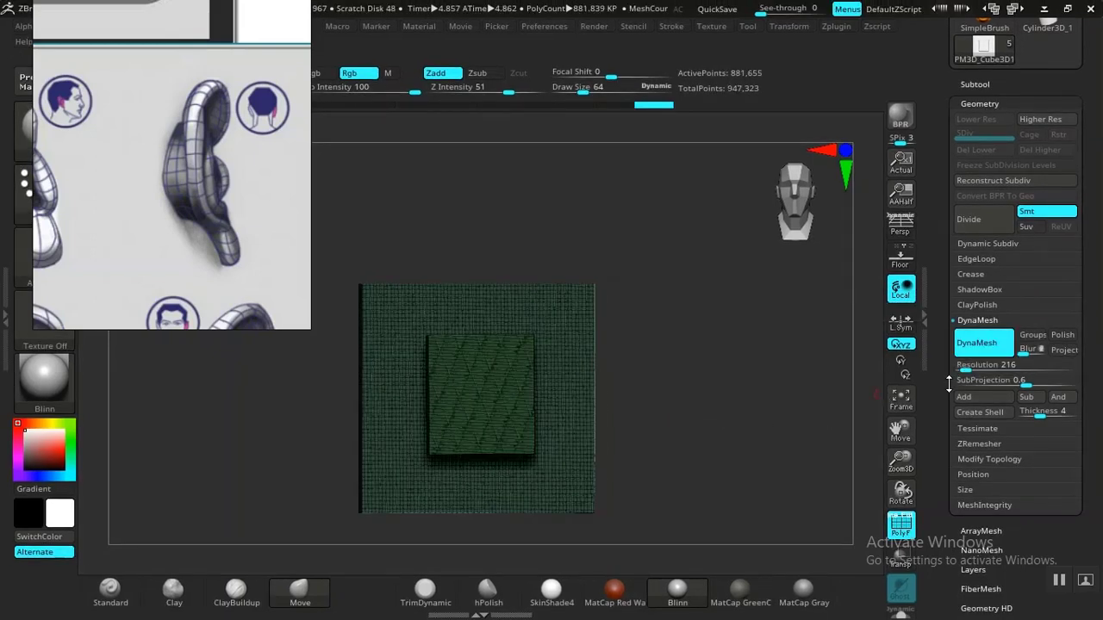
key(ctrl+z)
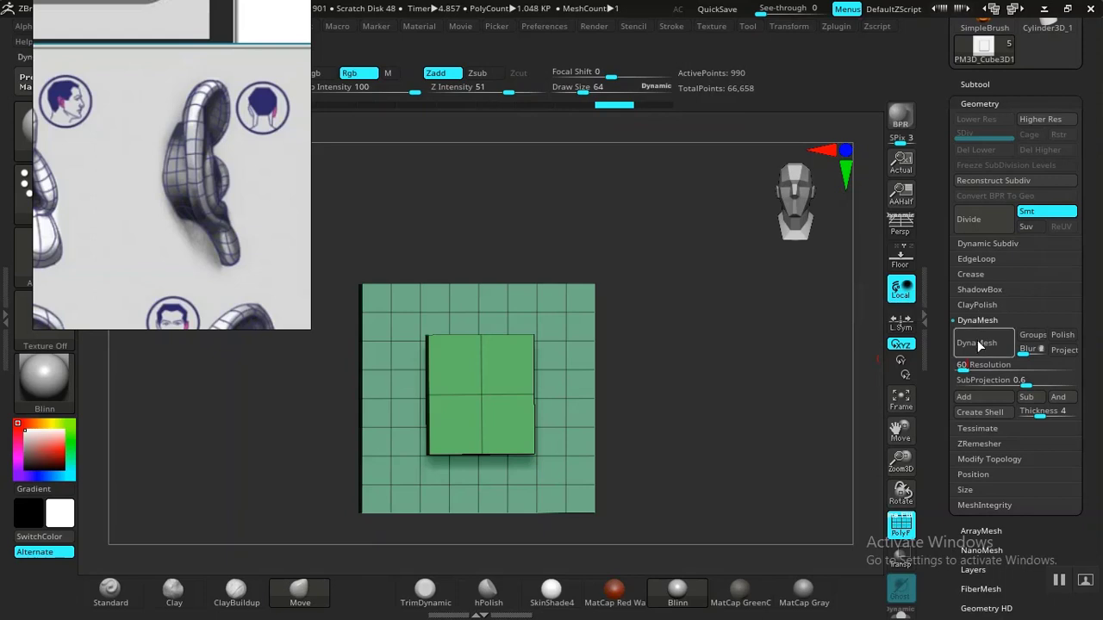
click(977, 342)
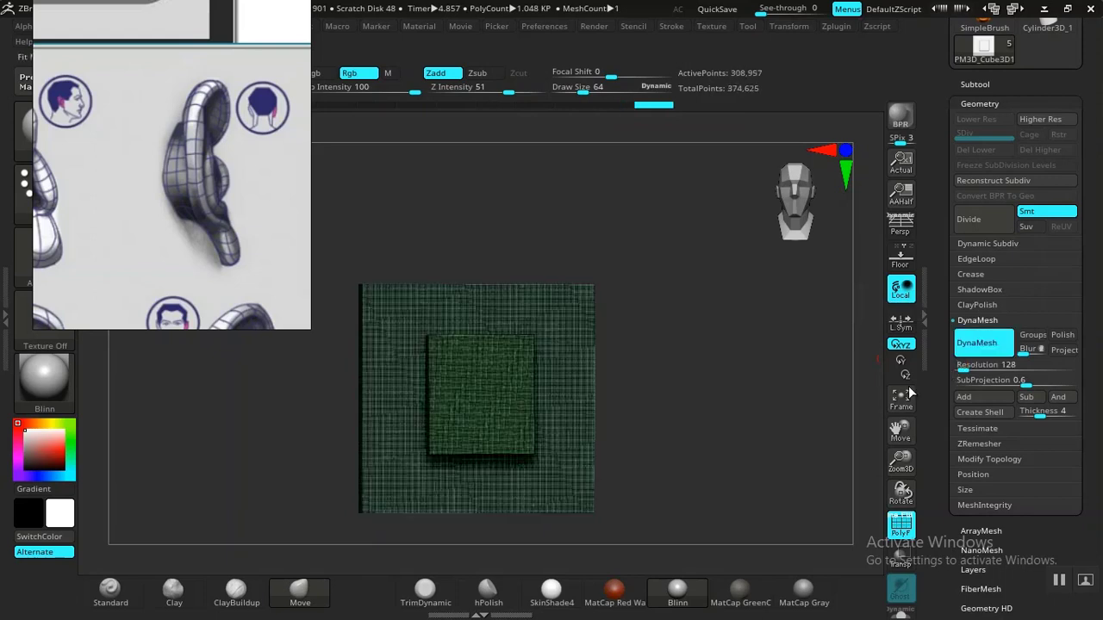
key(ctrl+z)
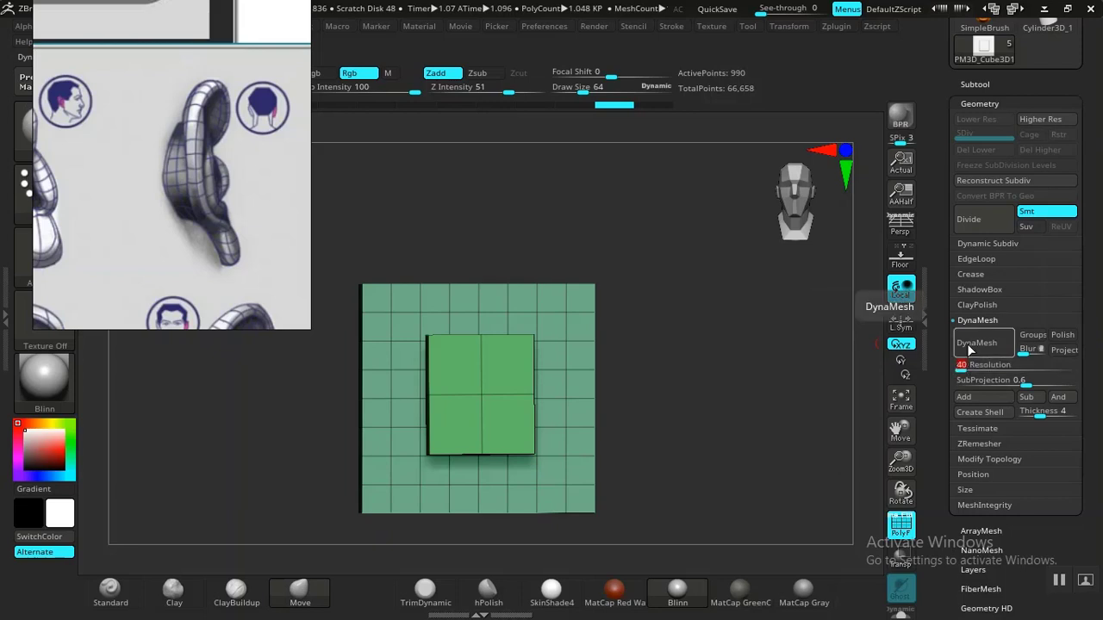
Step: Remesh the ear blockout with DynaMesh at resolution 40 and turn off the polyframe display
click(967, 344)
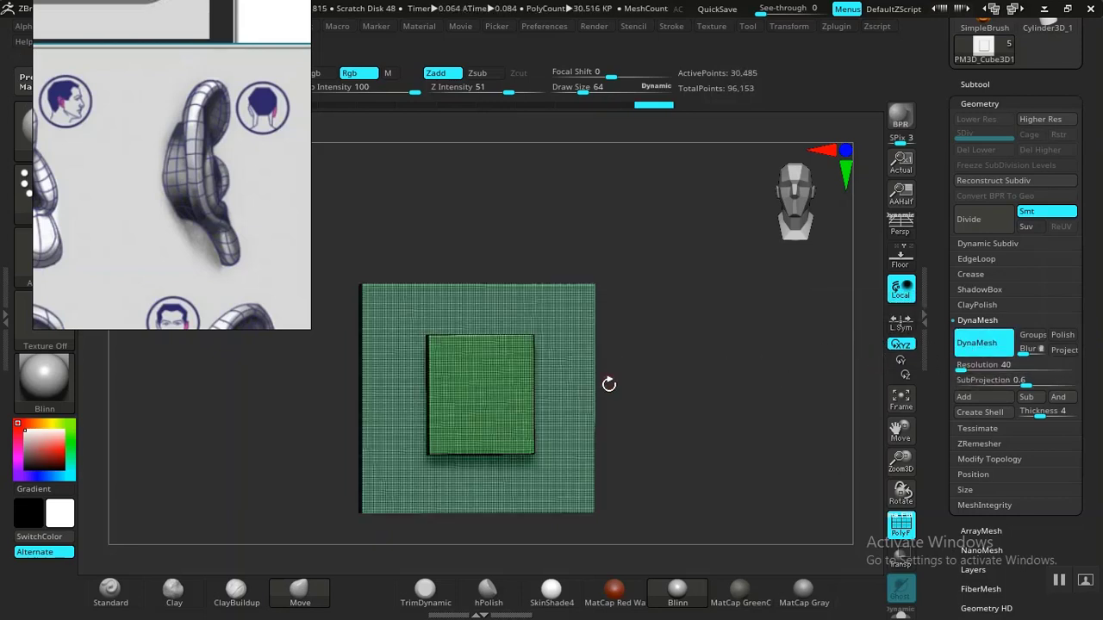
ctrl+right_drag(722, 413, 753, 462)
key(shift+f)
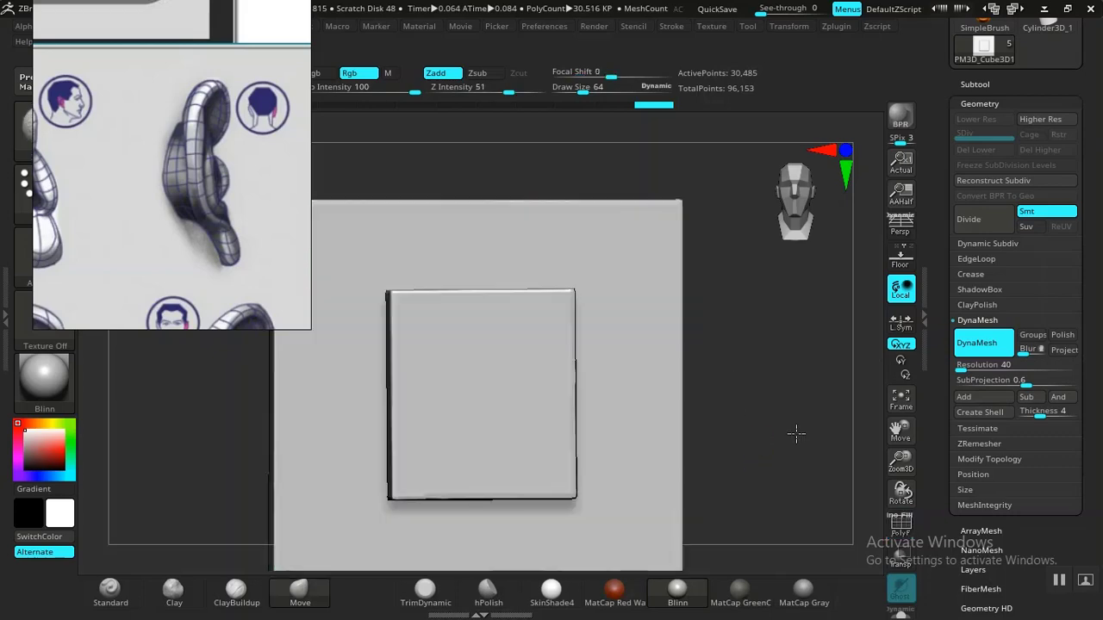
right_drag(796, 434, 784, 390)
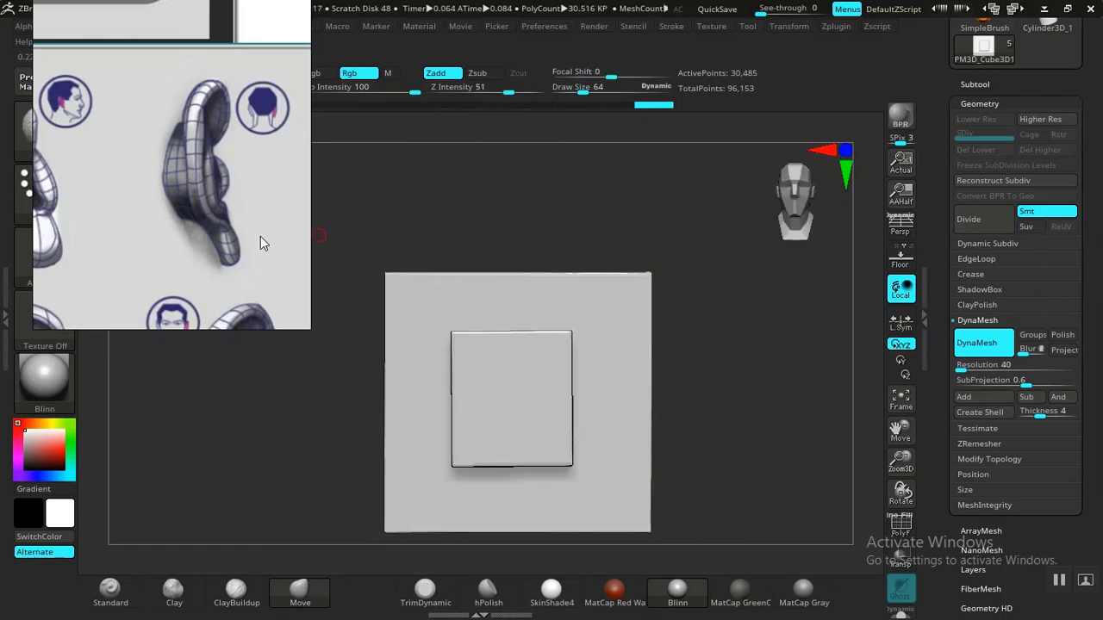
Step: Bring the ear's outer side view into the reference sheet and set the Move brush's draw size to 98
scroll(212, 233, down, 5)
middle_drag(141, 233, 174, 204)
scroll(208, 228, up, 3)
scroll(205, 220, up, 2)
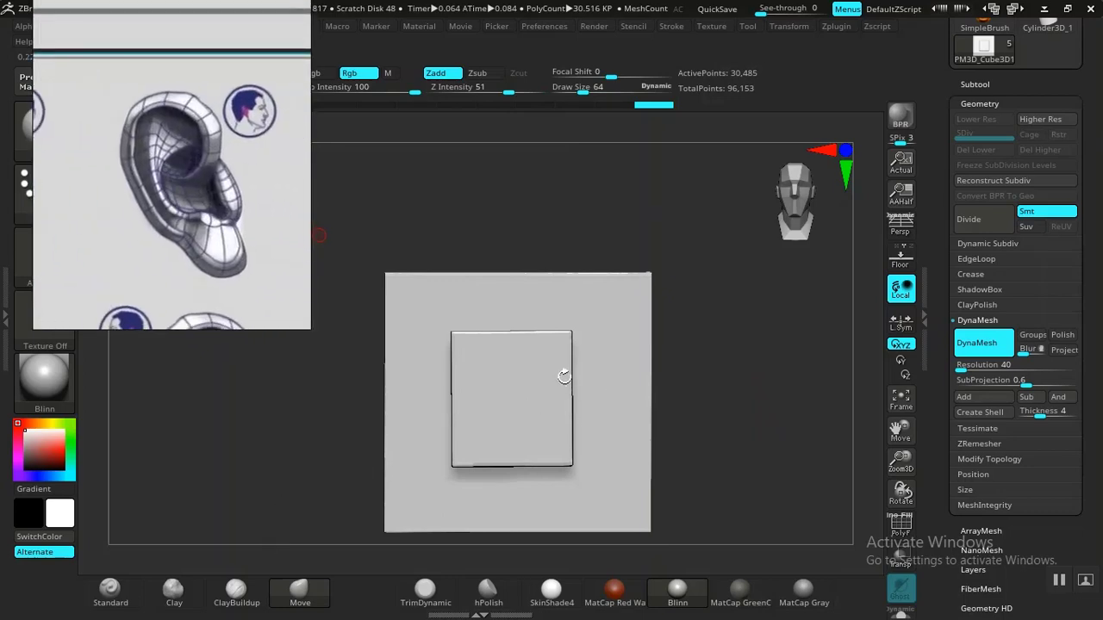
mouse_move(712, 374)
right_down()
mouse_move(723, 382)
mouse_move(699, 386)
right_up()
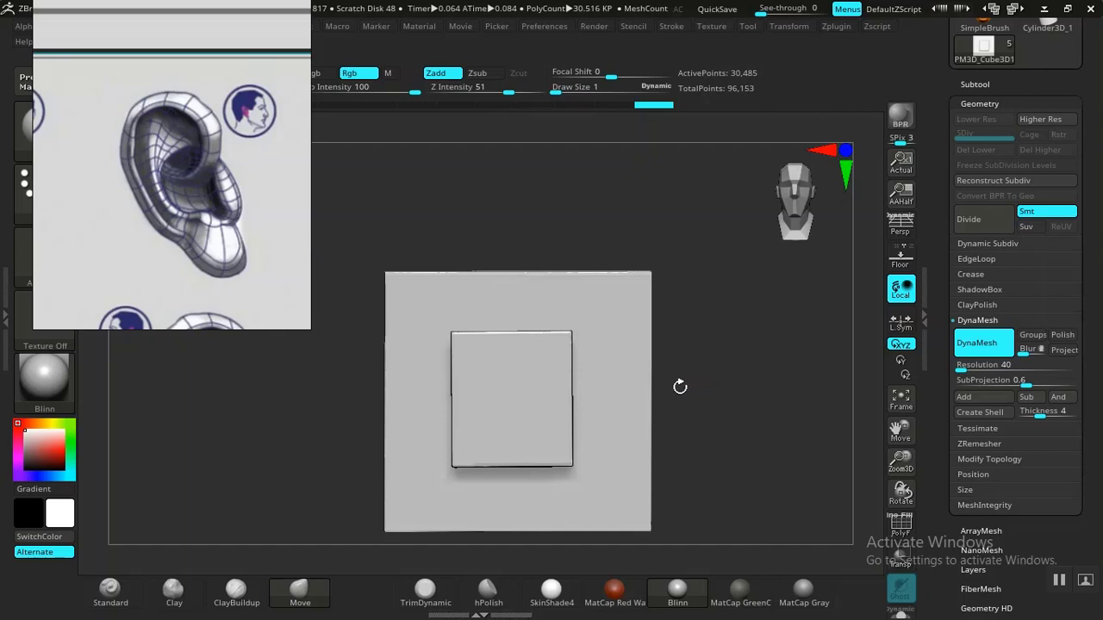
key(s)
drag(679, 387, 805, 388)
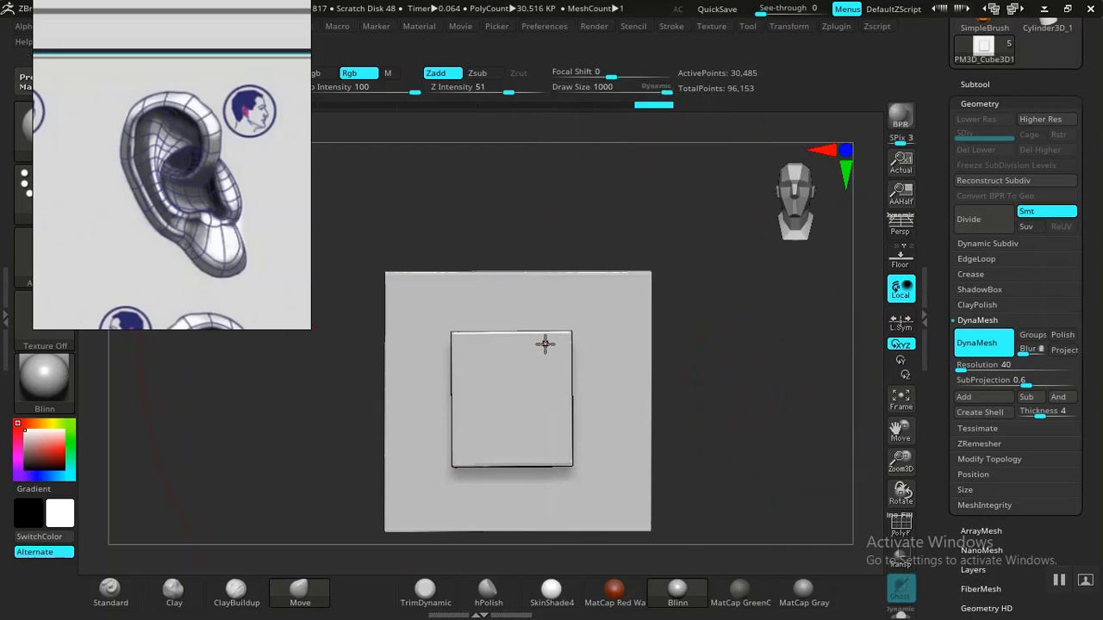
key(s)
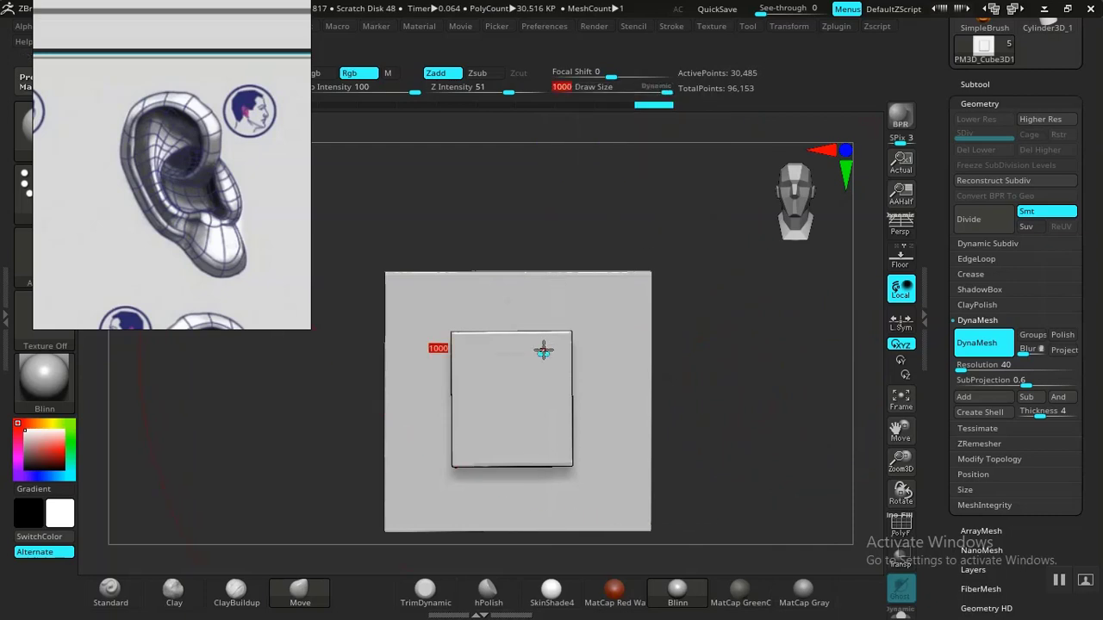
drag(543, 349, 466, 349)
Step: Isolate and mask the back slab, and show all parts again with the plate and cylinder left unmasked
ctrl+shift+click(623, 384)
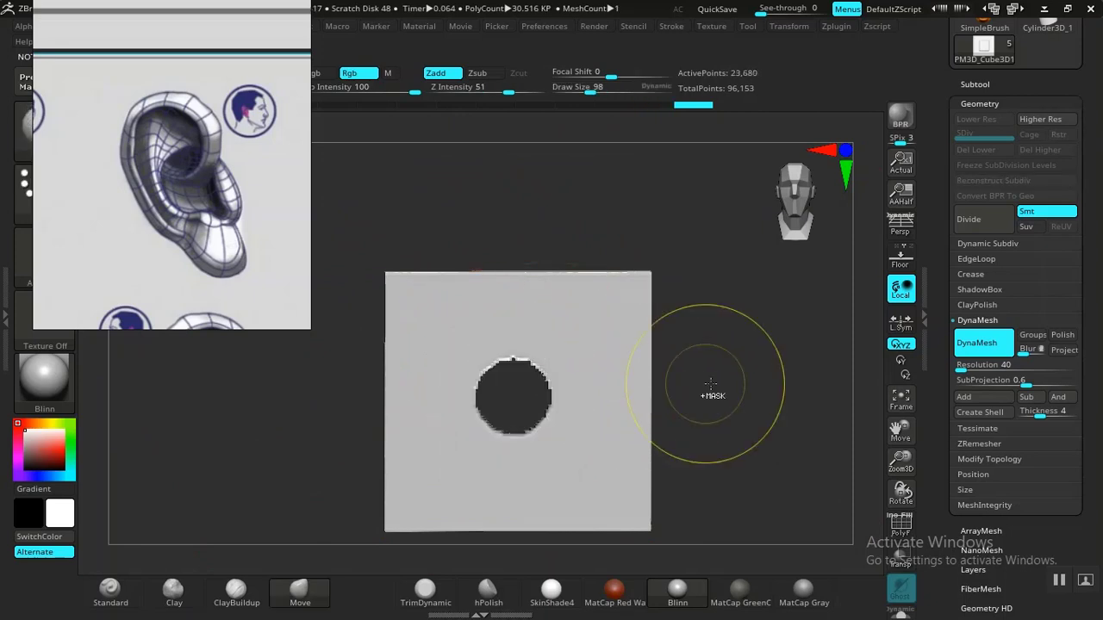
ctrl+click(734, 385)
ctrl+shift+click(741, 385)
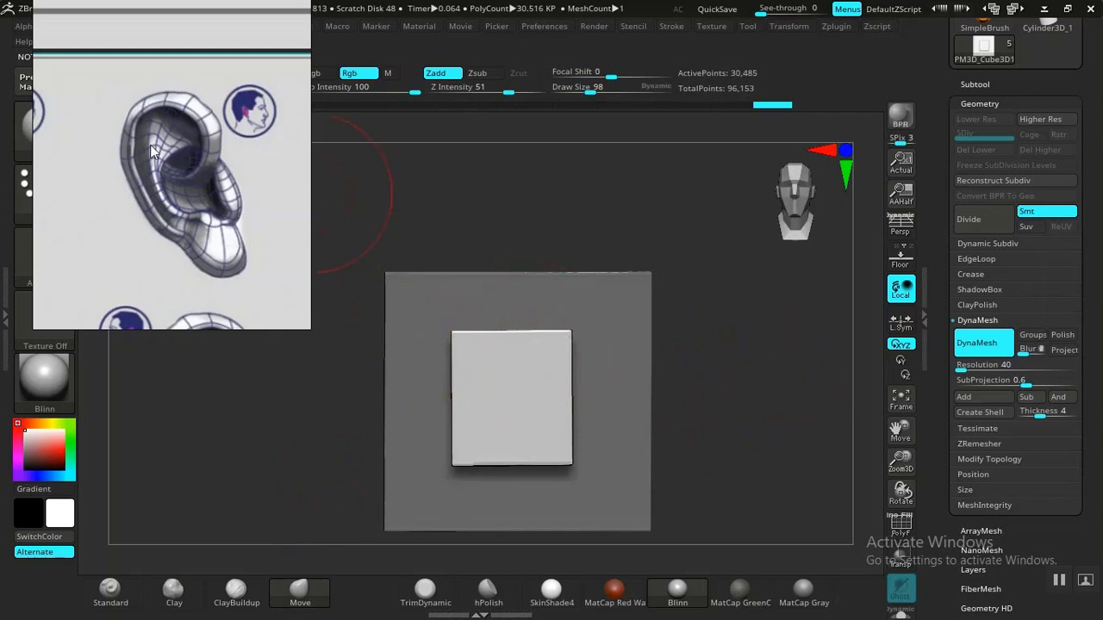
mouse_move(541, 215)
mouse_down()
mouse_move(552, 227)
mouse_move(603, 226)
mouse_up()
shift+drag(459, 365, 485, 364)
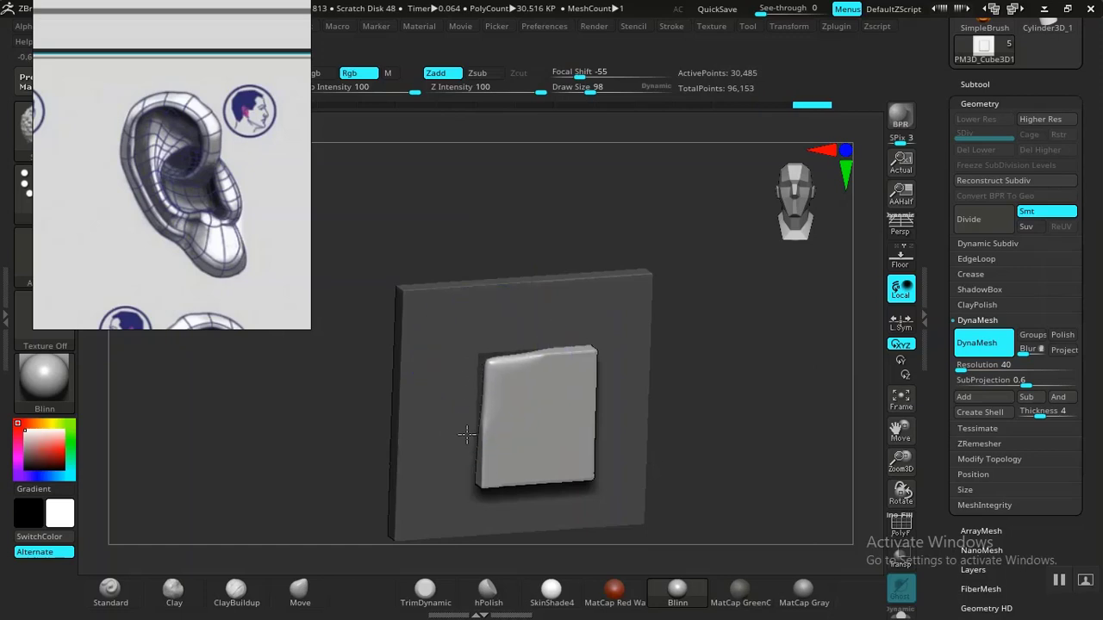
mouse_move(722, 328)
mouse_down()
mouse_move(763, 330)
mouse_move(696, 351)
mouse_move(695, 365)
mouse_up()
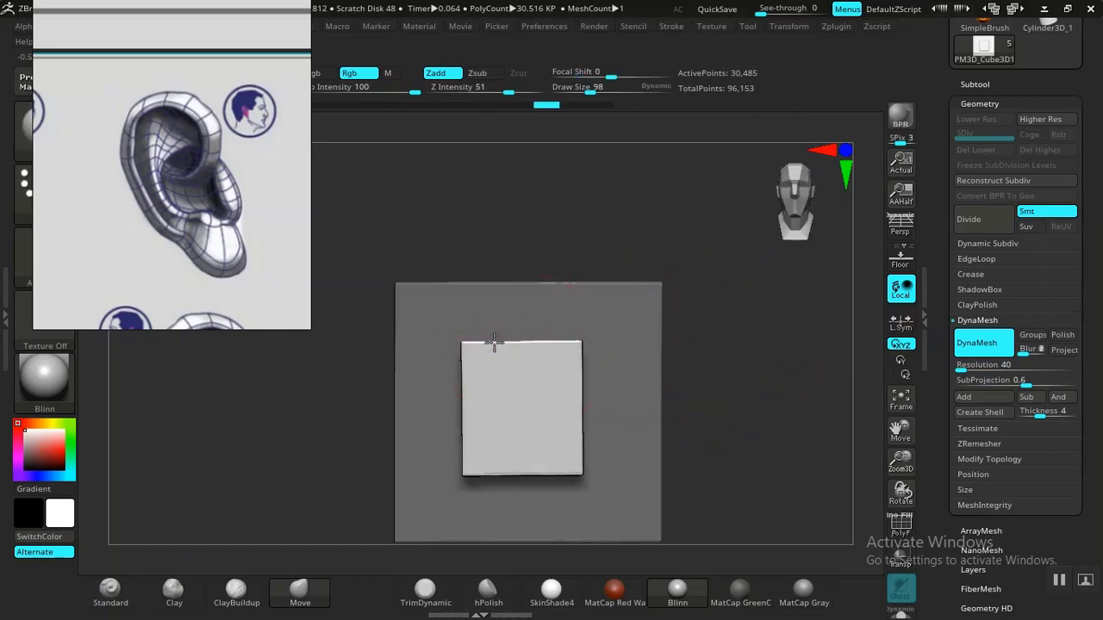
Step: Raise the front plate's upper edge into a curve with the Move brush, slope one corner, and smooth the plate's edges
mouse_move(494, 324)
mouse_down()
mouse_move(460, 323)
mouse_move(524, 338)
mouse_up()
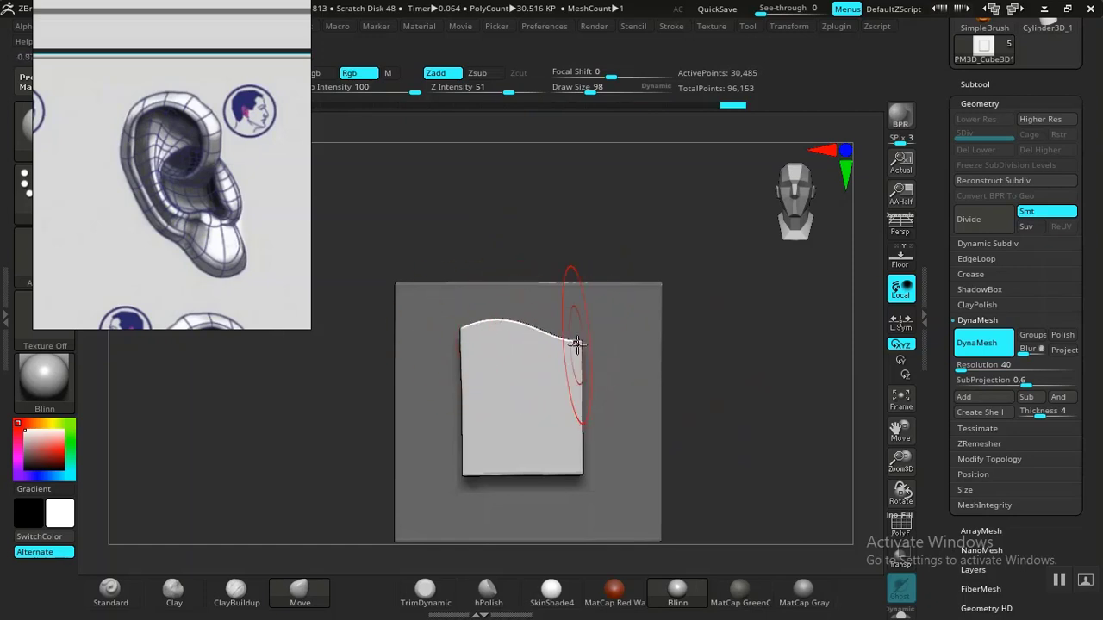
mouse_move(740, 364)
mouse_down()
mouse_move(605, 344)
mouse_move(582, 370)
mouse_up()
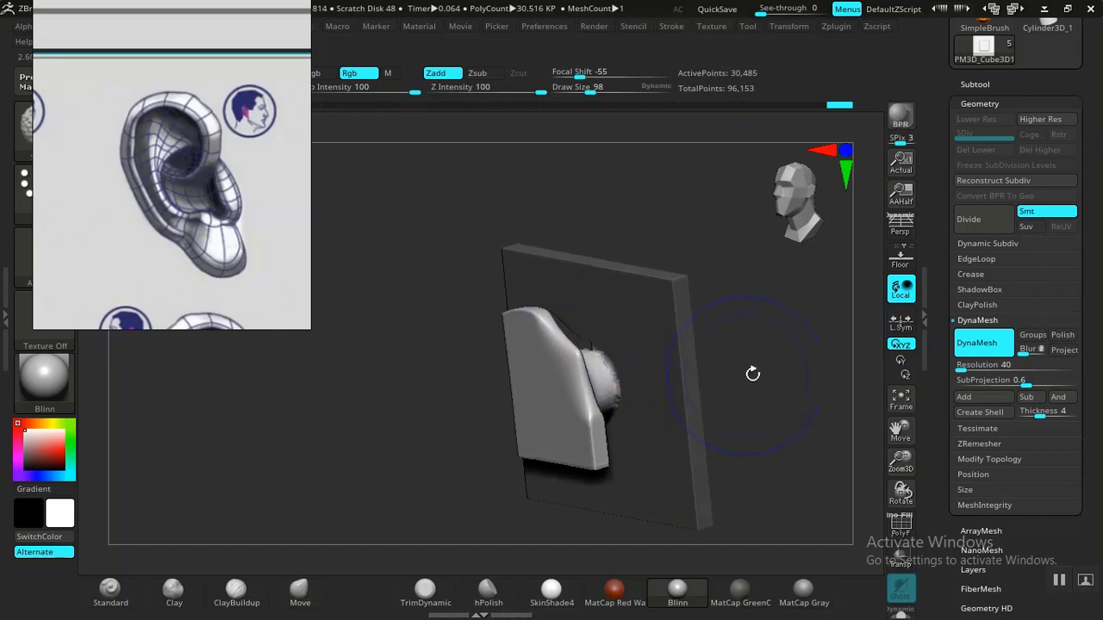
mouse_move(752, 374)
shift+mouse_down()
mouse_move(825, 347)
mouse_move(743, 362)
shift+mouse_up()
mouse_move(446, 372)
shift+mouse_down()
mouse_move(480, 348)
mouse_move(479, 457)
mouse_move(530, 466)
shift+mouse_up()
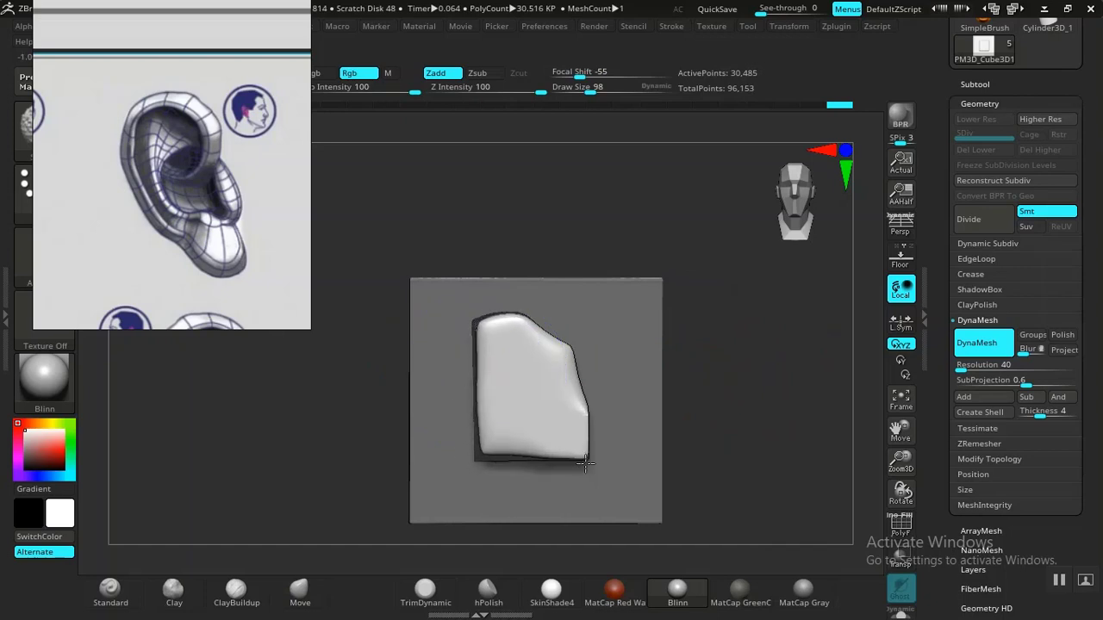
drag(783, 431, 532, 452)
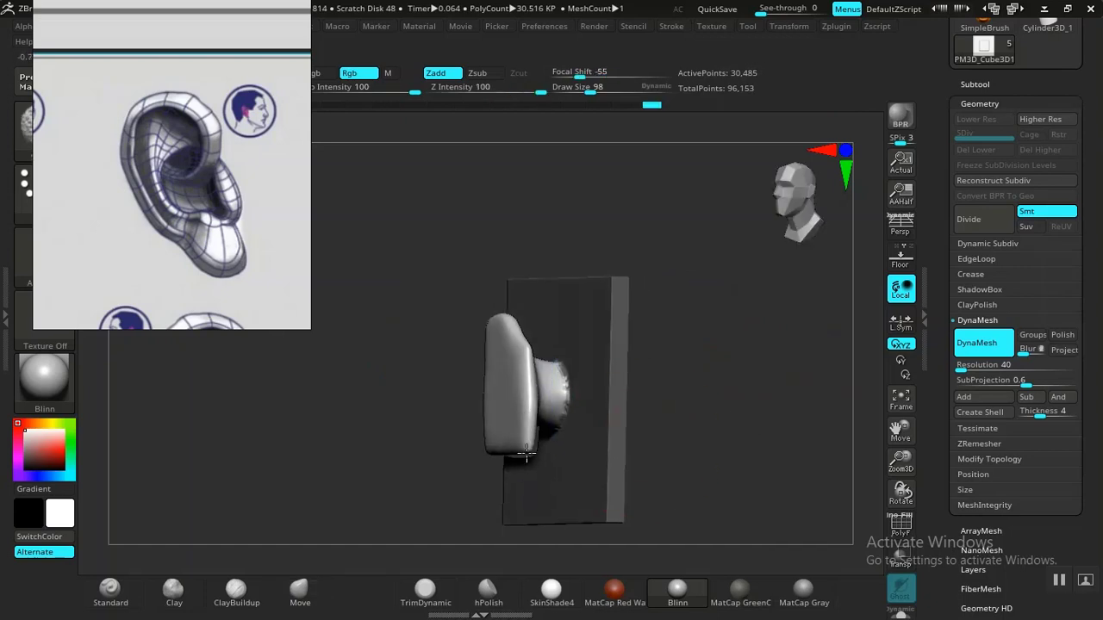
shift+drag(662, 416, 778, 389)
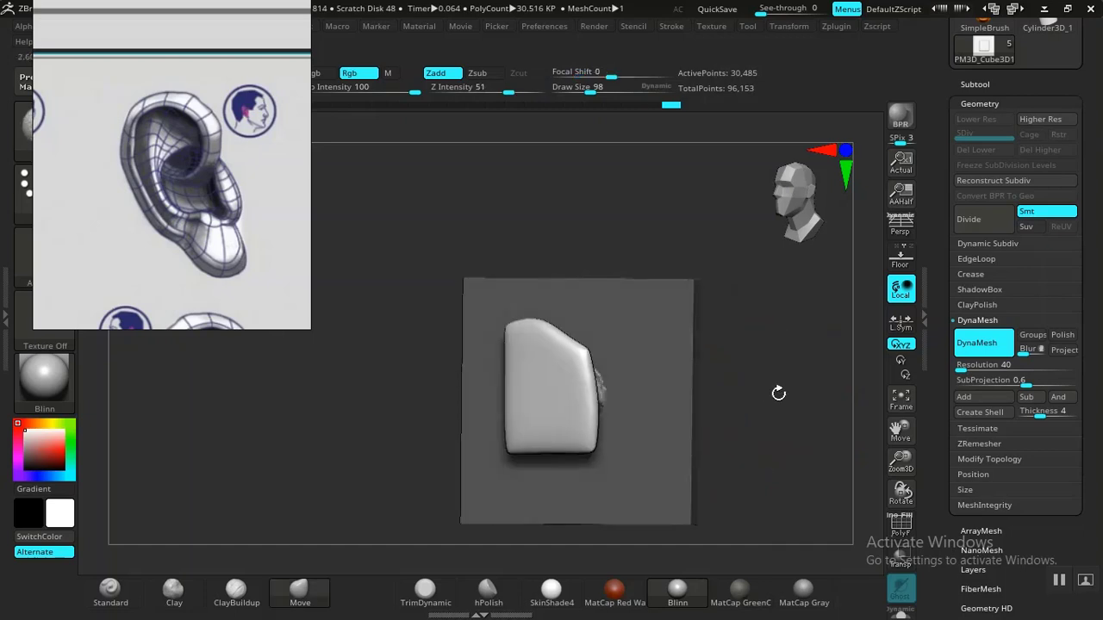
Step: Pull the plate's outline into a rounded top tapering to an earlobe with the Move brush, reducing the draw size to 78, and smooth it
key(b)
key(m)
key(v)
mouse_move(565, 338)
mouse_down()
mouse_move(534, 372)
mouse_move(505, 364)
mouse_move(494, 343)
mouse_up()
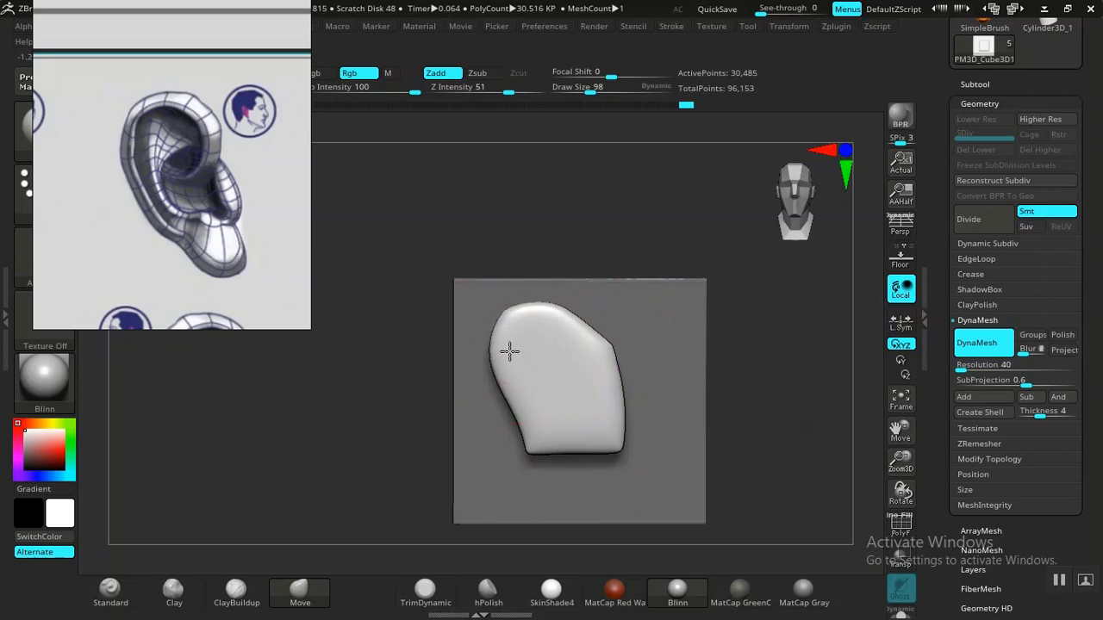
drag(542, 440, 547, 451)
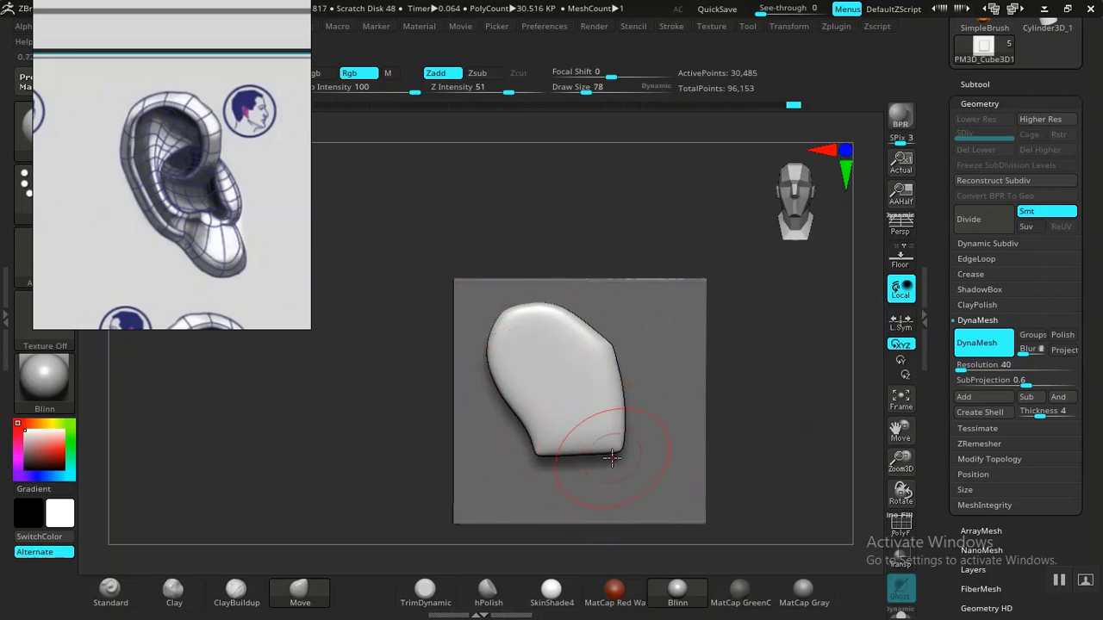
mouse_move(615, 458)
mouse_down()
mouse_move(613, 488)
mouse_move(594, 471)
mouse_up()
key(shift)
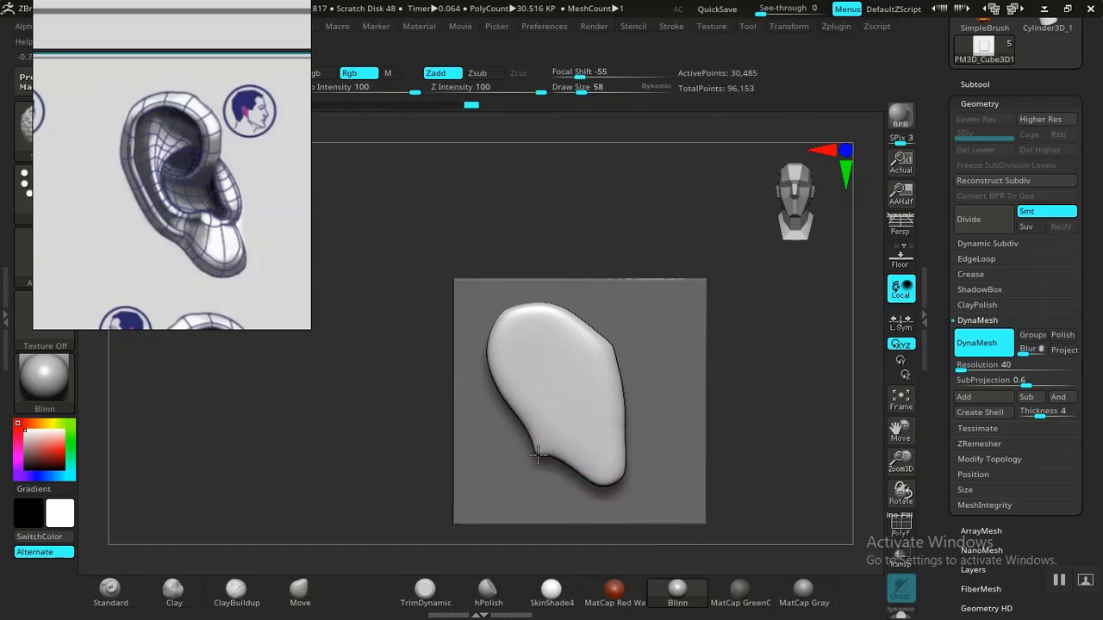
Step: Build up the kink in the plate's rim above the lobe with ClayBuildup and smooth the area
mouse_move(745, 423)
mouse_down()
mouse_move(709, 399)
mouse_move(697, 463)
mouse_move(677, 475)
mouse_move(360, 540)
mouse_up()
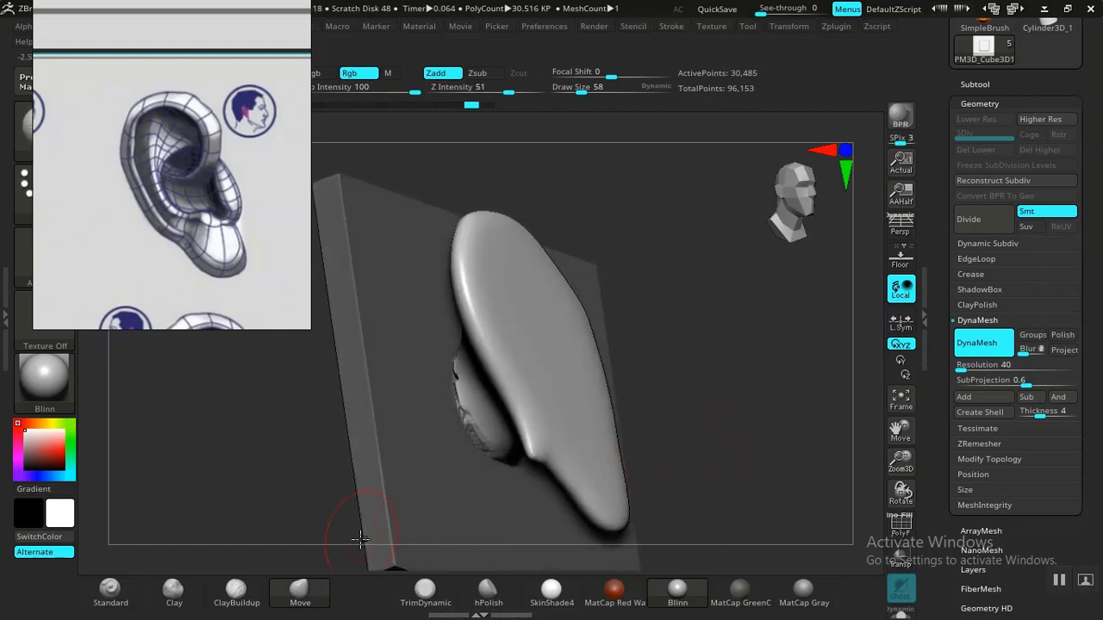
click(237, 593)
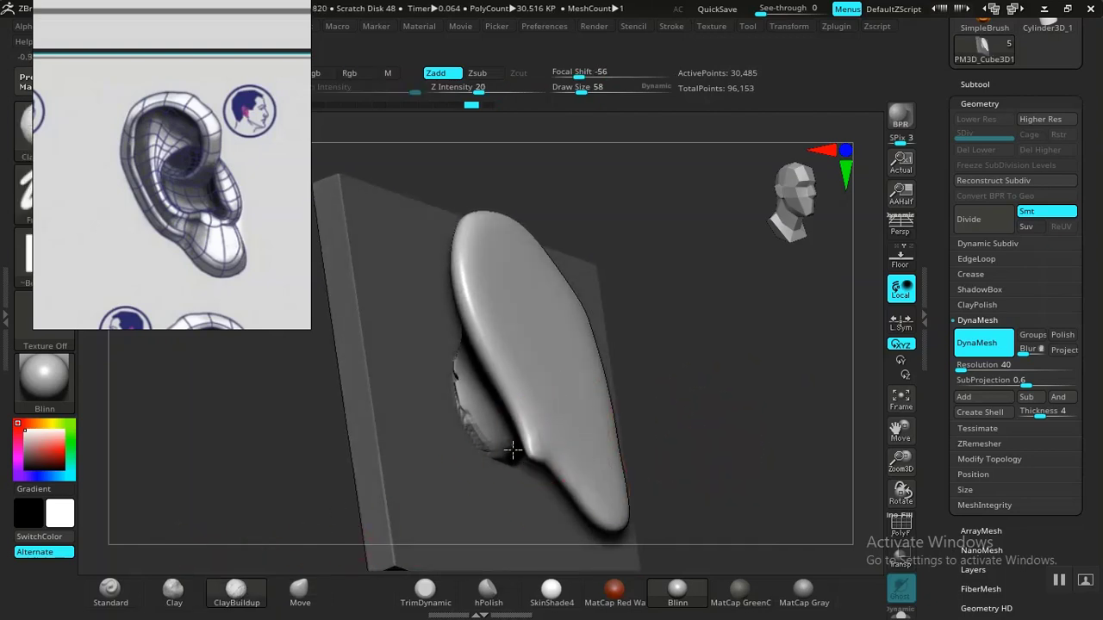
mouse_move(531, 464)
mouse_down()
mouse_move(551, 461)
mouse_move(517, 458)
mouse_up()
click(190, 590)
mouse_move(782, 399)
mouse_down()
mouse_move(563, 419)
mouse_move(566, 455)
mouse_move(504, 492)
mouse_move(532, 464)
mouse_up()
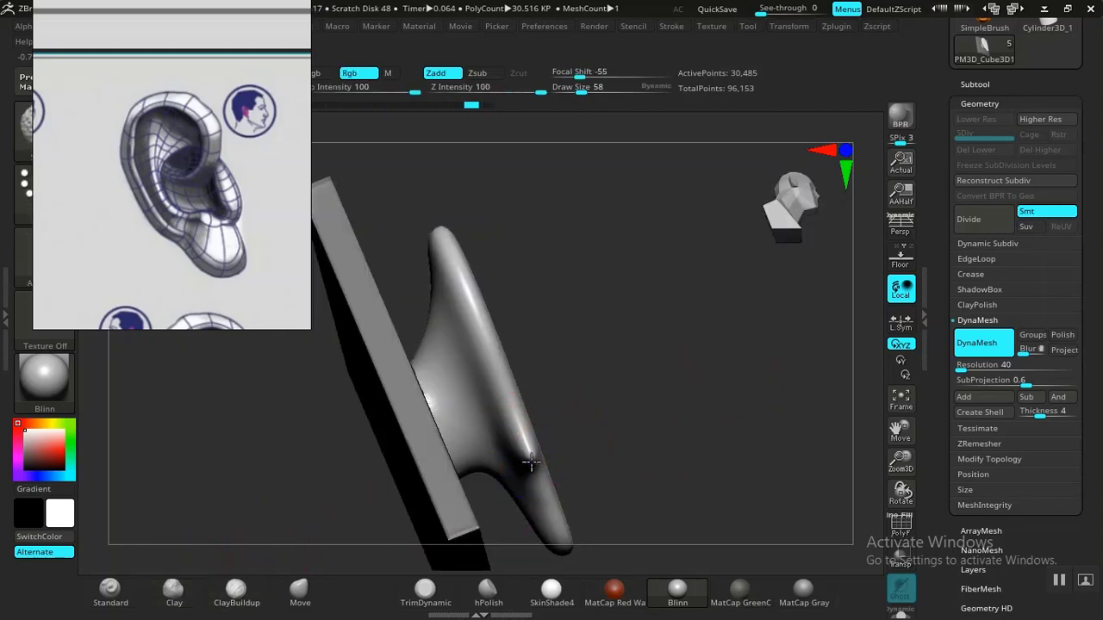
Step: Flatten the plate's outer rim with the TrimDynamic brush and smooth the rim along both sides
click(425, 590)
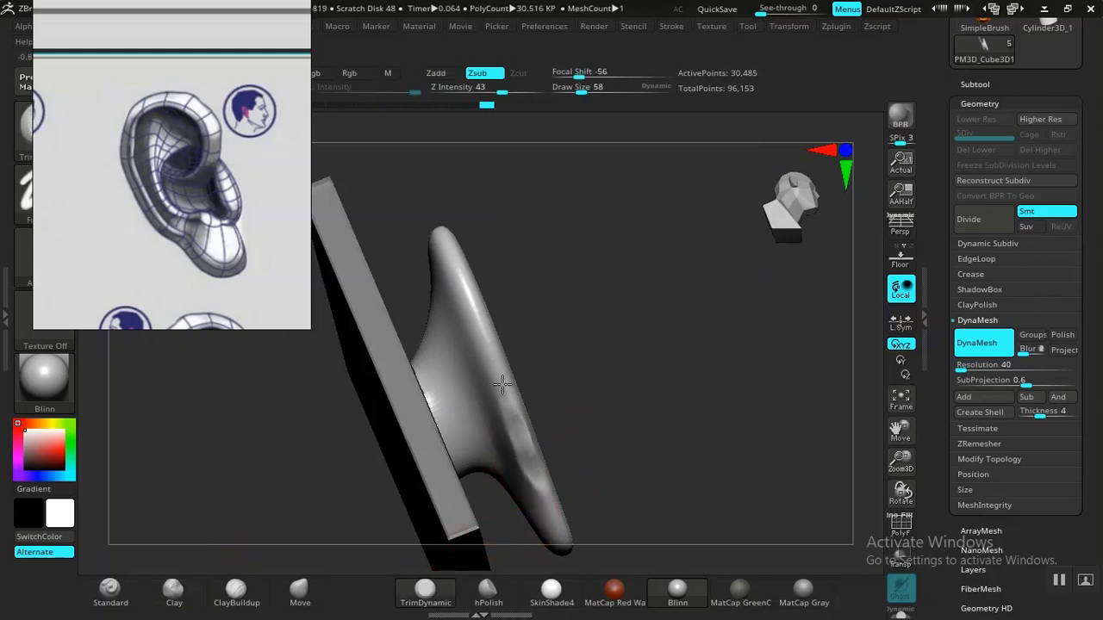
shift+drag(538, 493, 509, 335)
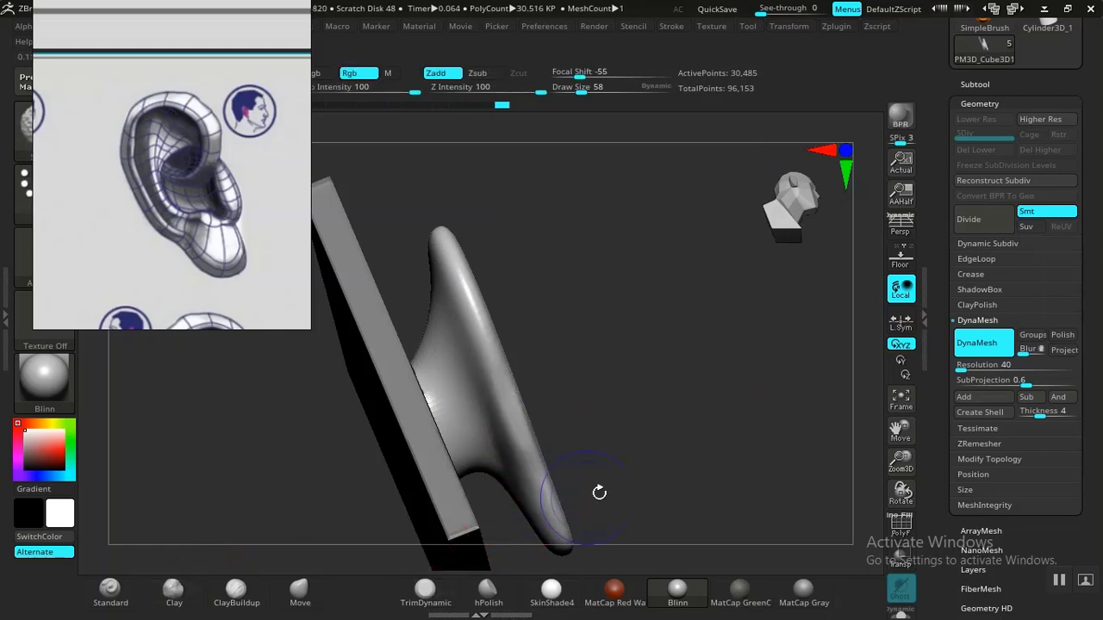
mouse_move(599, 492)
mouse_down()
mouse_move(658, 404)
mouse_move(655, 426)
mouse_move(684, 411)
mouse_move(646, 422)
mouse_move(636, 338)
mouse_move(475, 347)
mouse_up()
mouse_move(421, 314)
mouse_down()
mouse_move(408, 290)
mouse_move(416, 417)
mouse_up()
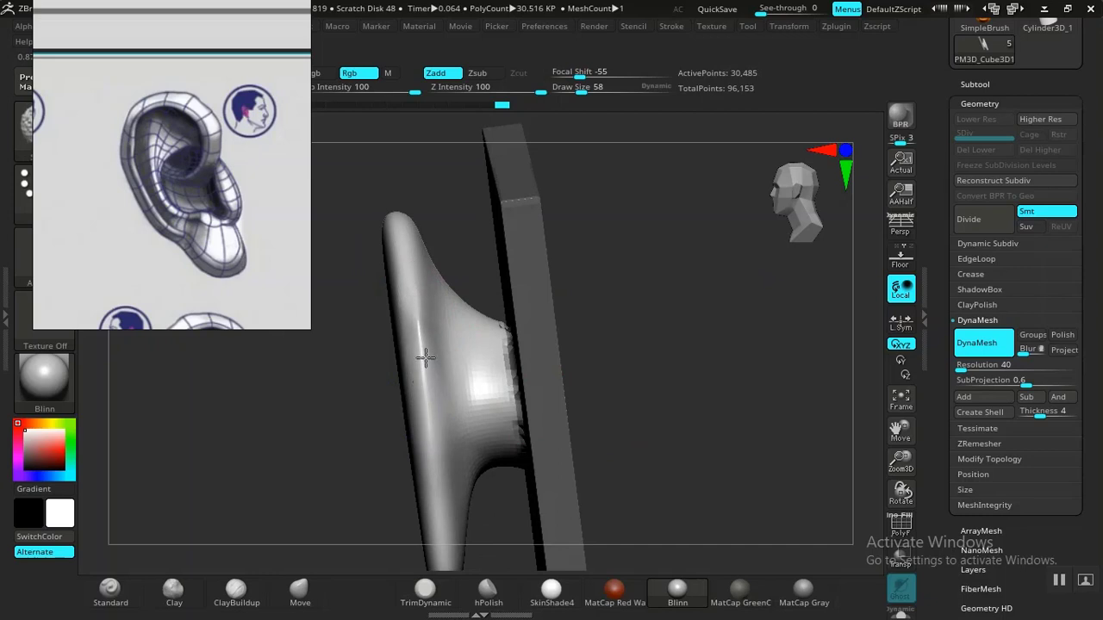
Step: Reshape the plate's rear outline above the lobe with the Move brush at draw size 78, rounding the upper part outward
mouse_move(605, 369)
mouse_down()
mouse_move(731, 382)
mouse_move(712, 339)
mouse_move(789, 341)
mouse_up()
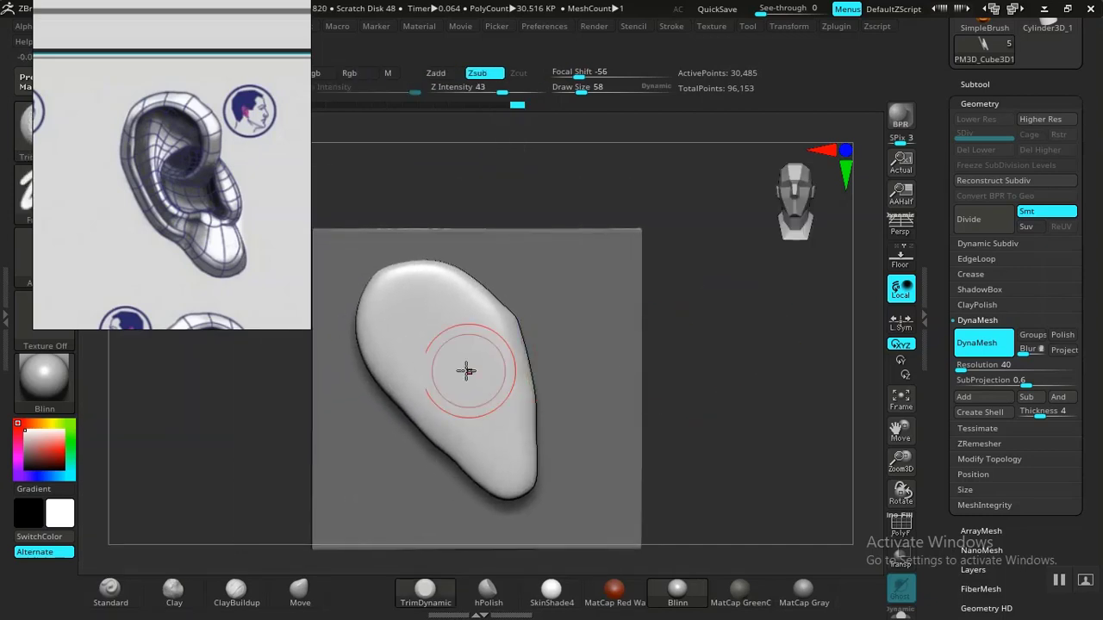
click(284, 595)
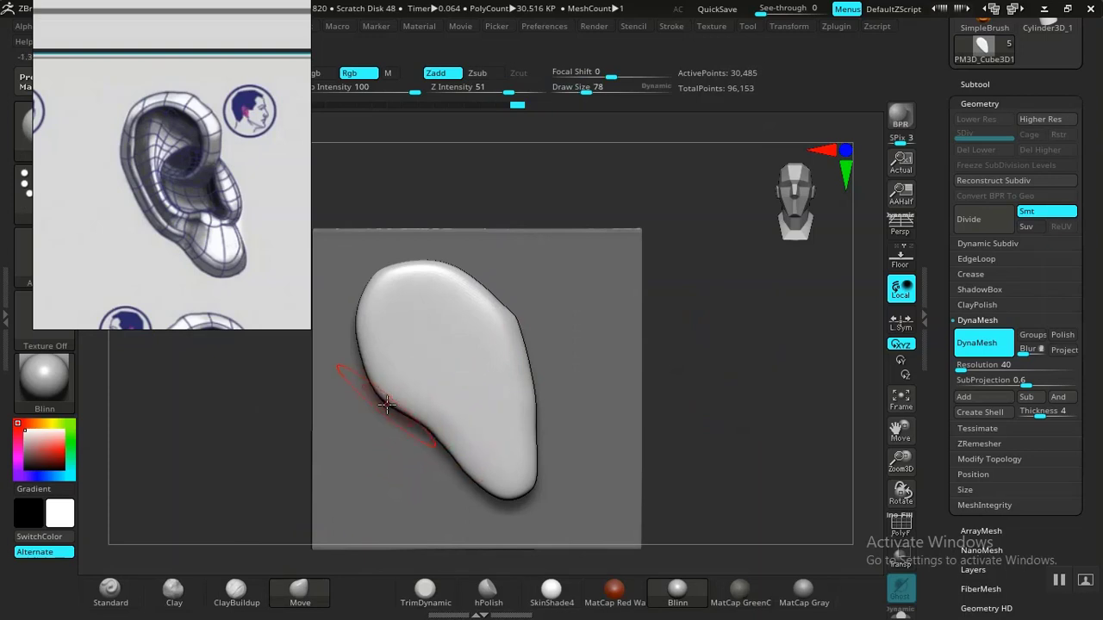
drag(395, 405, 388, 414)
drag(377, 370, 366, 341)
drag(380, 414, 388, 410)
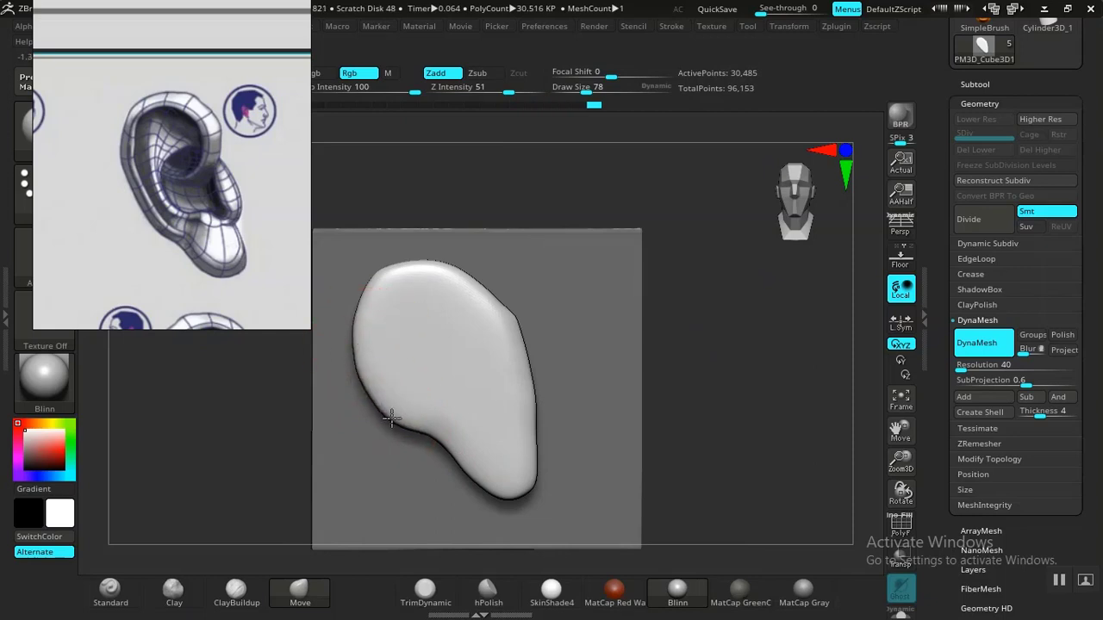
Step: Narrow the earlobe and form an inward curve where it meets the rear outline, using a smaller Move brush with draw size 42
alt+drag(709, 448, 724, 407)
drag(536, 453, 463, 407)
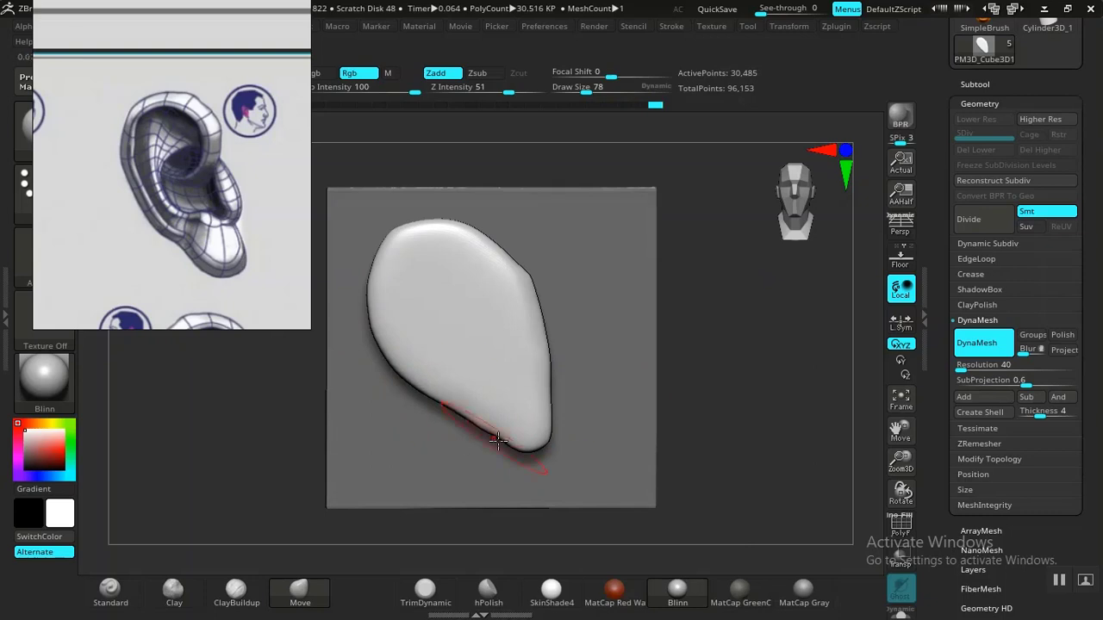
drag(521, 444, 441, 405)
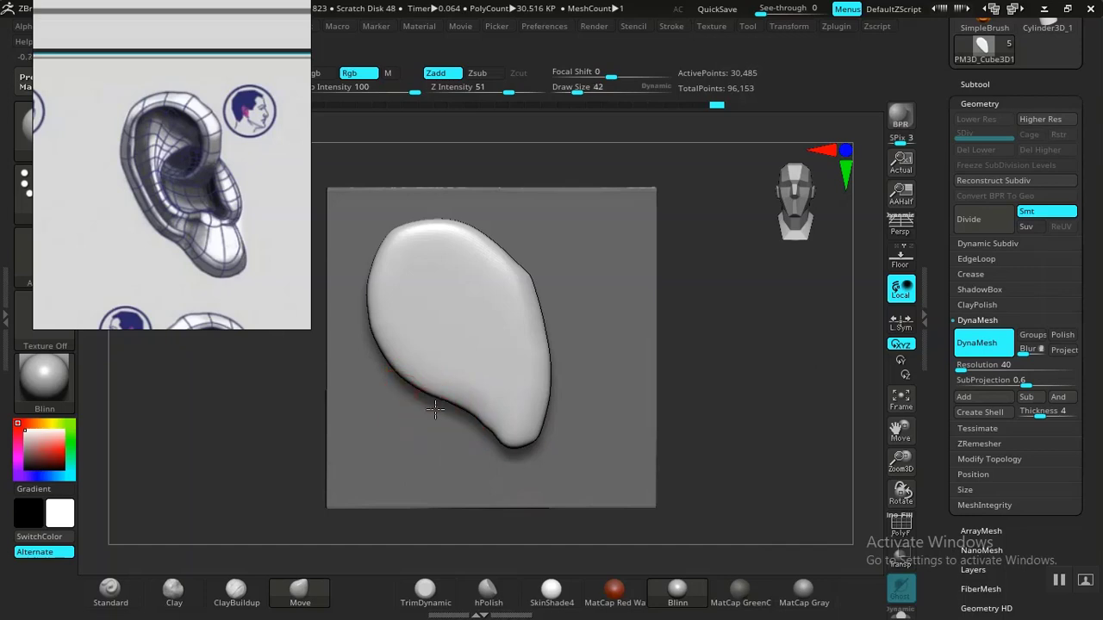
drag(439, 399, 432, 406)
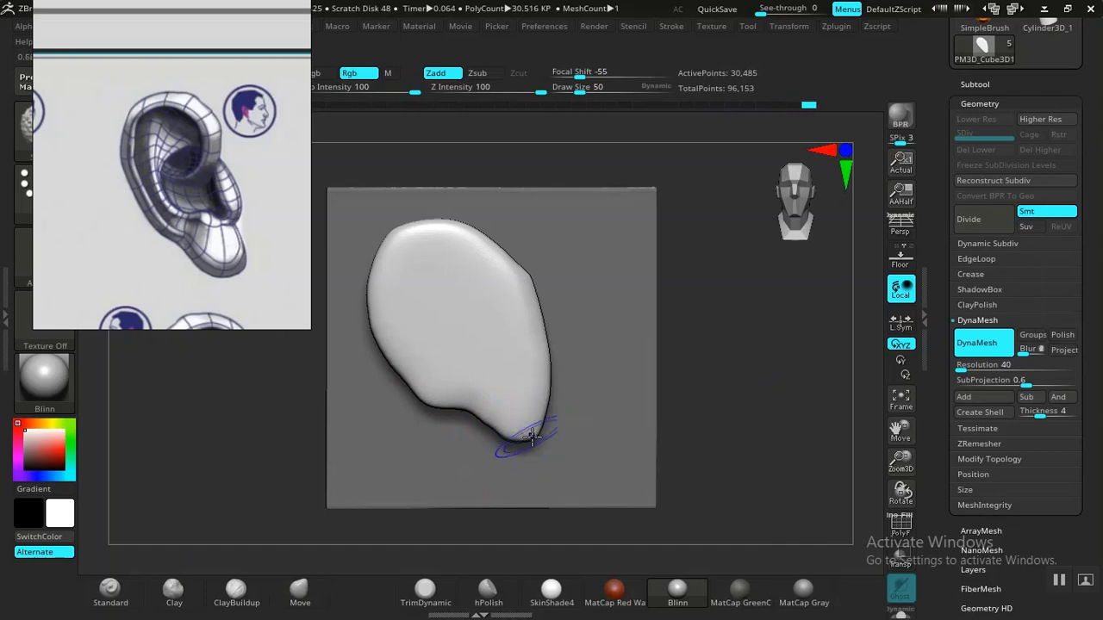
Step: Smooth the jagged base of the cylinder where it meets the back slab
mouse_move(734, 404)
mouse_down()
mouse_move(652, 402)
mouse_move(697, 403)
mouse_move(732, 369)
mouse_move(664, 396)
mouse_move(645, 384)
mouse_move(660, 409)
mouse_move(680, 303)
mouse_move(670, 319)
mouse_up()
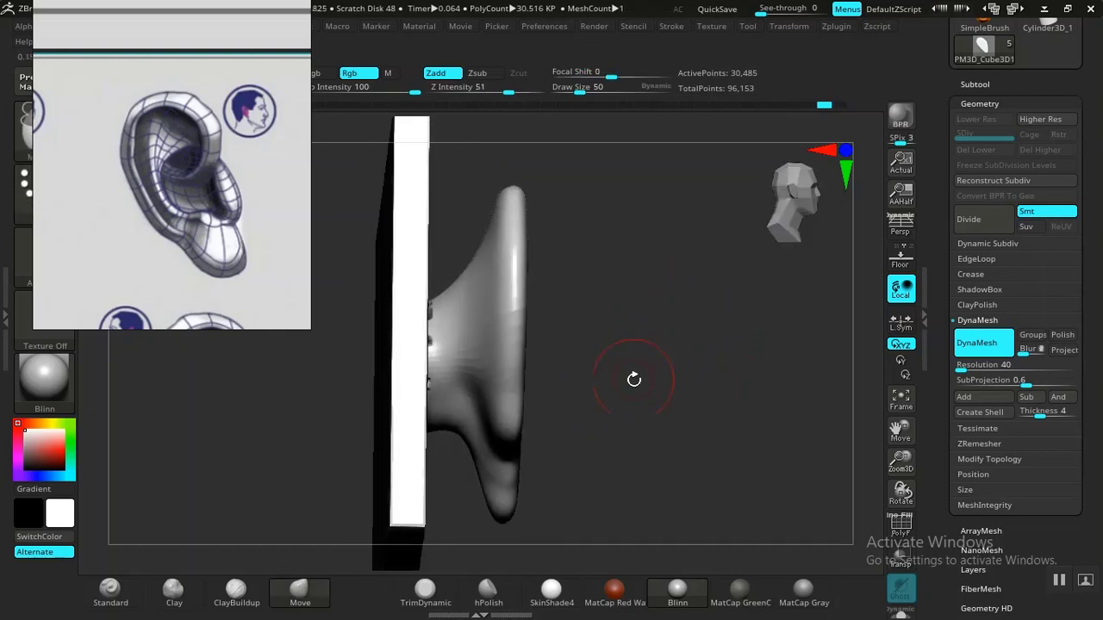
mouse_move(634, 379)
mouse_down()
mouse_move(623, 353)
mouse_move(632, 366)
mouse_up()
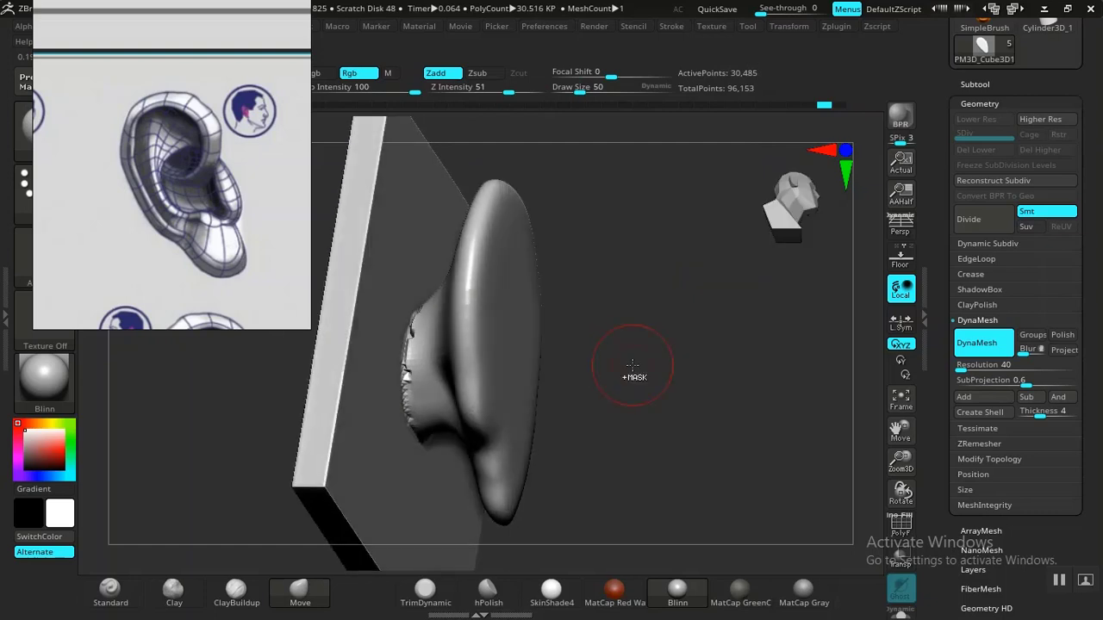
ctrl+click(588, 368)
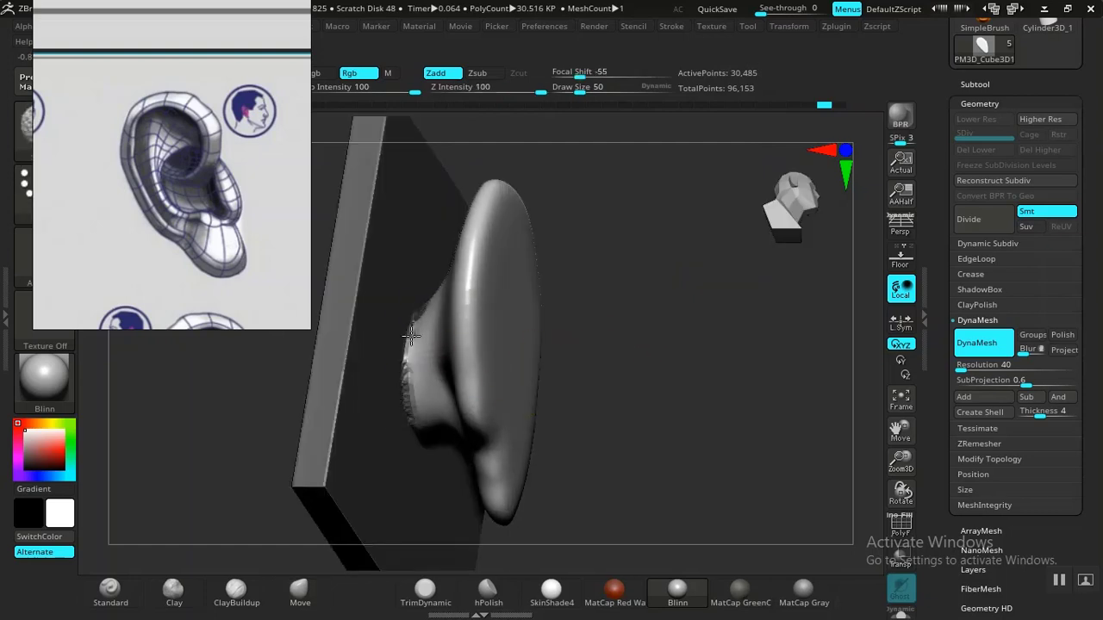
drag(681, 431, 410, 356)
Step: Push a notch into the plate's front outline below the rounded top with the Move brush at draw size 86, and smooth the contour
drag(704, 274, 736, 370)
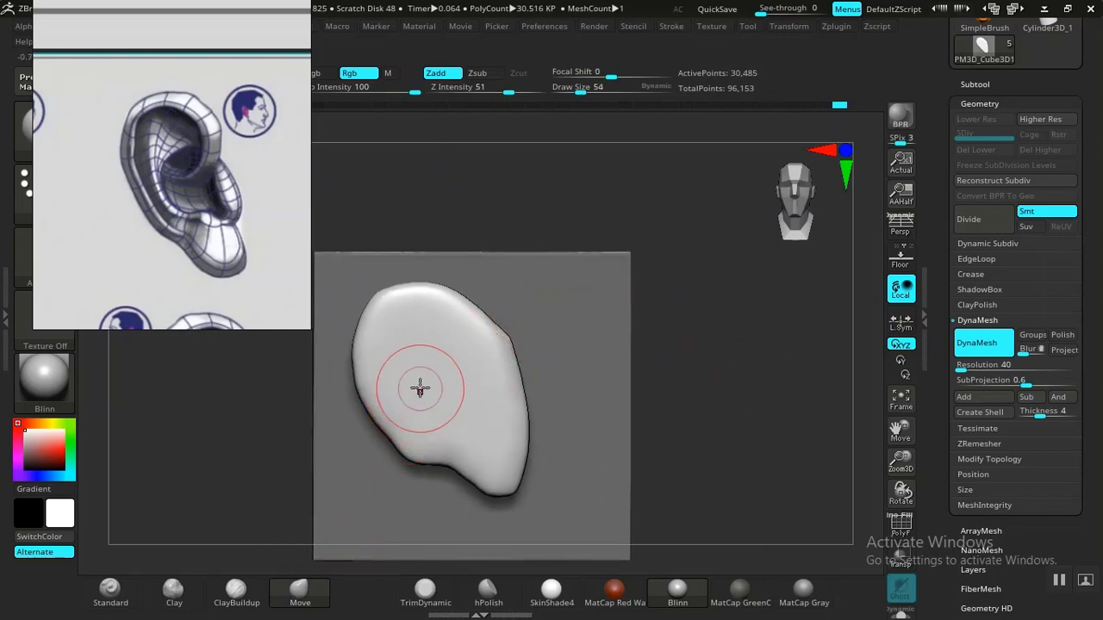
key(bracketright)
key(bracketleft)
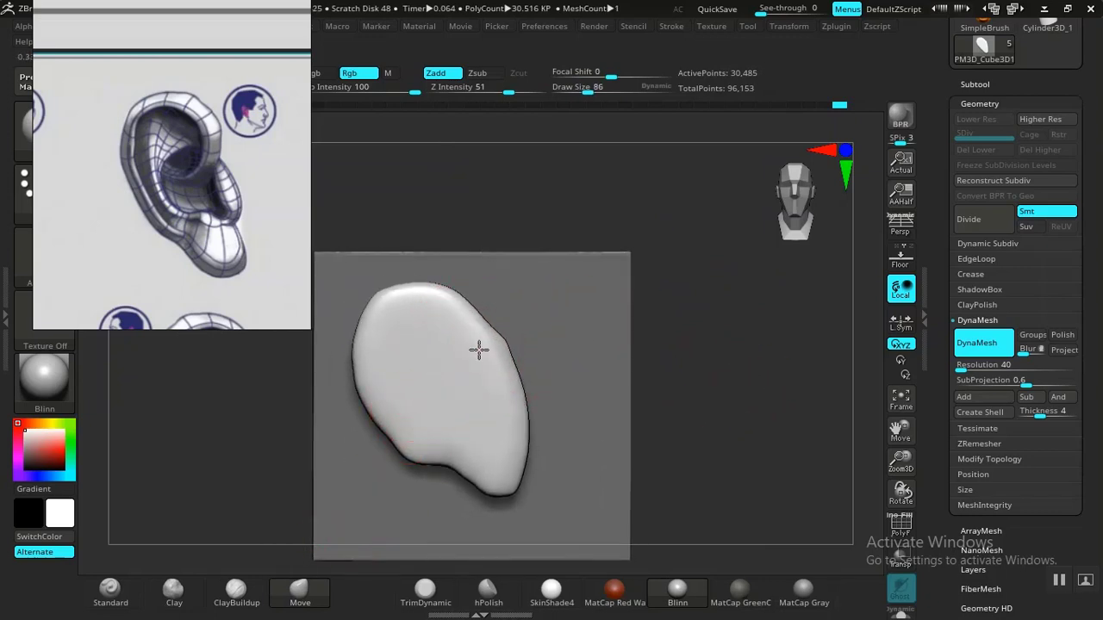
drag(489, 352, 485, 312)
drag(436, 285, 380, 289)
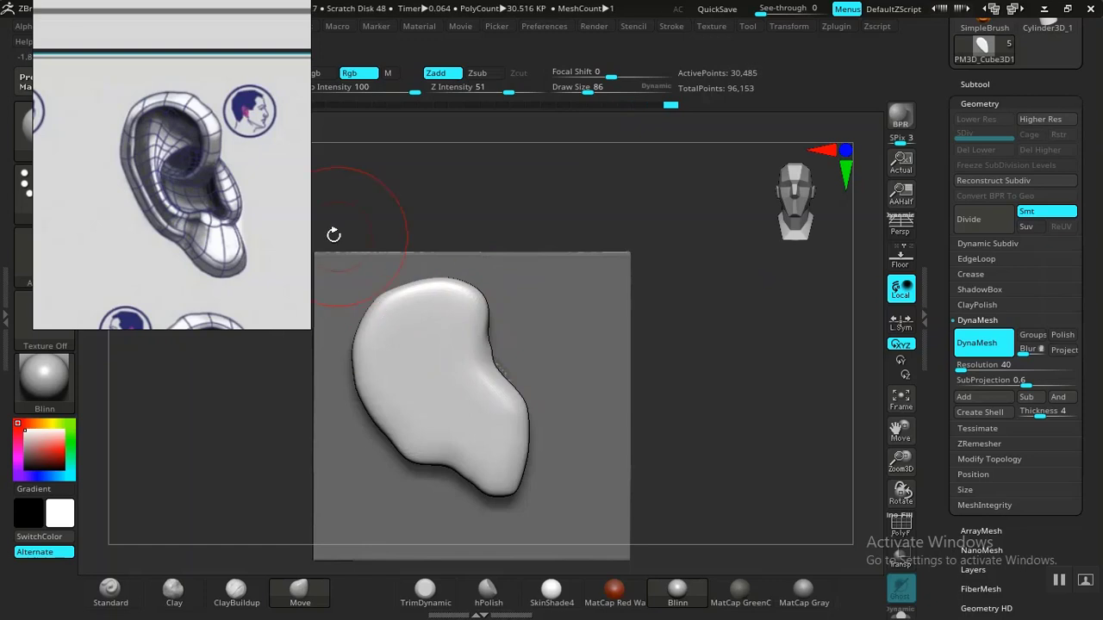
drag(697, 381, 664, 394)
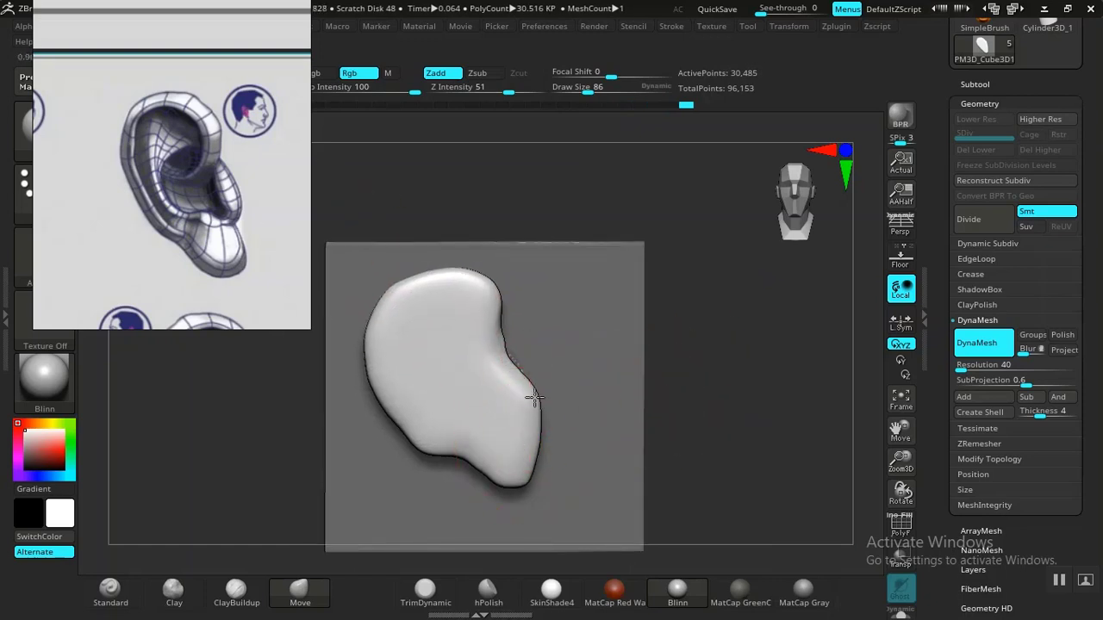
mouse_move(728, 389)
mouse_down()
mouse_move(706, 389)
mouse_move(722, 399)
mouse_move(761, 373)
mouse_up()
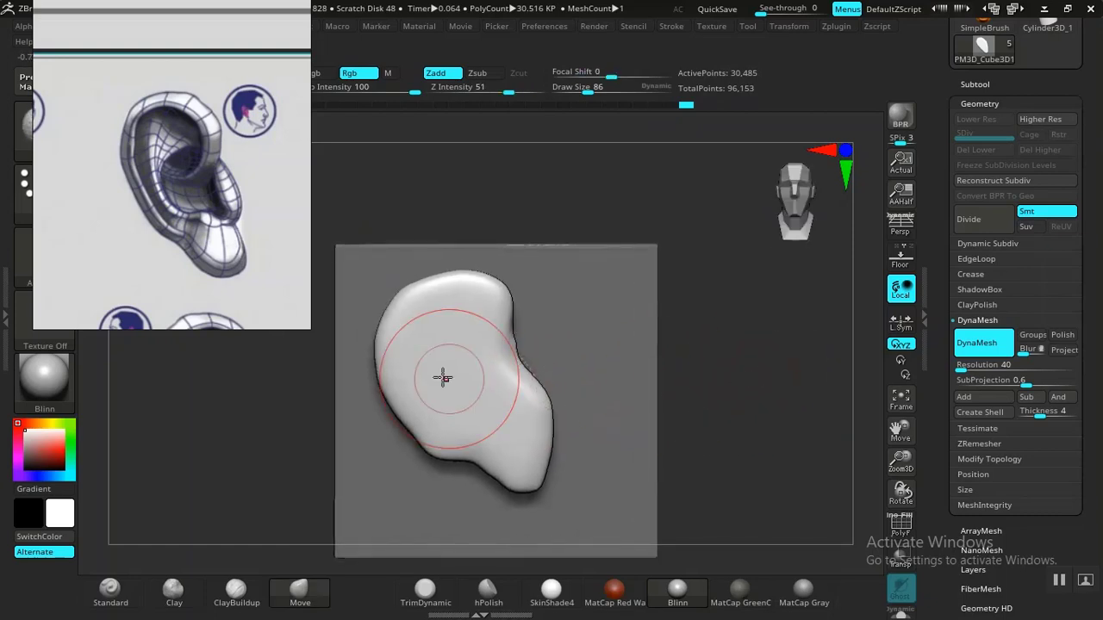
shift+drag(441, 393, 437, 412)
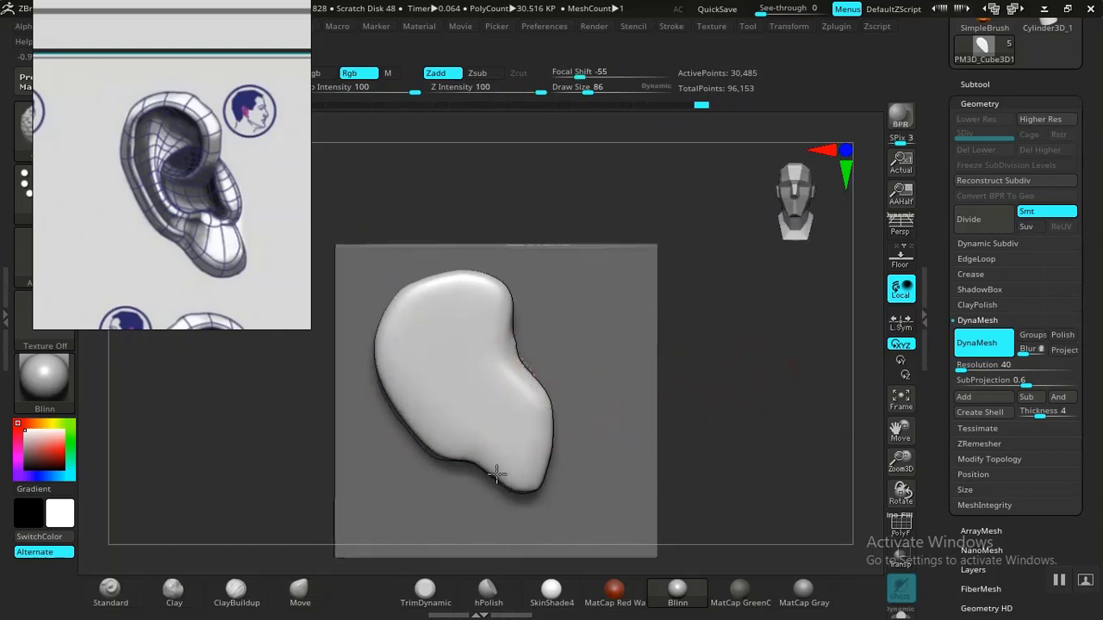
Step: Smooth the cylinder neck between the ear plate and the back slab on both sides
mouse_move(750, 424)
mouse_down()
mouse_move(793, 421)
mouse_move(746, 413)
mouse_move(727, 379)
mouse_move(741, 318)
mouse_move(768, 416)
mouse_move(815, 382)
mouse_move(701, 376)
mouse_move(756, 389)
mouse_move(709, 391)
mouse_up()
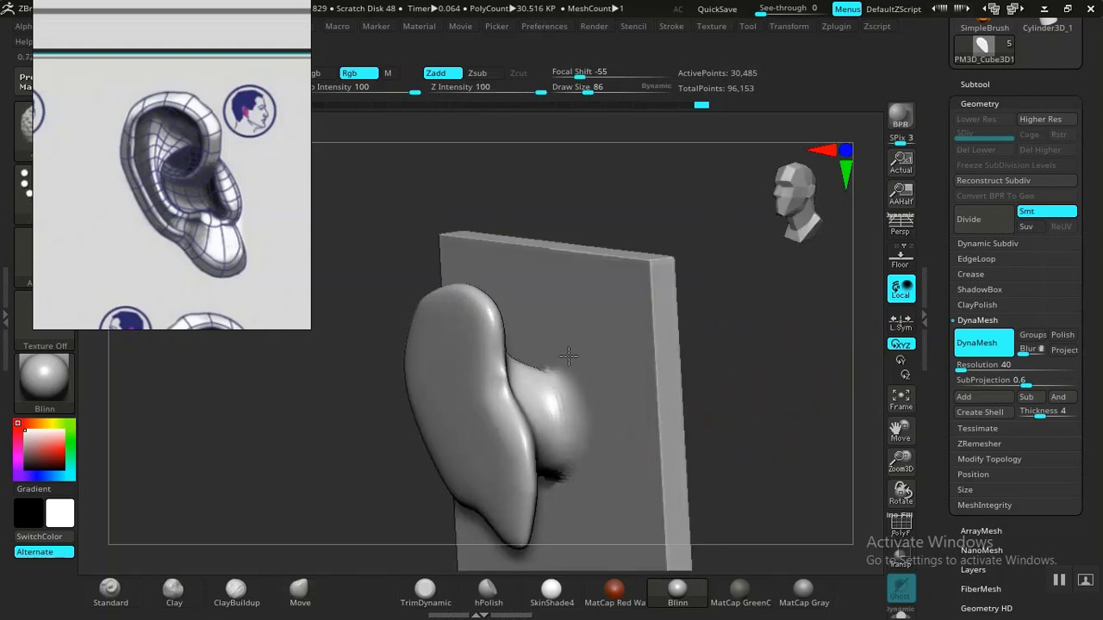
drag(568, 355, 570, 385)
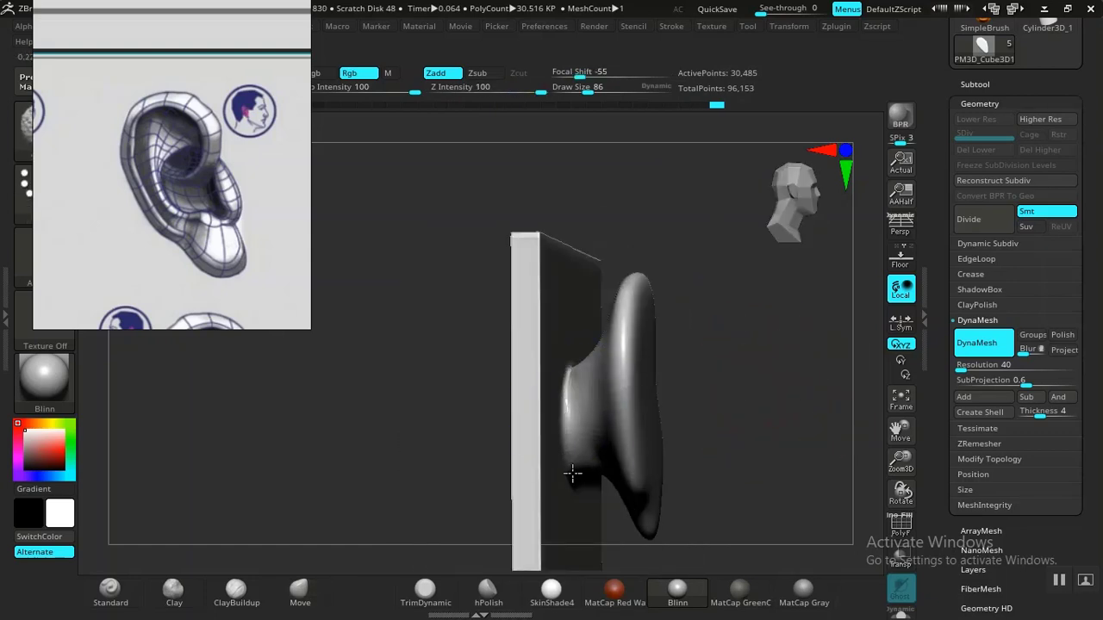
Step: View the blockout edge-on and bring the ear's front-of-head view into the reference sheet for comparison
mouse_move(780, 361)
mouse_down()
mouse_move(751, 382)
mouse_move(787, 377)
mouse_move(655, 386)
mouse_up()
middle_drag(198, 227, 305, 217)
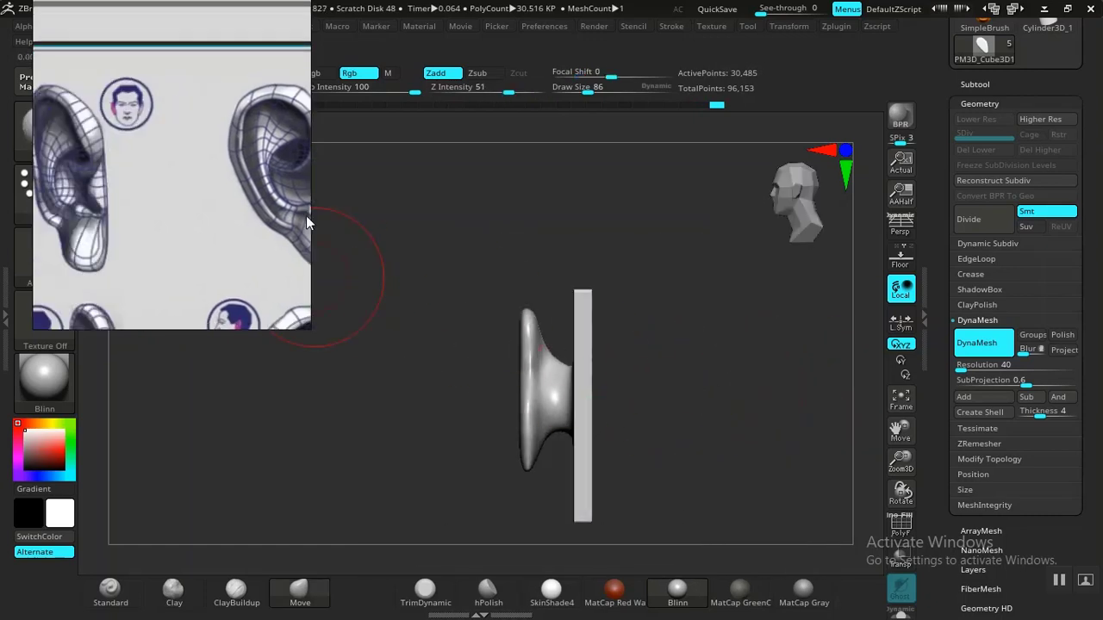
middle_drag(146, 219, 188, 218)
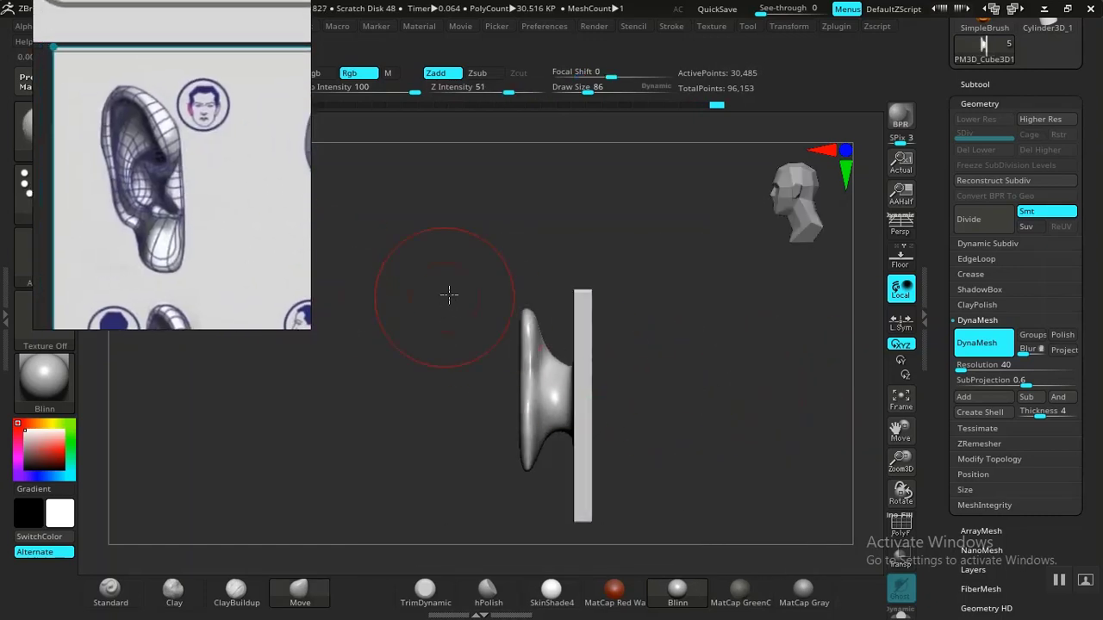
Step: Bend the middle of the ear plate's front edge toward the back slab with the Move brush, following the front-of-head reference
drag(449, 295, 419, 388)
drag(724, 337, 527, 321)
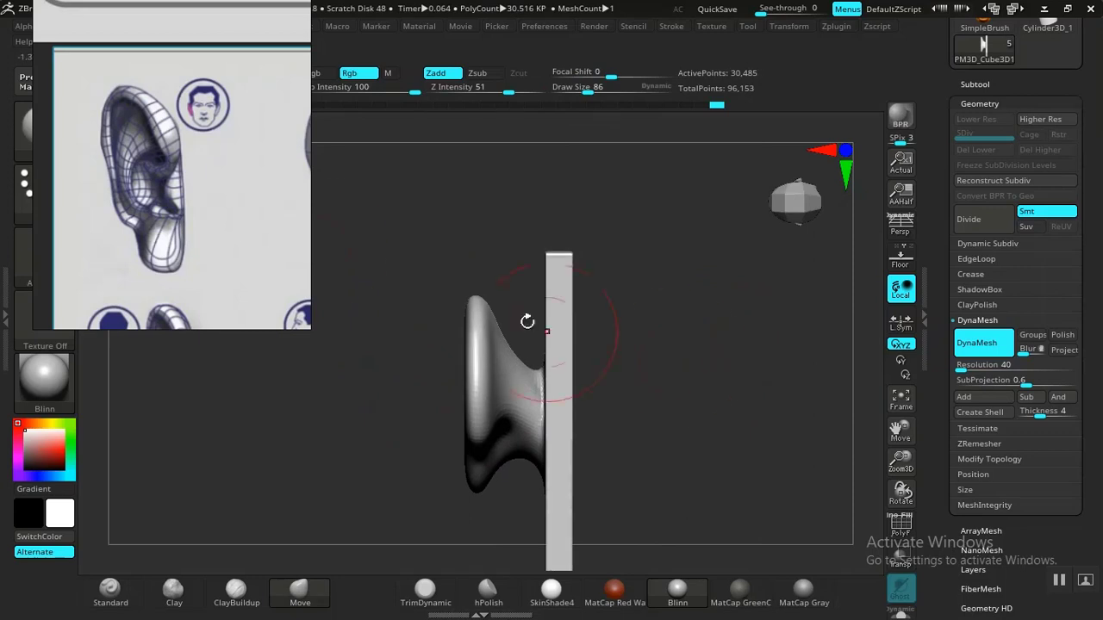
mouse_move(199, 234)
middle_down()
mouse_move(65, 221)
mouse_move(36, 229)
middle_up()
middle_drag(164, 212, 66, 210)
mouse_move(214, 187)
middle_down()
mouse_move(108, 209)
mouse_move(229, 202)
mouse_move(176, 210)
middle_up()
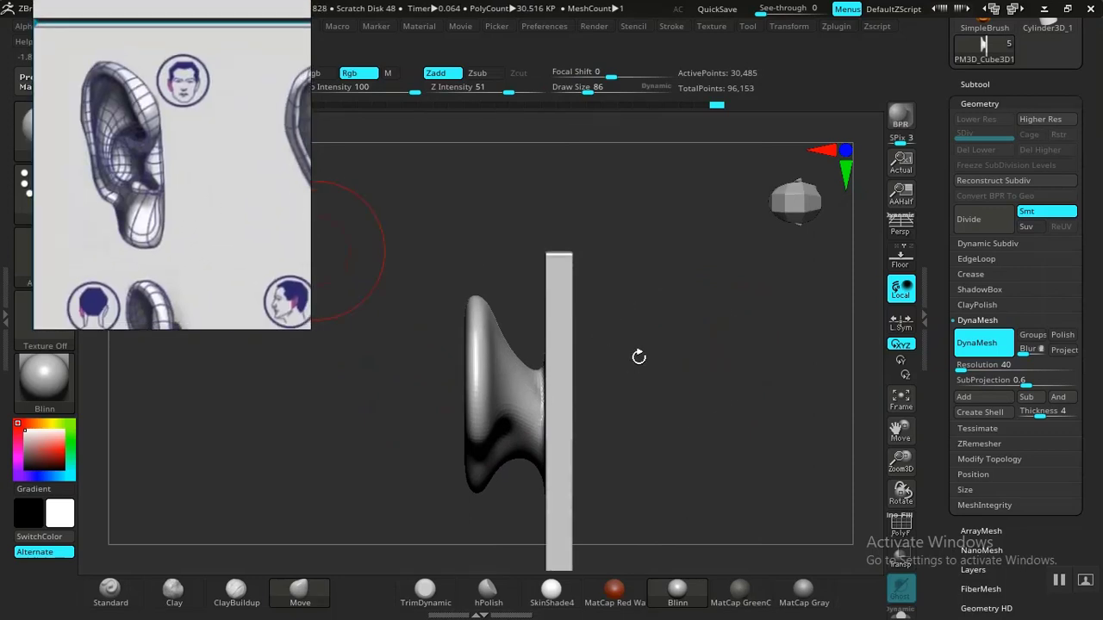
drag(638, 357, 682, 281)
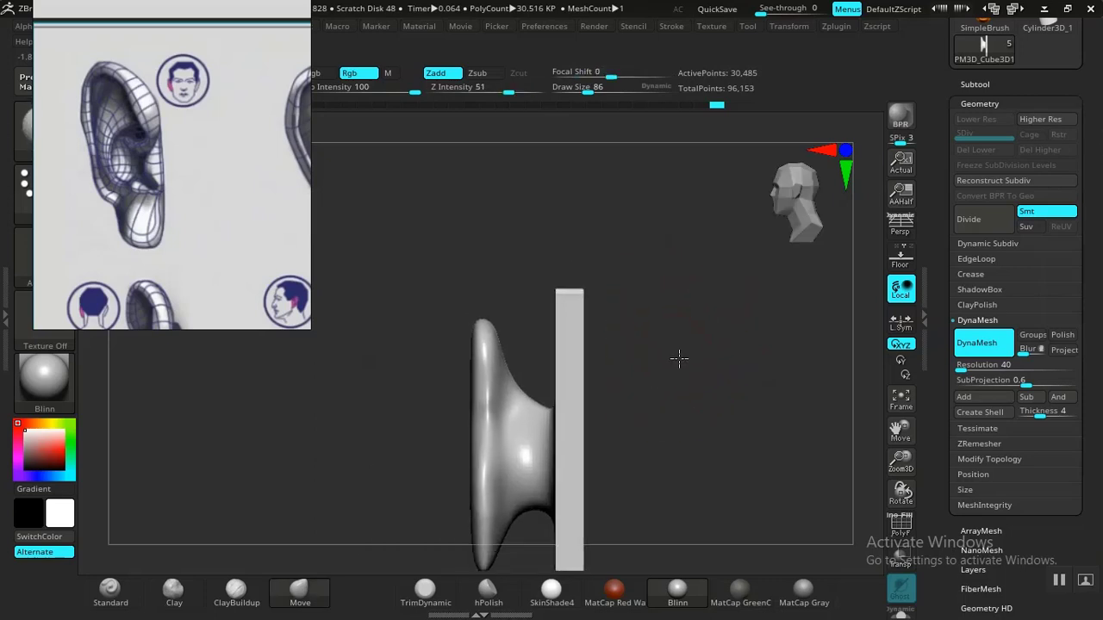
drag(678, 358, 732, 405)
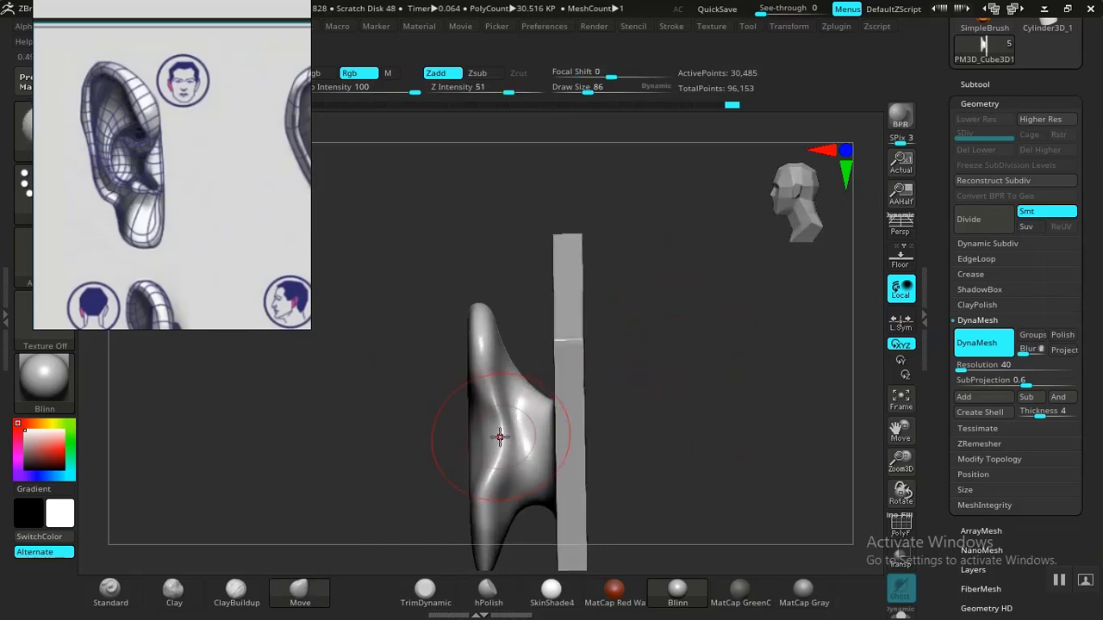
alt+drag(617, 428, 641, 379)
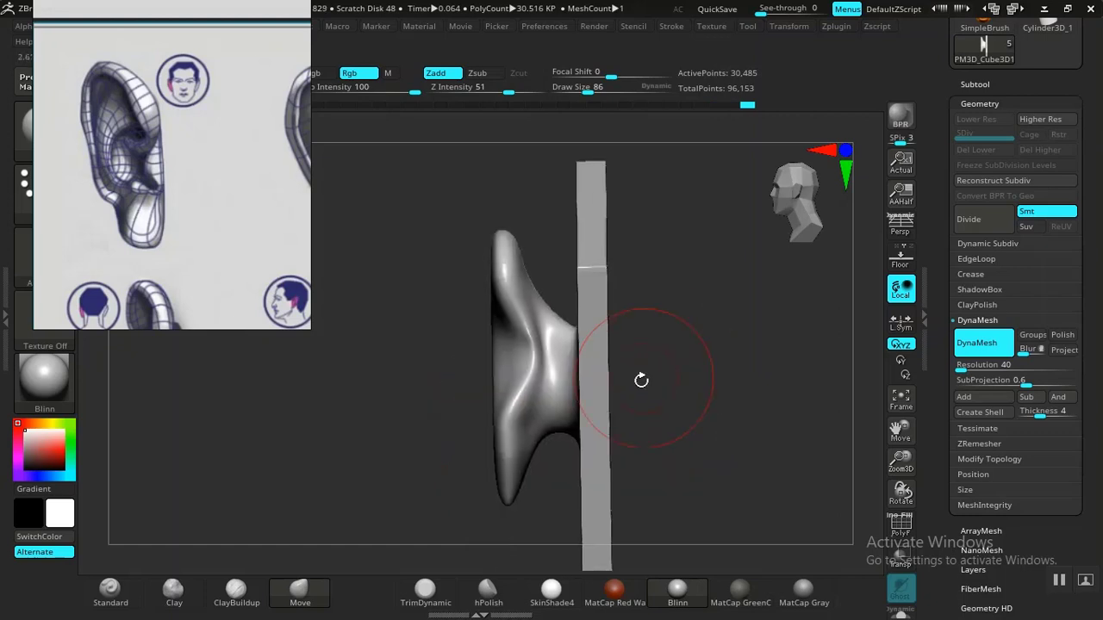
Step: Push the ear plate's front face and rounded top inward with the Move brush to start cupping the ear
drag(685, 430, 766, 396)
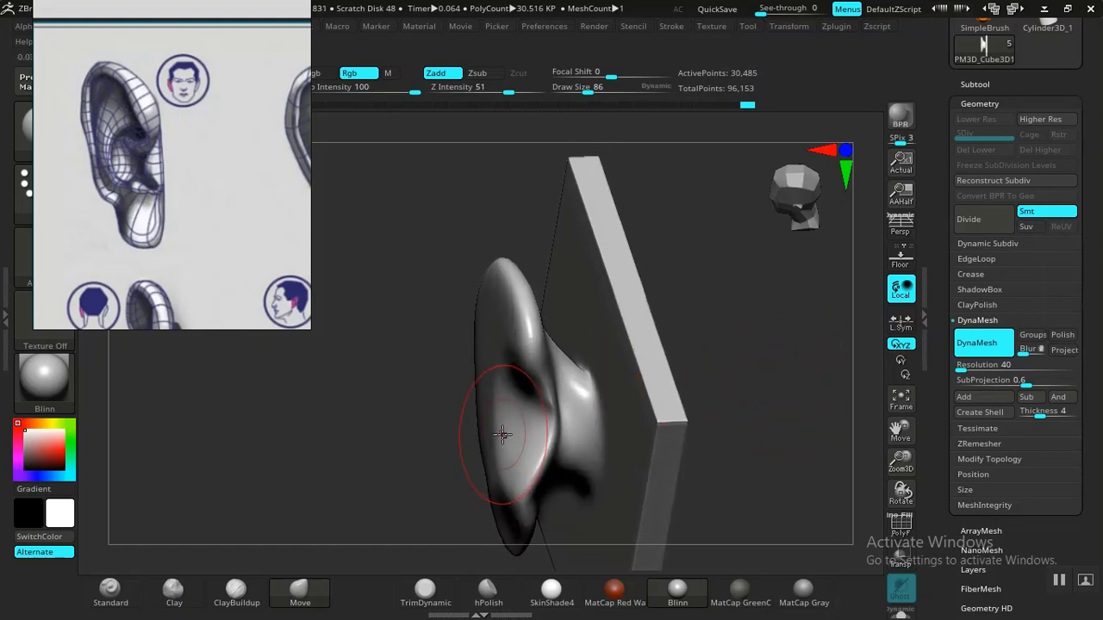
drag(505, 280, 519, 280)
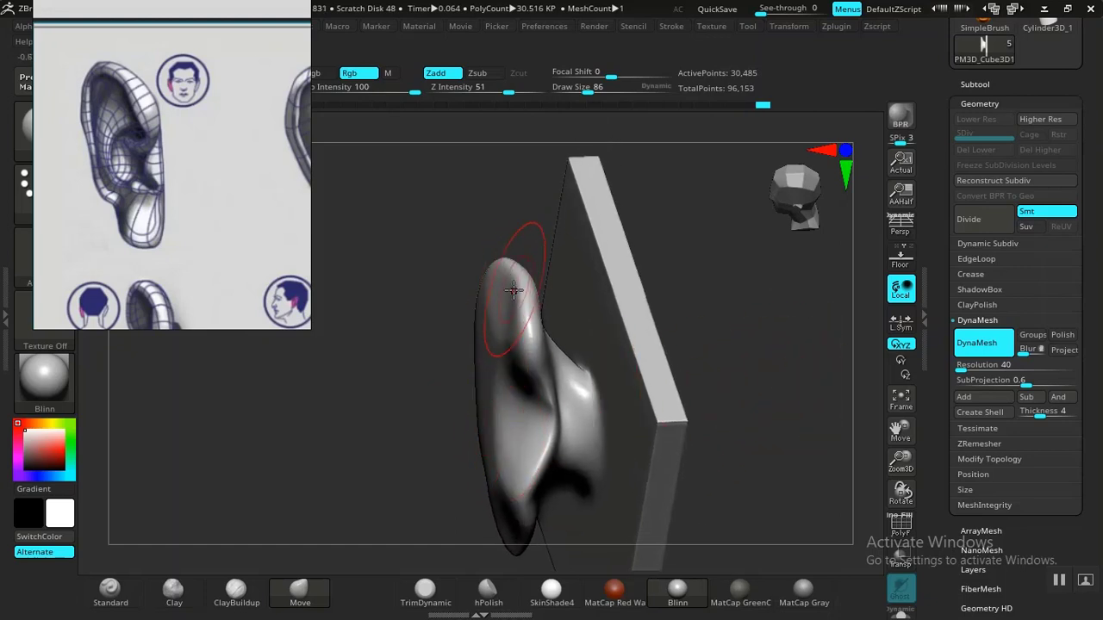
drag(699, 287, 706, 313)
mouse_move(467, 428)
mouse_down()
mouse_move(477, 428)
mouse_move(467, 429)
mouse_up()
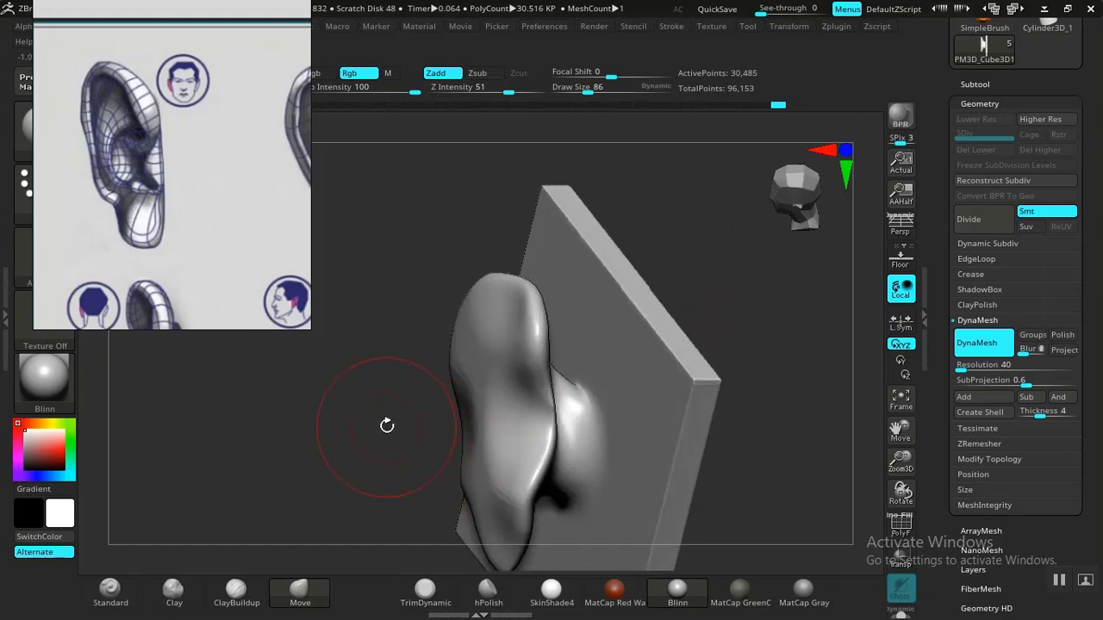
drag(387, 426, 432, 420)
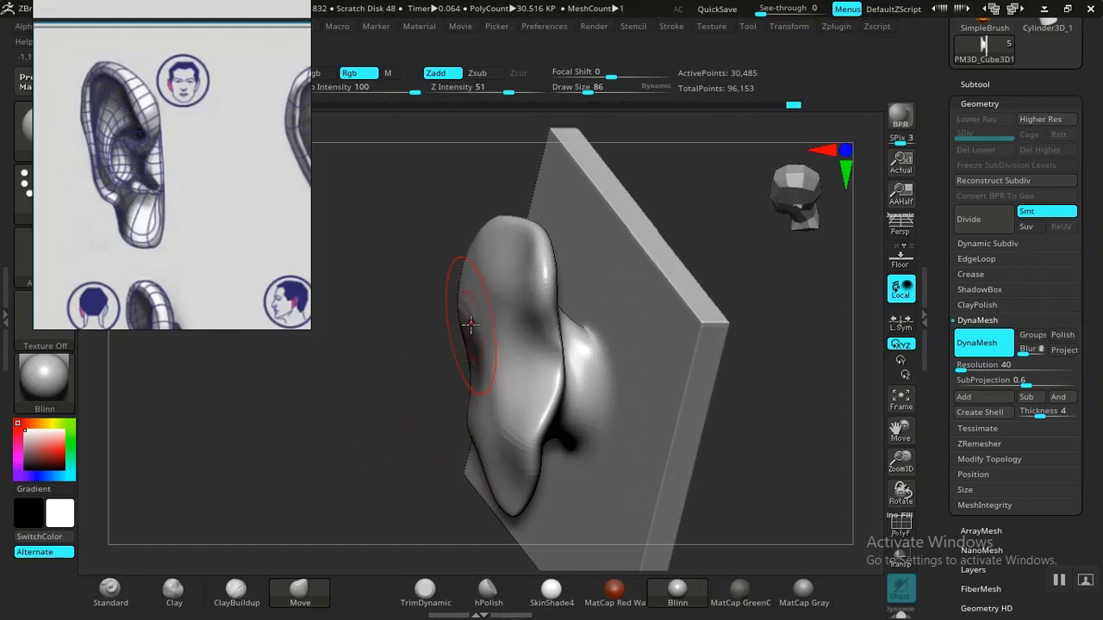
Step: Pull the upper rear rim of the ear plate outward, away from the back slab, with the Move brush
mouse_move(470, 324)
mouse_down()
mouse_move(479, 307)
mouse_move(413, 341)
mouse_up()
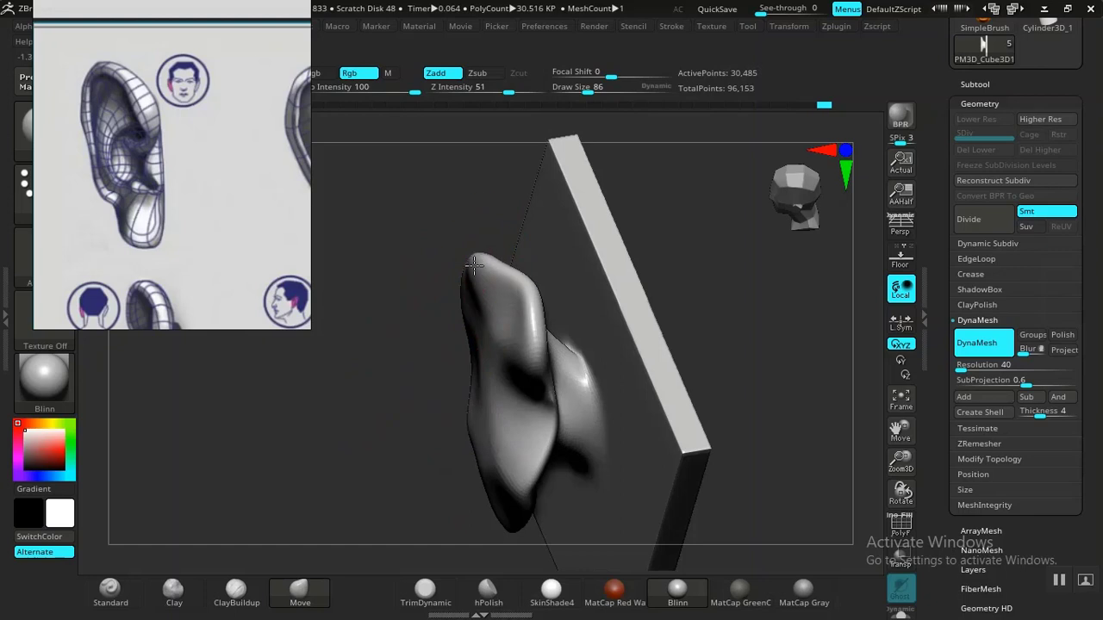
drag(708, 263, 472, 272)
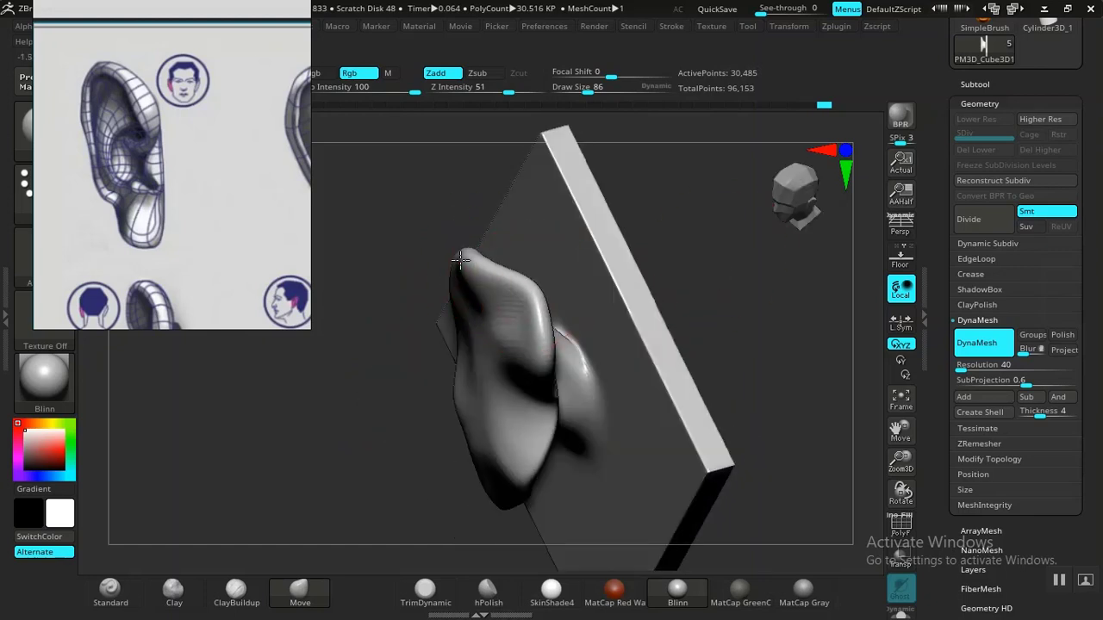
drag(693, 304, 756, 326)
drag(345, 324, 466, 329)
alt+drag(788, 368, 693, 310)
Step: Bring the back-of-head ear view into the reference and shape the ear's outer rim from behind to match it
middle_drag(189, 201, 39, 198)
middle_drag(150, 190, 35, 211)
middle_drag(215, 194, 155, 196)
drag(766, 339, 692, 374)
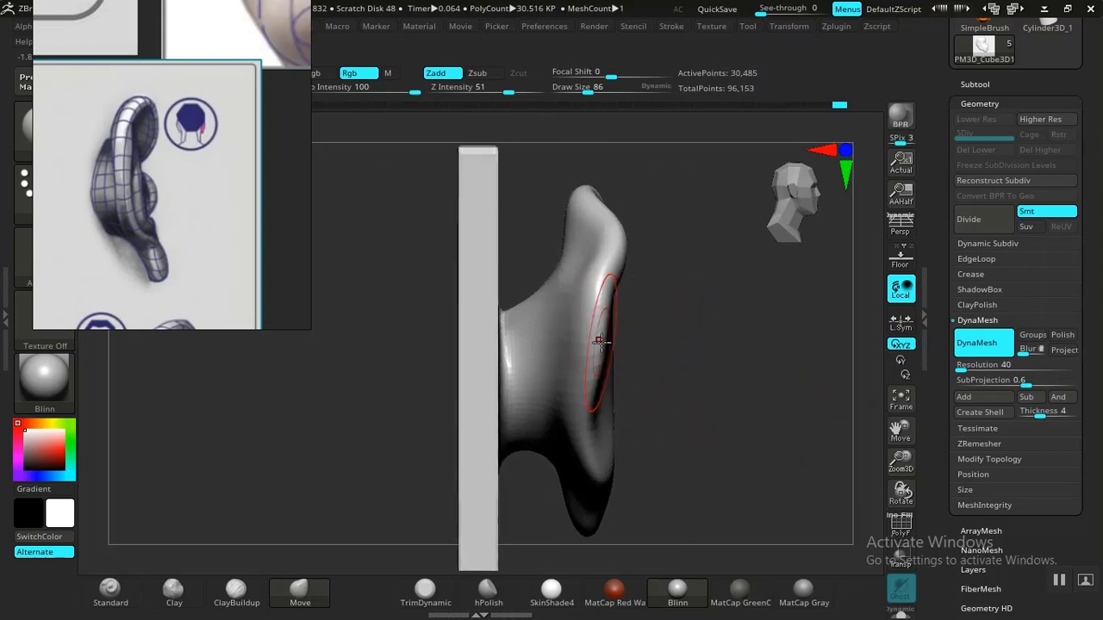
mouse_move(629, 370)
mouse_down()
mouse_move(675, 350)
mouse_move(702, 365)
mouse_move(585, 437)
mouse_up()
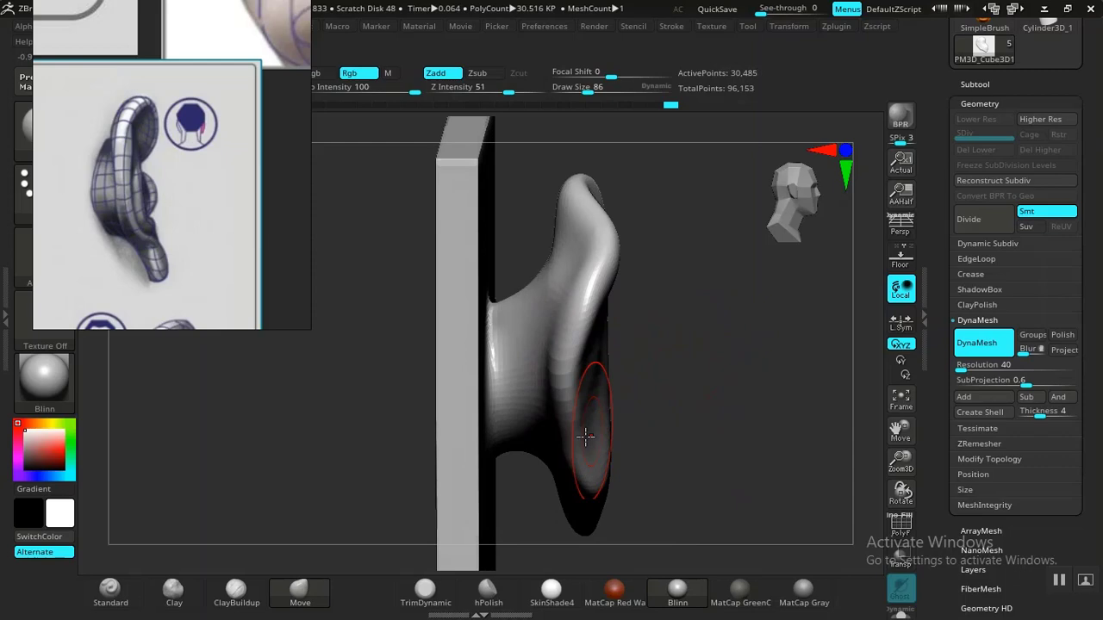
Step: Shift the reference clear of the model and carve a crease behind the ear between neck and plate with the DamStandard brush
click(428, 592)
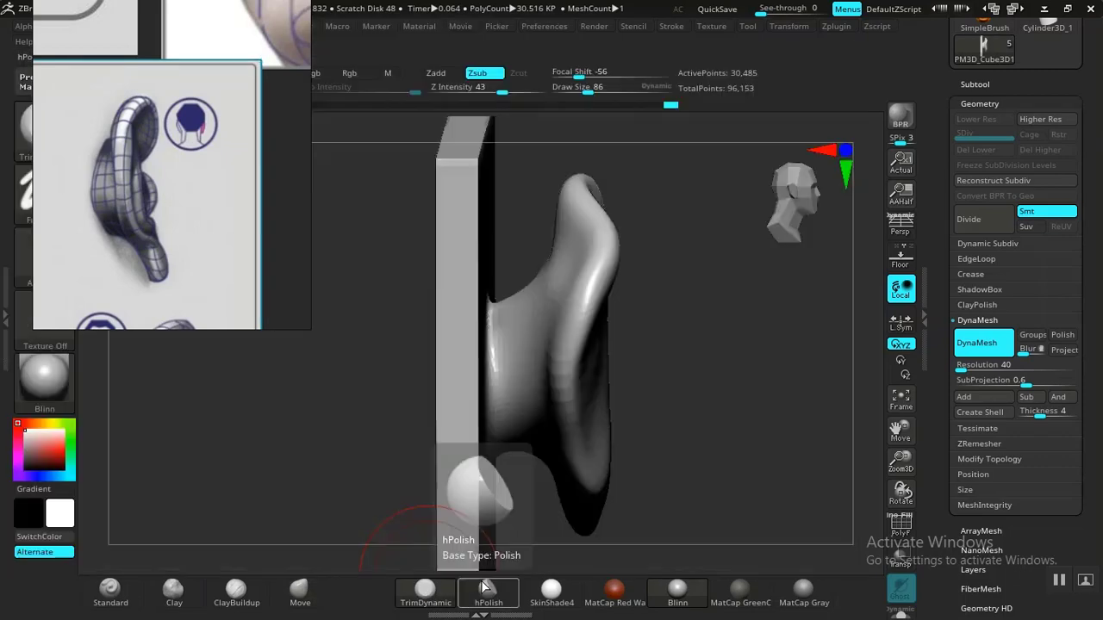
click(488, 592)
right_drag(186, 263, 982, 270)
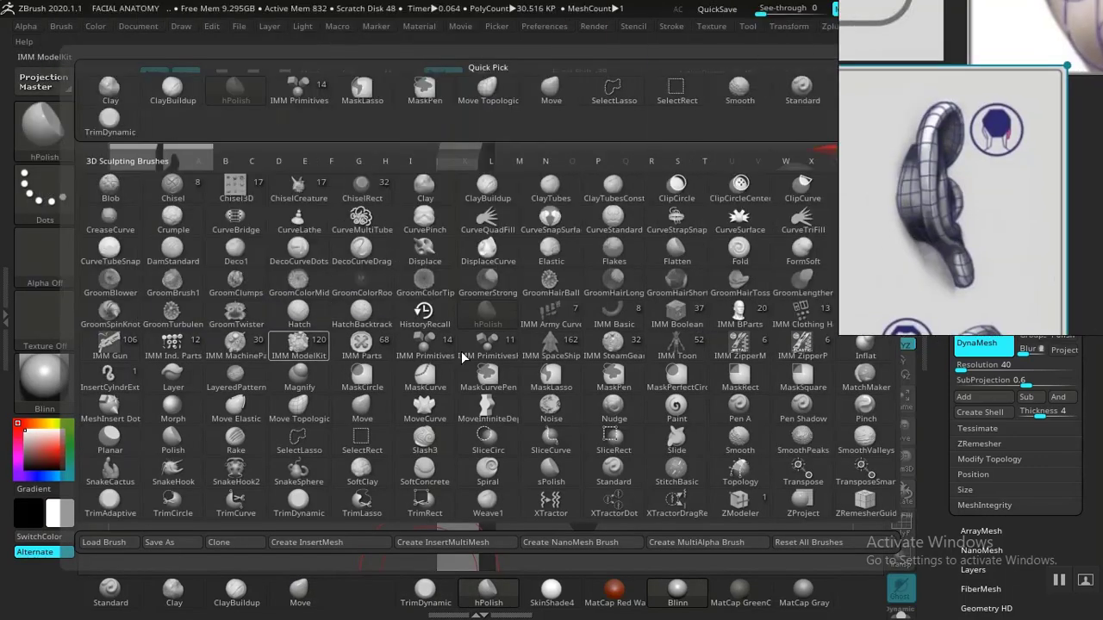
click(171, 248)
mouse_move(702, 357)
mouse_down()
mouse_move(726, 382)
mouse_move(717, 369)
mouse_move(726, 357)
mouse_move(473, 253)
mouse_up()
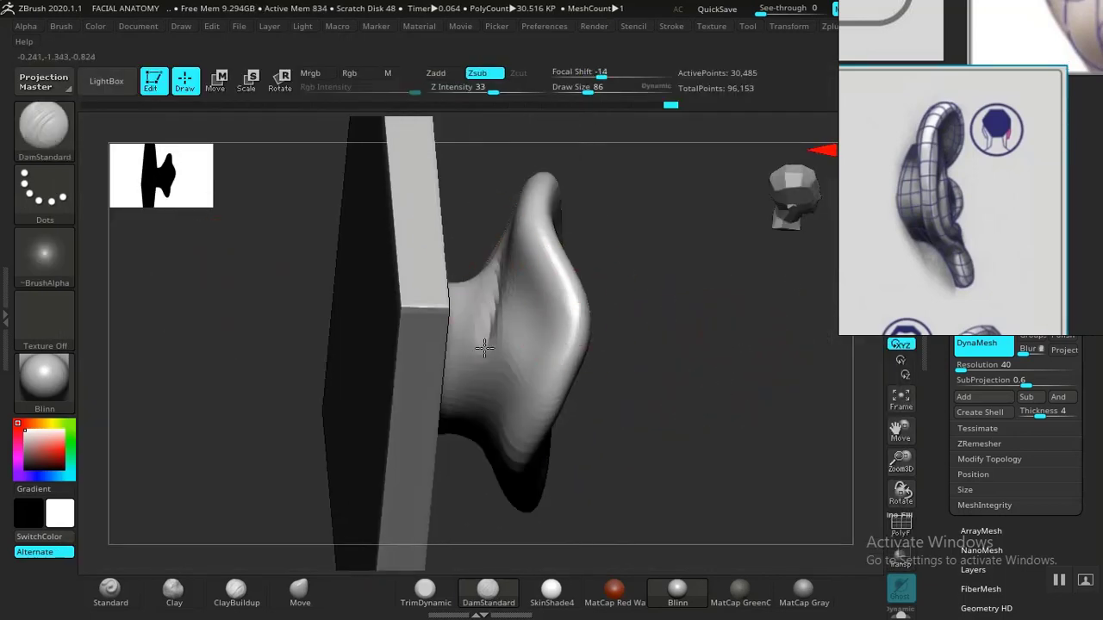
mouse_move(585, 379)
mouse_down()
mouse_move(658, 330)
mouse_move(647, 276)
mouse_move(638, 285)
mouse_up()
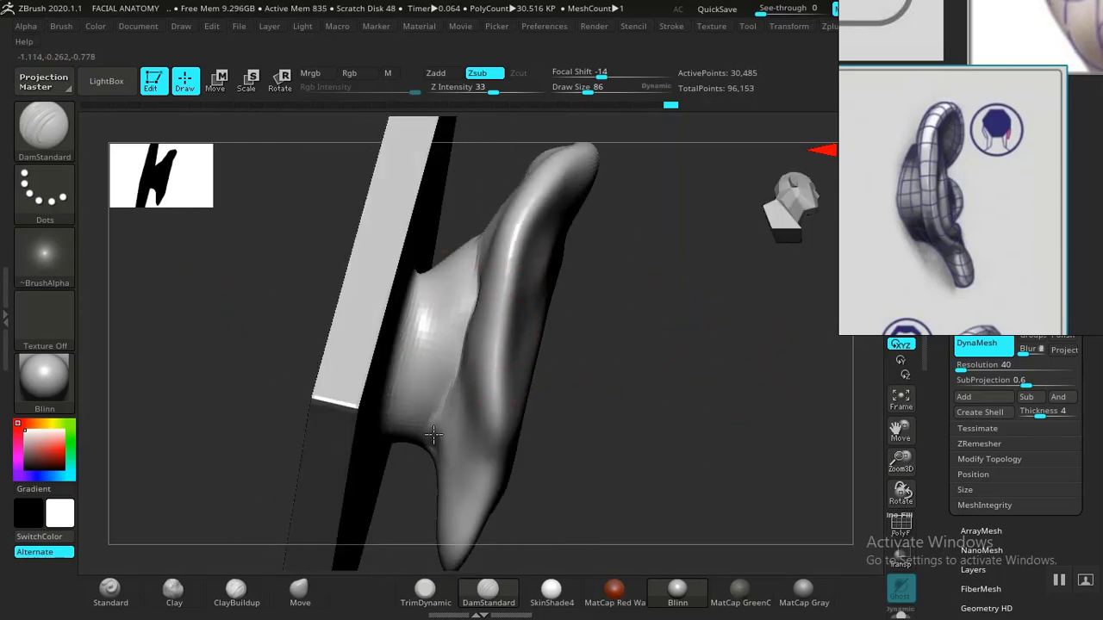
mouse_move(632, 356)
mouse_down()
mouse_move(744, 365)
mouse_move(753, 423)
mouse_move(699, 456)
mouse_move(607, 285)
mouse_up()
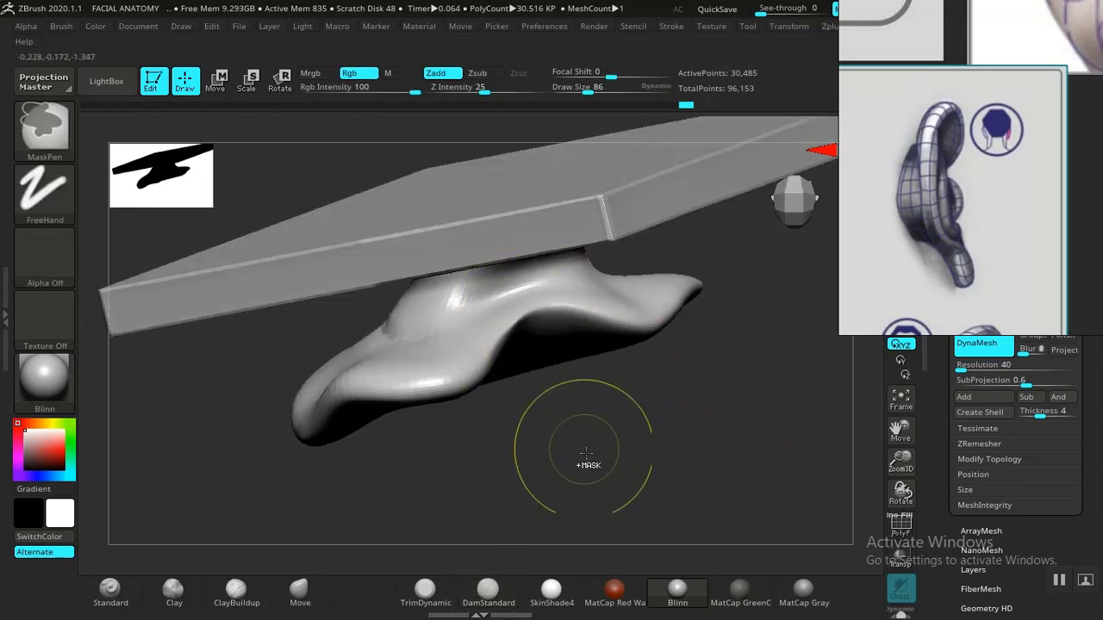
drag(580, 473, 715, 401)
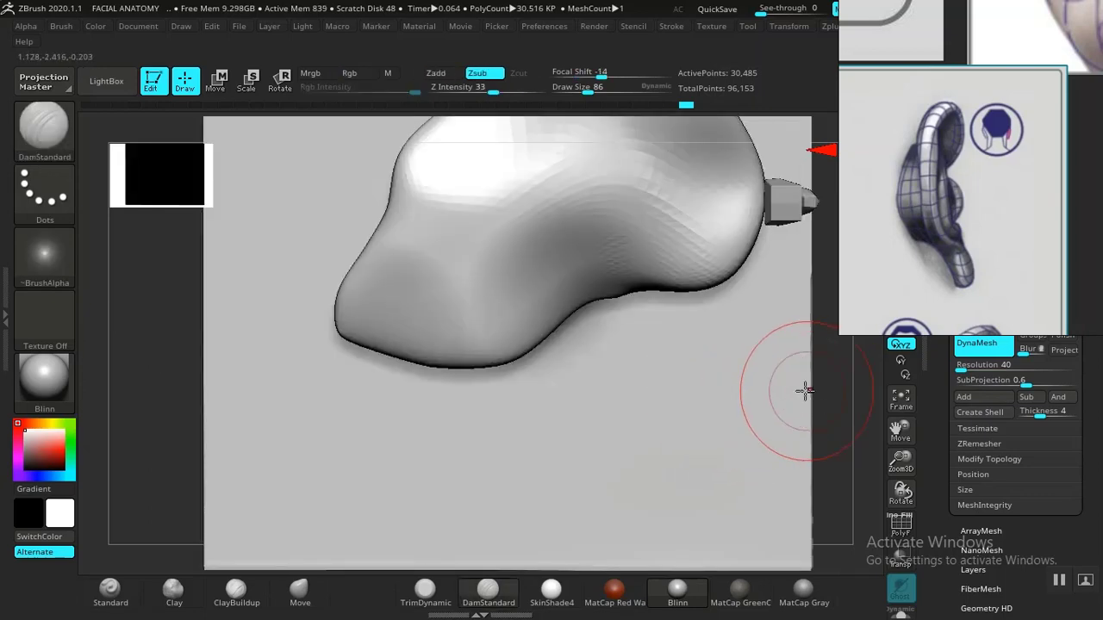
drag(804, 391, 486, 394)
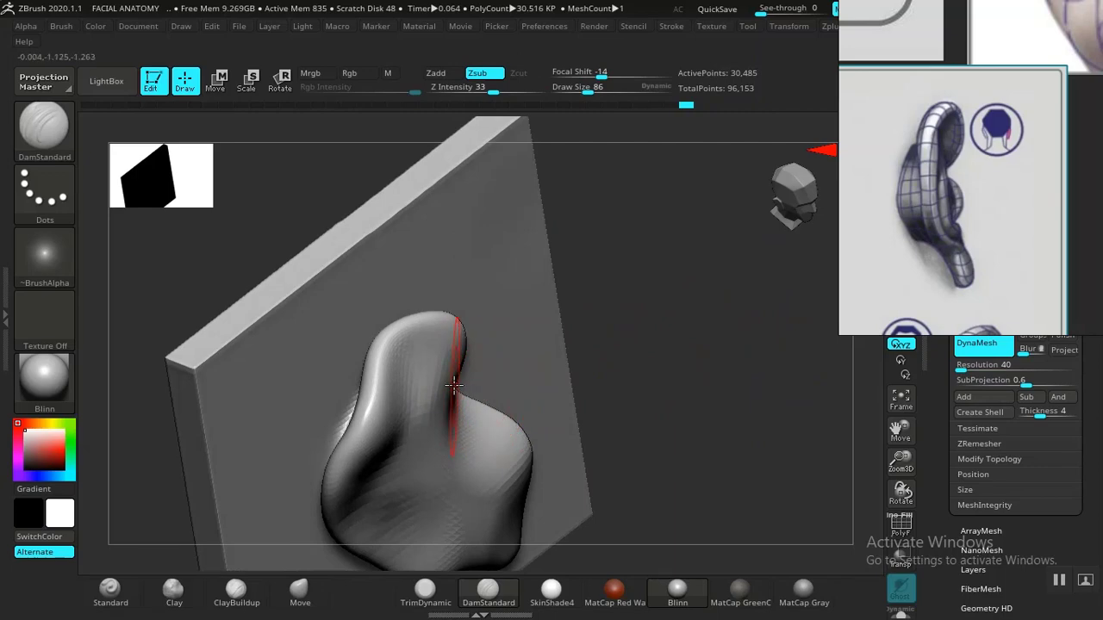
Step: Adjust the ear's upper rim and front edge with the Move brush, checking the form from several sides
click(297, 591)
mouse_move(630, 419)
mouse_down()
mouse_move(657, 376)
mouse_move(626, 337)
mouse_move(569, 344)
mouse_up()
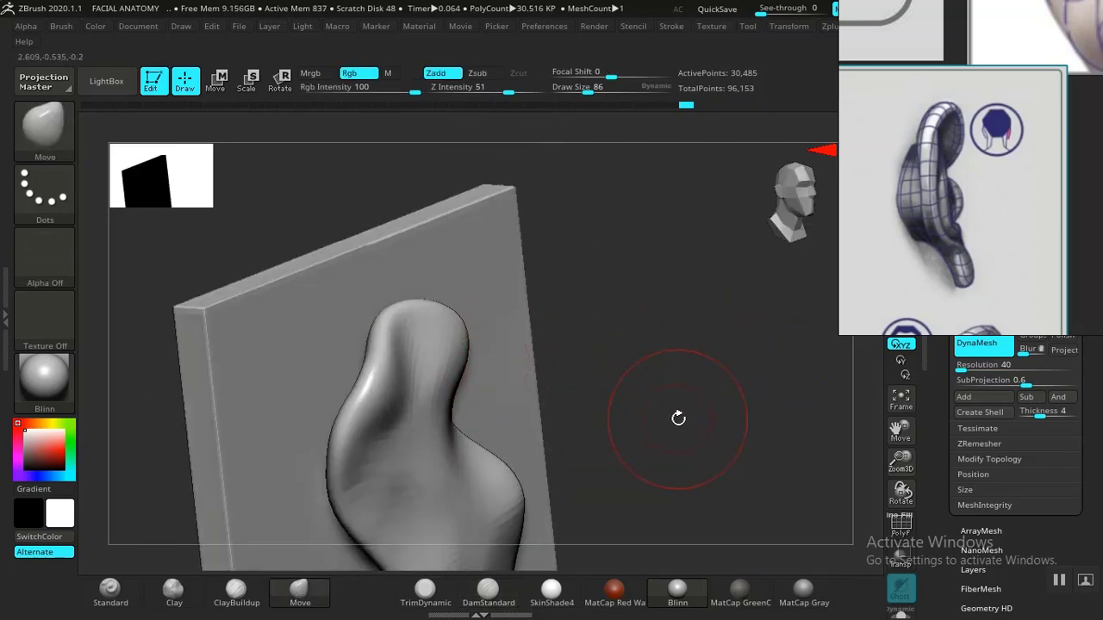
drag(678, 418, 508, 390)
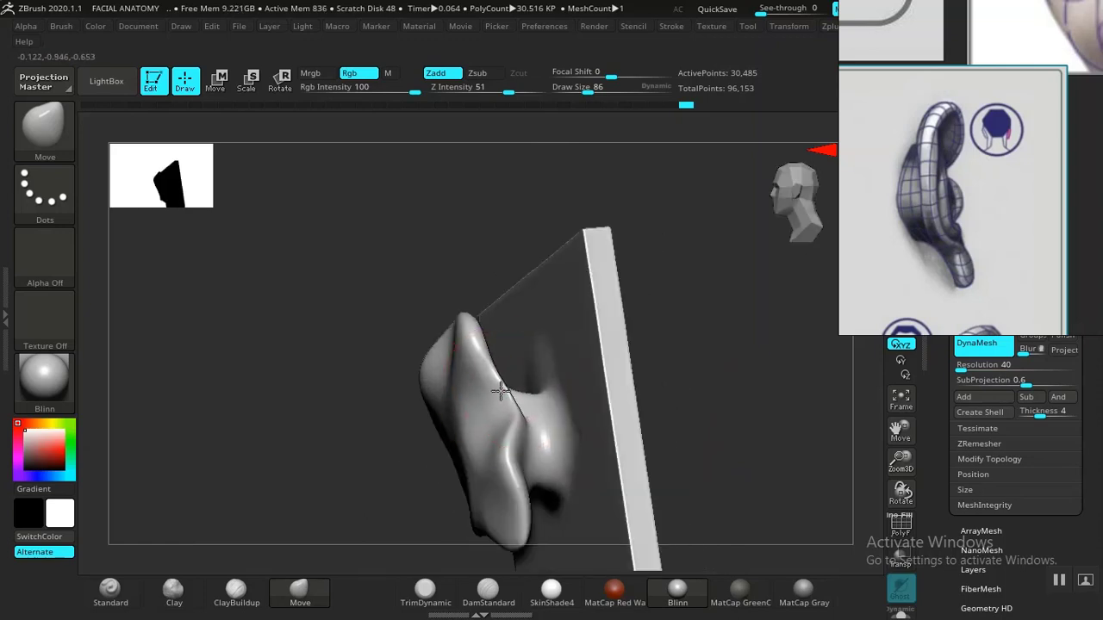
drag(404, 422, 370, 431)
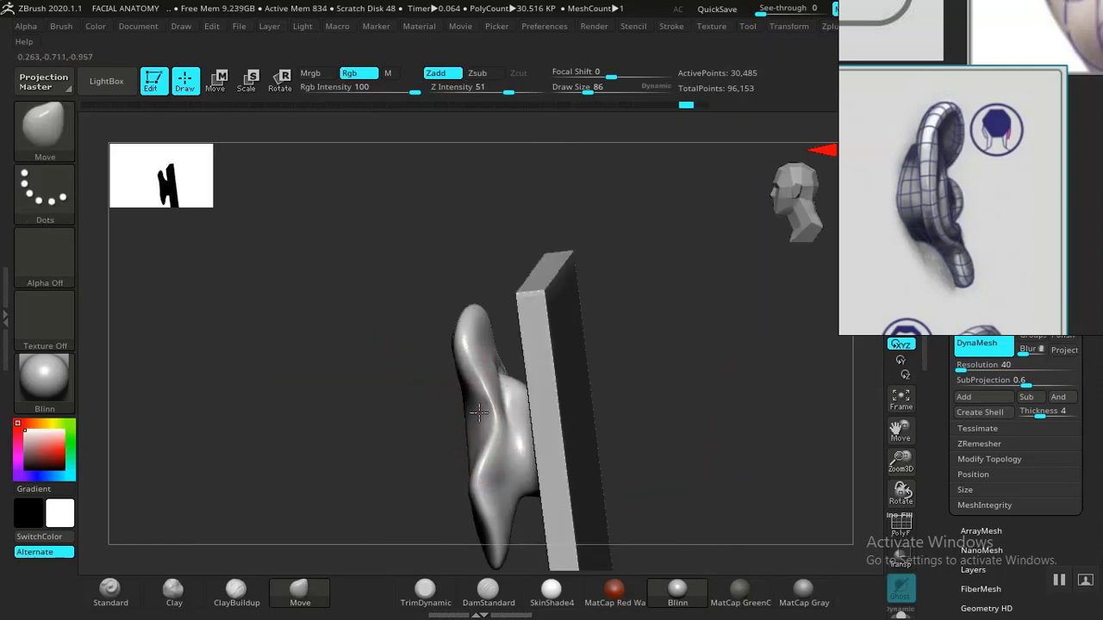
Step: Bring the side-of-head ear view into the reference and enable BackfaceMask in the Clay brush's auto masking settings
drag(642, 410, 834, 319)
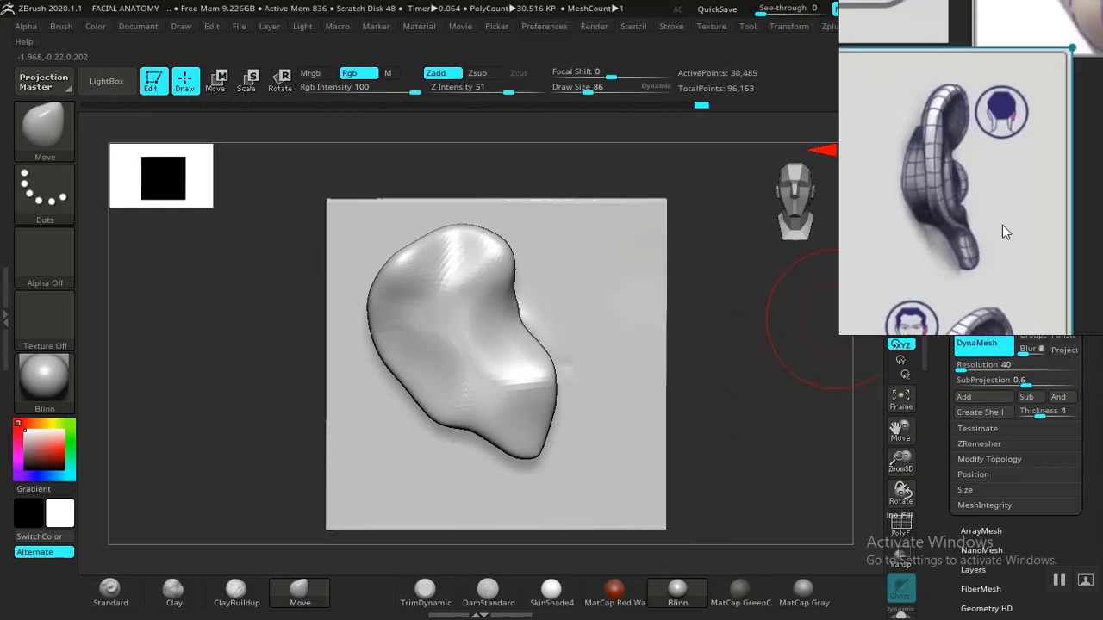
drag(1002, 225, 953, 261)
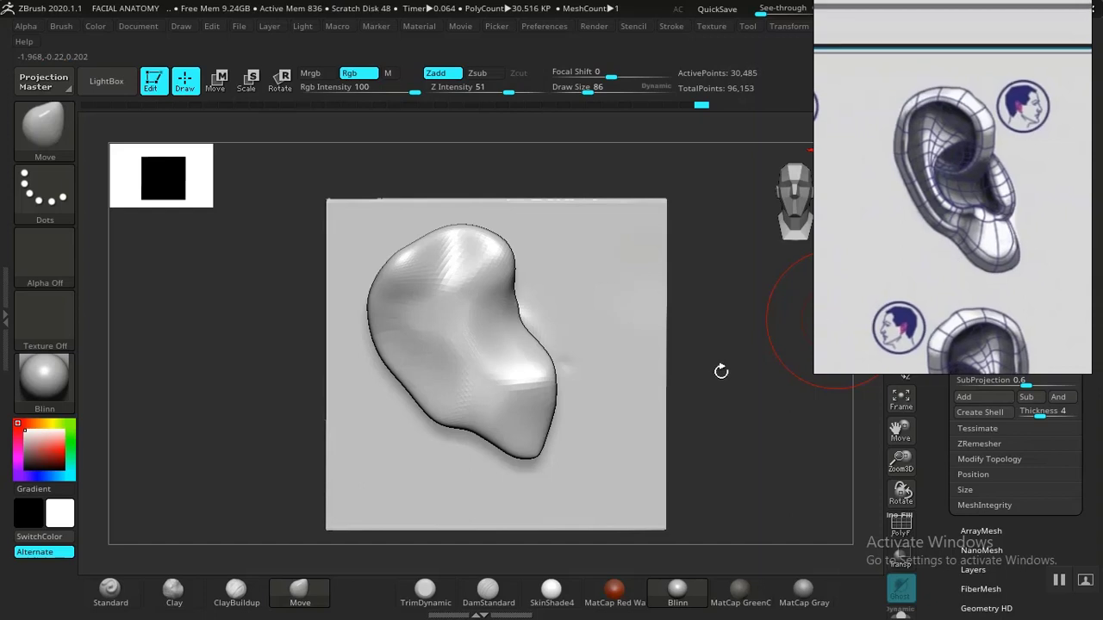
mouse_move(721, 371)
mouse_down()
mouse_move(768, 386)
mouse_move(763, 416)
mouse_up()
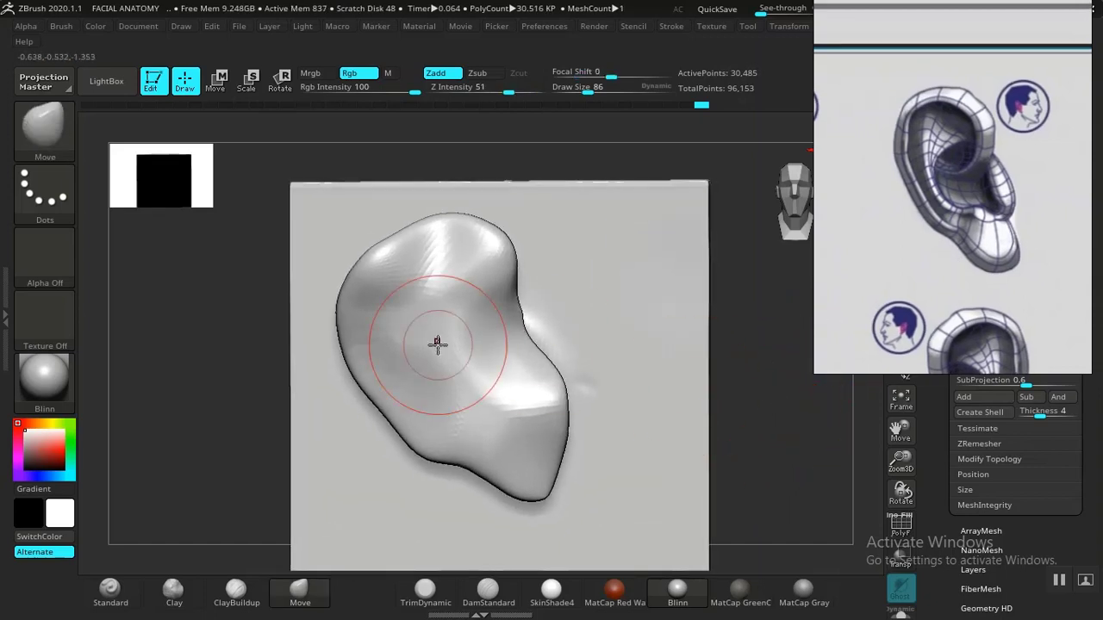
click(173, 591)
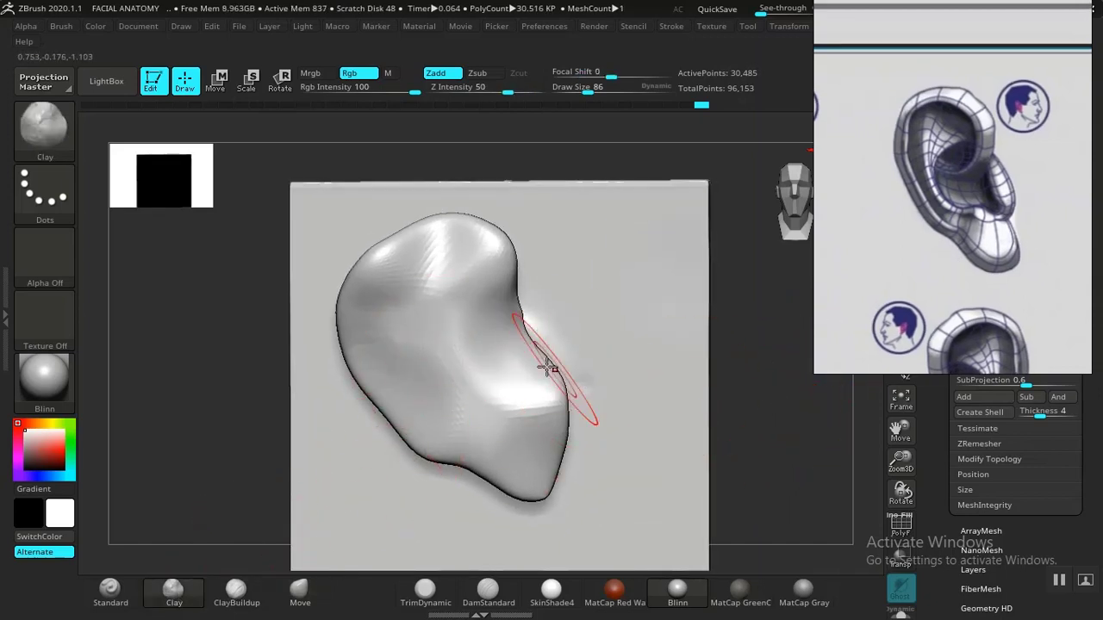
click(61, 26)
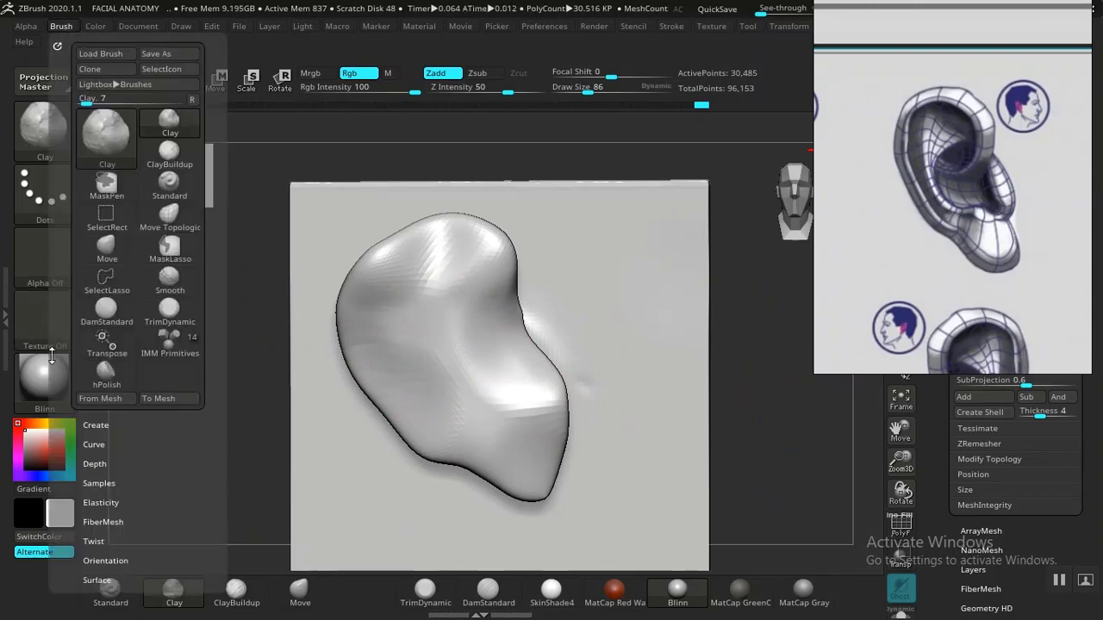
scroll(75, 313, down, 5)
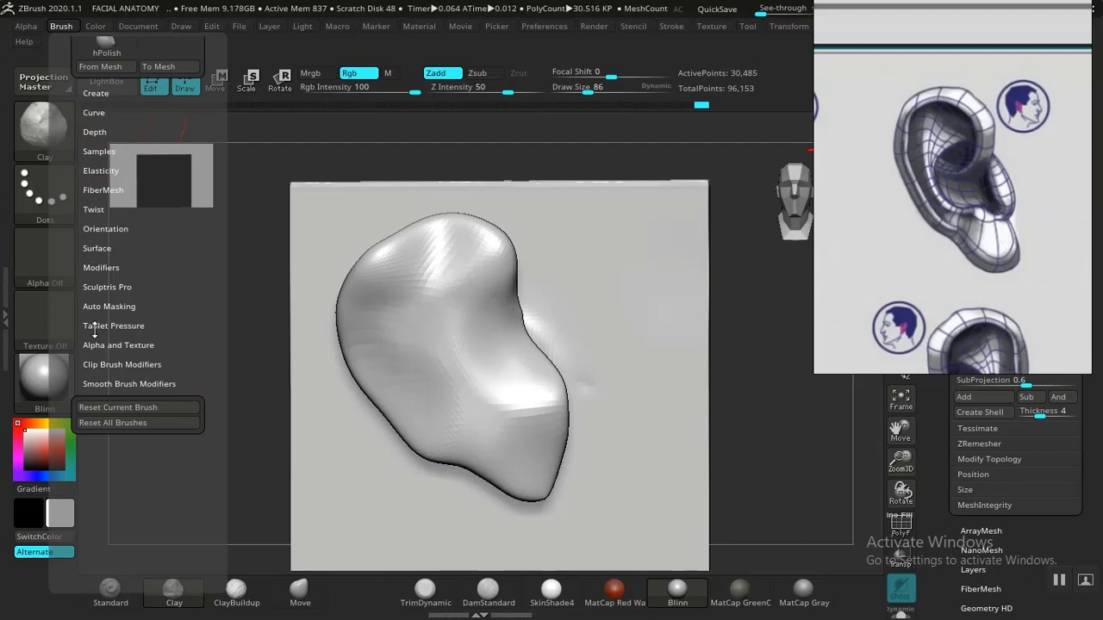
click(106, 306)
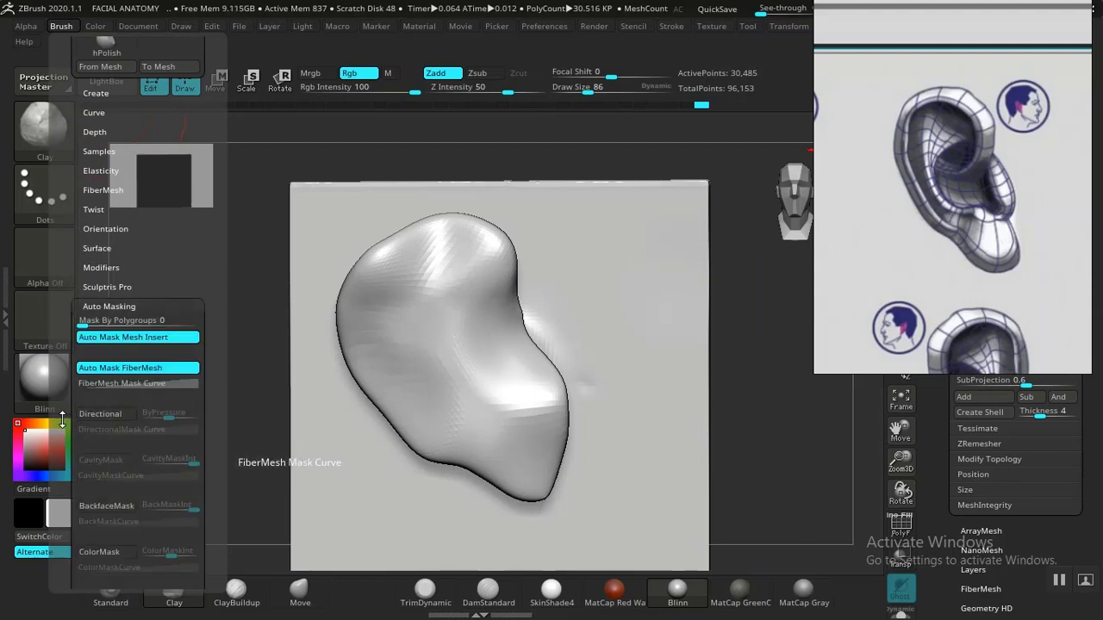
scroll(96, 353, down, 5)
click(103, 314)
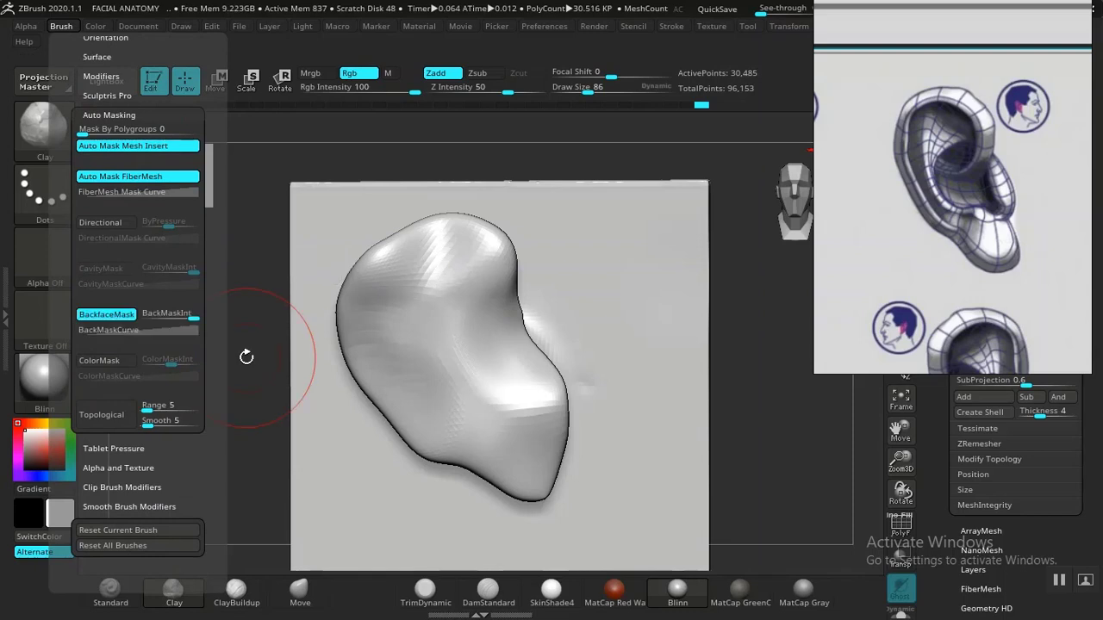
Step: Carve the upper inner fold's crease and the groove inside the ear's outer rim down toward the lobe with the DamStandard brush
mouse_move(770, 451)
alt+mouse_down()
mouse_move(783, 451)
mouse_move(790, 468)
alt+mouse_up()
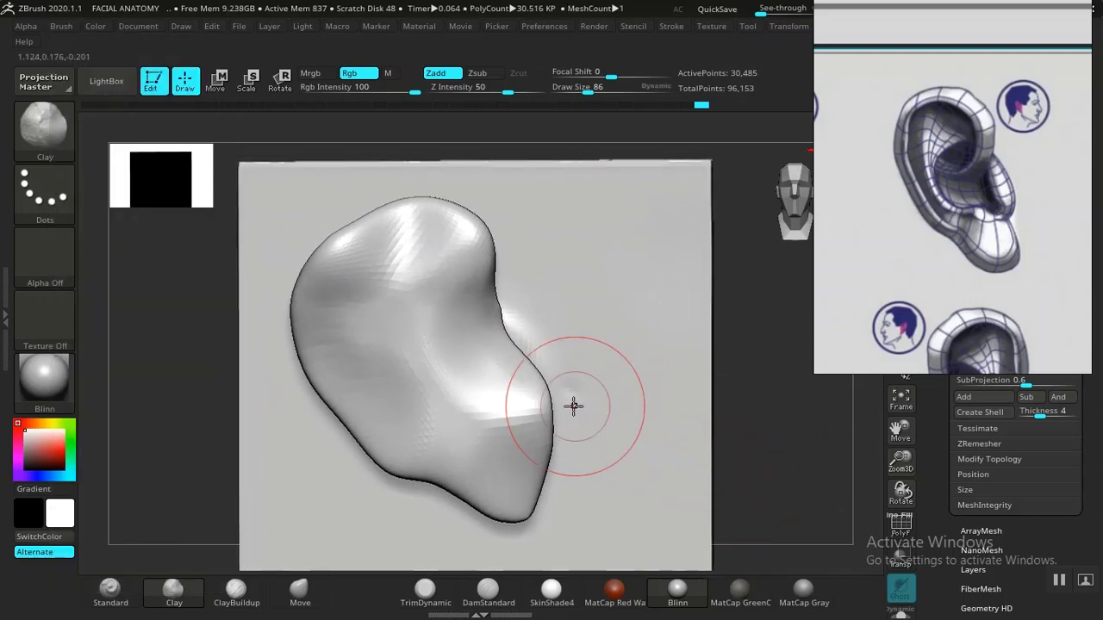
click(485, 592)
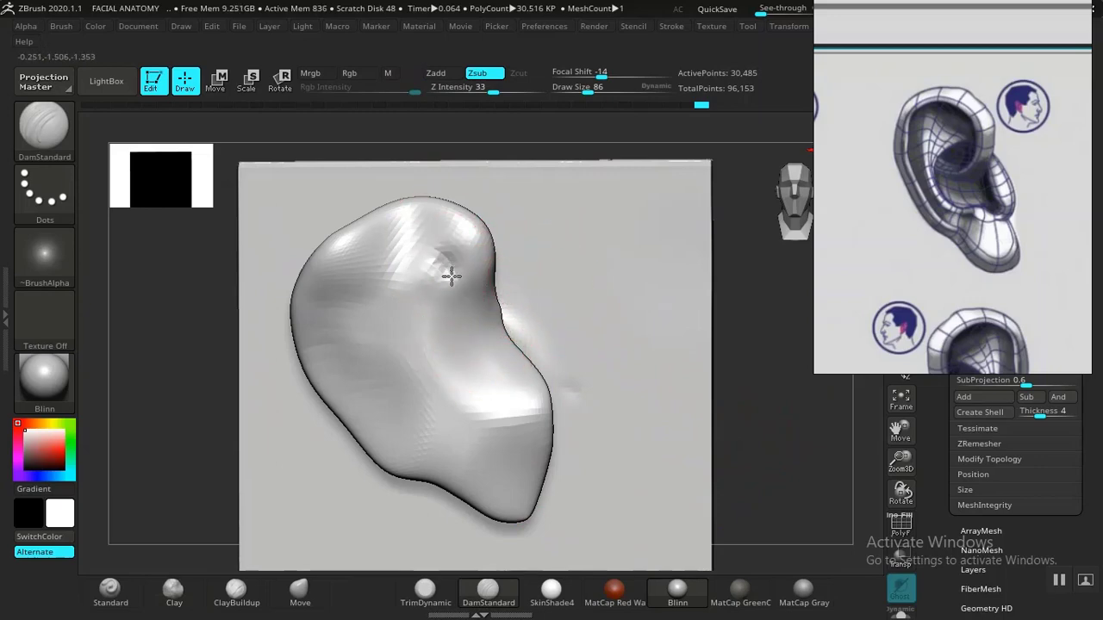
mouse_move(445, 336)
mouse_down()
mouse_move(426, 349)
mouse_move(397, 343)
mouse_move(429, 347)
mouse_up()
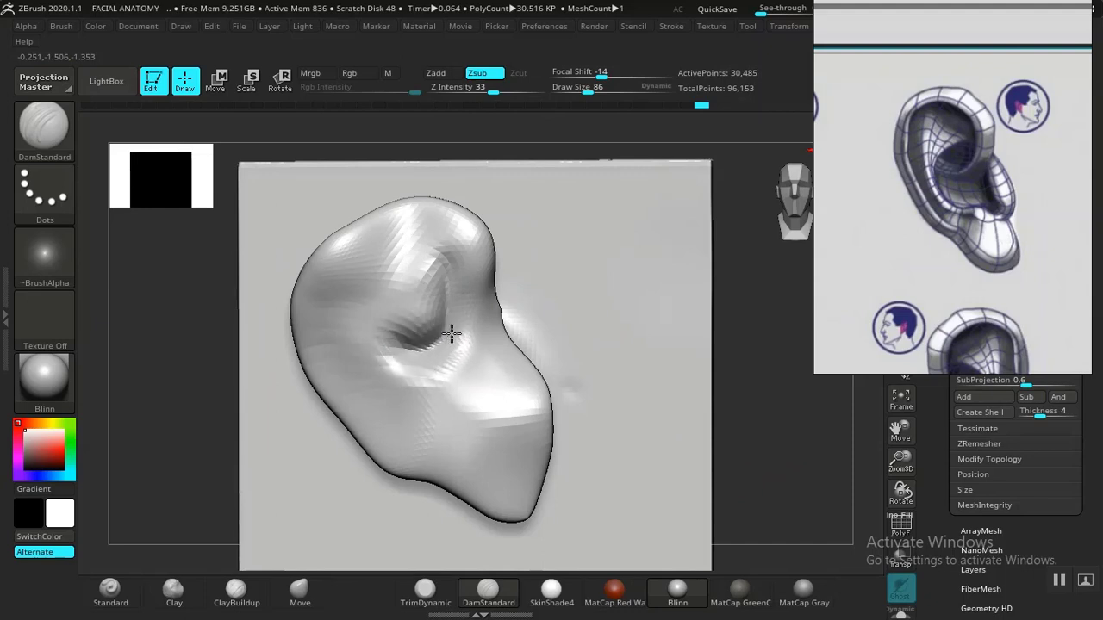
mouse_move(464, 286)
mouse_down()
mouse_move(447, 312)
mouse_move(457, 280)
mouse_move(447, 315)
mouse_up()
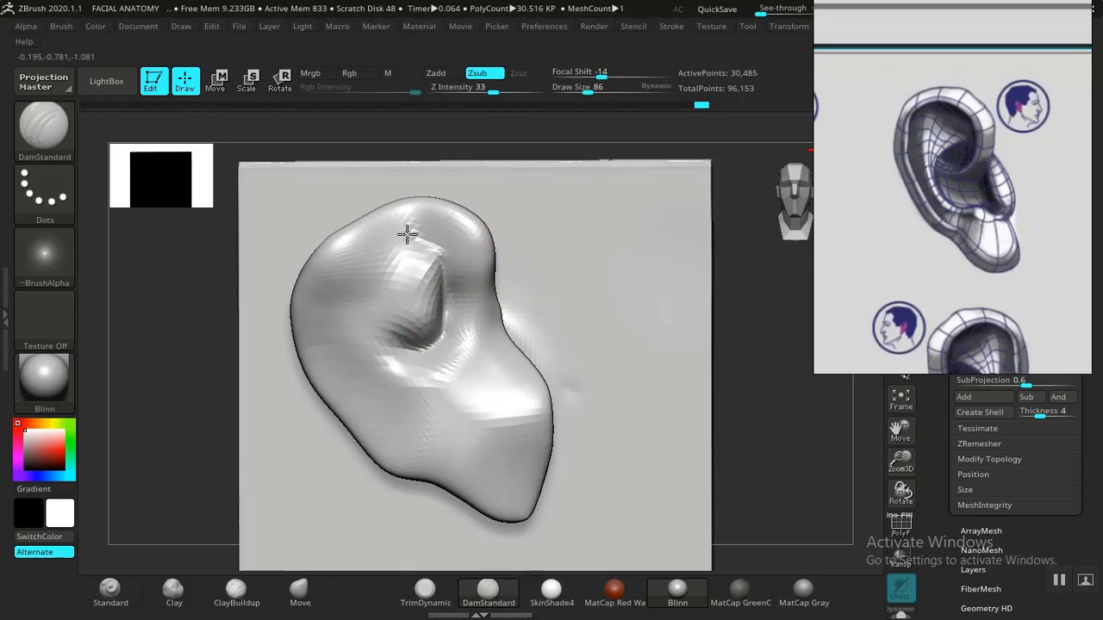
drag(407, 234, 332, 282)
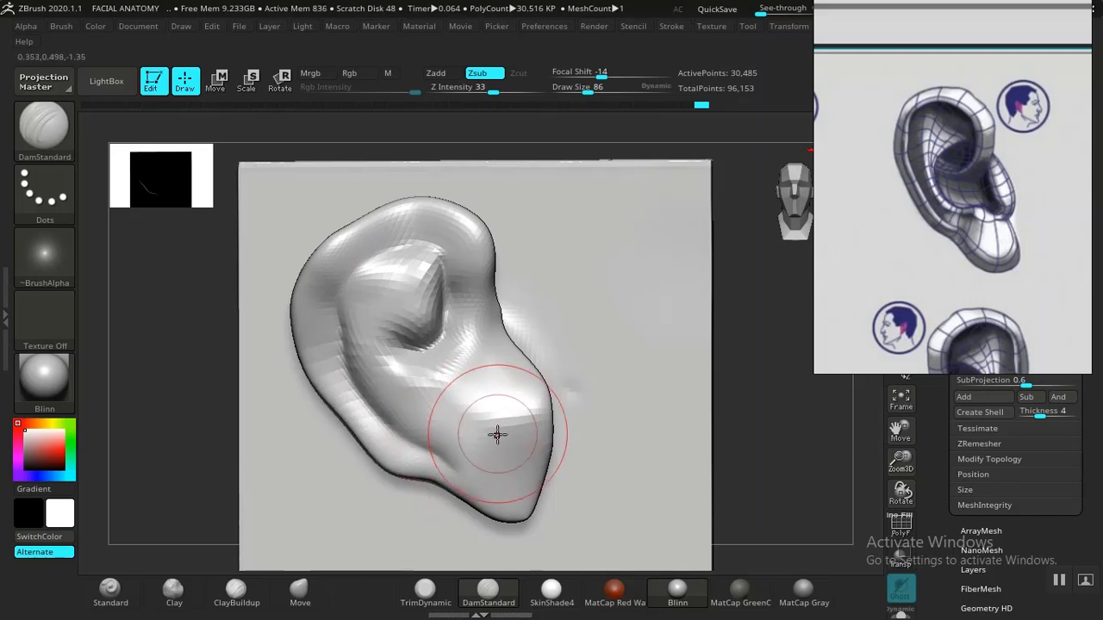
Step: Carve the creases defining the tragus and the lower bowl of the ear with DamStandard, undoing a stray stroke
alt+drag(712, 393, 706, 396)
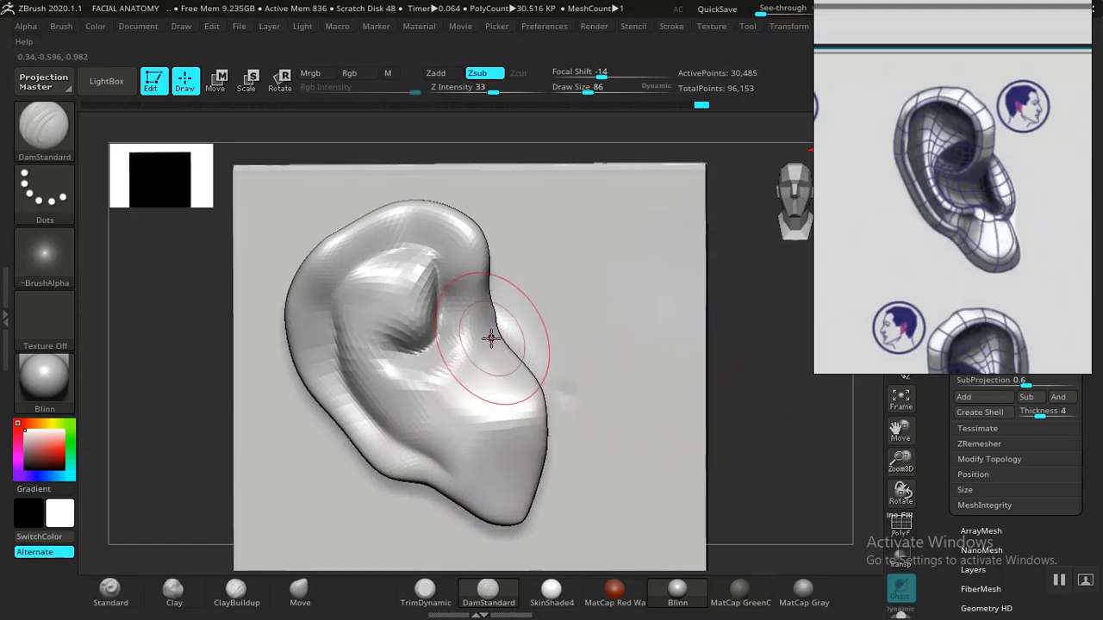
mouse_move(476, 345)
mouse_down()
mouse_move(483, 250)
mouse_move(490, 322)
mouse_up()
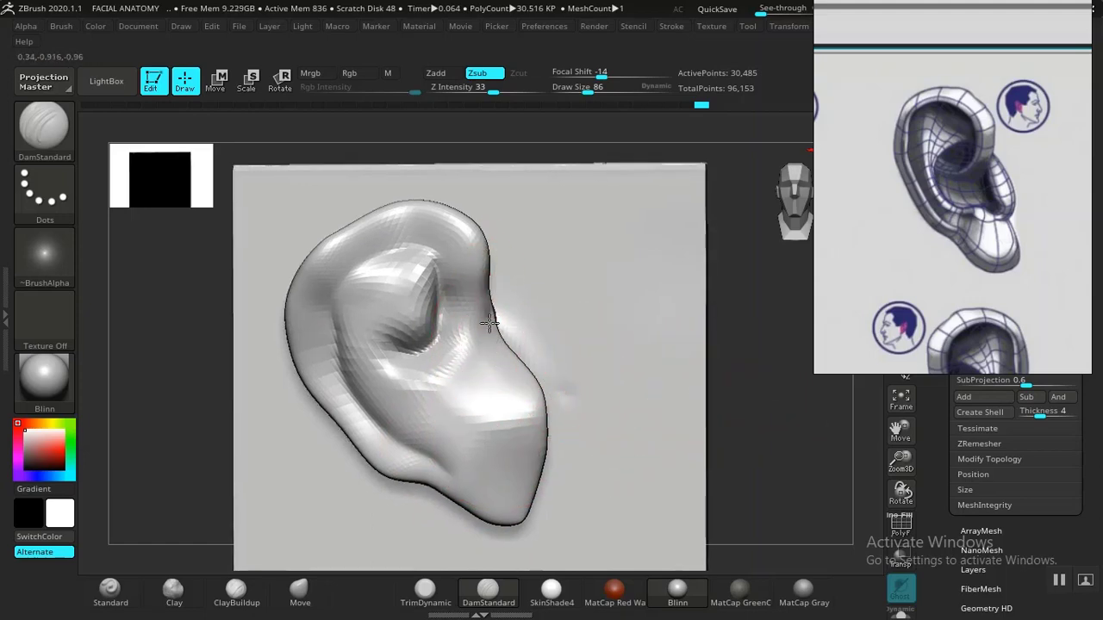
mouse_move(474, 364)
mouse_down()
mouse_move(500, 399)
mouse_move(485, 423)
mouse_move(400, 402)
mouse_up()
key(ctrl+z)
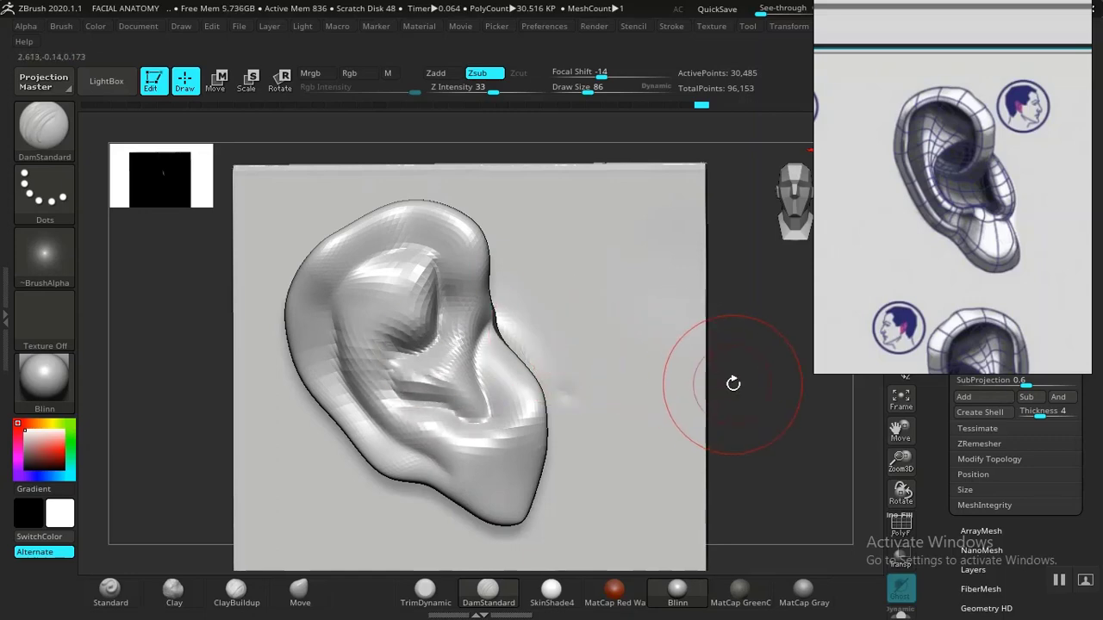
mouse_move(744, 411)
mouse_down()
mouse_move(719, 394)
mouse_move(749, 391)
mouse_move(747, 409)
mouse_up()
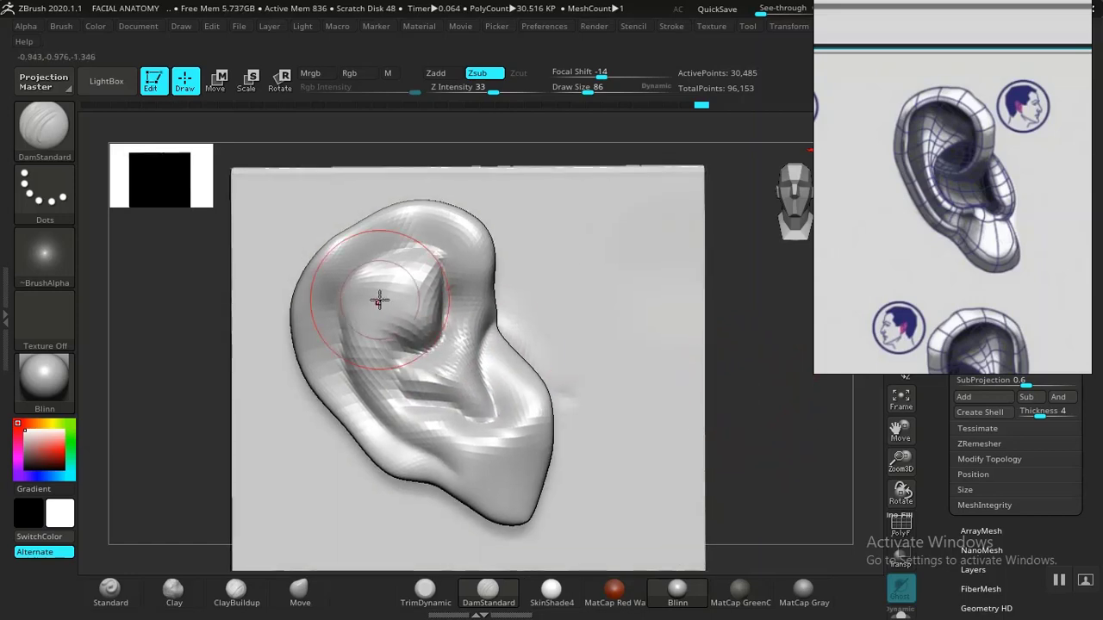
Step: Push the inner fold's back edge toward the rim with the Move brush, smooth it, and set the Smooth intensity to 5
click(300, 590)
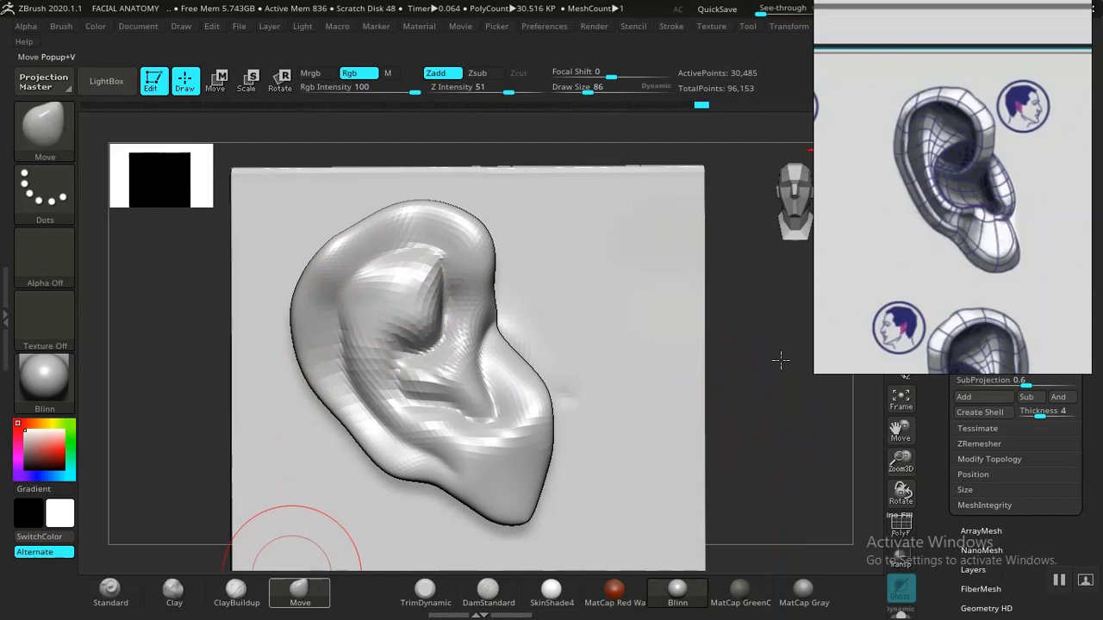
mouse_move(780, 359)
mouse_down()
mouse_move(729, 406)
mouse_move(647, 414)
mouse_up()
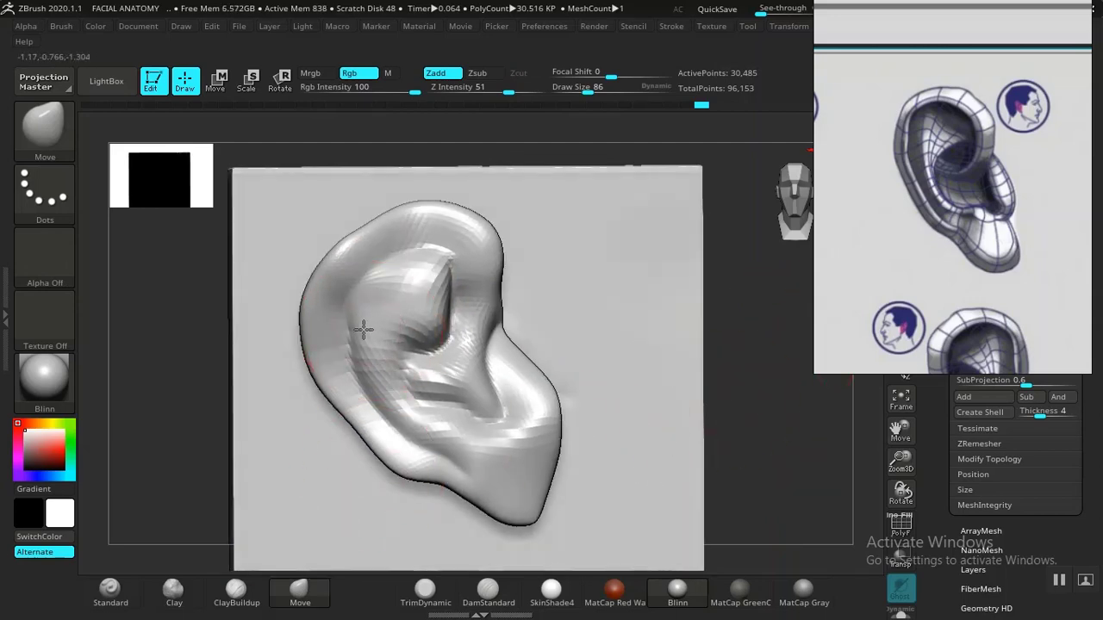
drag(364, 330, 340, 349)
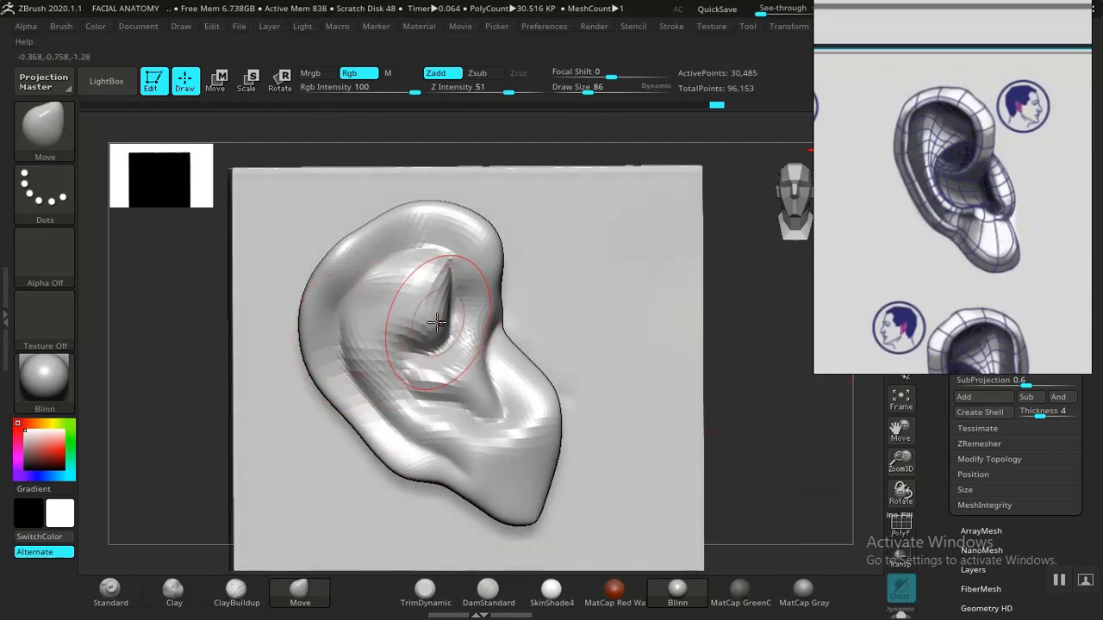
mouse_move(389, 302)
shift+mouse_down()
mouse_move(348, 310)
mouse_move(347, 374)
shift+mouse_up()
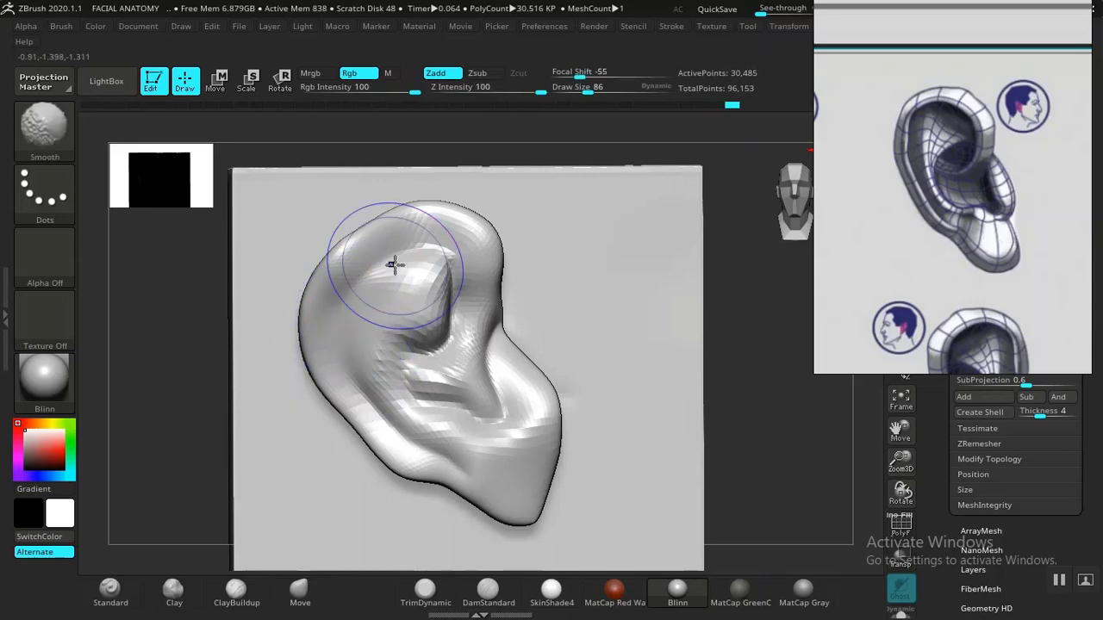
shift+drag(500, 91, 474, 89)
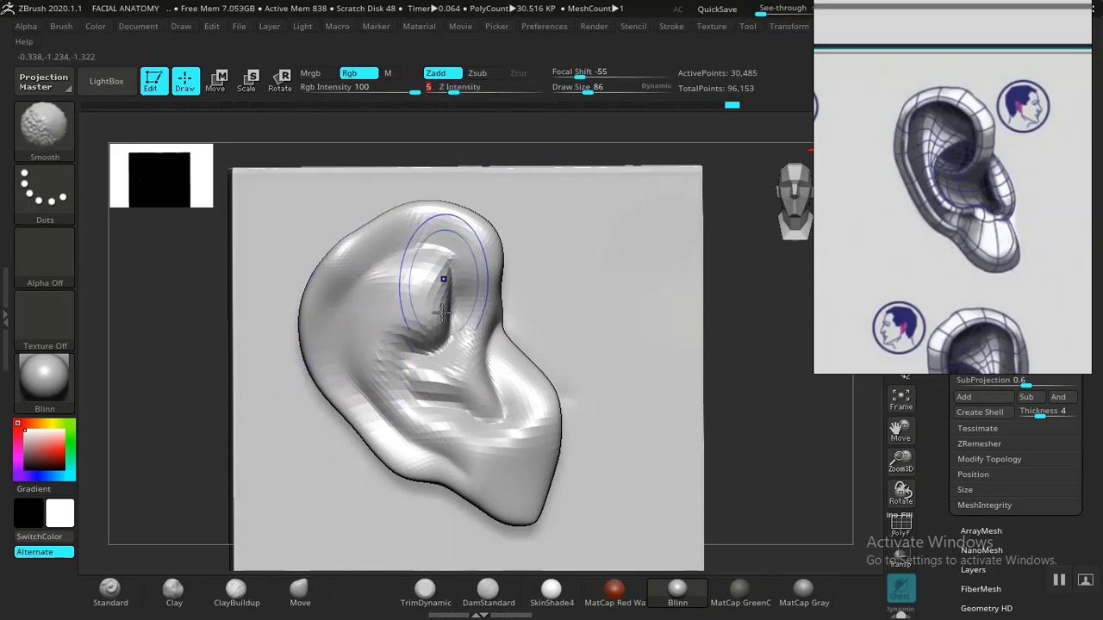
Step: Recut the groove between the outer rim and inner fold using DamStandard at draw size 50, softening the fold's back edge
click(486, 591)
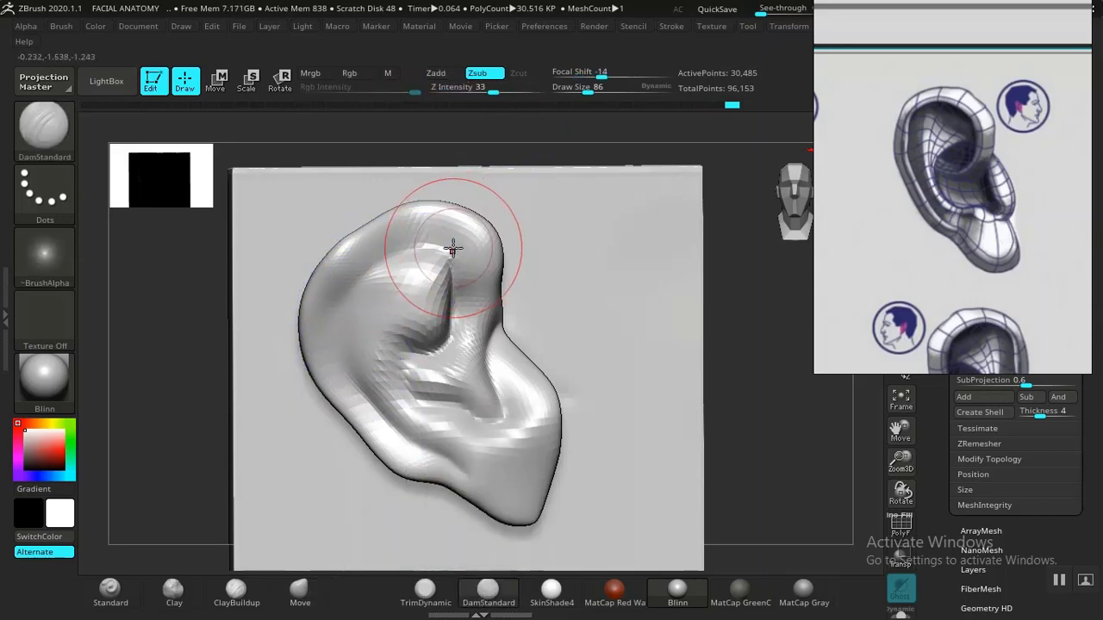
key(bracketleft)
key(bracketleft)
key(bracketleft)
key(bracketleft)
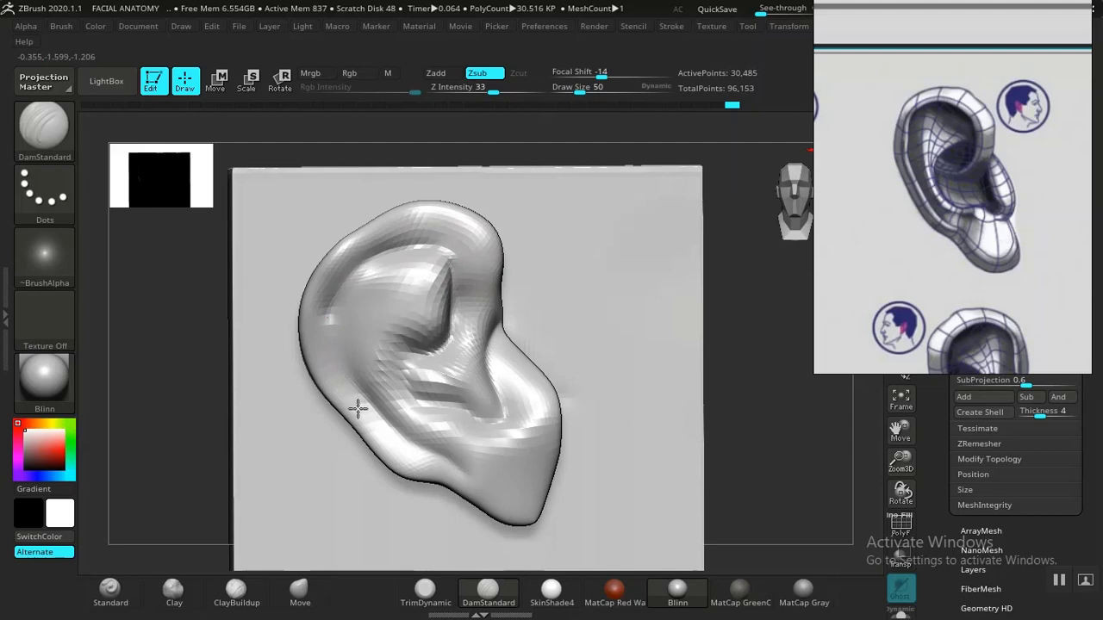
drag(358, 409, 393, 431)
shift+drag(349, 298, 377, 391)
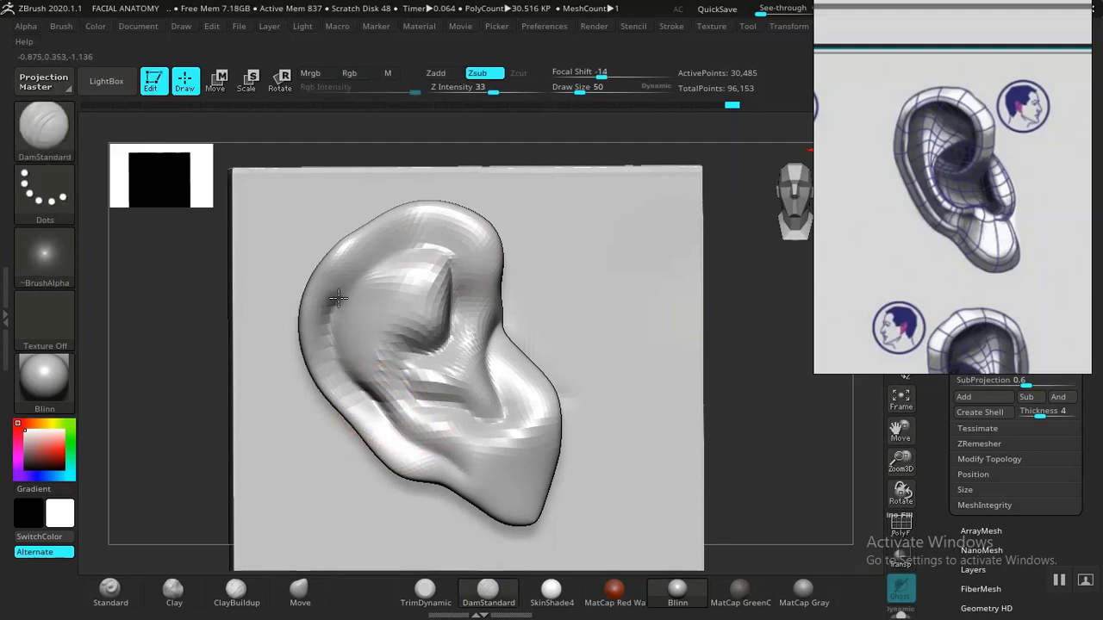
mouse_move(337, 298)
mouse_down()
mouse_move(375, 258)
mouse_move(437, 235)
mouse_move(450, 312)
mouse_up()
Step: Hollow out the ear's lower bowl behind the tragus with the Clay brush in subtractive strokes, enlarging the draw size to 82
mouse_move(771, 443)
alt+mouse_down()
mouse_move(753, 402)
mouse_move(767, 409)
alt+mouse_up()
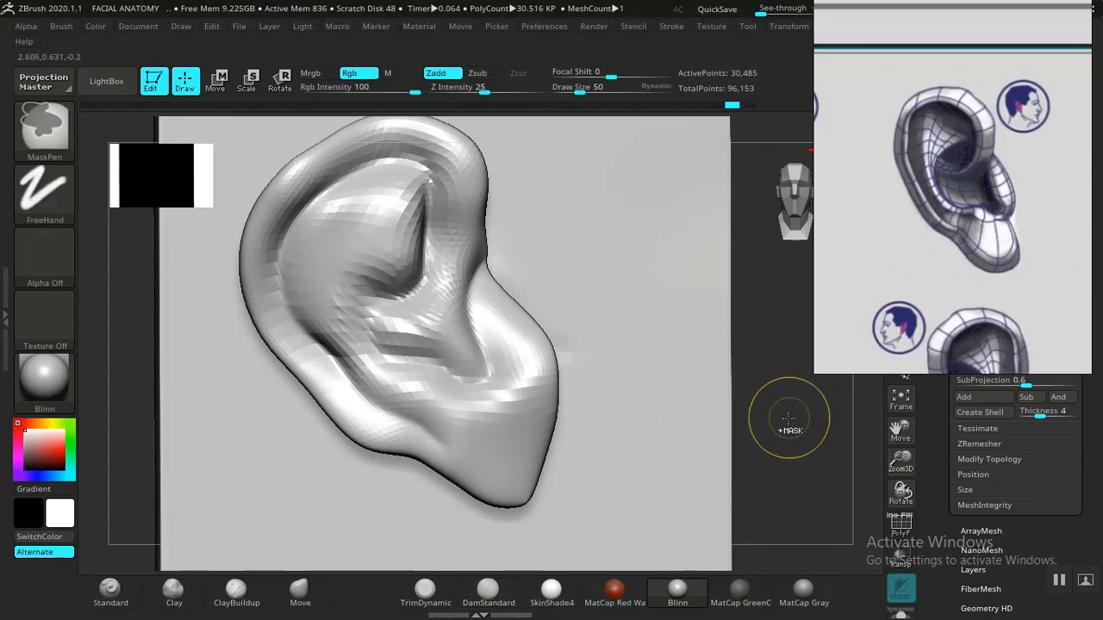
mouse_move(784, 419)
alt+mouse_down()
mouse_move(766, 411)
mouse_move(800, 421)
mouse_move(758, 421)
alt+mouse_up()
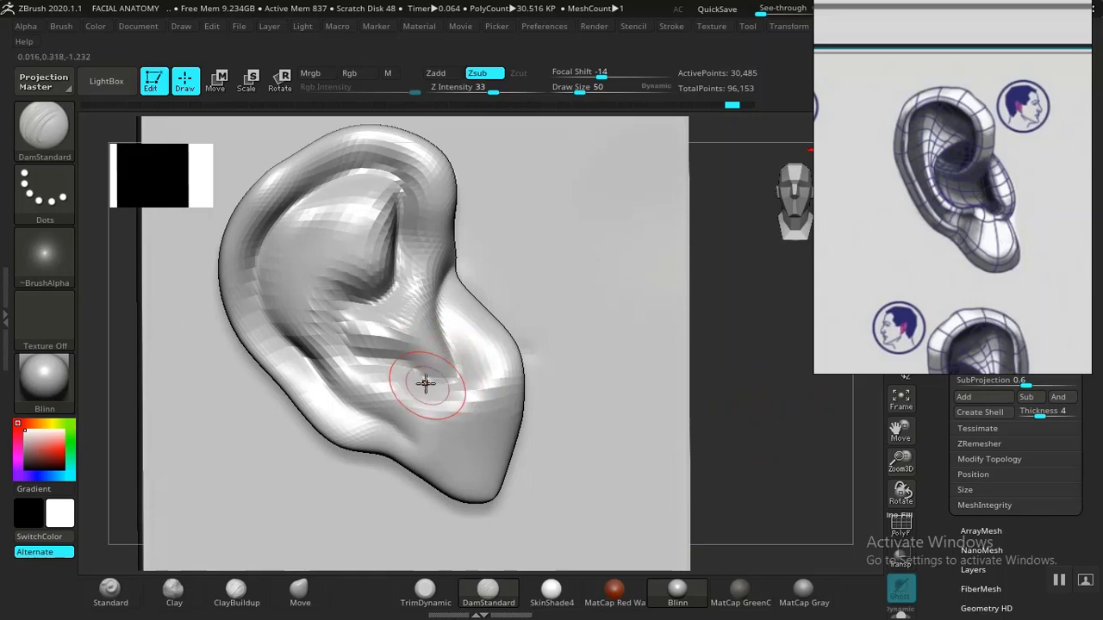
click(173, 590)
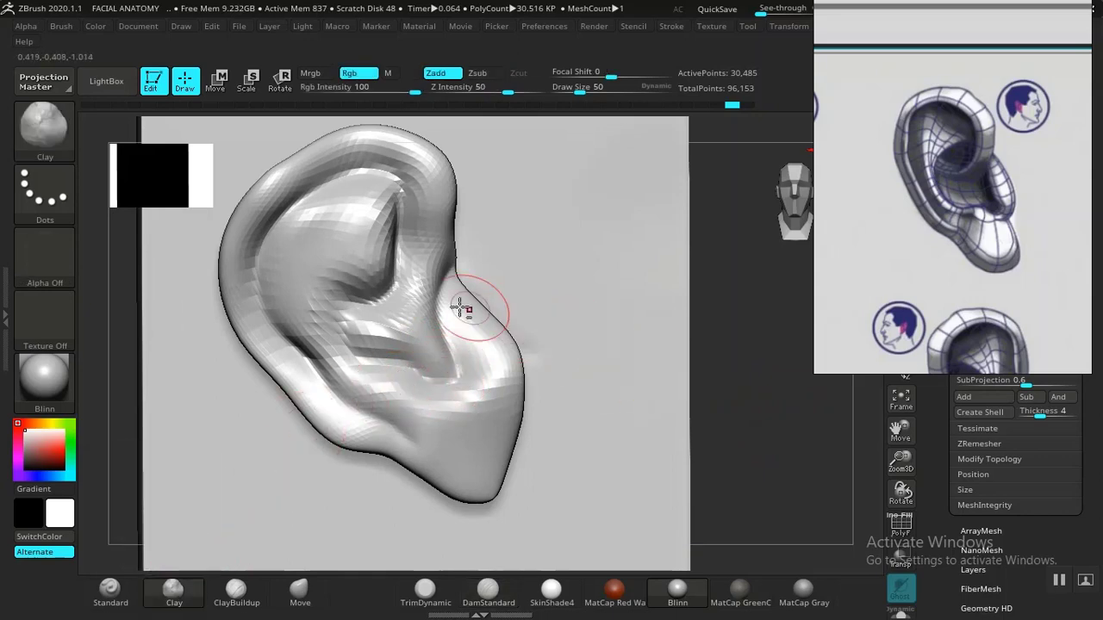
drag(750, 388, 771, 413)
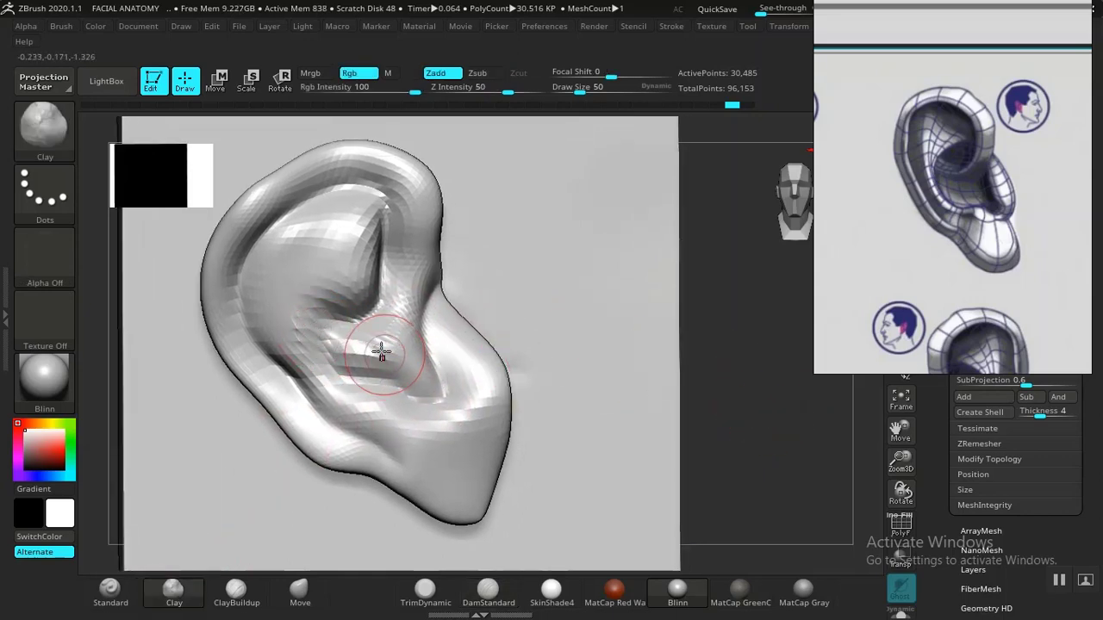
mouse_move(334, 435)
mouse_down()
mouse_move(313, 475)
mouse_move(332, 438)
mouse_up()
key(bracketright)
key(bracketright)
key(bracketright)
key(bracketright)
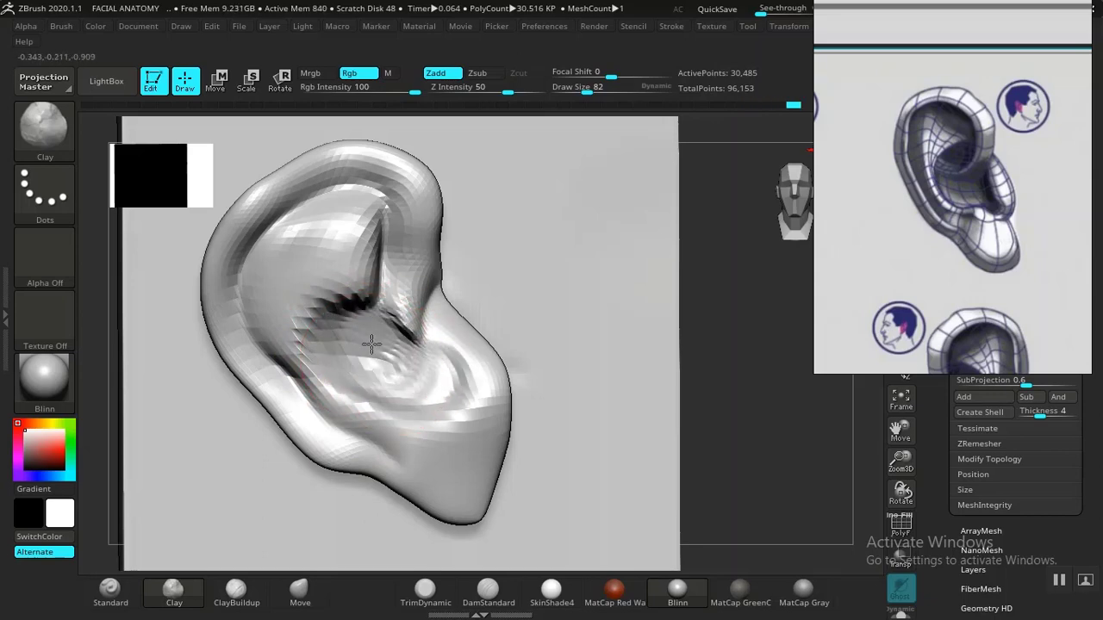
Step: Deepen the bowl beneath the inner fold from an angled view with subtractive Clay strokes, reducing the draw size to 58
drag(800, 463, 523, 372)
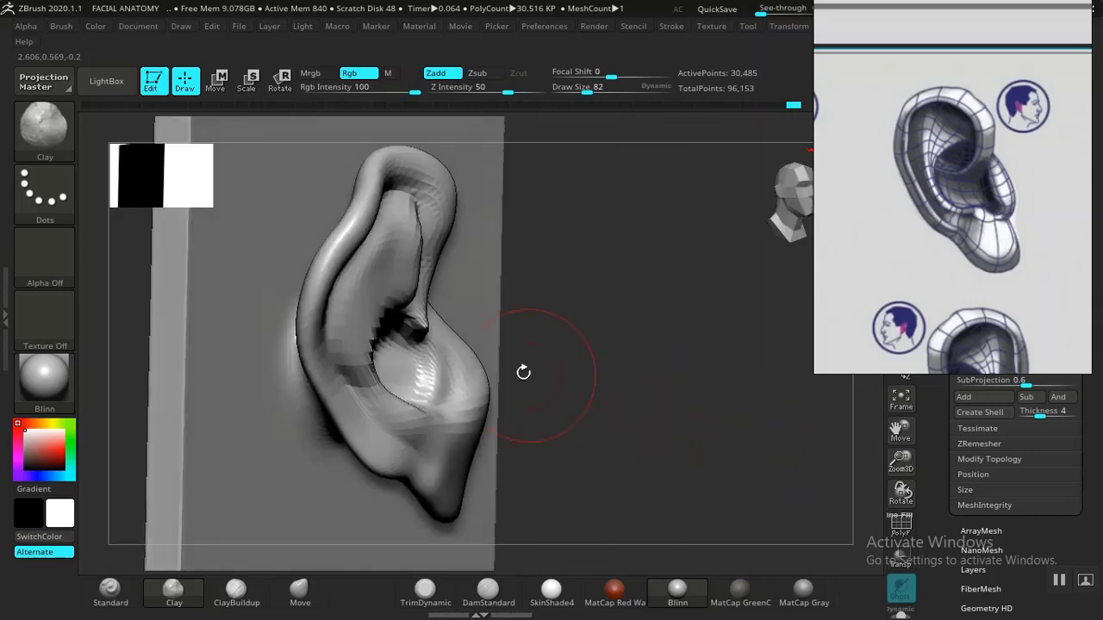
drag(402, 361, 395, 365)
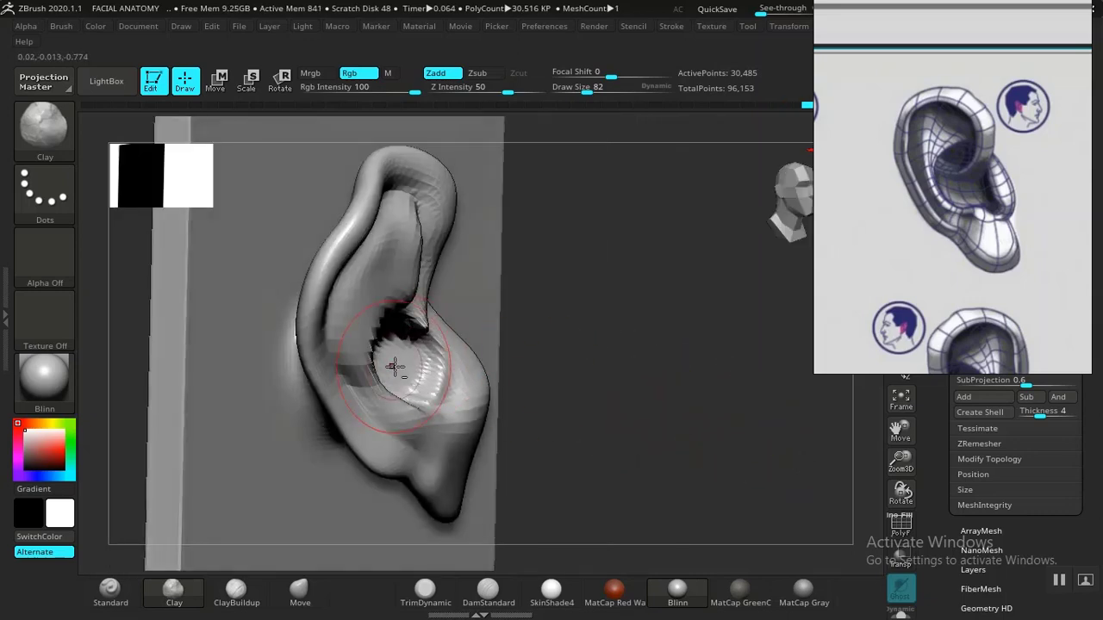
key(bracketleft)
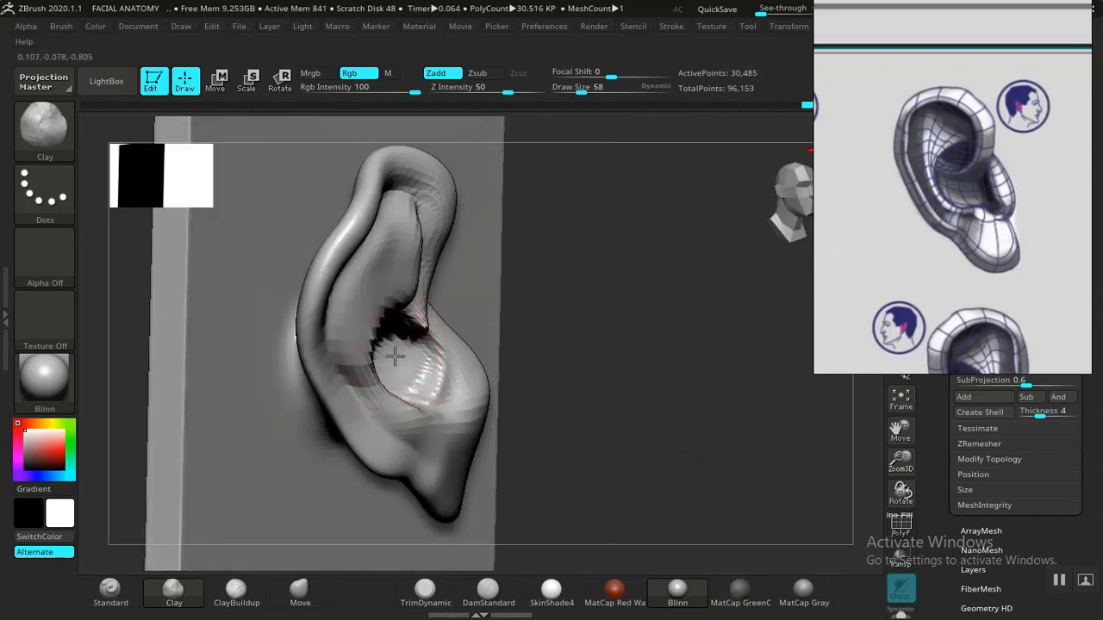
drag(597, 379, 378, 339)
mouse_move(586, 379)
mouse_down()
mouse_move(576, 367)
mouse_move(591, 370)
mouse_move(553, 362)
mouse_move(603, 369)
mouse_move(561, 328)
mouse_move(584, 347)
mouse_move(522, 222)
mouse_move(389, 265)
mouse_move(387, 434)
mouse_move(401, 455)
mouse_move(410, 535)
mouse_up()
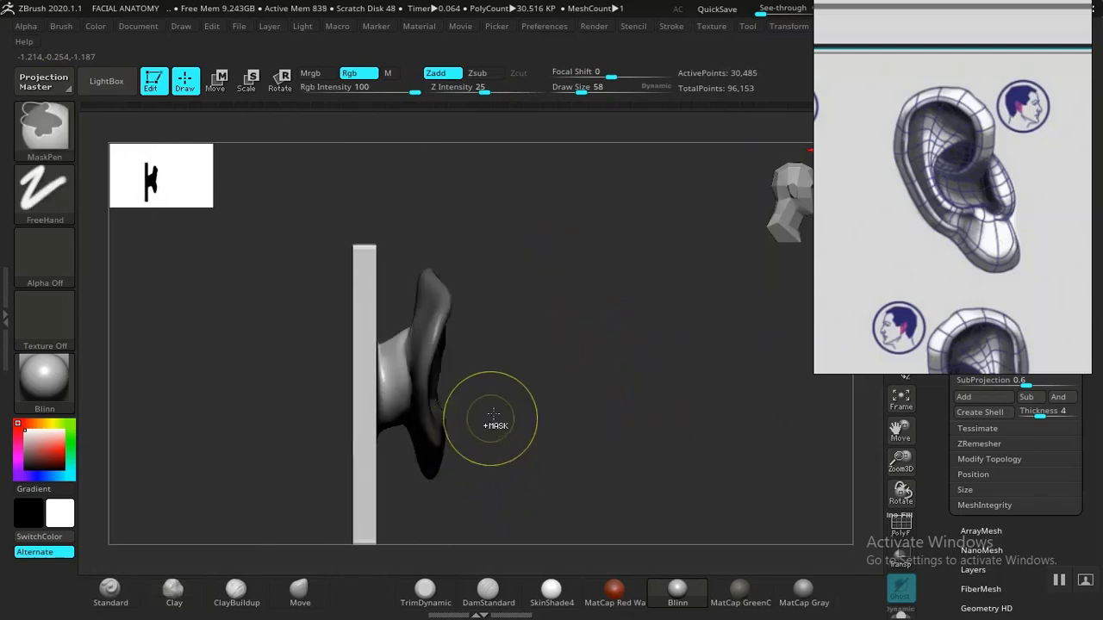
ctrl+click(564, 359)
ctrl+click(531, 345)
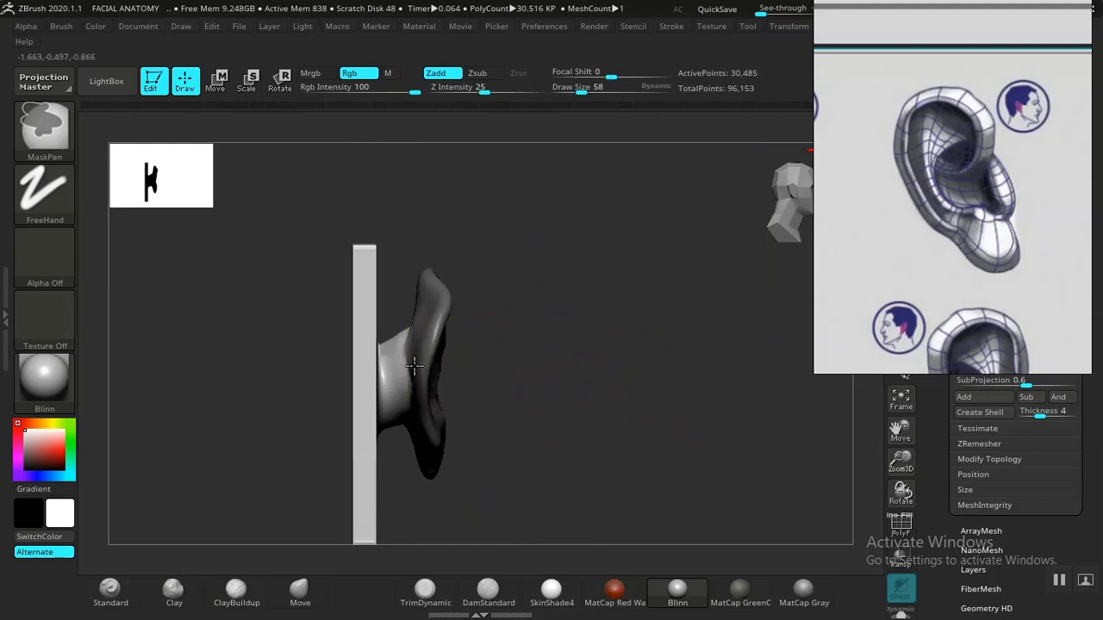
ctrl+drag(566, 352, 604, 374)
ctrl+click(574, 379)
ctrl+click(592, 387)
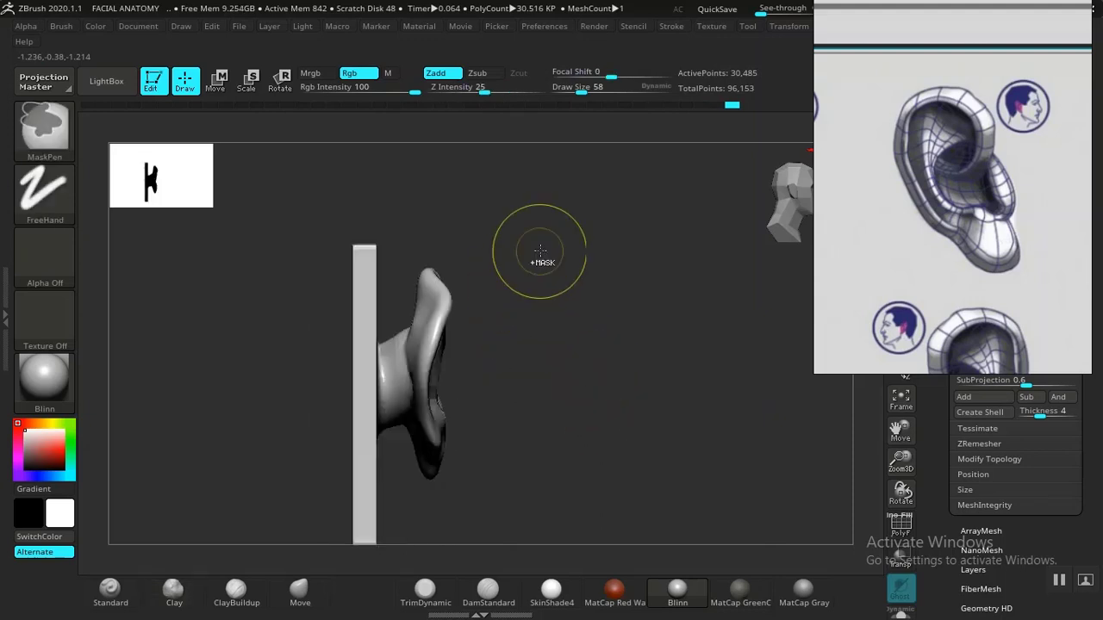
Step: Mask the ear from the side, invert the mask to protect the plate, and move the ear slightly down and closer to the plate
ctrl+drag(450, 238, 400, 528)
ctrl+click(522, 369)
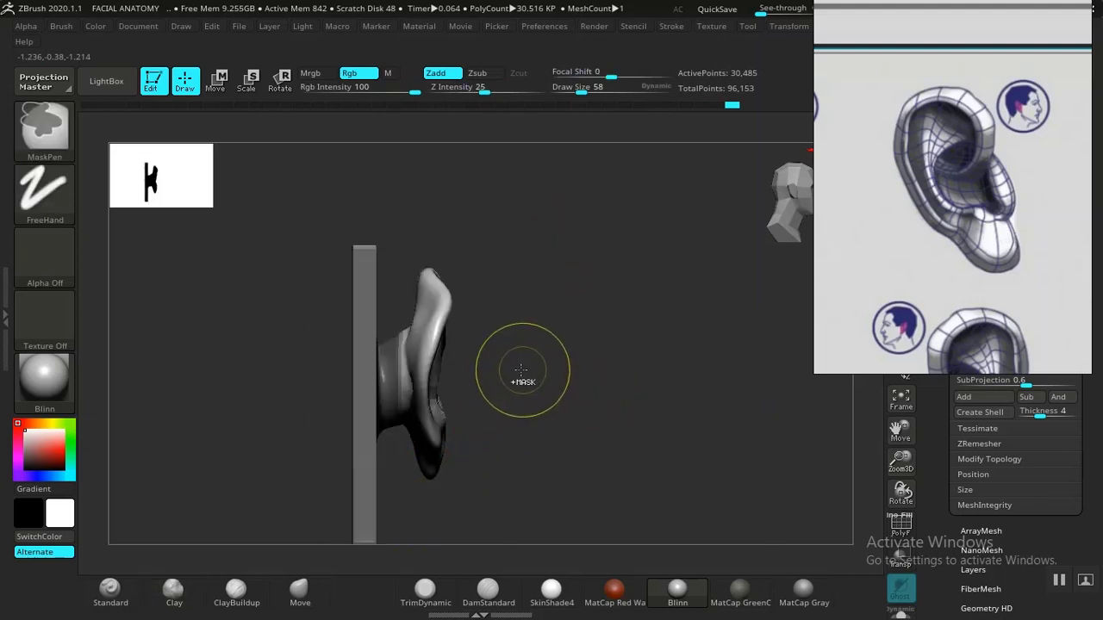
key(w)
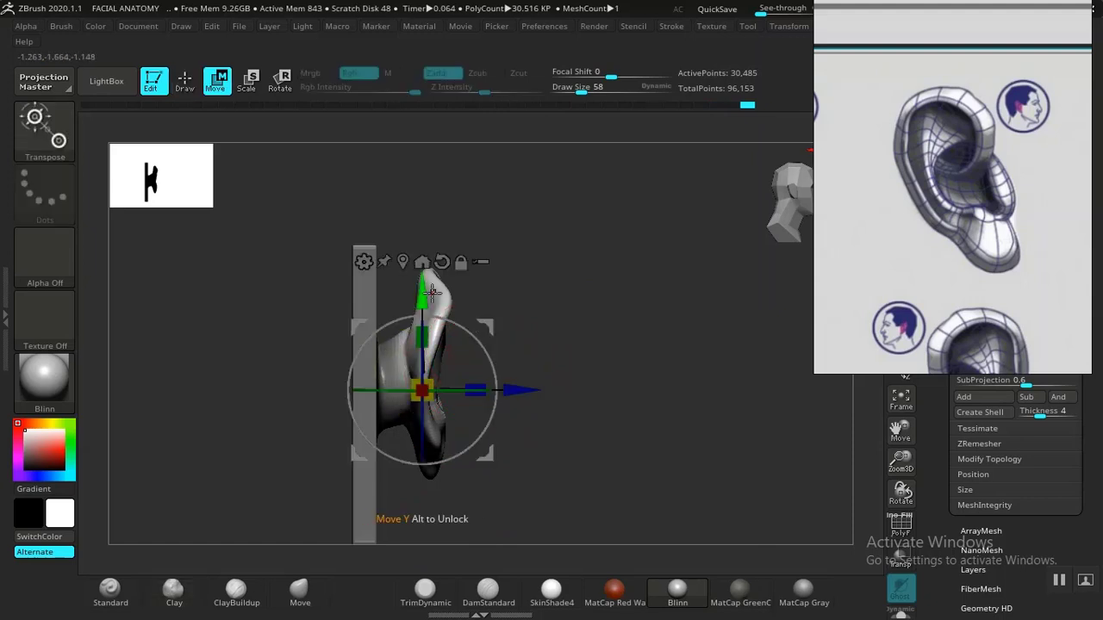
drag(423, 286, 429, 307)
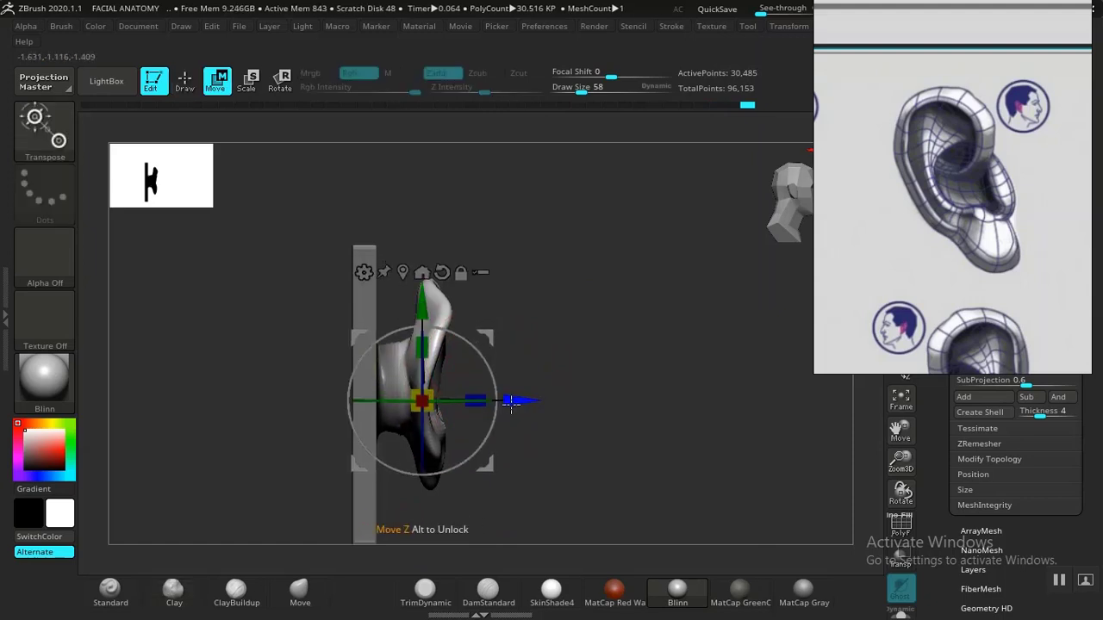
drag(514, 401, 509, 402)
key(q)
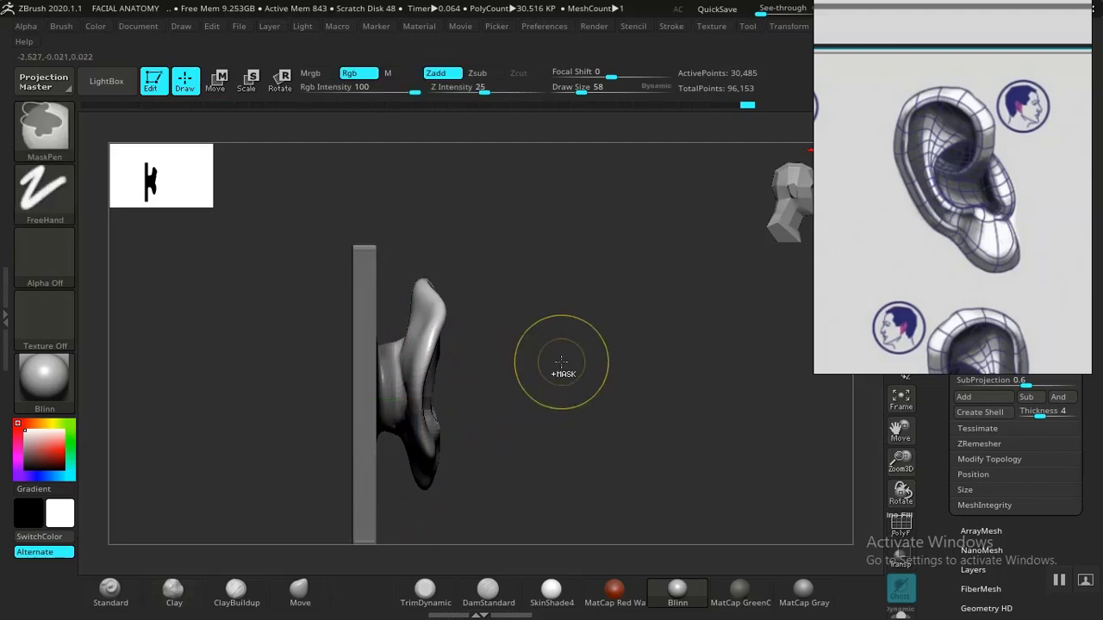
Step: Clear the mask and smooth the neck joining the ear to the plate from both sides
ctrl+drag(559, 362, 564, 486)
shift+drag(385, 397, 381, 428)
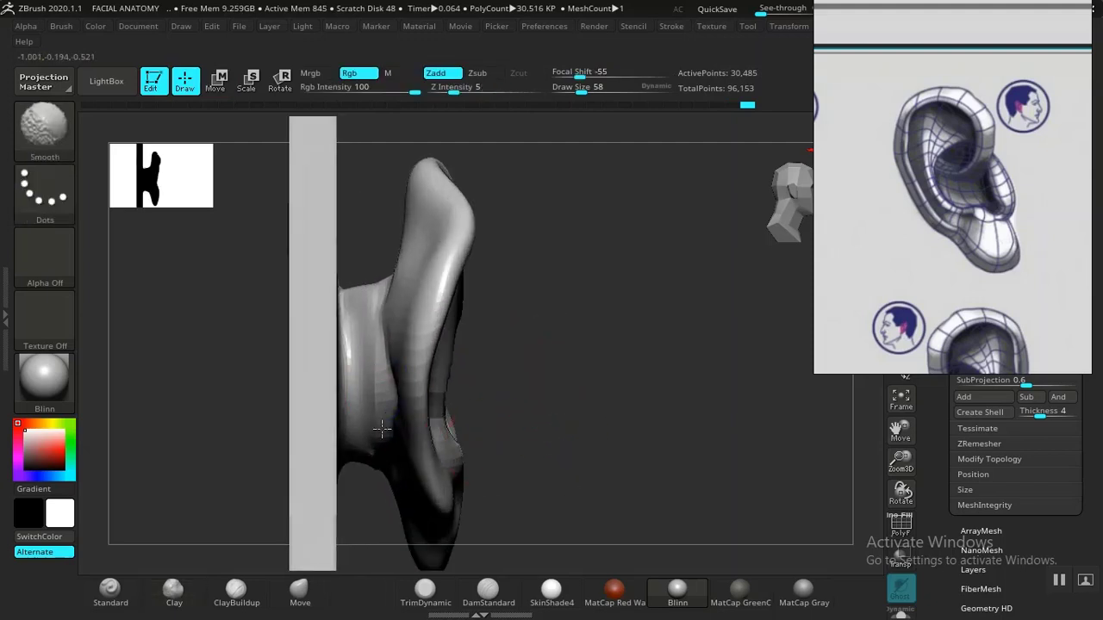
mouse_move(517, 331)
mouse_down()
mouse_move(574, 345)
mouse_move(462, 353)
mouse_move(382, 336)
mouse_move(389, 366)
mouse_up()
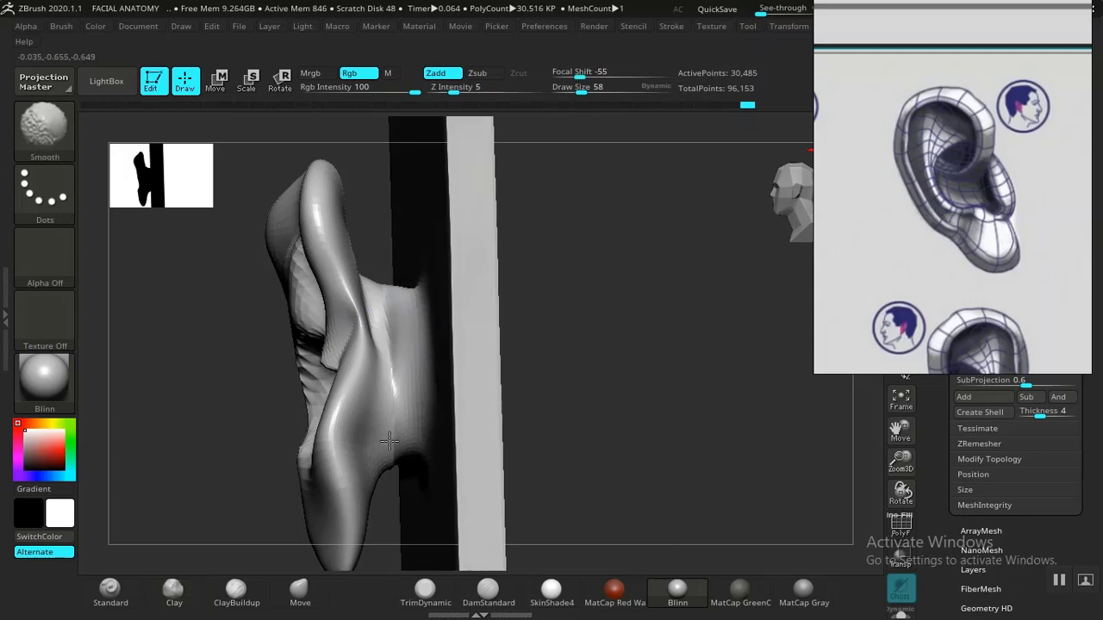
mouse_move(551, 414)
mouse_down()
mouse_move(724, 348)
mouse_move(694, 325)
mouse_move(690, 365)
mouse_move(571, 419)
mouse_up()
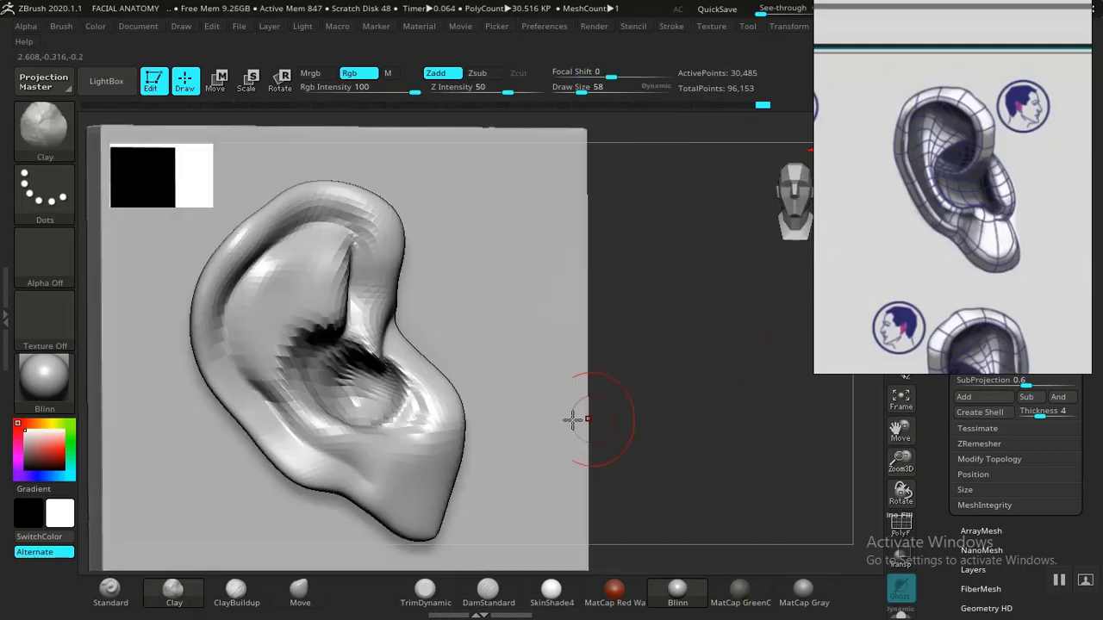
Step: Smooth the faceted area around the ear's inner fold and bowl, and update the DynaMesh to rebuild the stretched surface
click(179, 594)
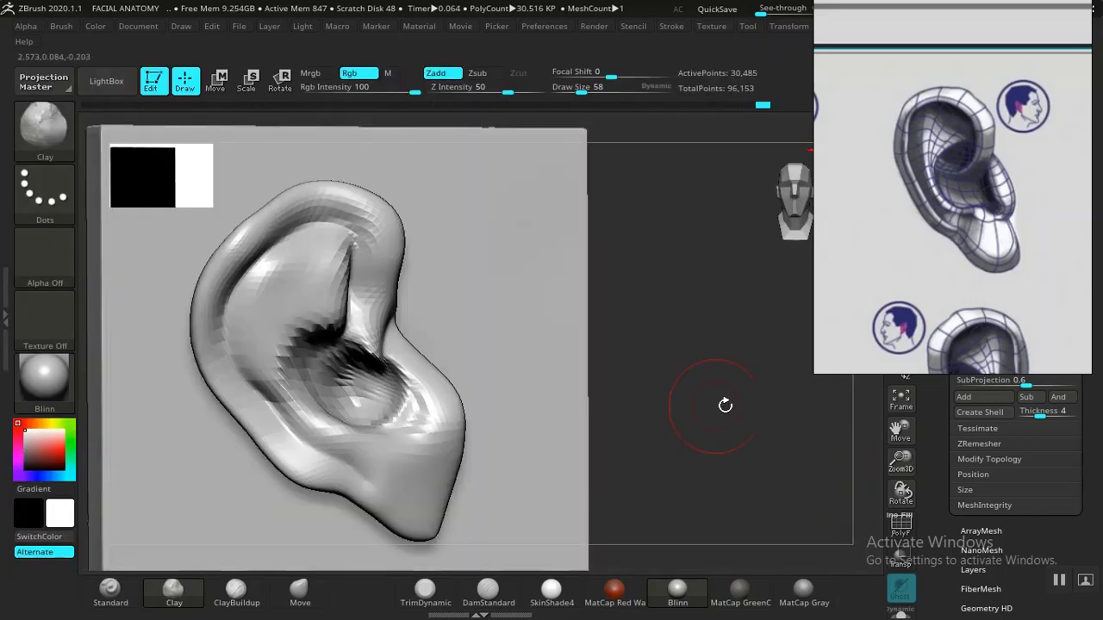
drag(724, 404, 465, 392)
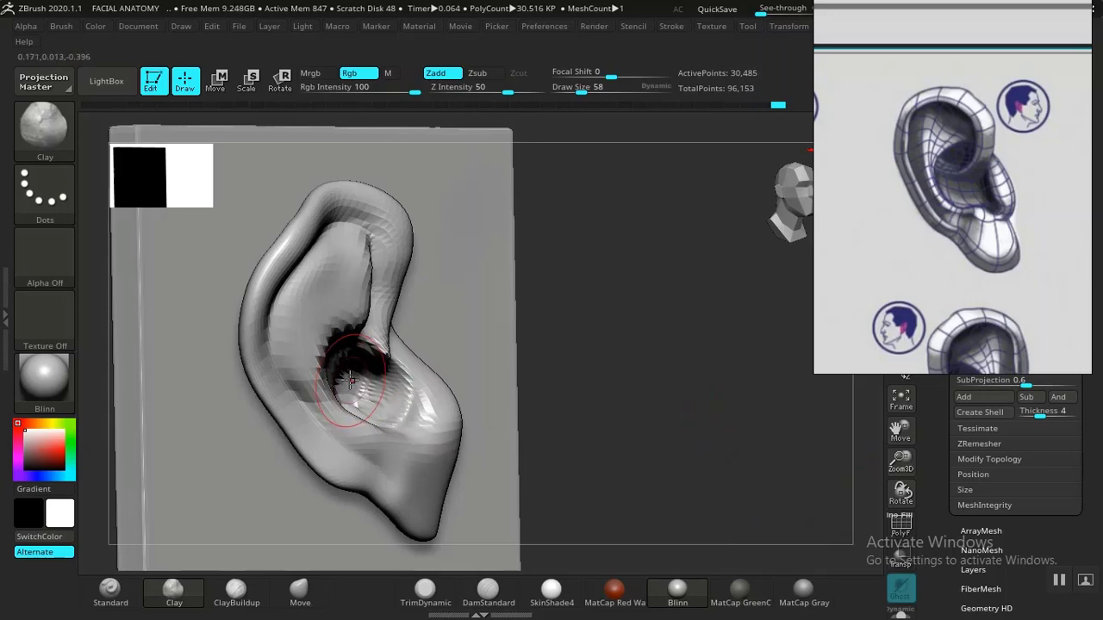
shift+drag(603, 387, 691, 439)
alt+drag(706, 391, 714, 466)
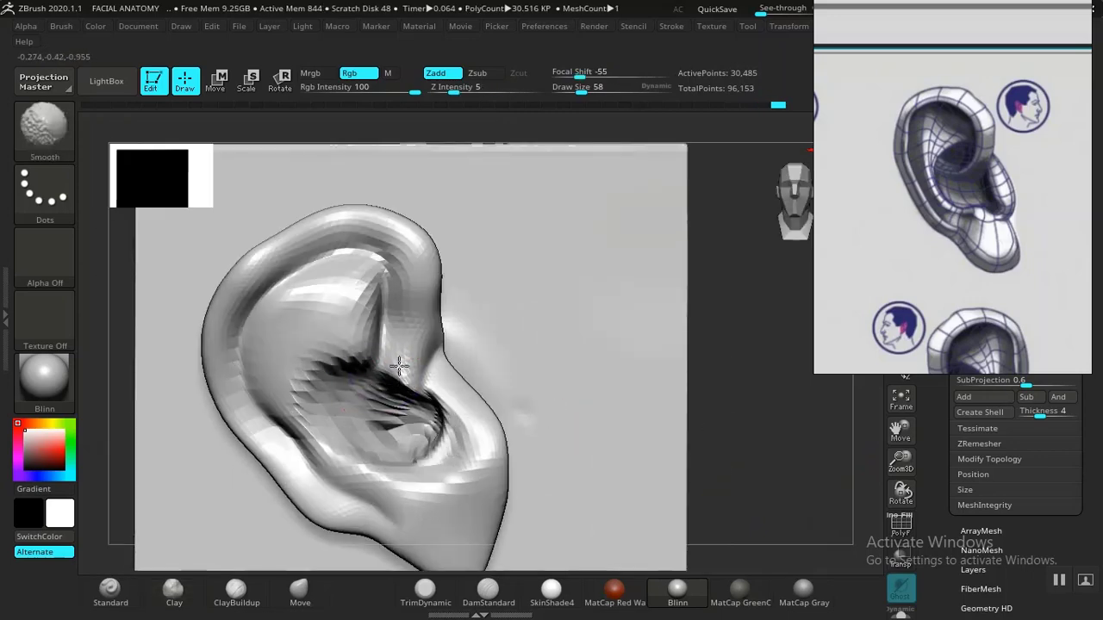
shift+drag(377, 384, 315, 384)
ctrl+drag(754, 376, 763, 454)
alt+drag(790, 416, 813, 398)
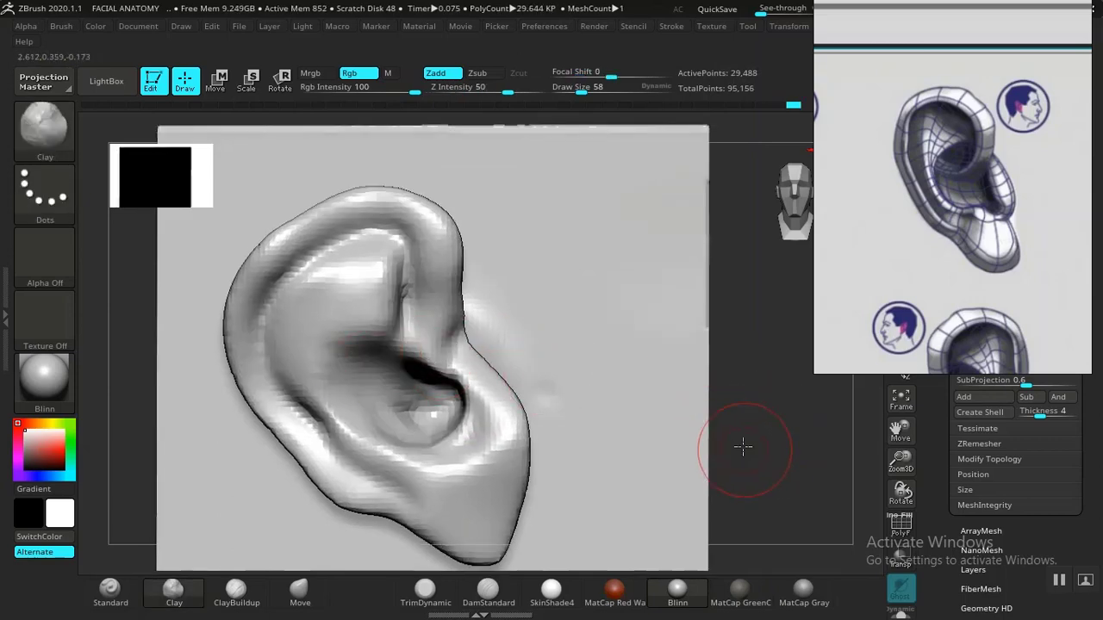
Step: Carve the triangular hollow in the upper inner fold with the Clay brush, reducing the draw size to 38, and smooth its edges
alt+drag(741, 448, 739, 426)
key(bracketright)
key(bracketright)
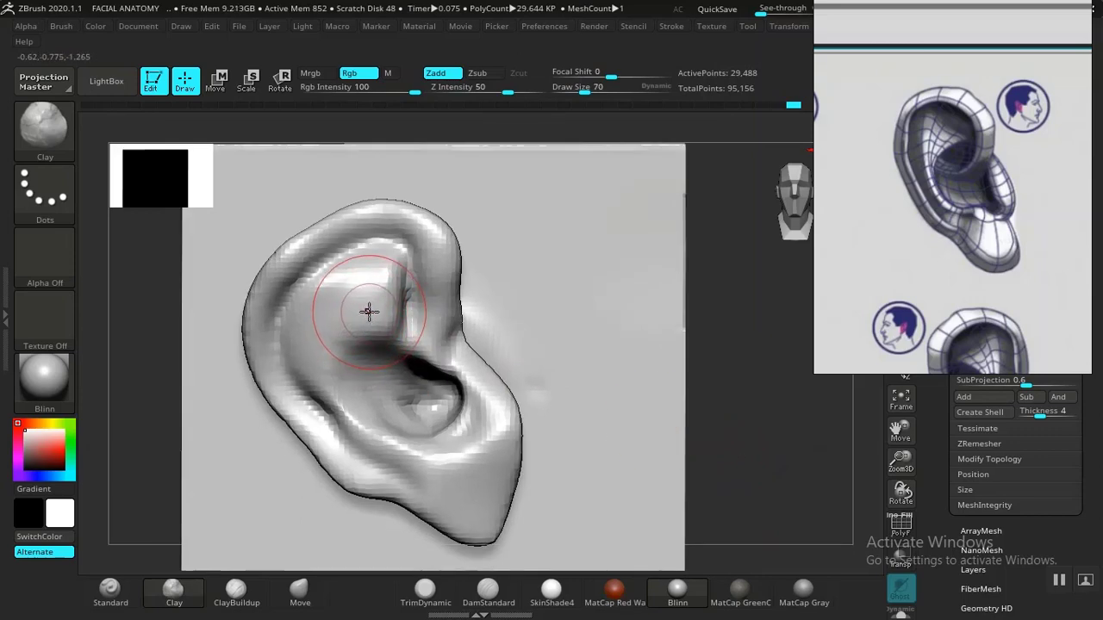
mouse_move(366, 311)
mouse_down()
mouse_move(353, 326)
mouse_move(362, 284)
mouse_up()
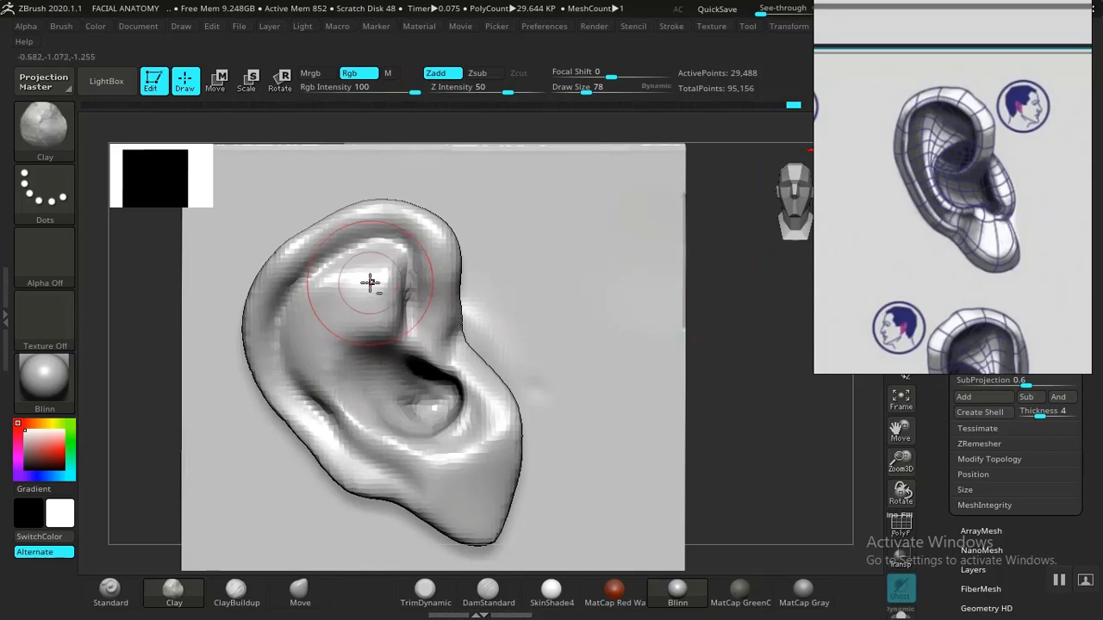
key(shift)
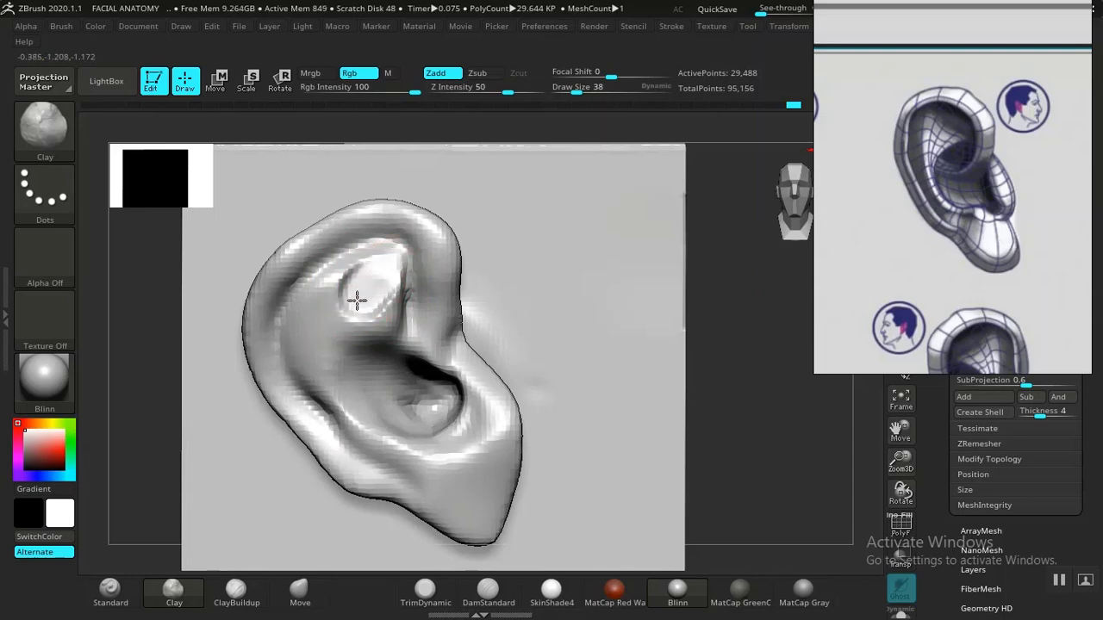
drag(353, 296, 343, 310)
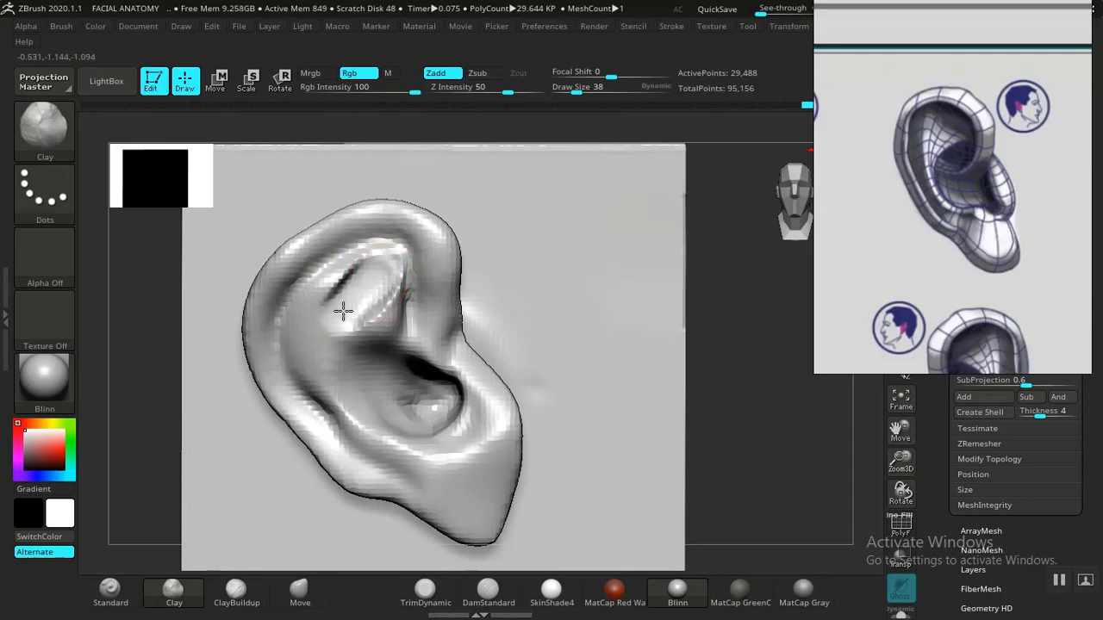
key(shift)
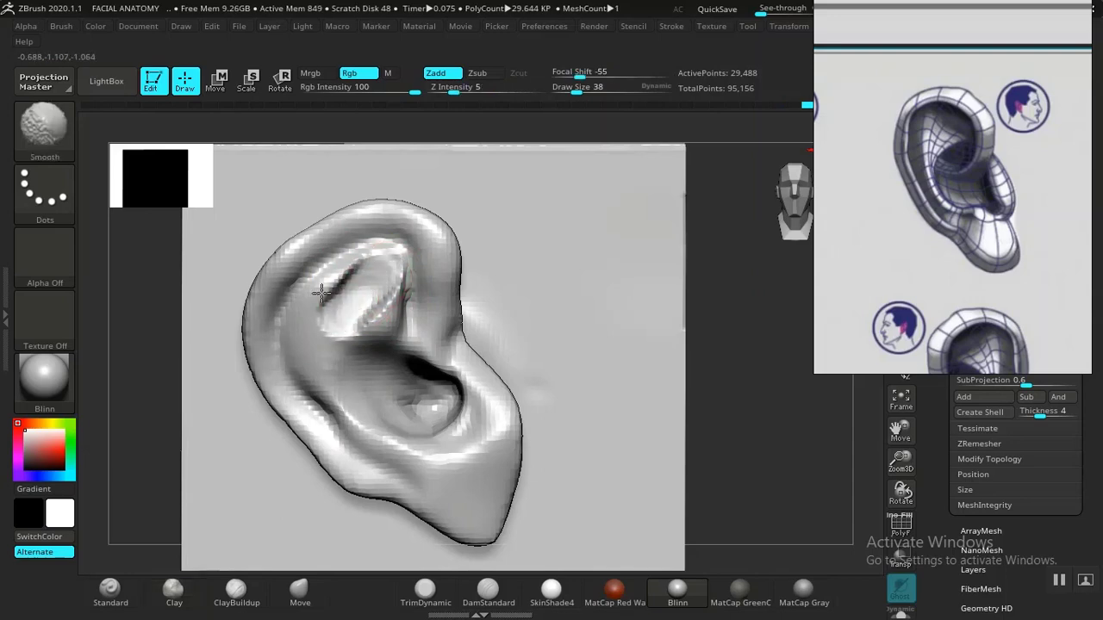
shift+drag(345, 283, 360, 312)
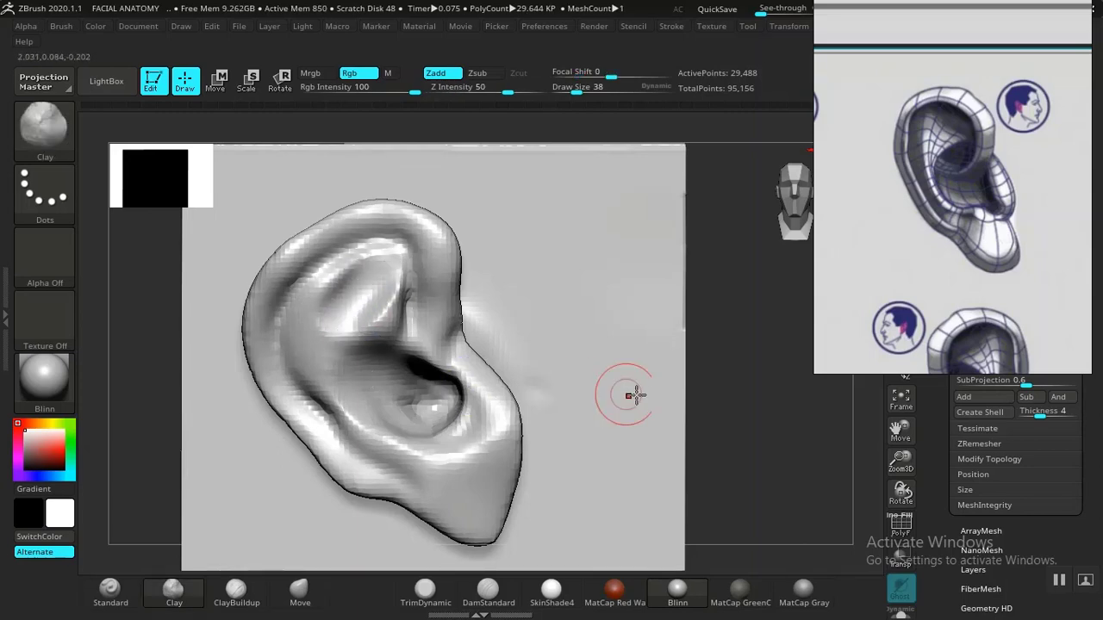
Step: Shape the antitragus along the bowl's lower rim with Clay strokes at draw size 70, working from the front and an angled view
mouse_move(633, 393)
mouse_down()
mouse_move(731, 414)
mouse_move(505, 401)
mouse_up()
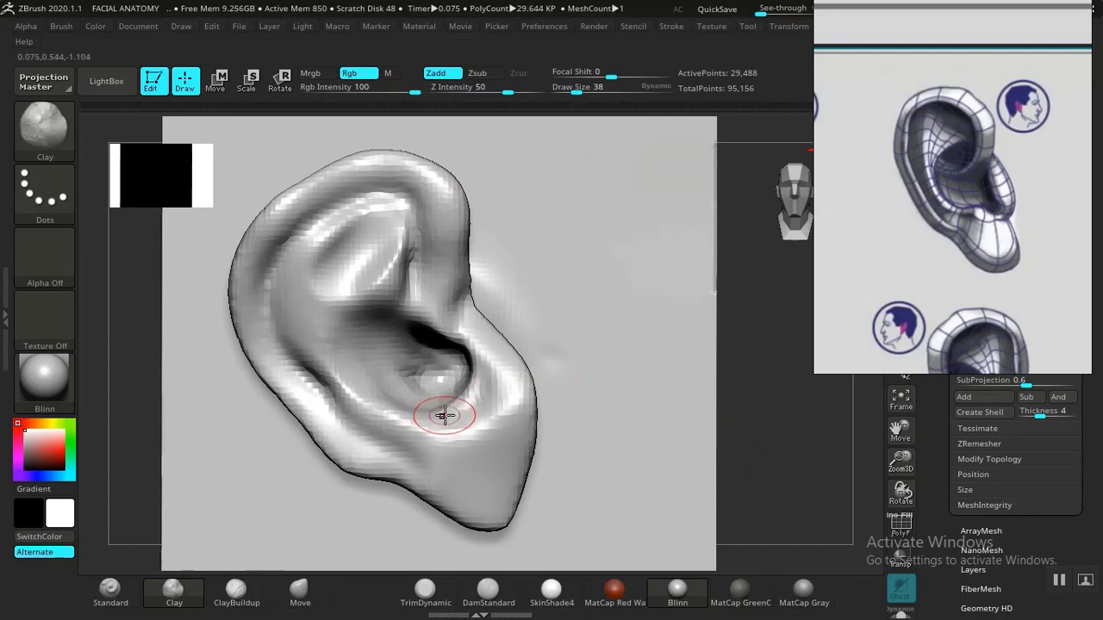
key(bracketright)
key(bracketright)
drag(435, 426, 451, 416)
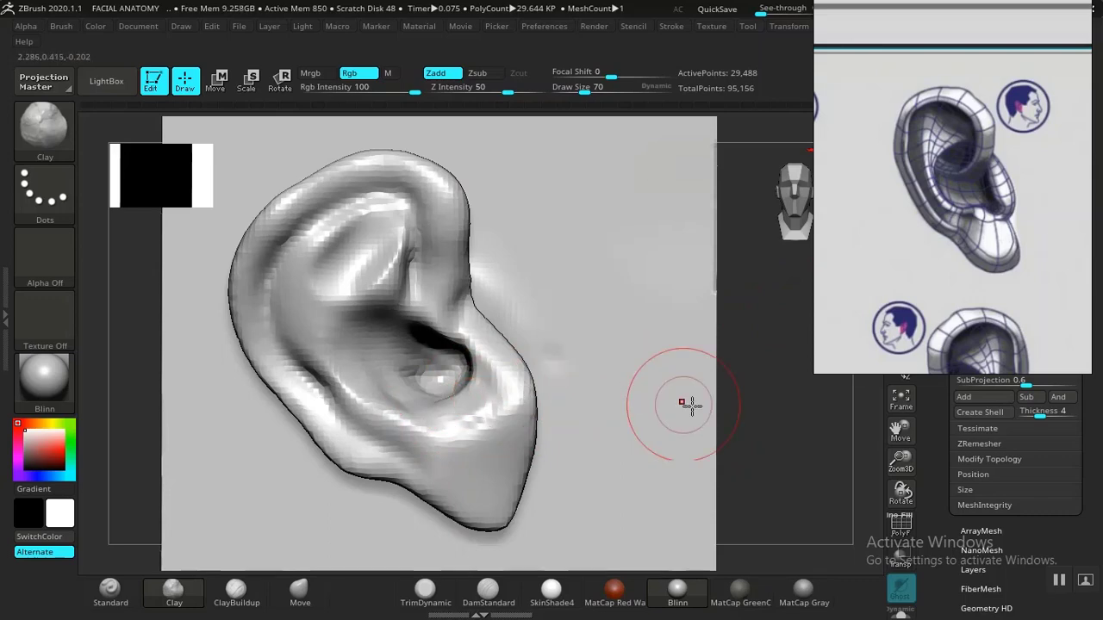
mouse_move(768, 431)
mouse_down()
mouse_move(795, 456)
mouse_move(456, 394)
mouse_move(440, 422)
mouse_up()
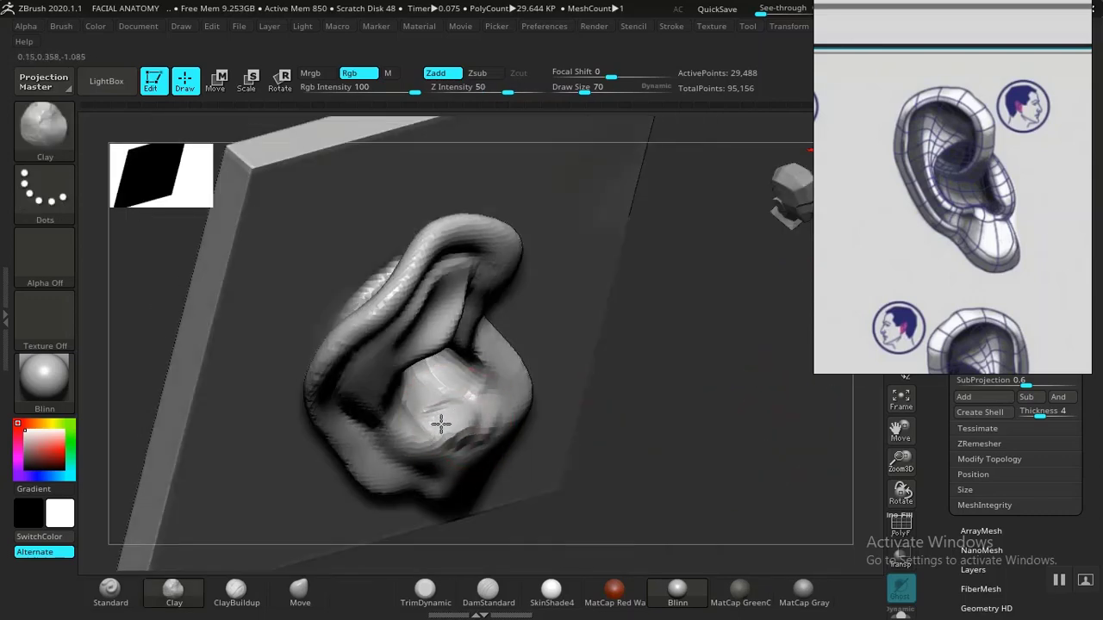
mouse_move(601, 416)
mouse_down()
mouse_move(704, 349)
mouse_move(836, 399)
mouse_move(787, 422)
mouse_up()
alt+drag(807, 358, 767, 284)
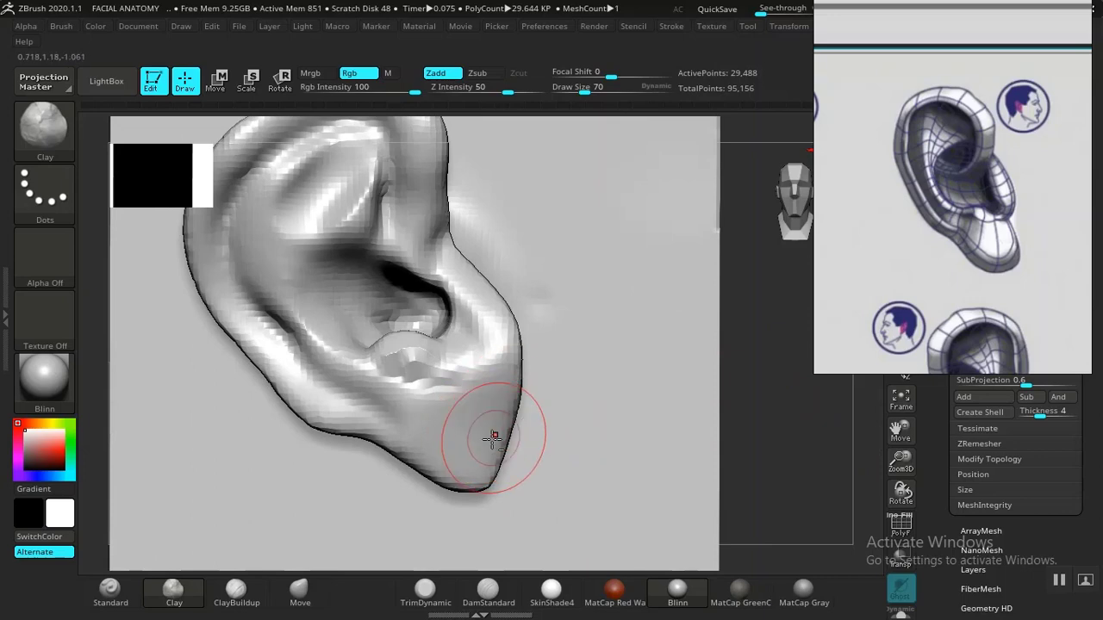
Step: Reshape the earlobe tip and pull in the edge below the tragus with the Move brush, and smooth the notch
click(298, 591)
mouse_move(446, 477)
mouse_down()
mouse_move(438, 486)
mouse_move(492, 482)
mouse_move(490, 474)
mouse_up()
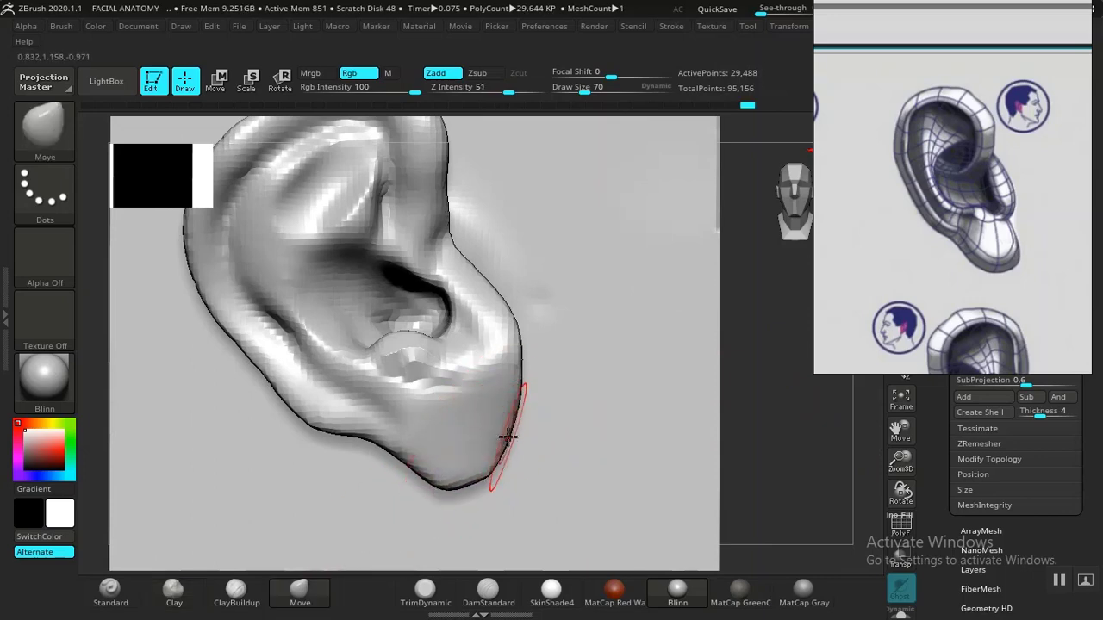
drag(514, 360, 506, 361)
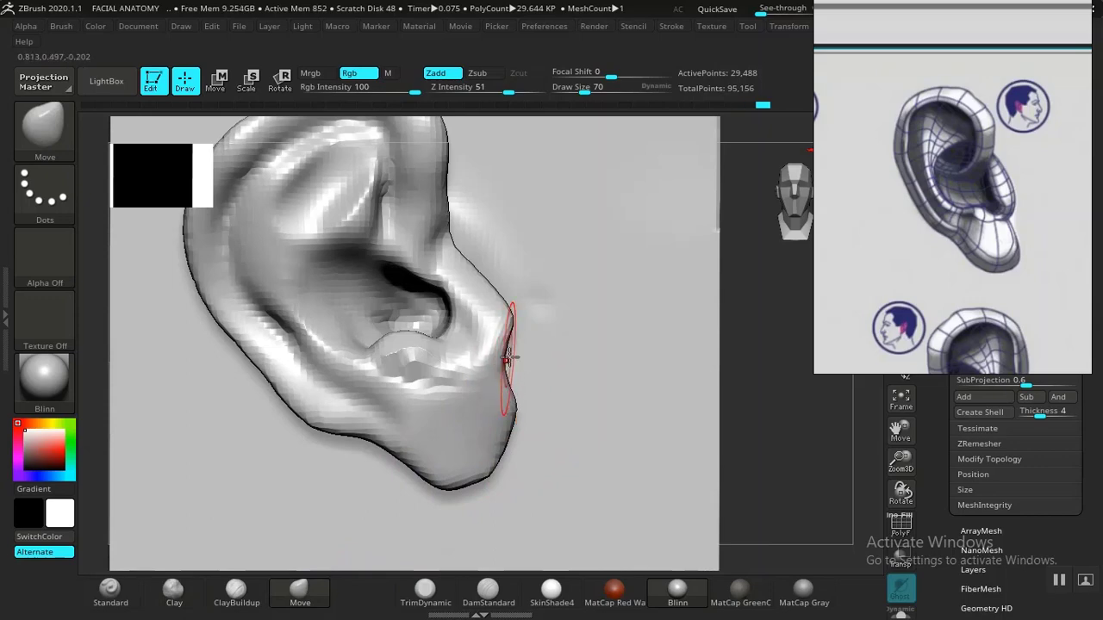
key(shift)
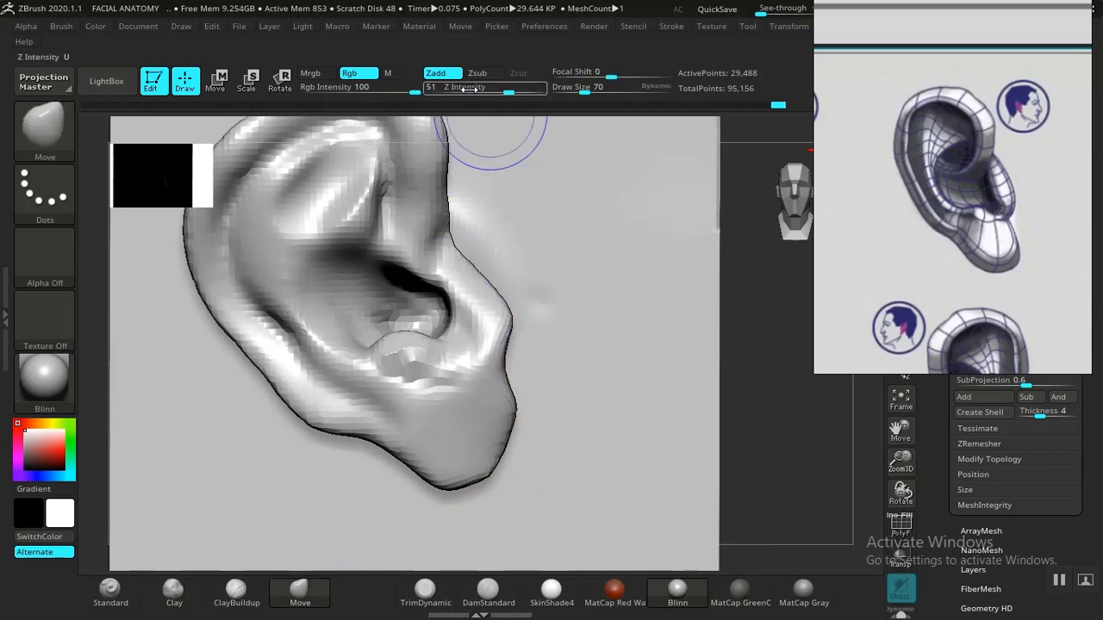
shift+click(507, 90)
mouse_move(501, 349)
shift+mouse_down()
mouse_move(492, 337)
mouse_move(505, 362)
shift+mouse_up()
mouse_move(792, 424)
alt+mouse_down()
mouse_move(807, 425)
mouse_move(790, 409)
mouse_move(810, 406)
mouse_move(812, 432)
alt+mouse_up()
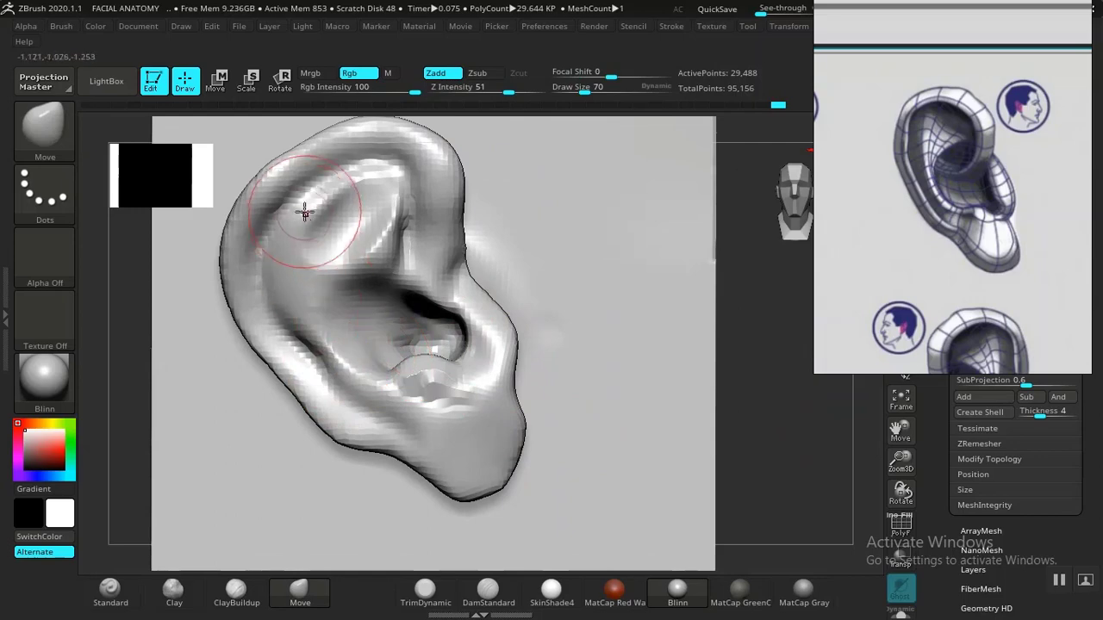
Step: Define the antihelix ridge and its side groove, and rework the front root of the rim with Clay strokes at draw size 70
click(173, 589)
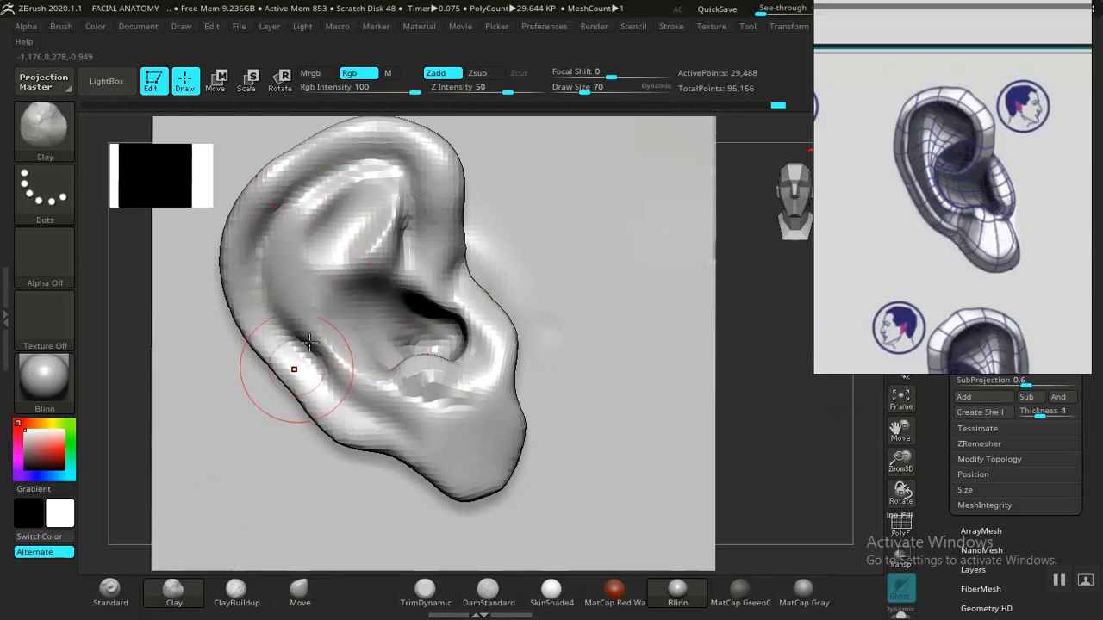
mouse_move(320, 198)
mouse_down()
mouse_move(327, 190)
mouse_move(301, 215)
mouse_move(296, 301)
mouse_move(320, 362)
mouse_move(295, 216)
mouse_move(308, 332)
mouse_up()
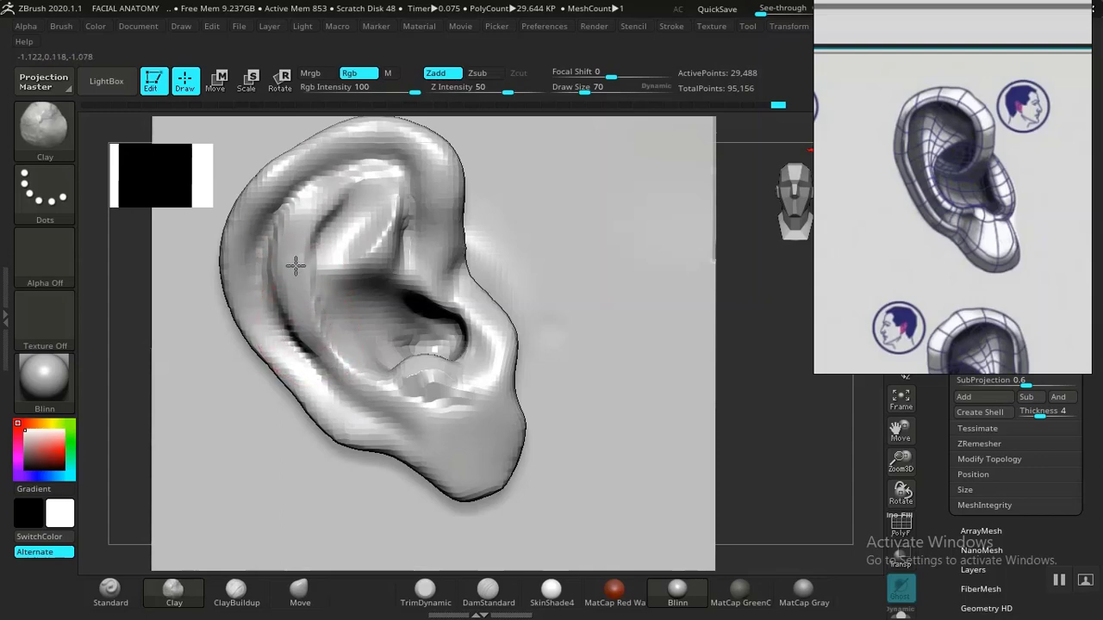
mouse_move(295, 265)
mouse_down()
mouse_move(370, 226)
mouse_move(370, 263)
mouse_up()
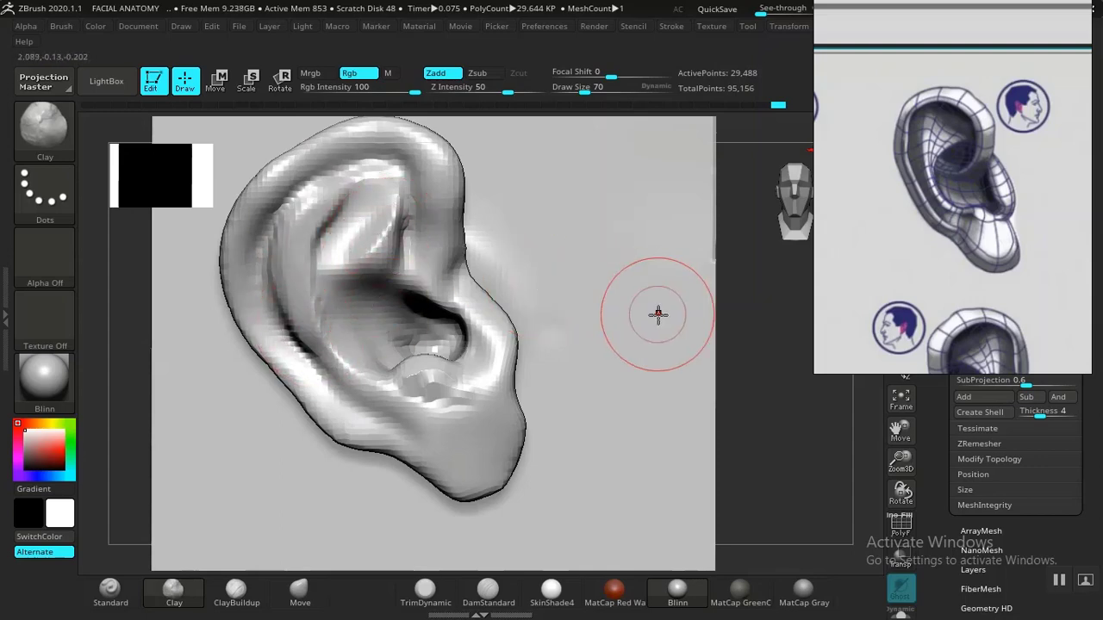
drag(739, 337, 672, 337)
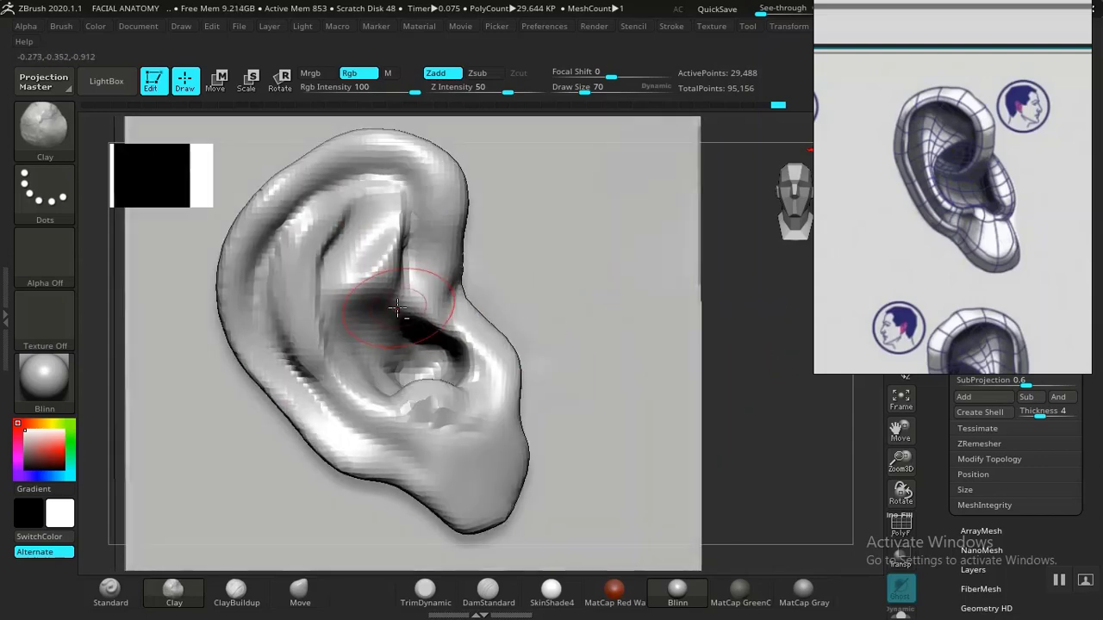
mouse_move(398, 308)
mouse_down()
mouse_move(394, 270)
mouse_move(411, 205)
mouse_move(408, 233)
mouse_up()
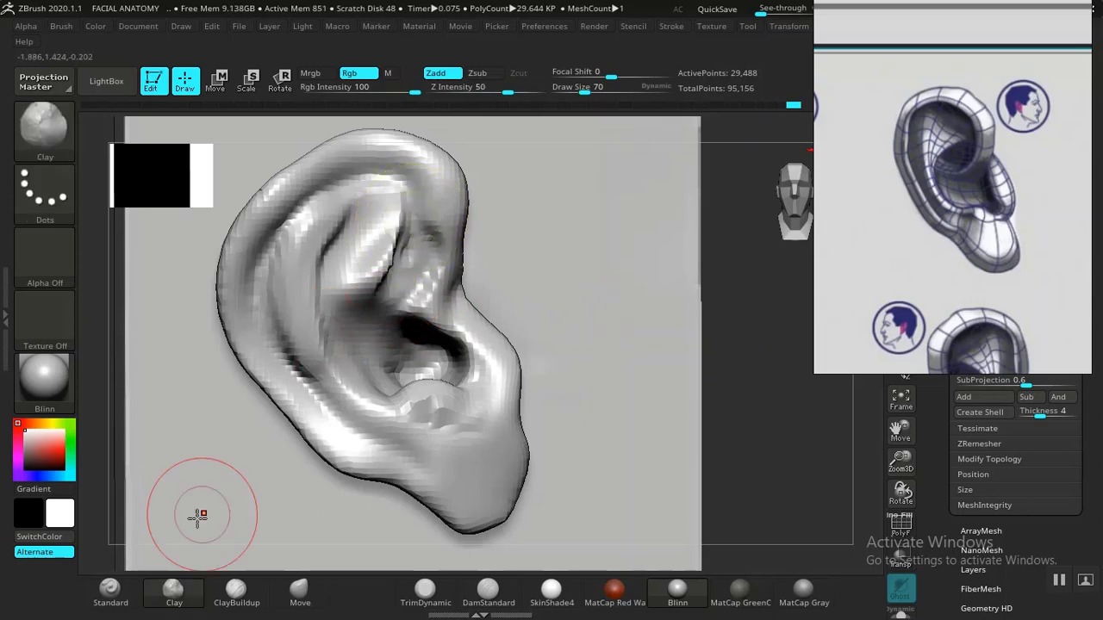
Step: Switch to the Standard brush and toggle its Lazy Mouse stroke option
click(110, 590)
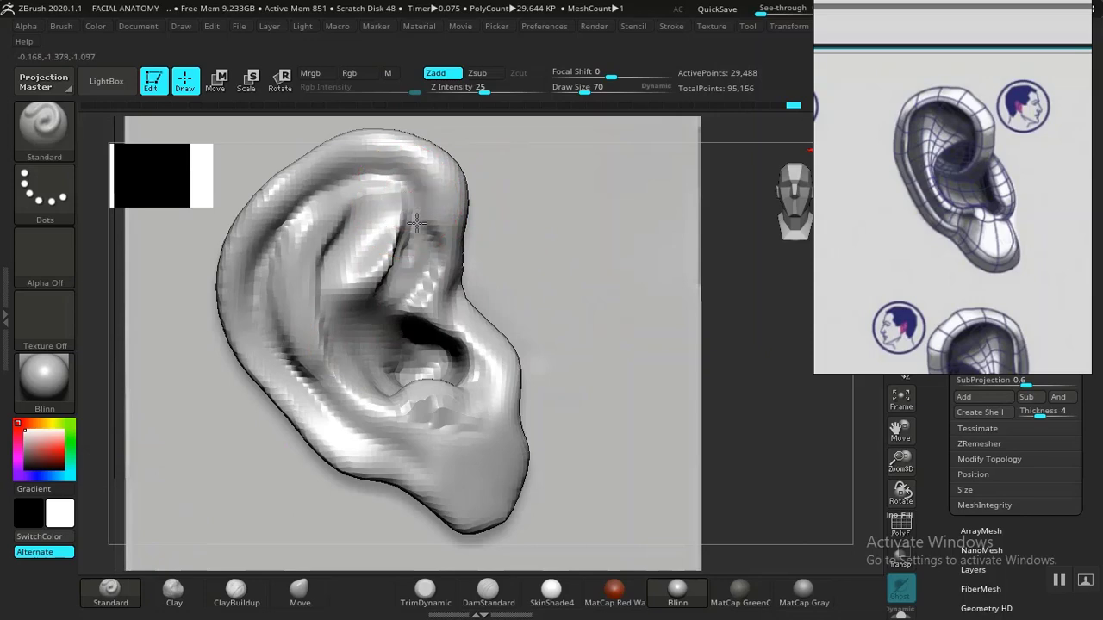
key(ctrl+z)
click(671, 27)
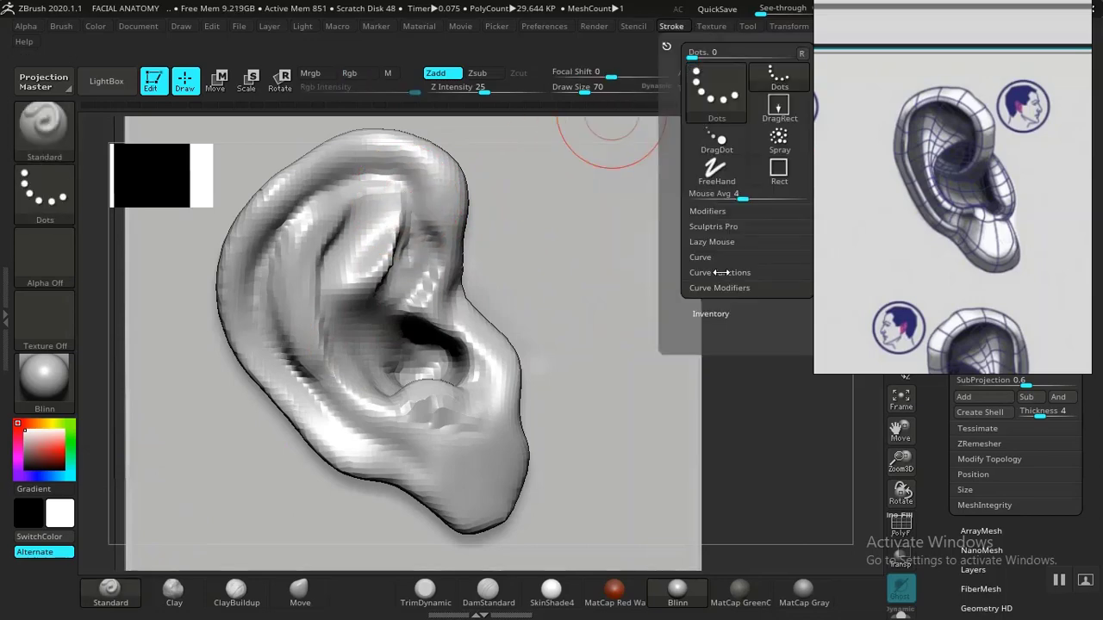
click(720, 241)
click(714, 257)
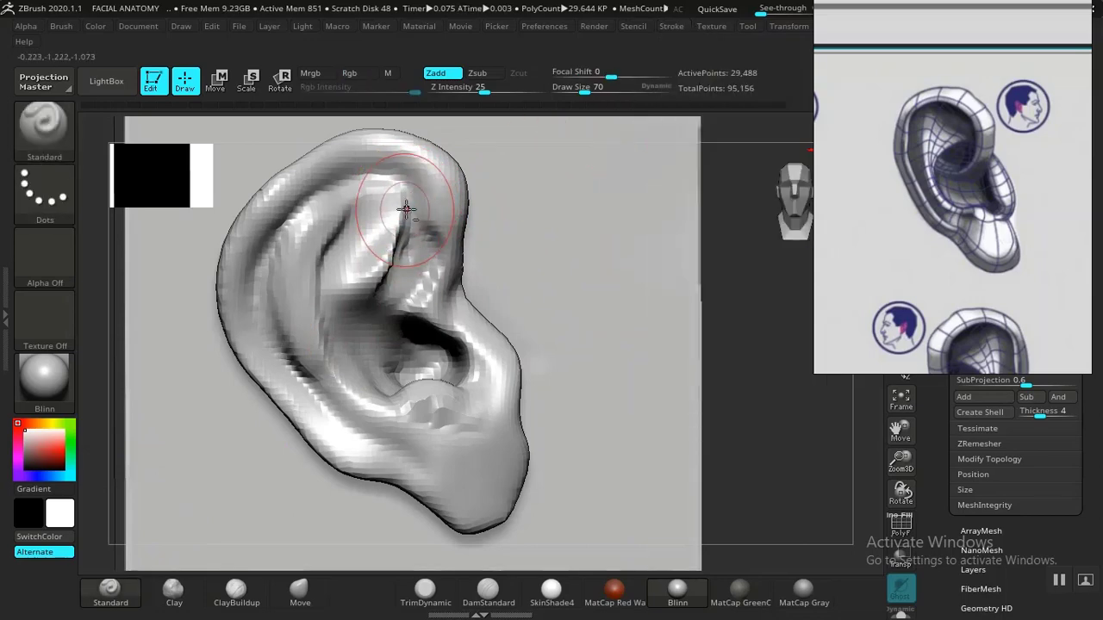
Step: Carve a continuous groove inside the outer rim from the front root down to the lobe with subtractive Standard strokes at draw size 42
alt+drag(408, 208, 425, 241)
key(ctrl+z)
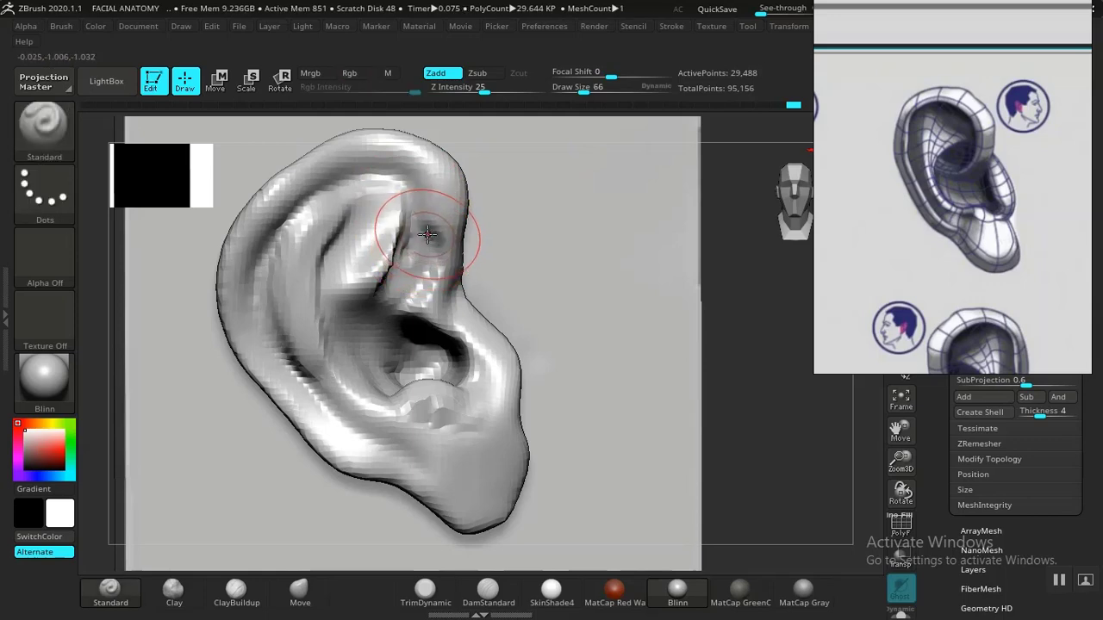
key(bracketleft)
key(bracketleft)
key(bracketleft)
mouse_move(412, 216)
alt+mouse_down()
mouse_move(411, 268)
mouse_move(412, 178)
mouse_move(393, 160)
mouse_move(364, 175)
alt+mouse_up()
mouse_move(302, 202)
alt+mouse_down()
mouse_move(251, 318)
mouse_move(283, 373)
mouse_move(372, 432)
alt+mouse_up()
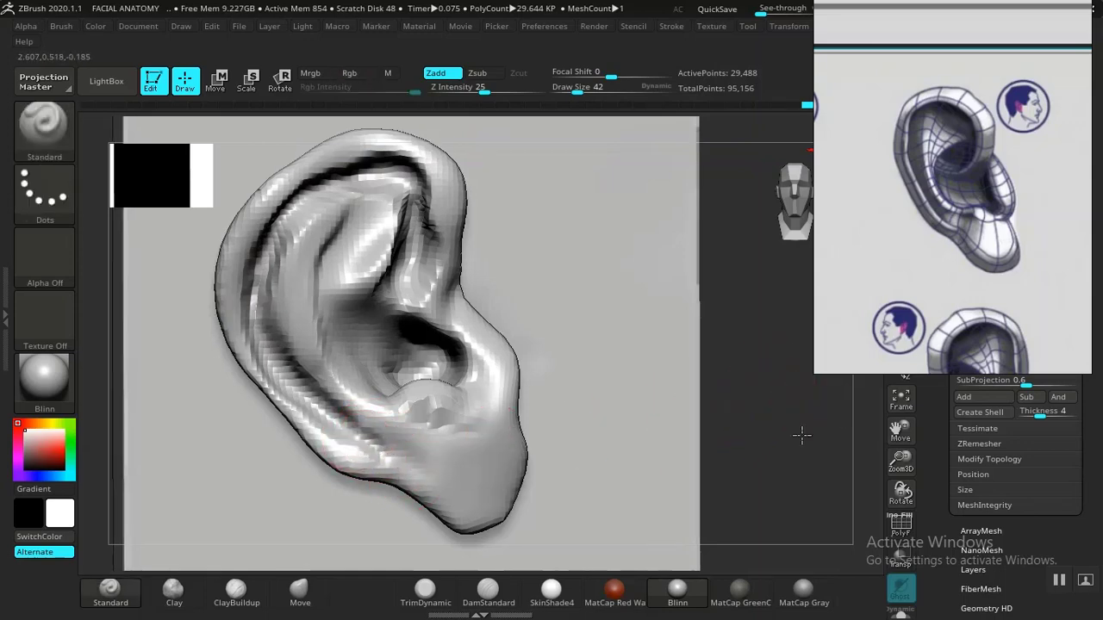
Step: Smooth the front root of the rim and carve the creases around it so the fold extends into the bowl, using the Standard brush
drag(802, 435, 514, 324)
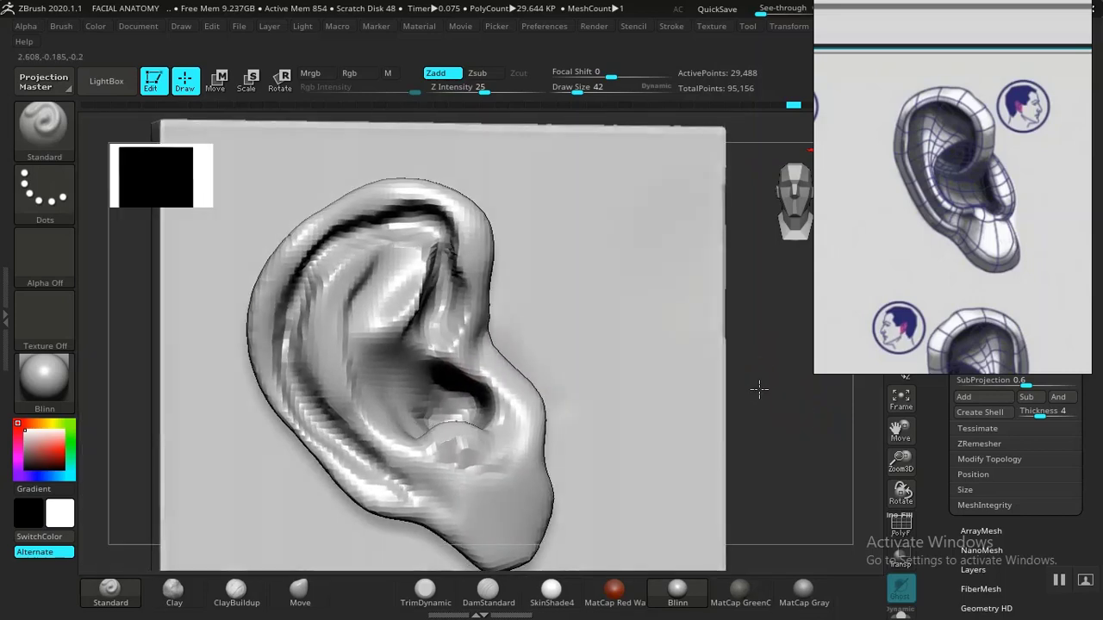
drag(759, 390, 656, 373)
mouse_move(463, 322)
shift+mouse_down()
mouse_move(401, 306)
mouse_move(419, 269)
mouse_move(418, 297)
mouse_move(383, 324)
shift+mouse_up()
mouse_move(440, 259)
alt+mouse_down()
mouse_move(450, 312)
mouse_move(455, 278)
alt+mouse_up()
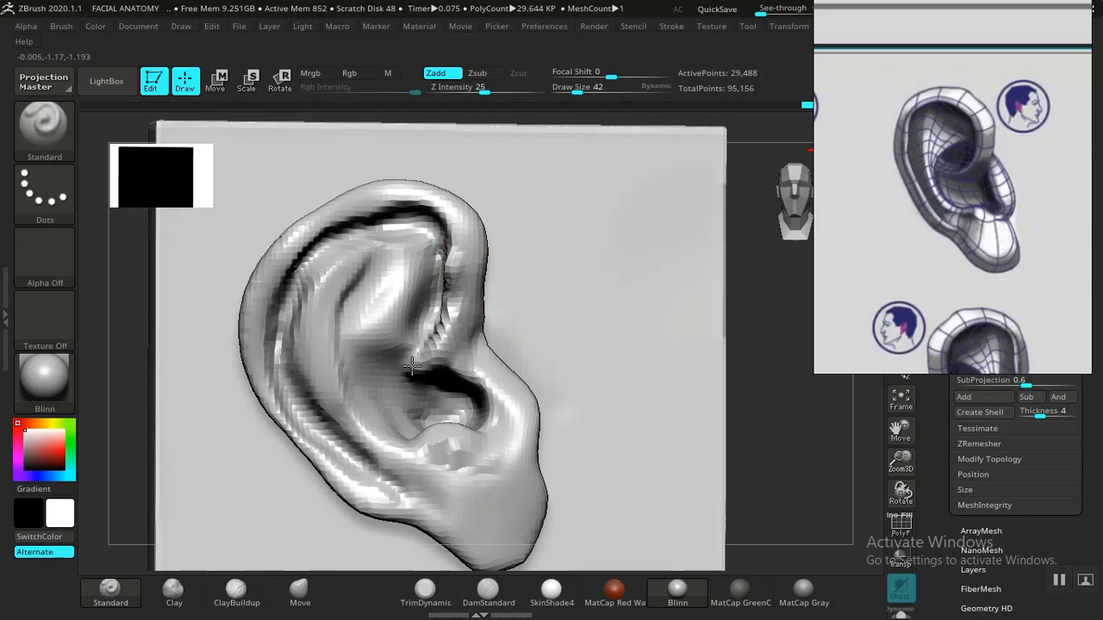
drag(412, 366, 378, 370)
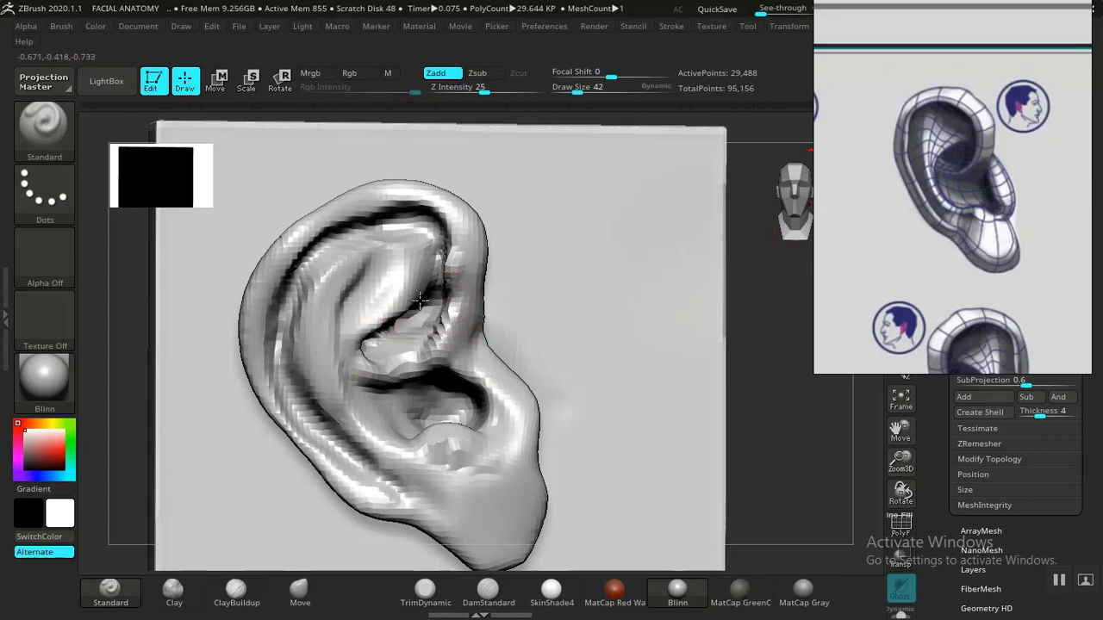
mouse_move(420, 299)
mouse_down()
mouse_move(392, 340)
mouse_move(416, 320)
mouse_move(505, 298)
mouse_up()
Step: Tuck in the bottom and front edge of the earlobe with the Move brush at draw size 90
mouse_move(798, 445)
alt+mouse_down()
mouse_move(719, 384)
mouse_move(571, 227)
mouse_move(736, 437)
mouse_move(726, 360)
mouse_move(764, 400)
mouse_move(774, 395)
mouse_move(525, 418)
mouse_move(581, 402)
mouse_move(669, 402)
mouse_move(652, 374)
mouse_move(756, 367)
mouse_move(758, 387)
alt+mouse_up()
key(shift)
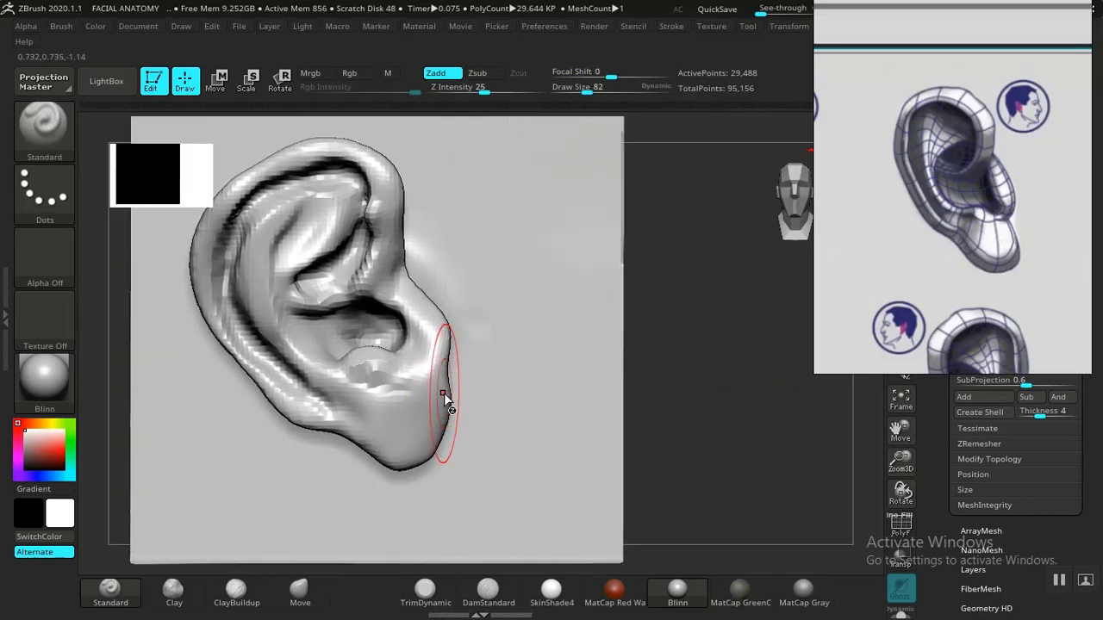
click(300, 593)
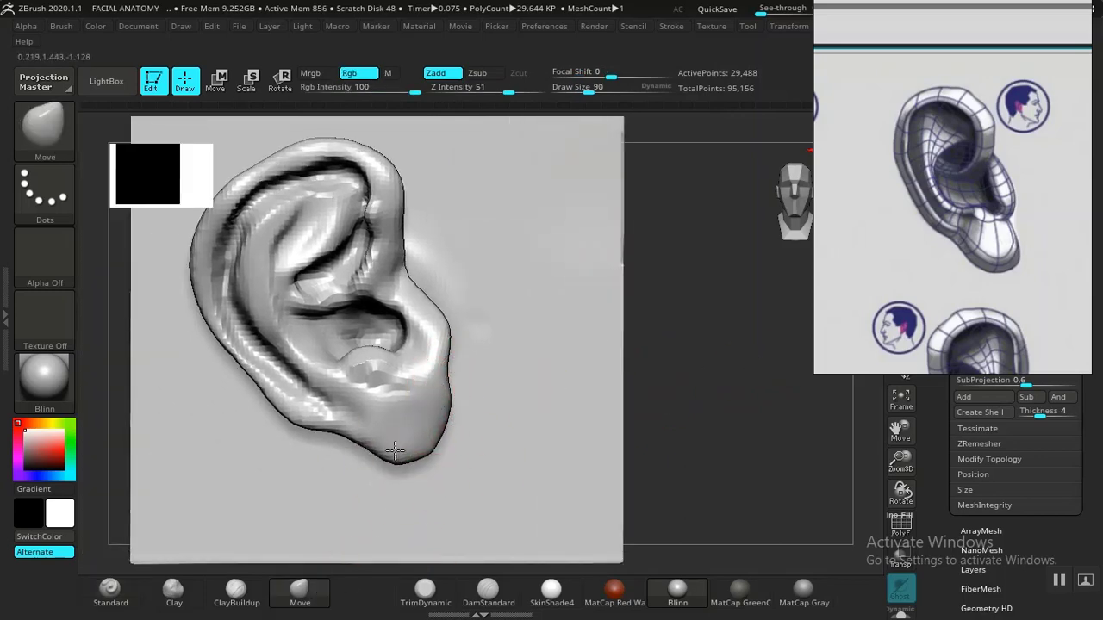
drag(394, 450, 367, 431)
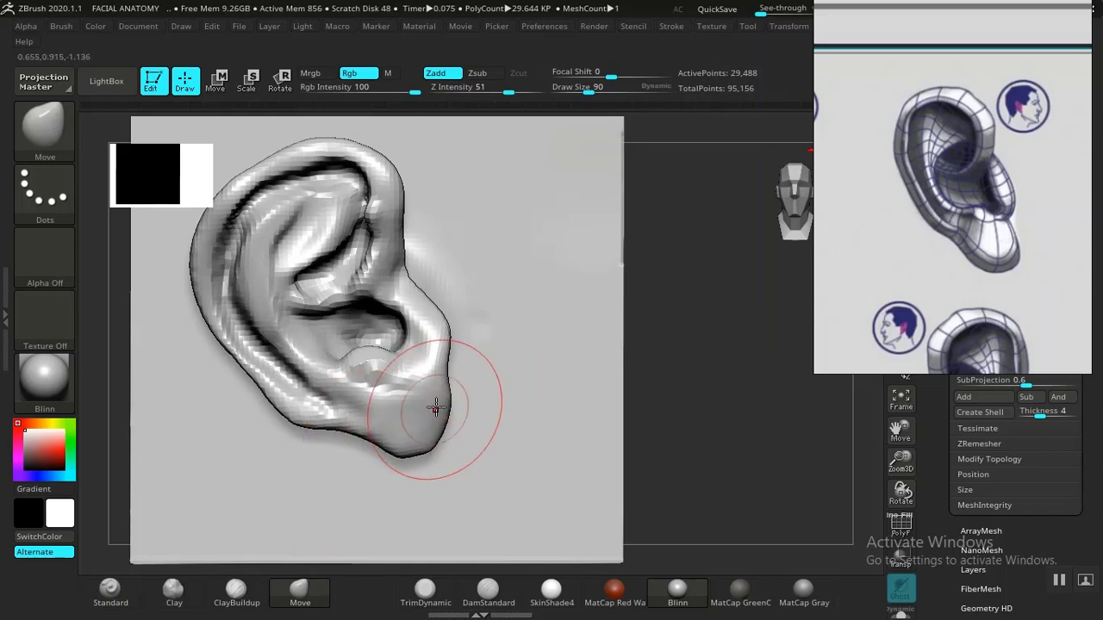
drag(436, 408, 430, 399)
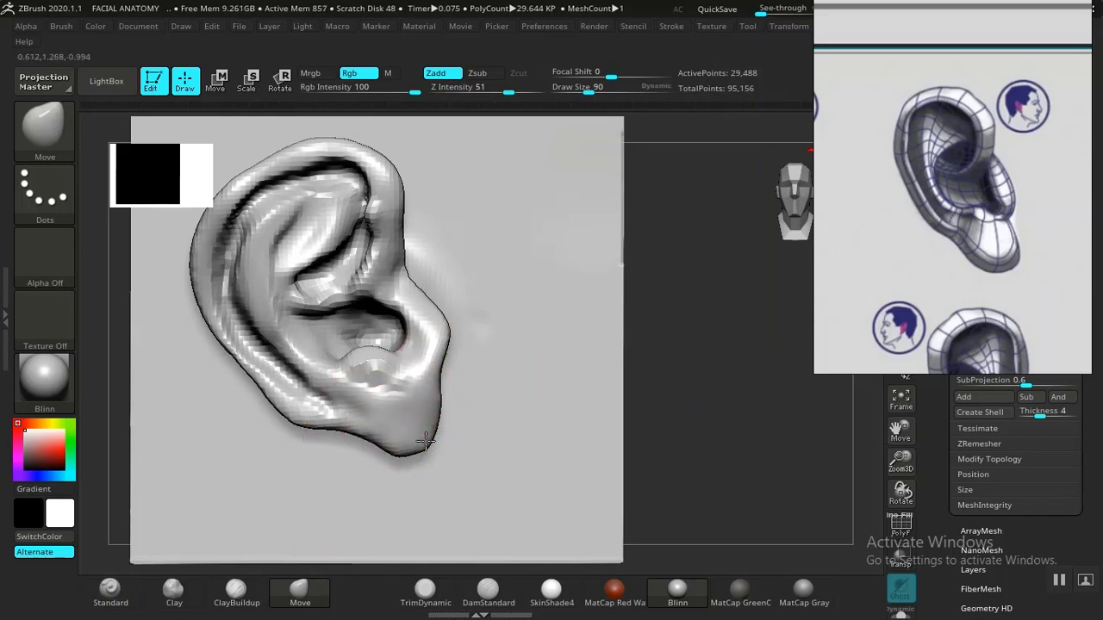
Step: Push in and round the front edge of the tragus above the earlobe with the Move brush at draw size 66
mouse_move(524, 436)
mouse_down()
mouse_move(732, 266)
mouse_move(431, 344)
mouse_move(746, 387)
mouse_move(758, 376)
mouse_move(775, 393)
mouse_move(526, 425)
mouse_up()
key(shift)
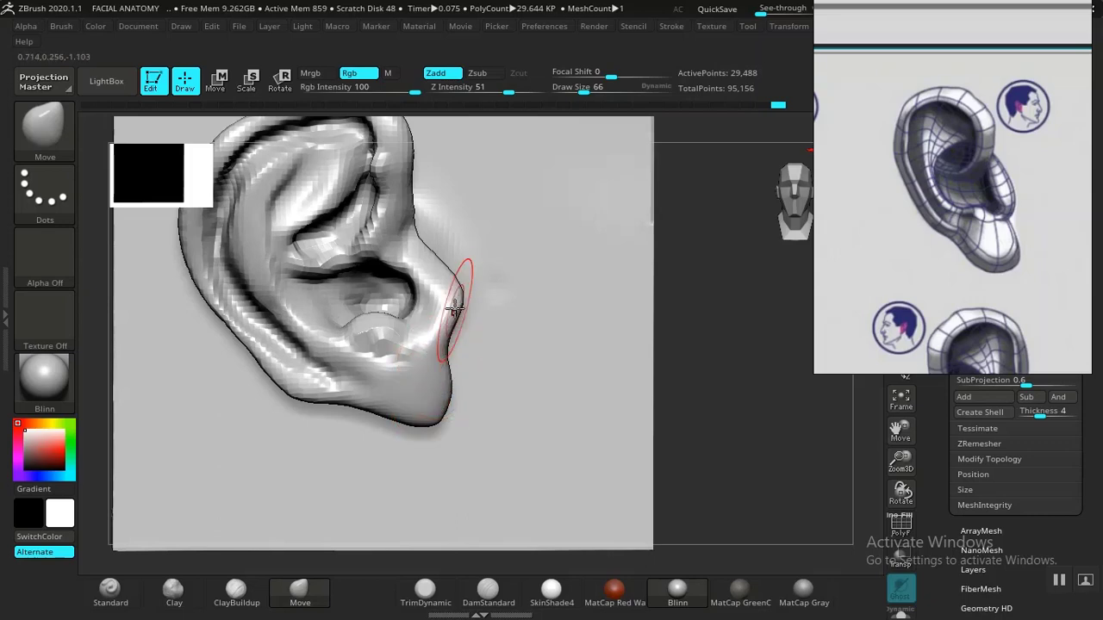
mouse_move(457, 293)
mouse_down()
mouse_move(446, 293)
mouse_move(457, 290)
mouse_up()
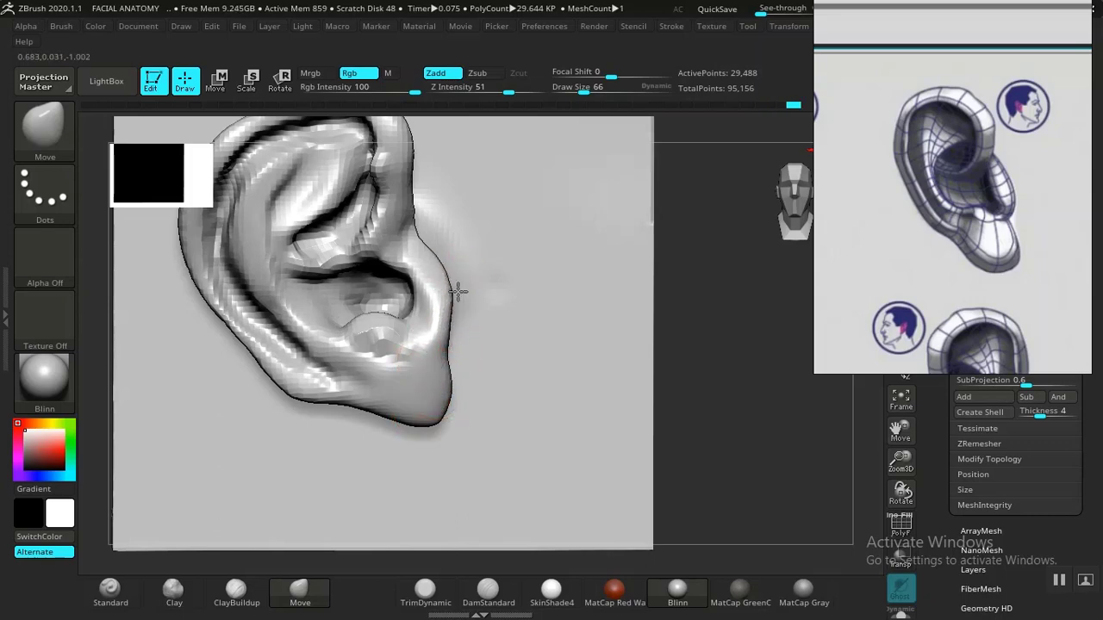
Step: Carve the notch between the tragus and antitragus with the DamStandard brush at draw size 66
mouse_move(767, 368)
alt+mouse_down()
mouse_move(760, 443)
mouse_move(788, 423)
mouse_move(783, 402)
mouse_move(721, 384)
mouse_move(731, 415)
mouse_move(602, 438)
alt+mouse_up()
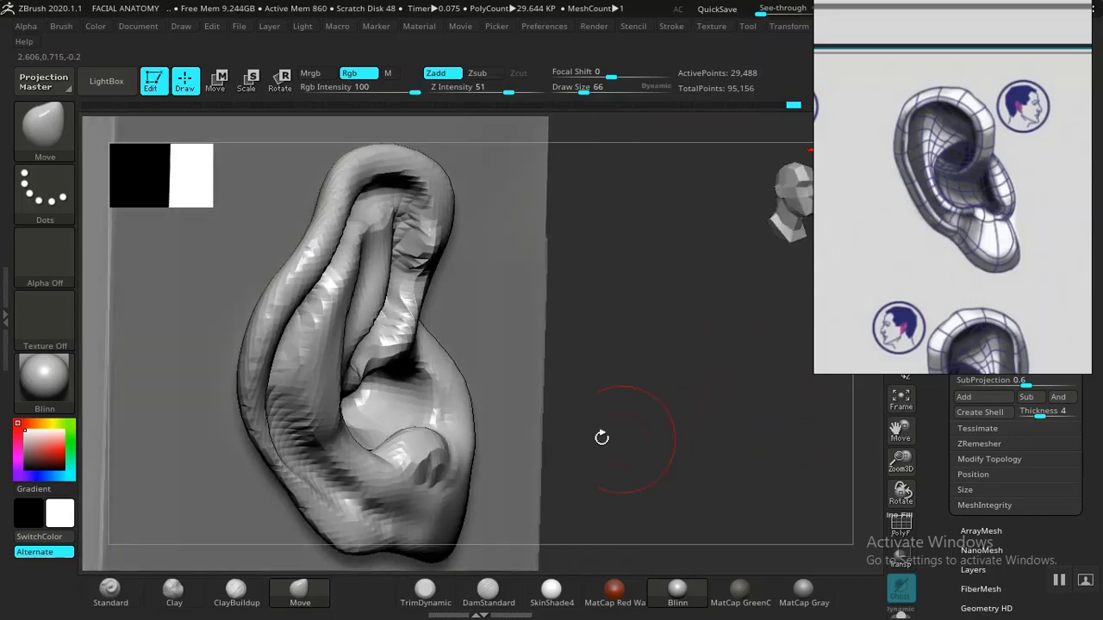
mouse_move(708, 412)
mouse_down()
mouse_move(699, 480)
mouse_move(735, 399)
mouse_move(711, 399)
mouse_up()
click(236, 591)
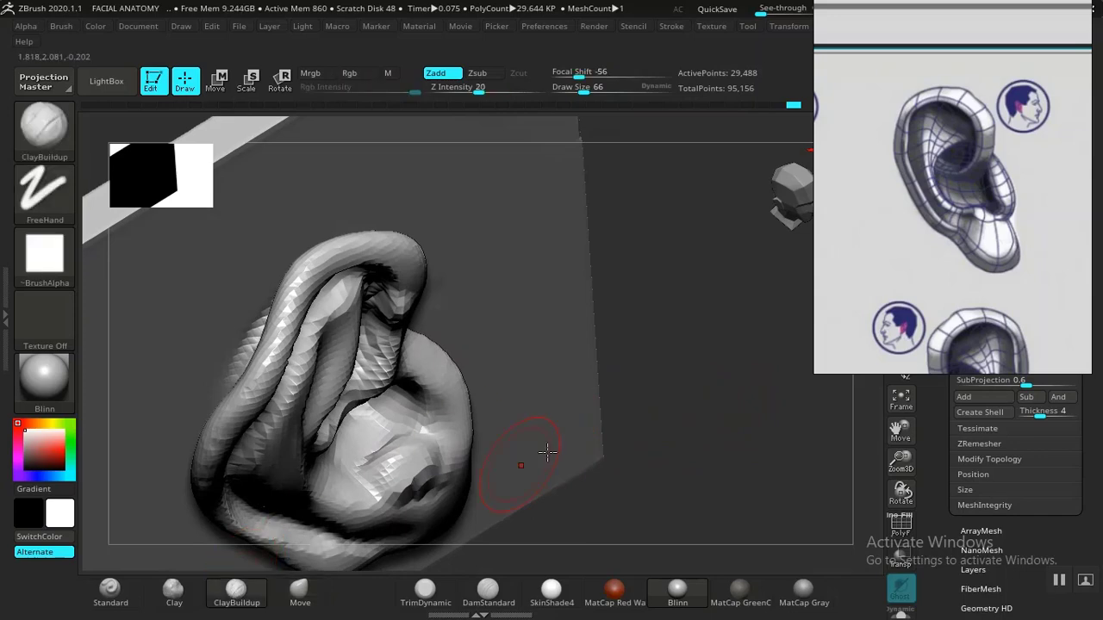
drag(783, 365, 411, 448)
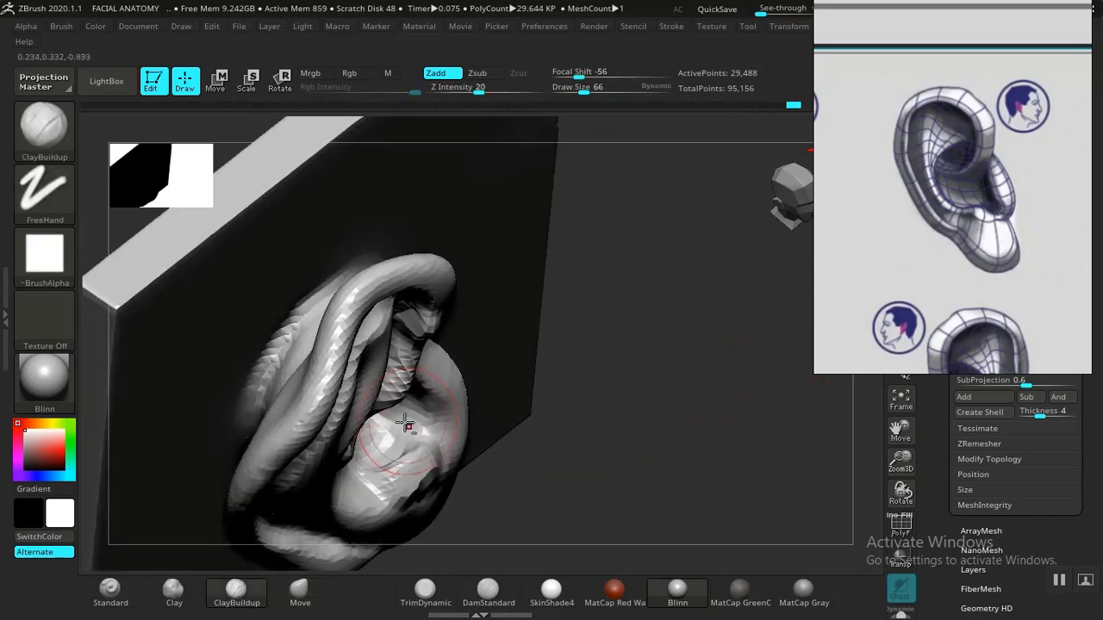
drag(671, 411, 480, 591)
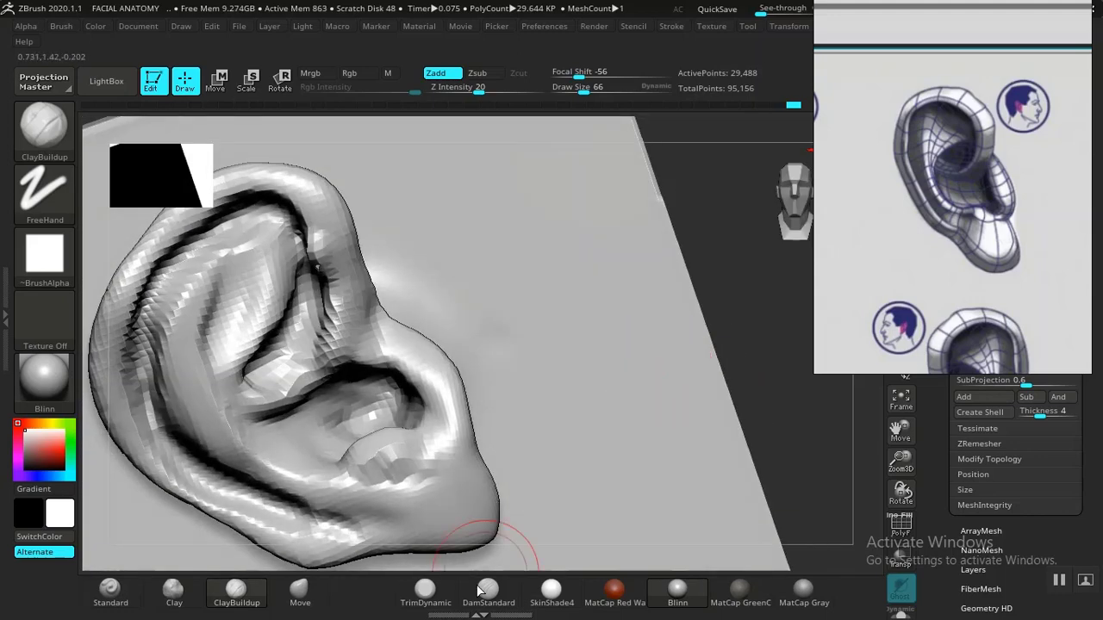
click(425, 591)
click(488, 591)
drag(591, 487, 735, 372)
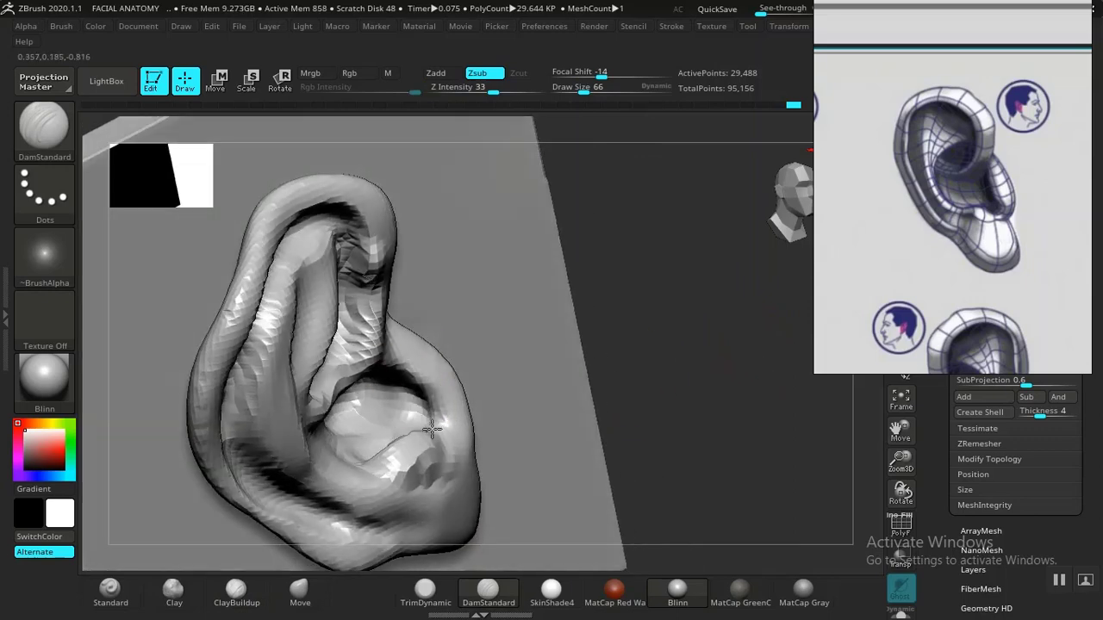
drag(753, 418, 758, 388)
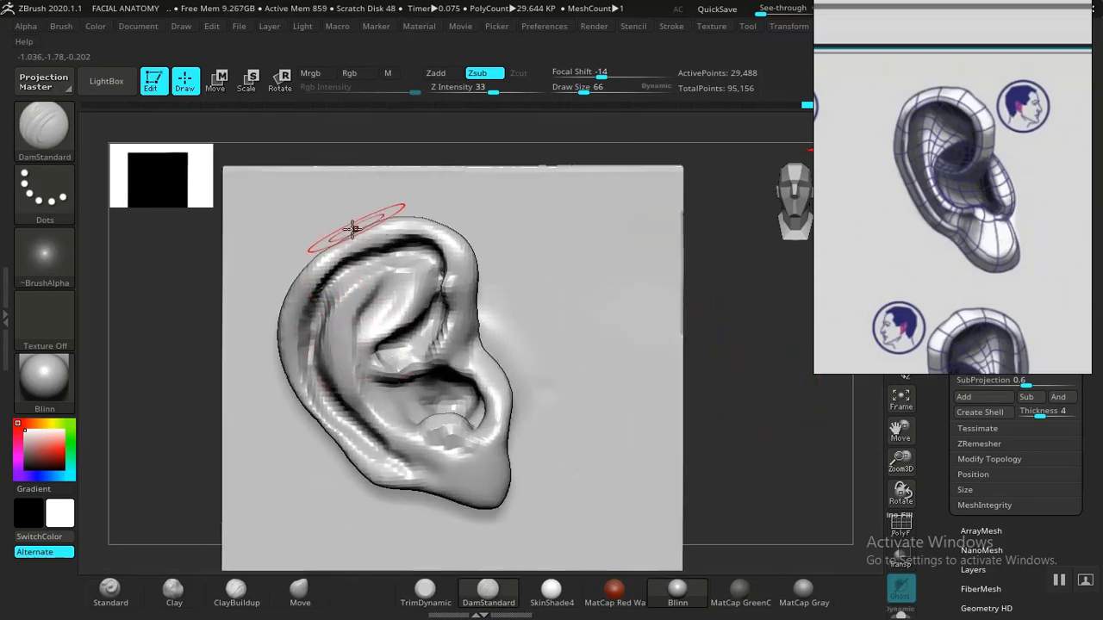
key(bracketright)
key(bracketright)
key(bracketright)
key(bracketright)
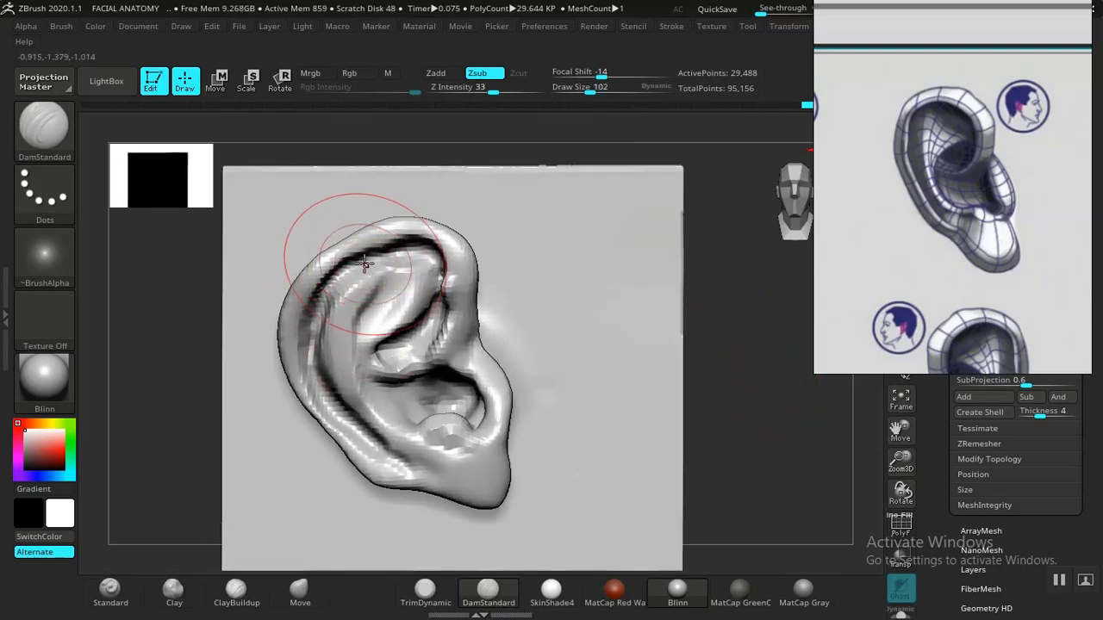
mouse_move(152, 467)
mouse_down()
mouse_move(128, 448)
mouse_move(288, 382)
mouse_move(235, 408)
mouse_move(278, 423)
mouse_move(340, 530)
mouse_up()
key(shift+f)
key(shift+f)
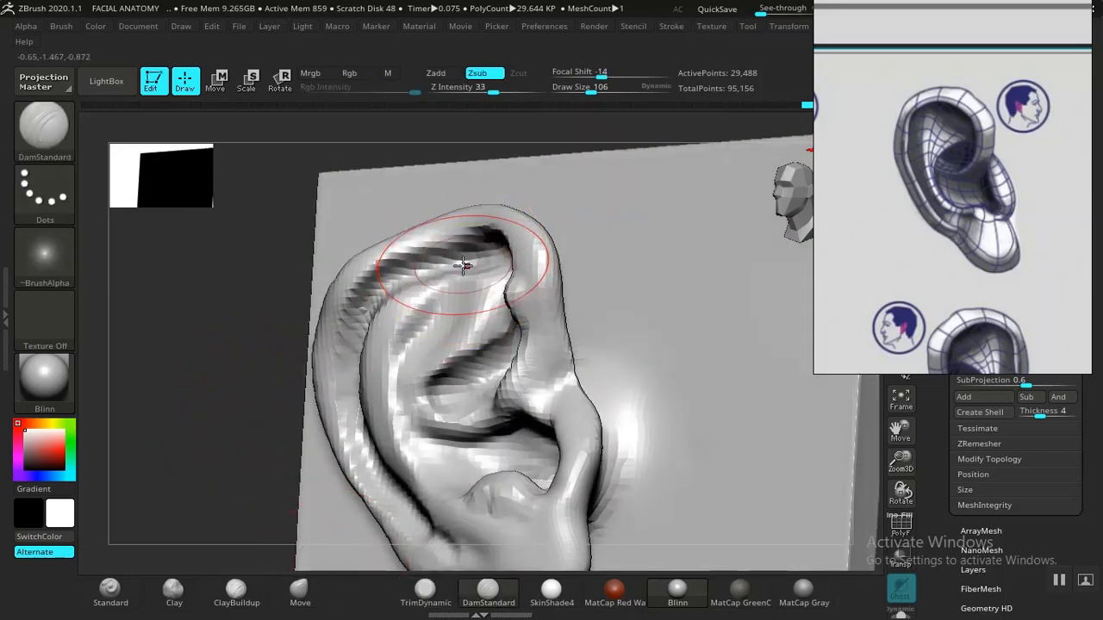
key(bracketleft)
key(bracketleft)
key(bracketleft)
mouse_move(476, 258)
mouse_down()
mouse_move(349, 289)
mouse_move(347, 389)
mouse_move(379, 474)
mouse_up()
key(ctrl+z)
Step: Lower the DamStandard brush's Z Intensity to 18
mouse_move(201, 345)
mouse_down()
mouse_move(185, 354)
mouse_move(234, 405)
mouse_move(258, 402)
mouse_up()
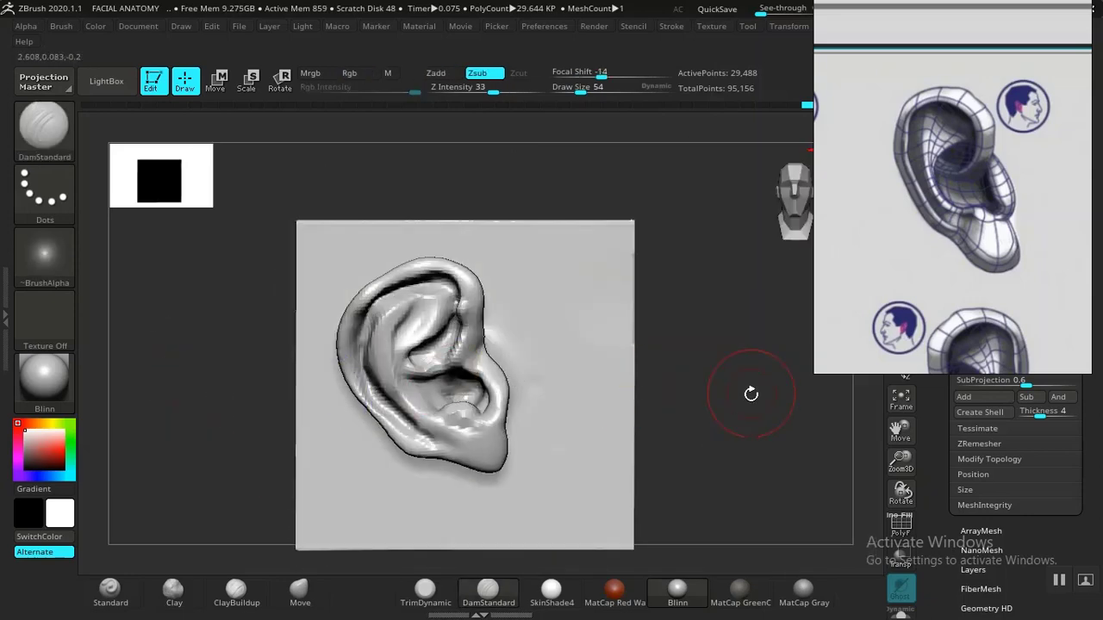
mouse_move(751, 394)
alt+mouse_down()
mouse_move(734, 466)
mouse_move(732, 452)
alt+mouse_up()
mouse_move(405, 400)
shift+mouse_down()
mouse_move(374, 387)
mouse_move(365, 414)
mouse_move(411, 370)
shift+mouse_up()
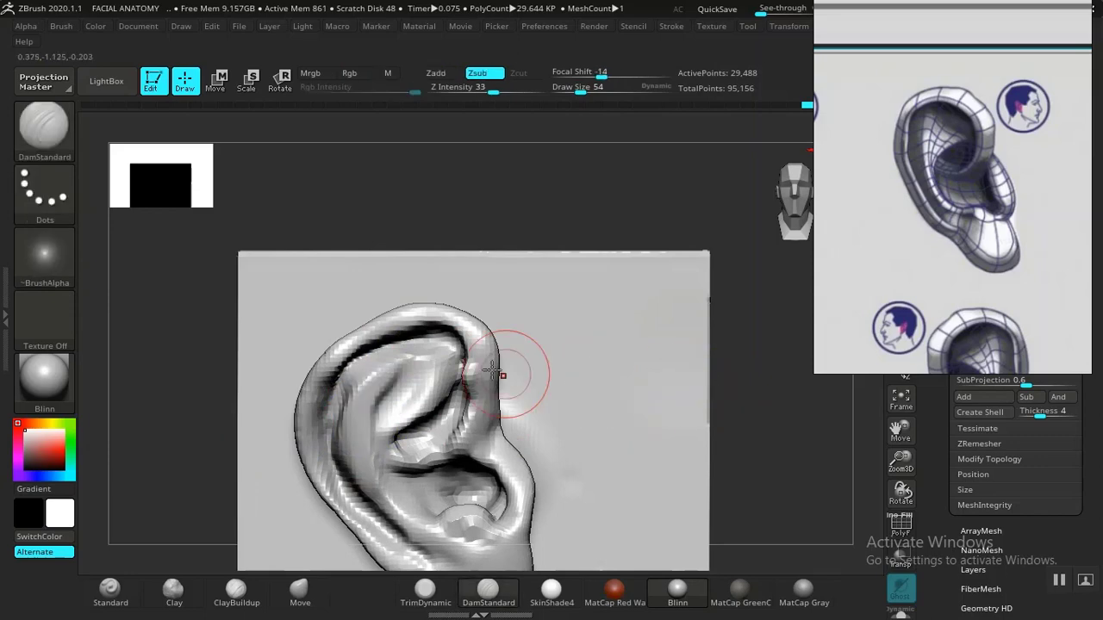
drag(487, 93, 477, 91)
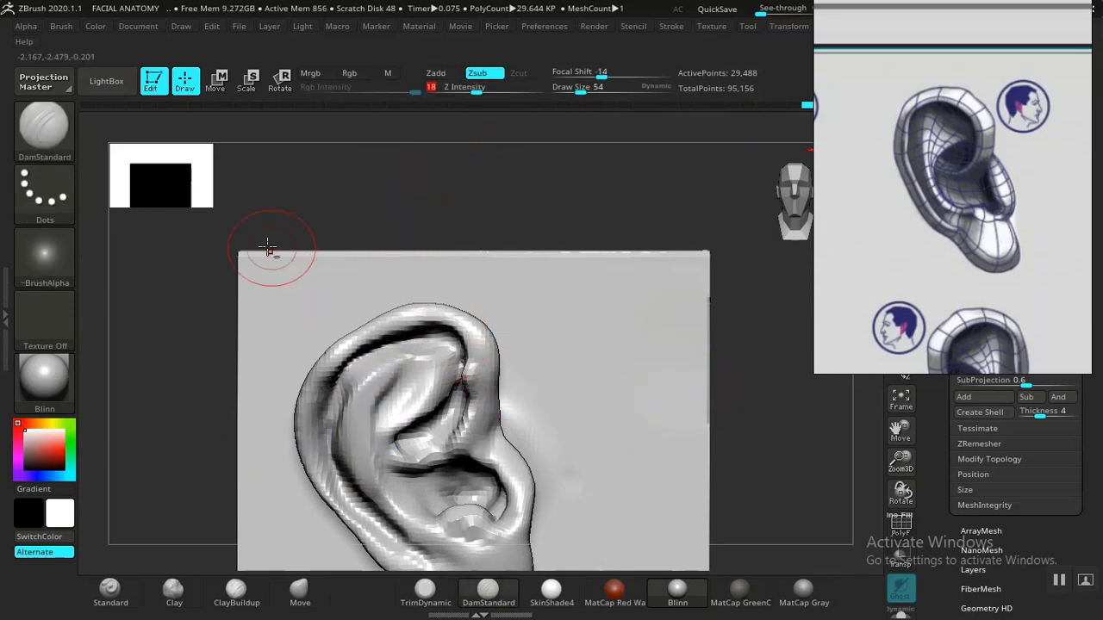
alt+drag(267, 231, 310, 232)
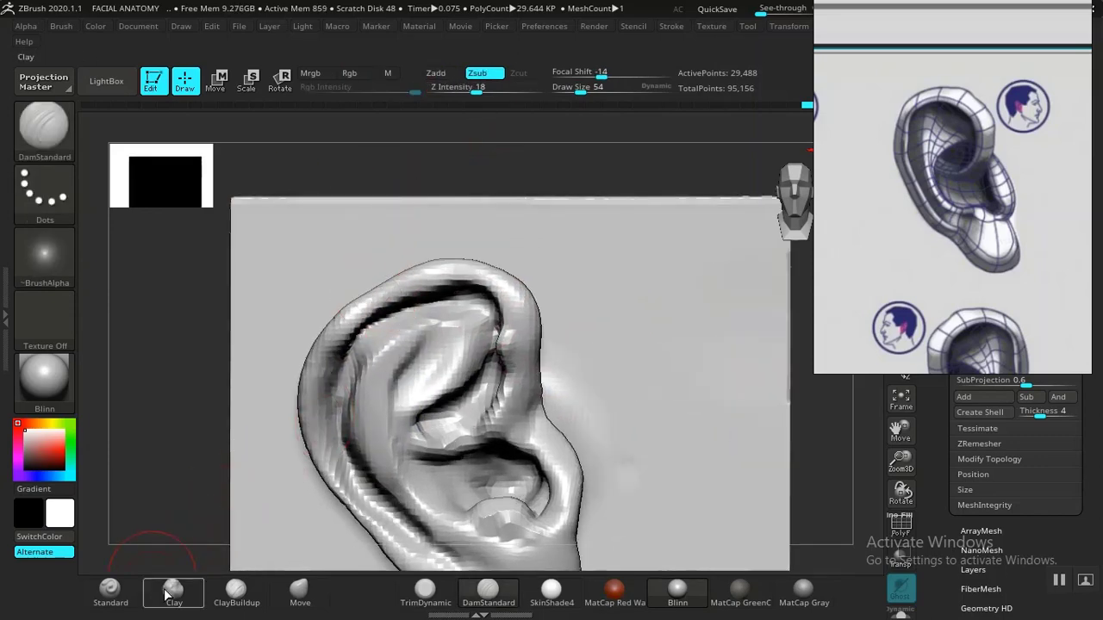
Step: Carve the hollow between the two upper inner folds with the Standard brush at Z Intensity 8 and draw size 54
click(111, 592)
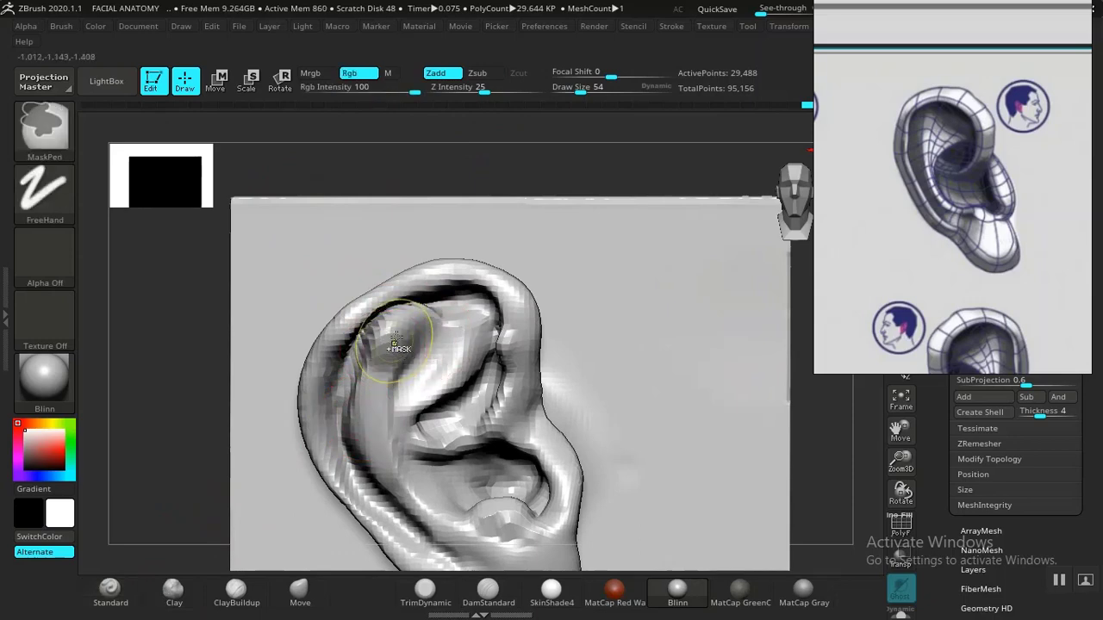
drag(487, 90, 462, 89)
mouse_move(392, 315)
mouse_down()
mouse_move(336, 297)
mouse_move(391, 352)
mouse_up()
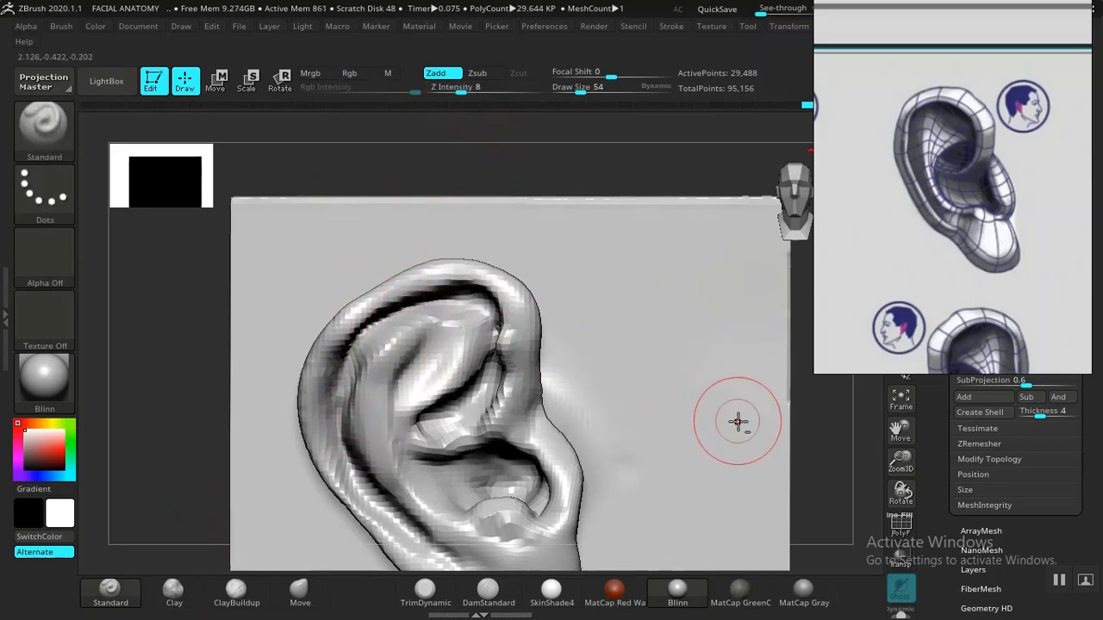
mouse_move(808, 420)
mouse_down()
mouse_move(830, 399)
mouse_move(787, 413)
mouse_move(813, 450)
mouse_move(424, 438)
mouse_up()
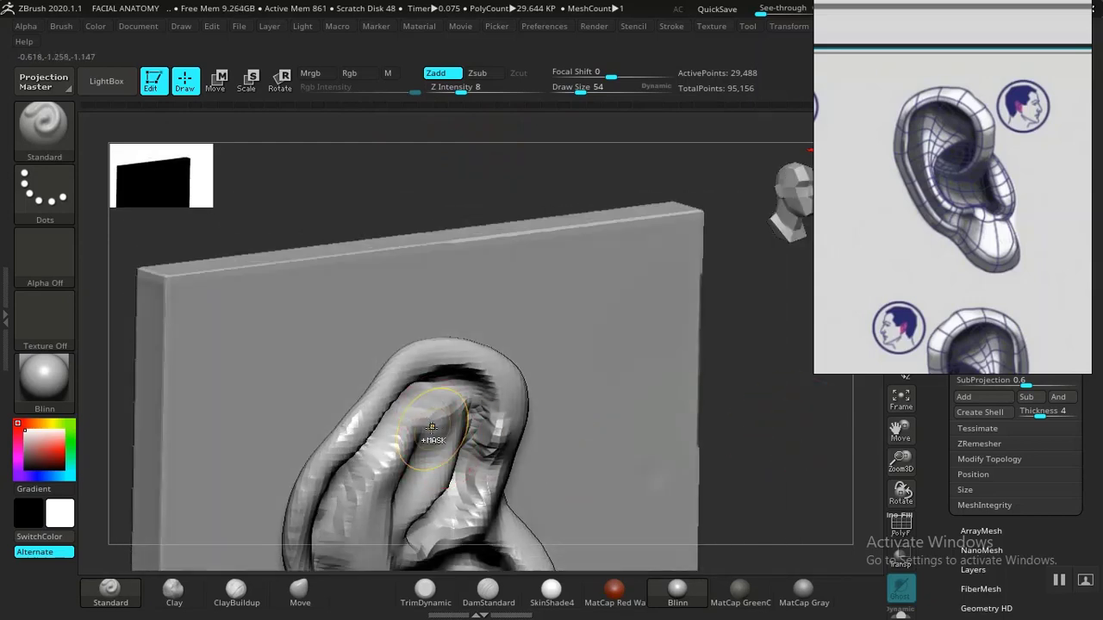
key(ctrl+z)
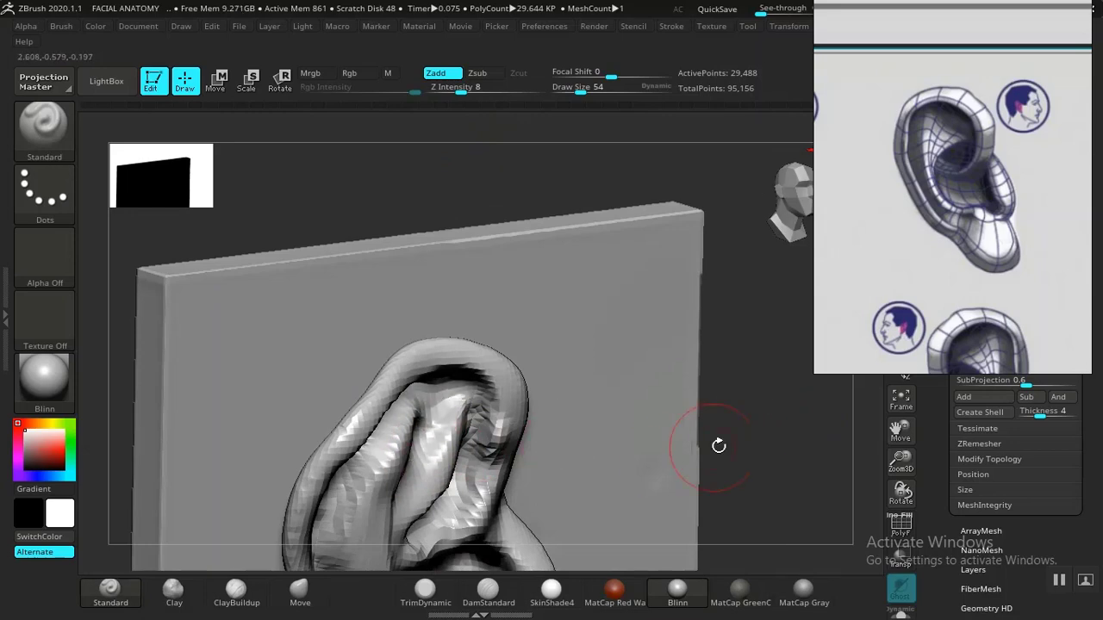
mouse_move(718, 446)
mouse_down()
mouse_move(529, 436)
mouse_move(443, 479)
mouse_up()
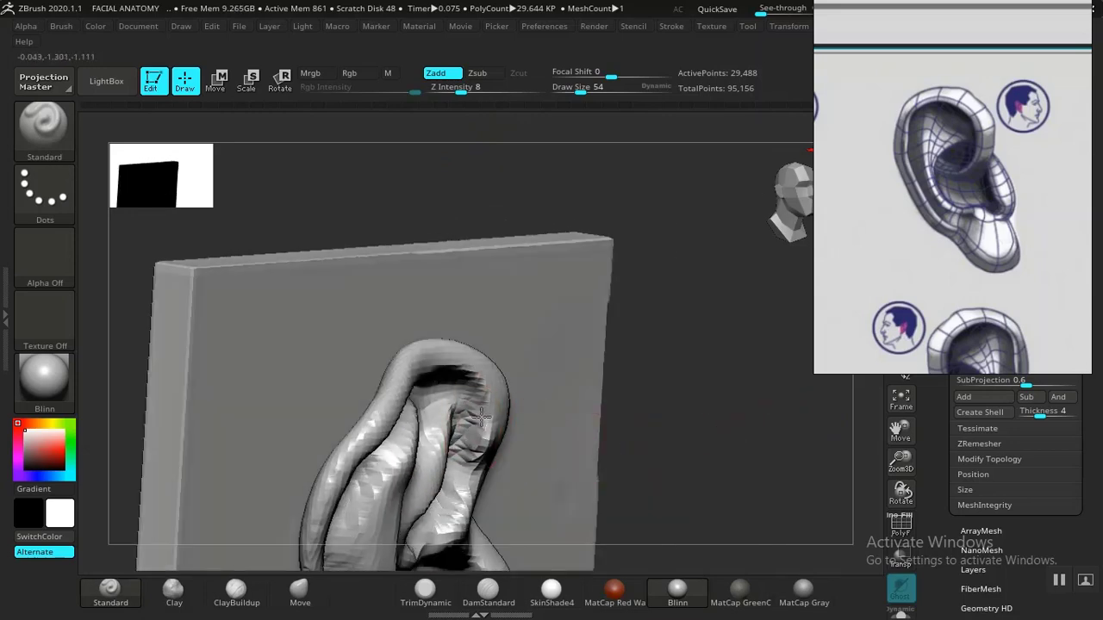
mouse_move(736, 457)
shift+mouse_down()
mouse_move(660, 382)
mouse_move(635, 284)
mouse_move(661, 438)
mouse_move(709, 370)
mouse_move(431, 468)
shift+mouse_up()
key(shift)
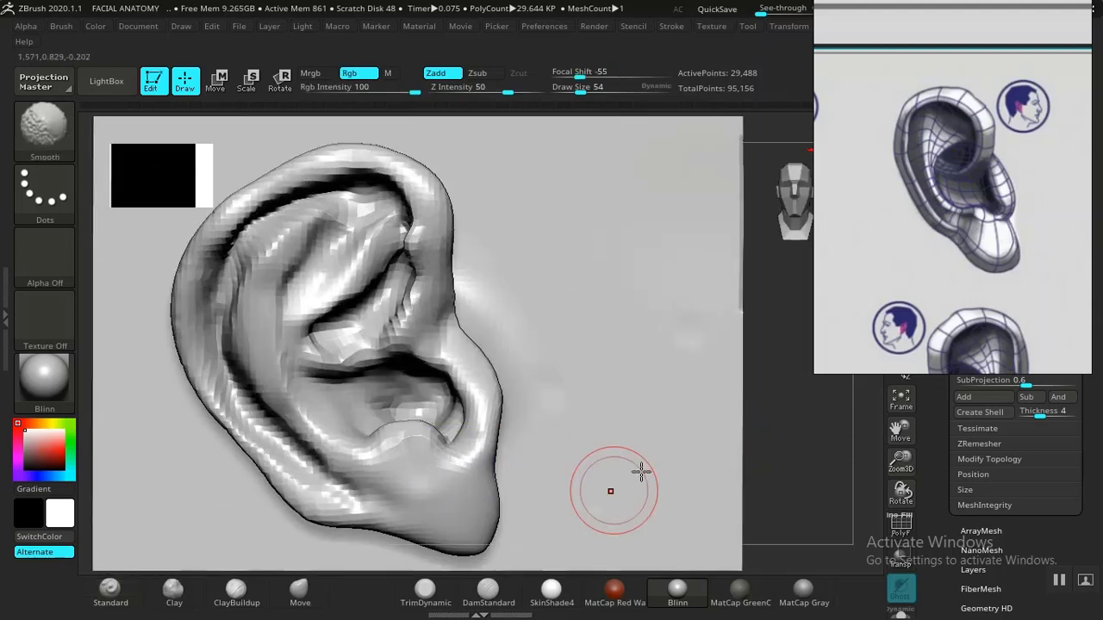
Step: Reshape the ear's upper and rear outline and shift the inner folds with the Move brush at draw size 126
drag(836, 453, 509, 401)
alt+drag(776, 398, 567, 401)
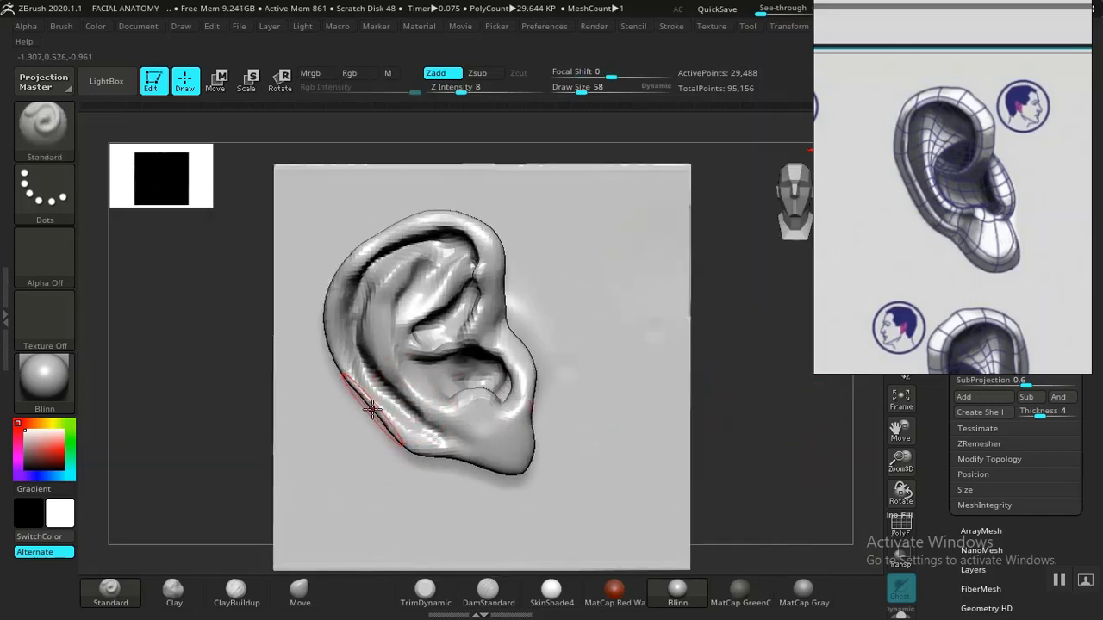
click(299, 589)
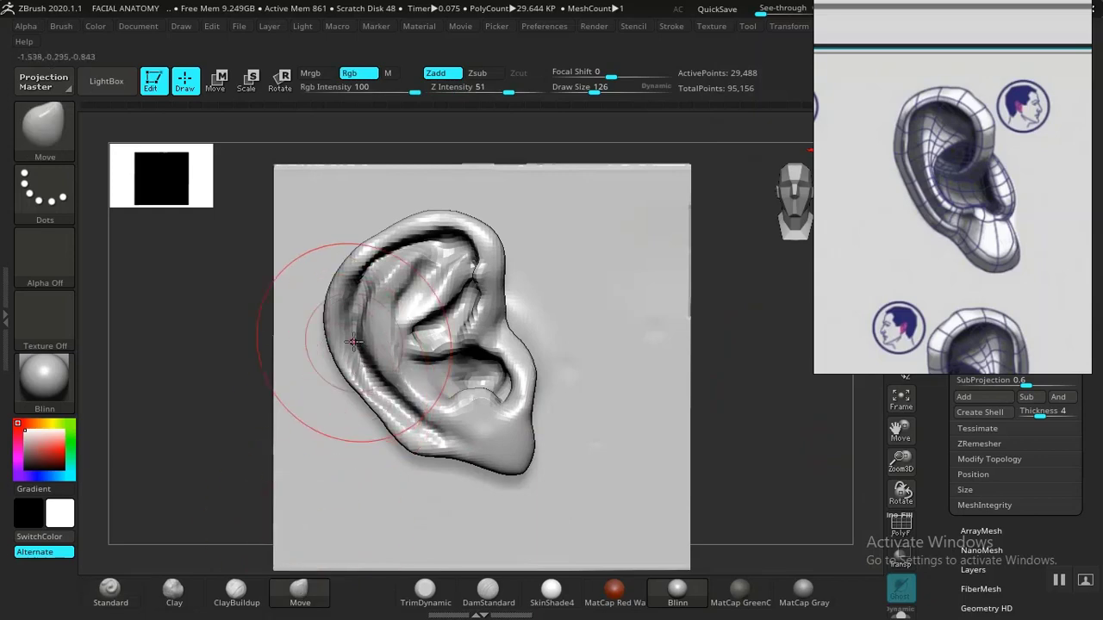
mouse_move(353, 319)
mouse_down()
mouse_move(407, 219)
mouse_move(384, 229)
mouse_up()
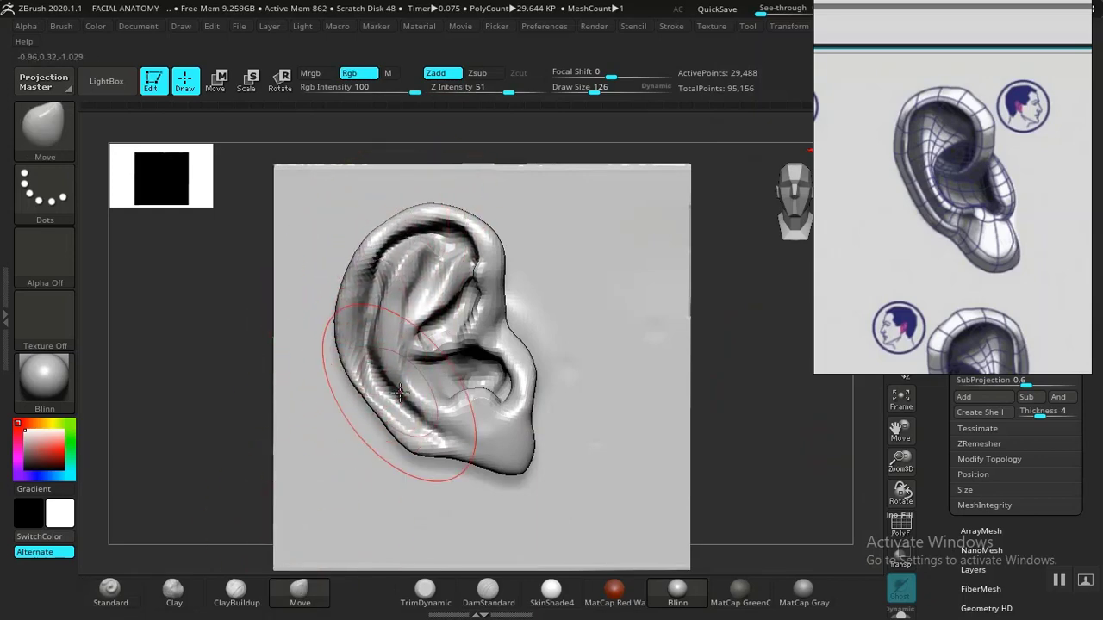
drag(429, 443, 415, 444)
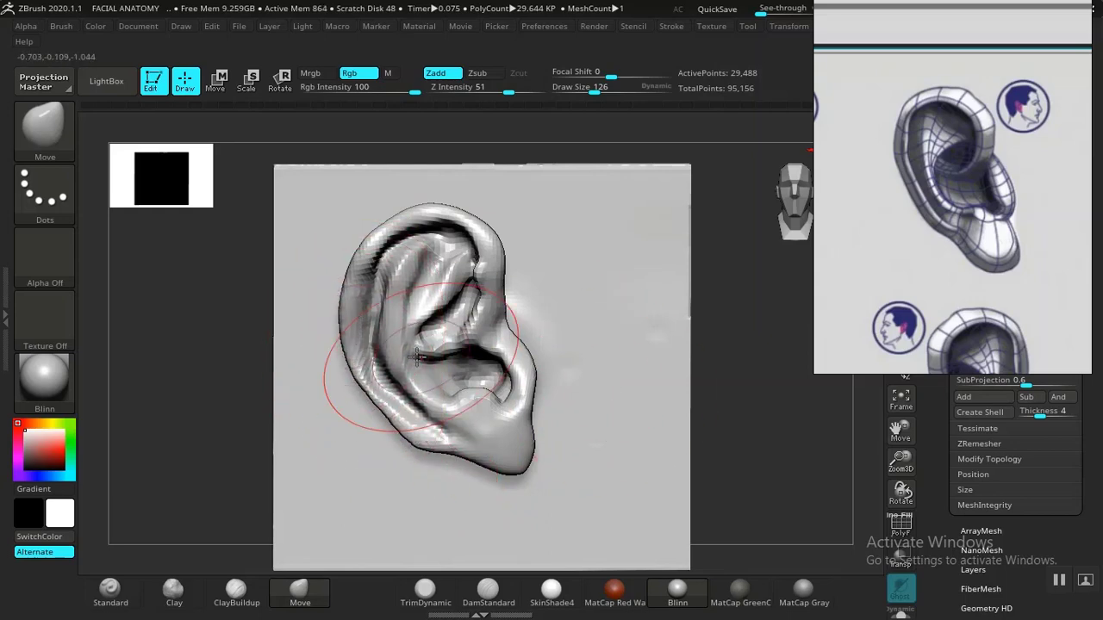
drag(397, 358, 386, 360)
mouse_move(773, 428)
alt+mouse_down()
mouse_move(741, 425)
mouse_move(748, 440)
mouse_move(747, 430)
alt+mouse_up()
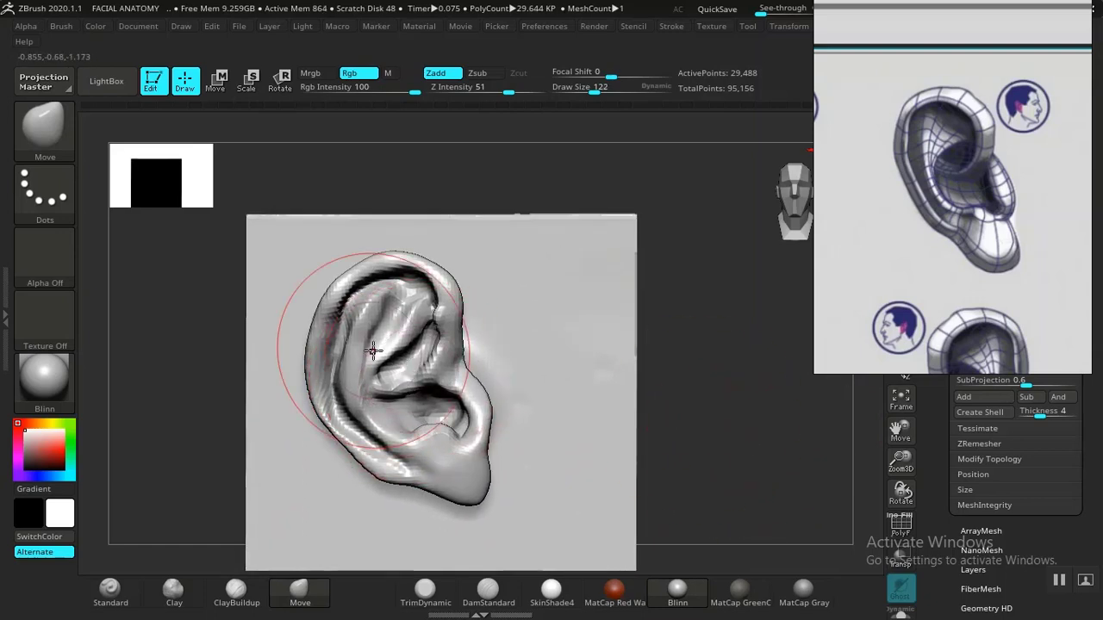
Step: Define the upper inner folds and the groove beside them with the Standard brush at draw size 50 and Z Intensity 8
key(bracketleft)
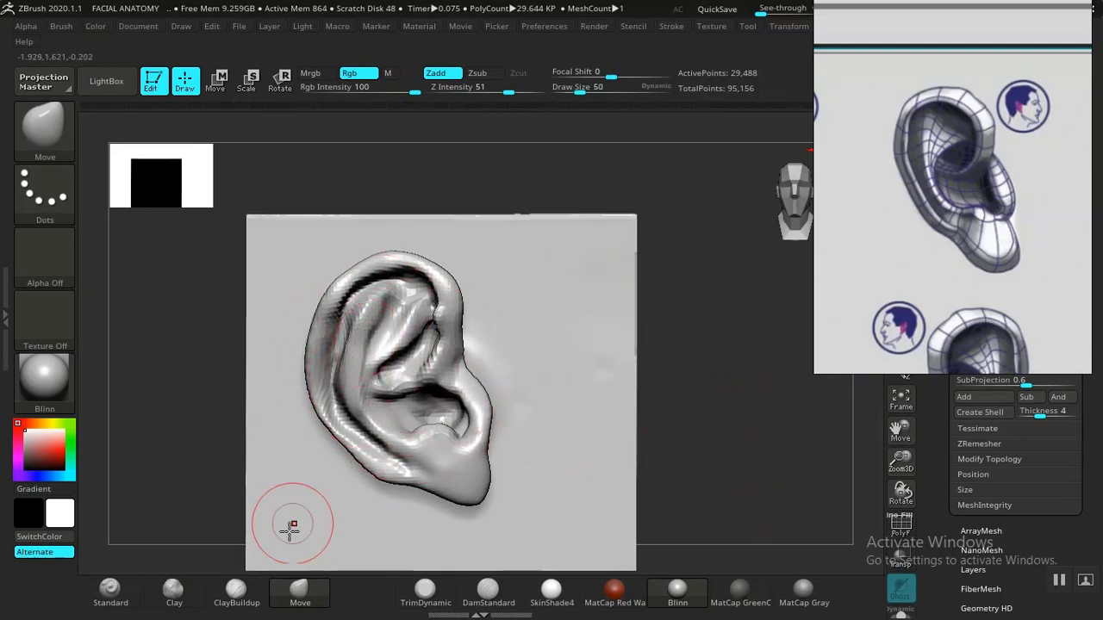
click(111, 592)
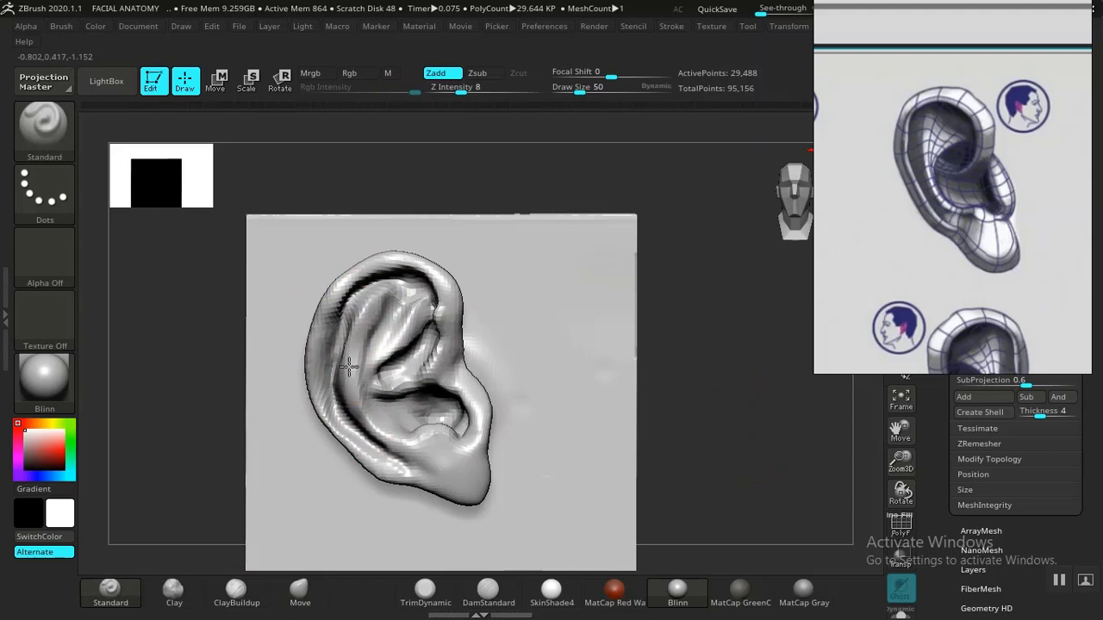
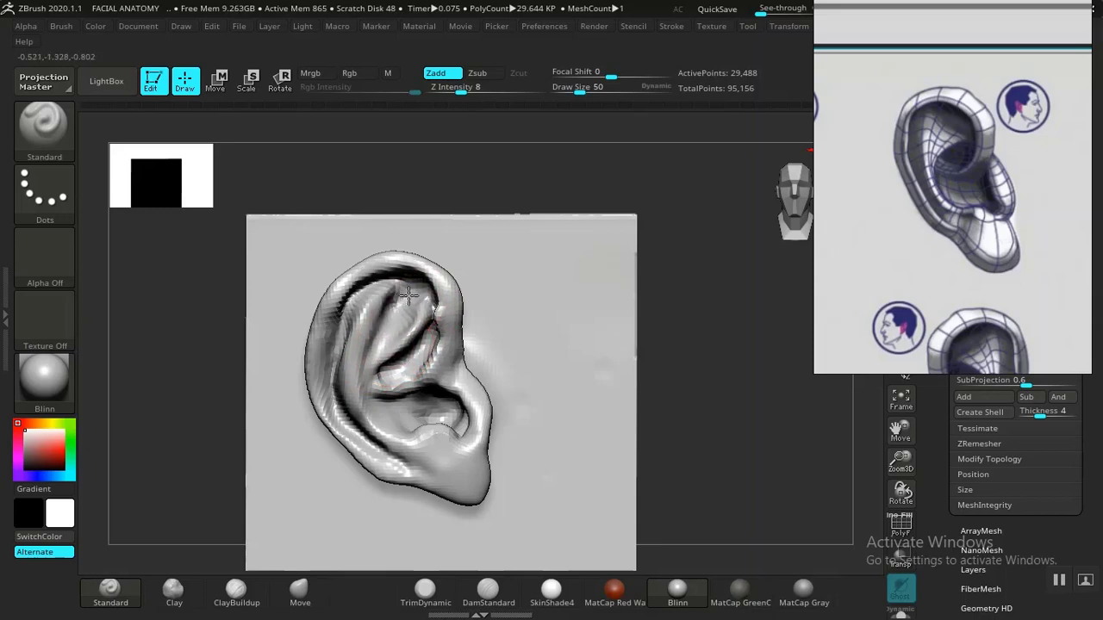
mouse_move(408, 296)
mouse_down()
mouse_move(355, 303)
mouse_move(335, 358)
mouse_up()
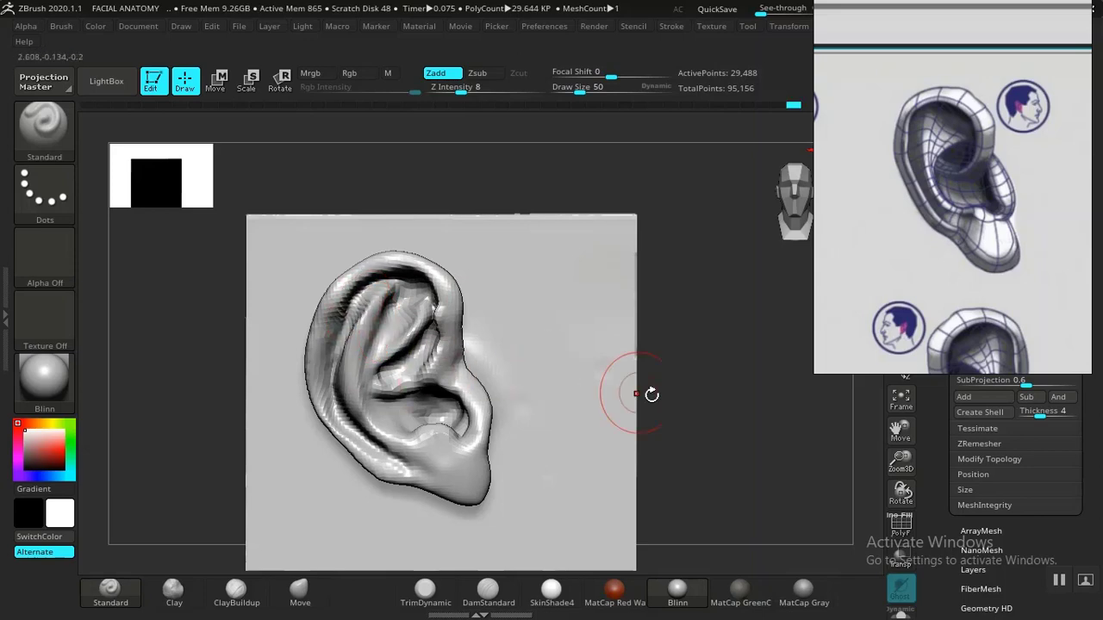
Step: Refine the lower upper-inner fold and its junction with the front rim using the Standard brush at draw size 50 and Z Intensity 8
alt+drag(756, 418, 739, 435)
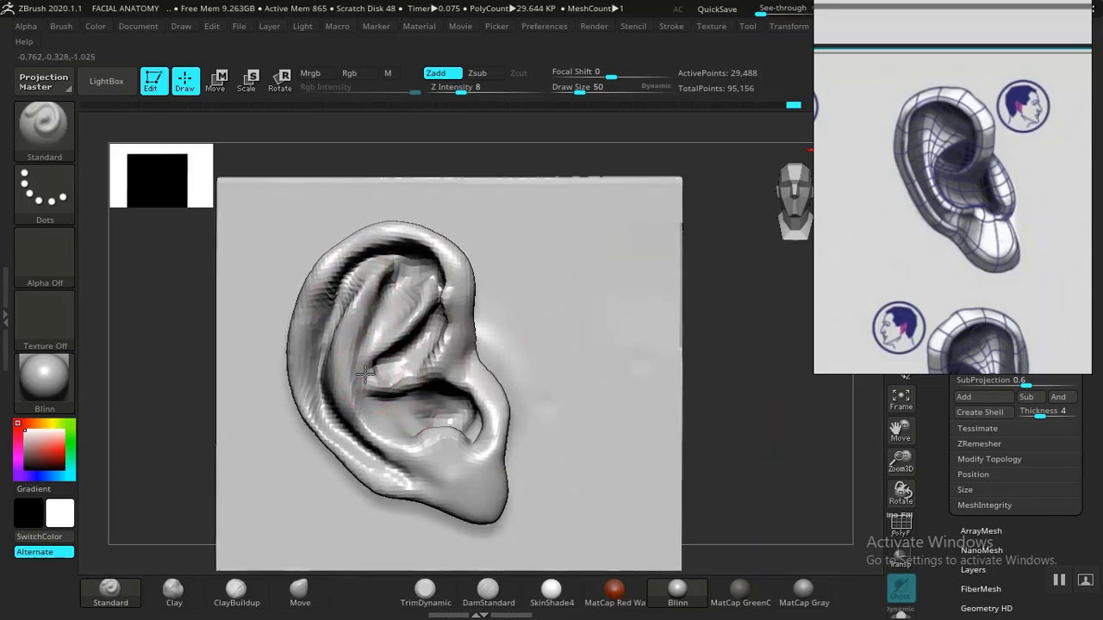
drag(365, 374, 391, 366)
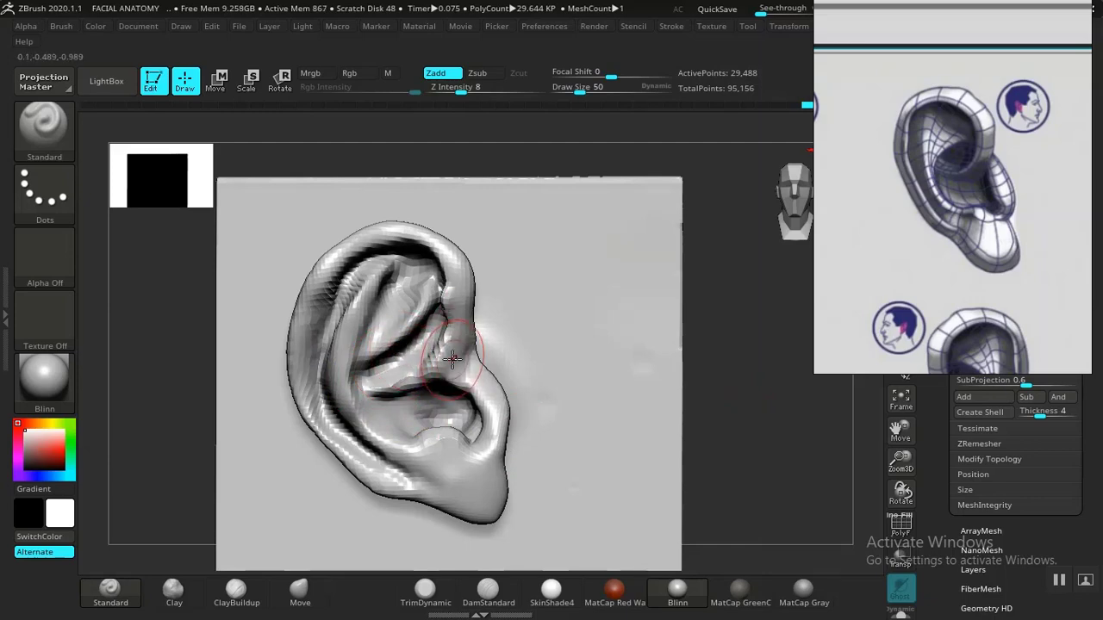
drag(450, 352, 449, 338)
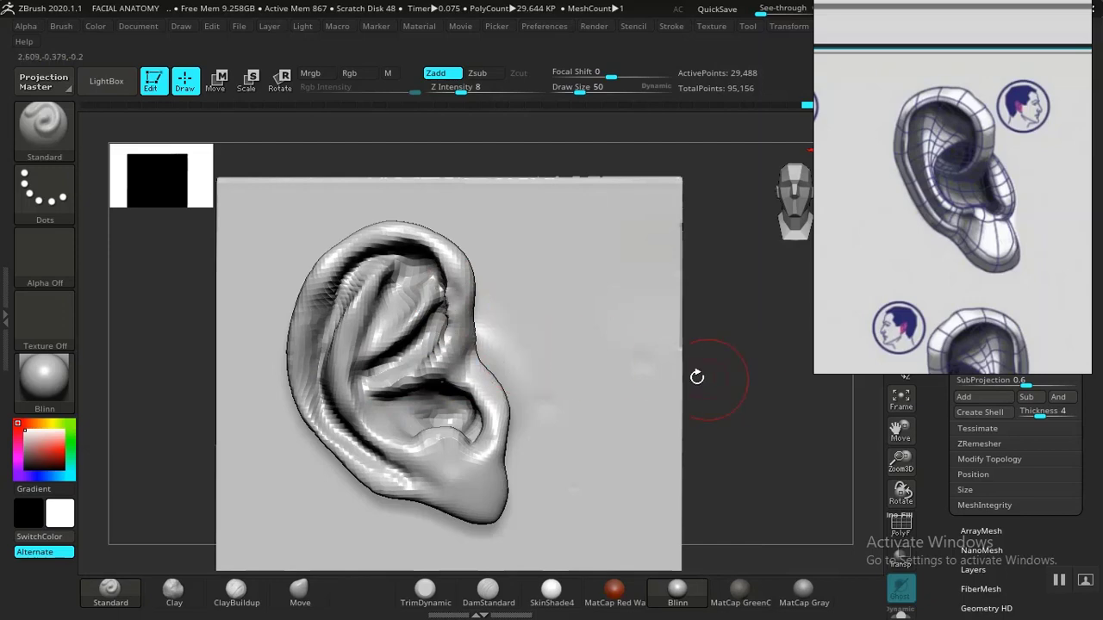
key(shift)
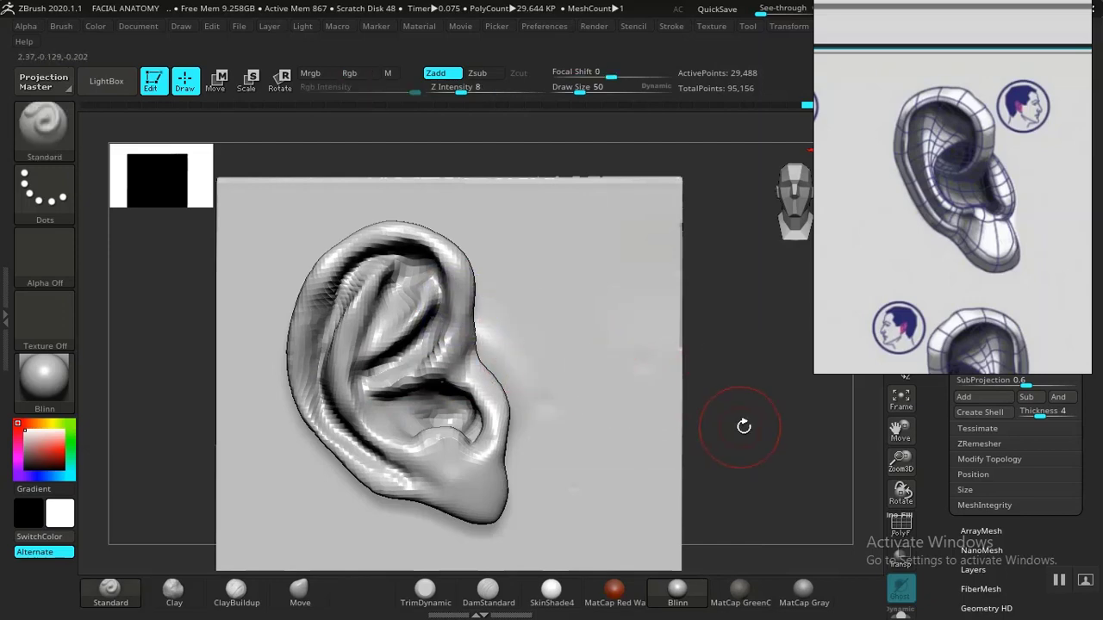
mouse_move(744, 423)
mouse_down()
mouse_move(738, 402)
mouse_move(754, 465)
mouse_move(737, 431)
mouse_up()
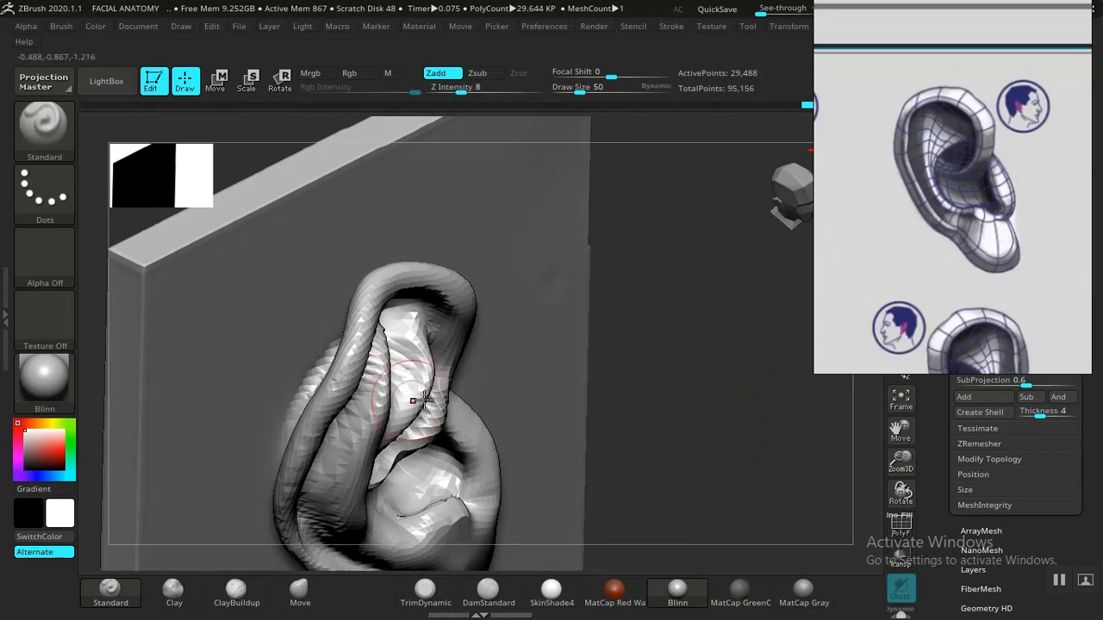
drag(707, 389, 538, 352)
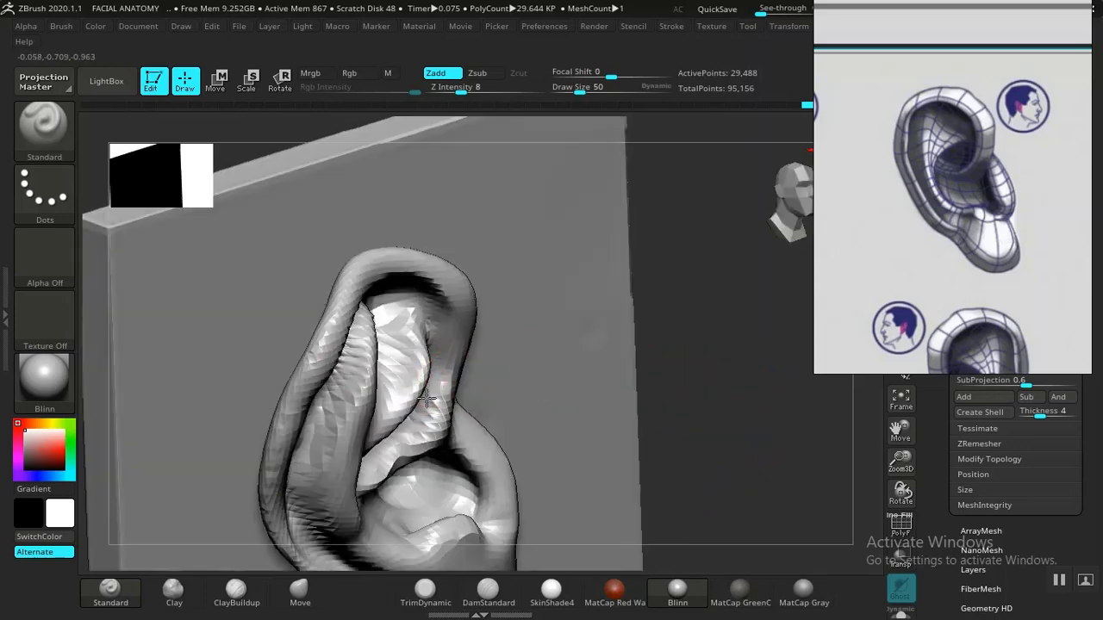
mouse_move(431, 347)
mouse_down()
mouse_move(427, 314)
mouse_move(429, 385)
mouse_up()
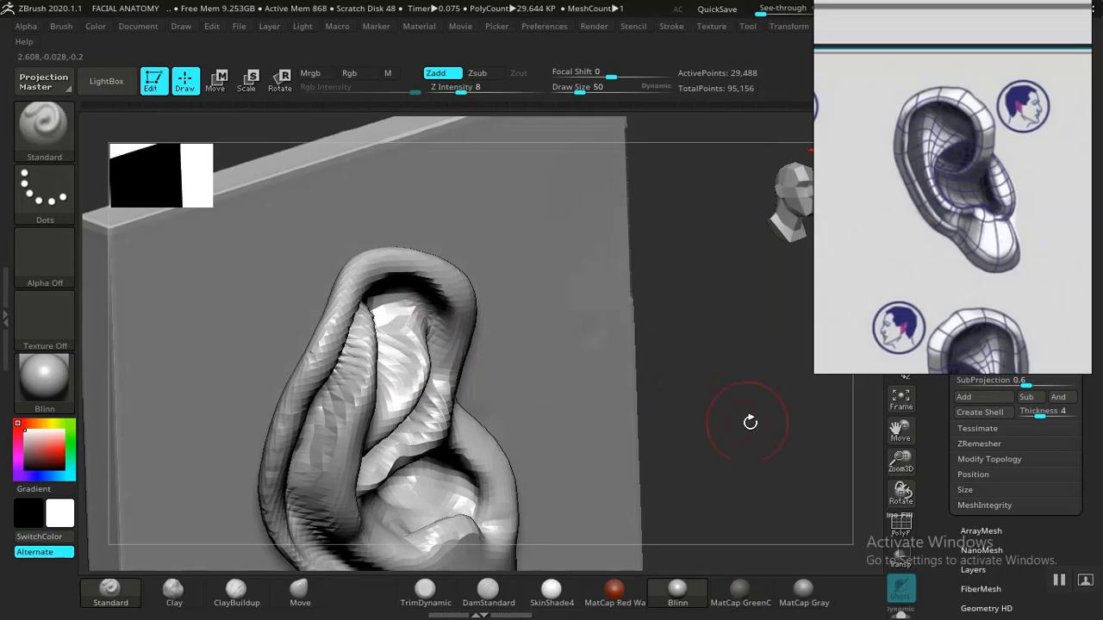
Step: Bring the reference's rear view of the ear beside the model and compare it with the ear's side profile
mouse_move(750, 422)
alt+mouse_down()
mouse_move(706, 374)
mouse_move(631, 365)
alt+mouse_up()
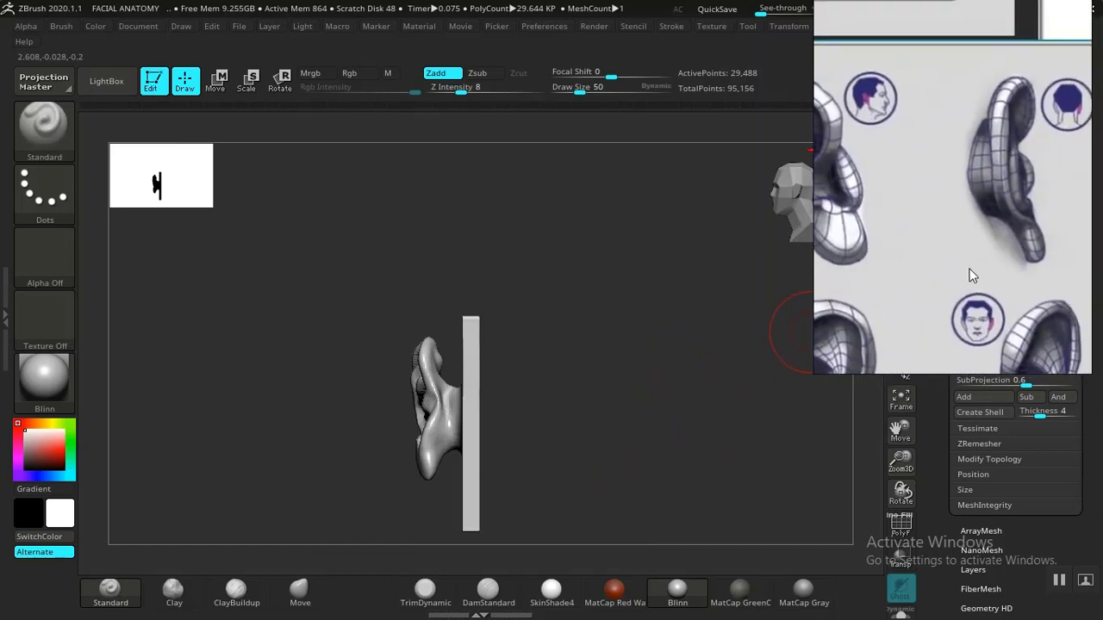
drag(969, 269, 804, 295)
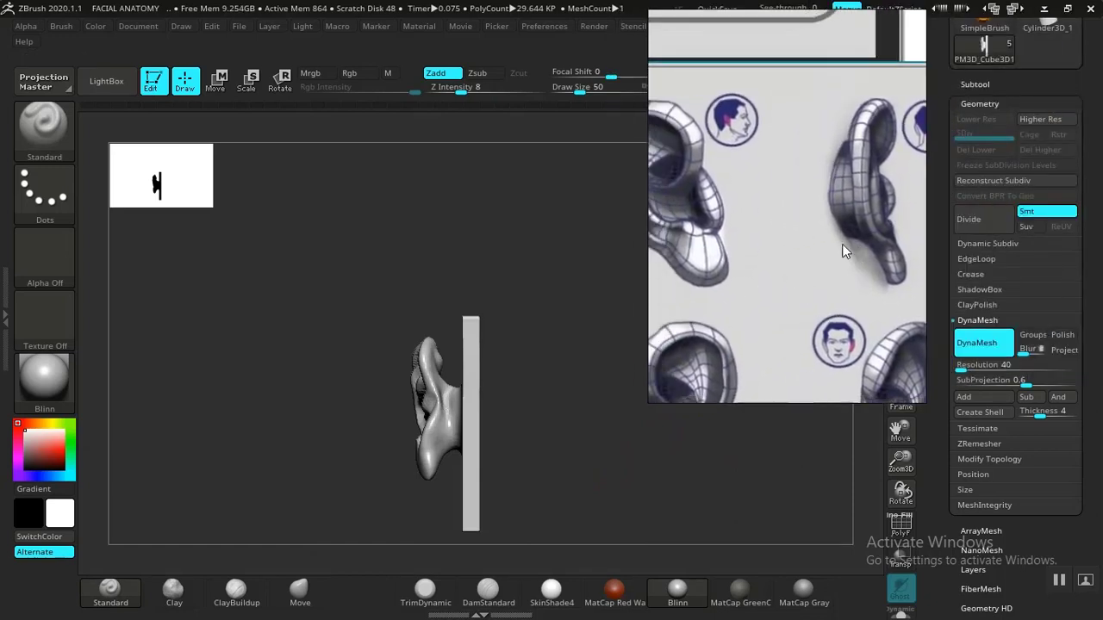
drag(607, 452, 584, 488)
mouse_move(499, 491)
mouse_down()
mouse_move(534, 488)
mouse_move(509, 475)
mouse_move(574, 474)
mouse_move(239, 448)
mouse_move(121, 552)
mouse_up()
Step: Shape the rear rim and the groove along it with the Standard brush at draw size 70 and Z Intensity 8
click(109, 588)
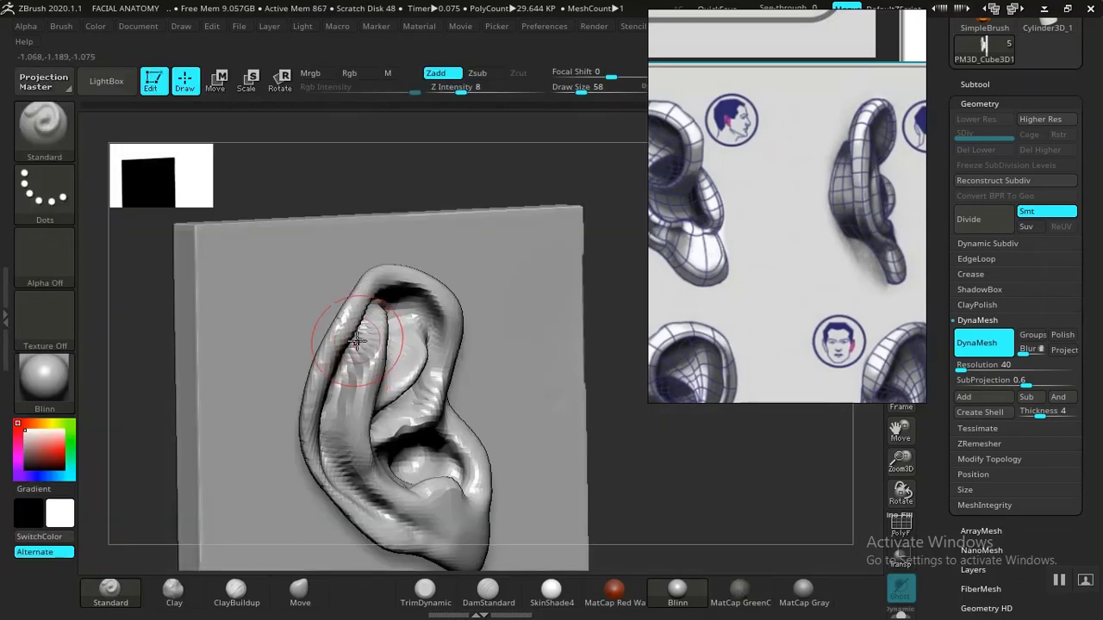
mouse_move(344, 313)
mouse_down()
mouse_move(316, 387)
mouse_move(323, 478)
mouse_move(368, 513)
mouse_up()
mouse_move(333, 347)
mouse_down()
mouse_move(312, 395)
mouse_move(324, 470)
mouse_up()
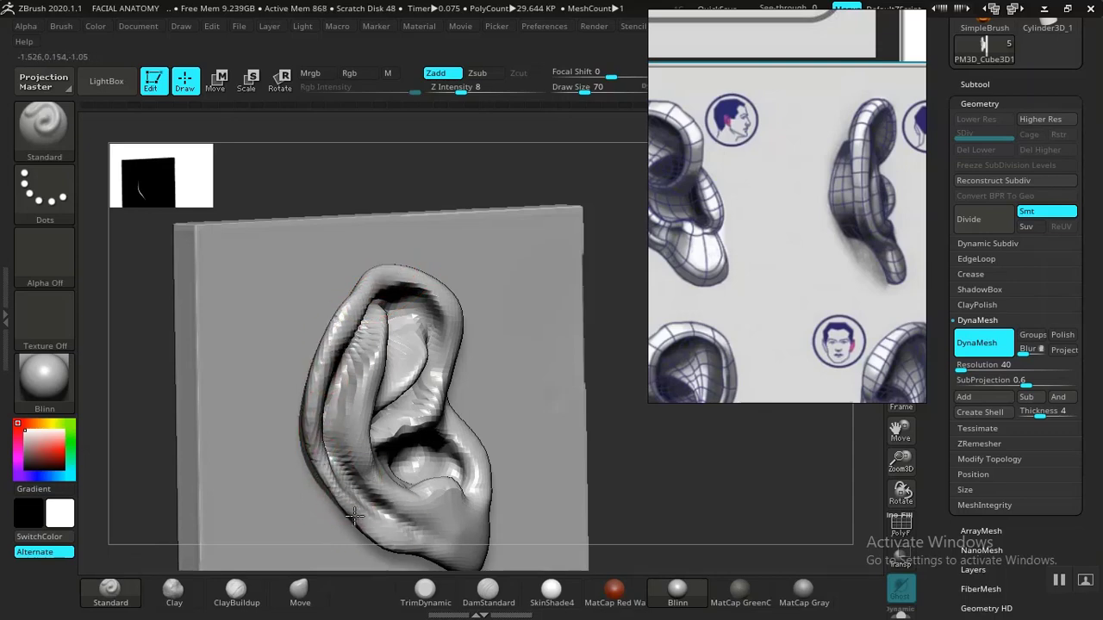
mouse_move(525, 514)
mouse_down()
mouse_move(655, 483)
mouse_move(509, 490)
mouse_move(567, 418)
mouse_move(552, 474)
mouse_move(561, 492)
mouse_move(561, 445)
mouse_move(517, 495)
mouse_up()
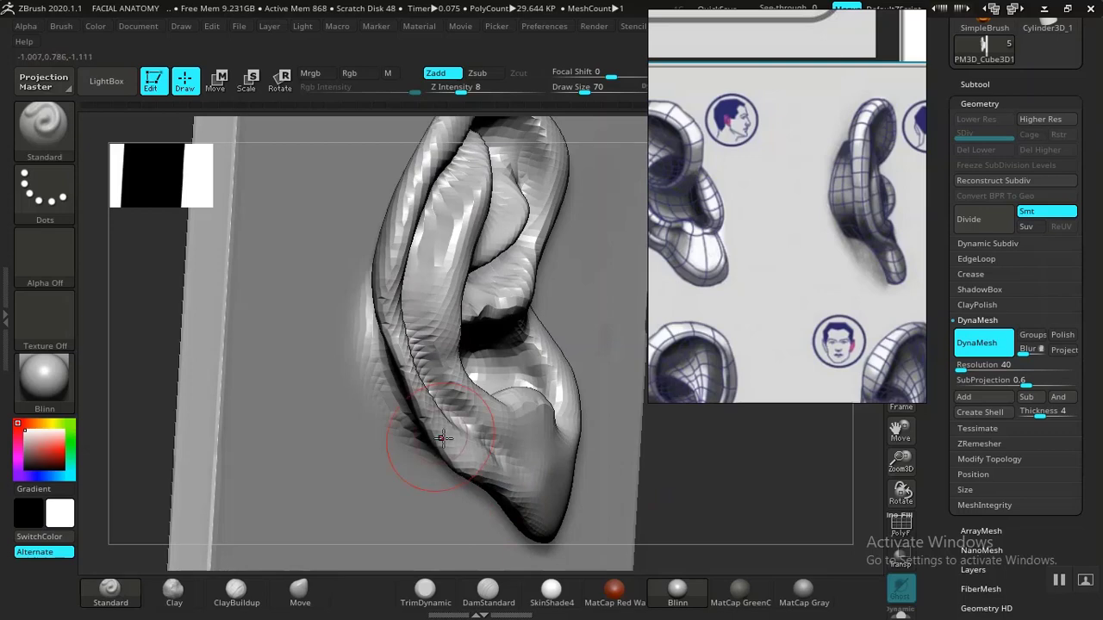
mouse_move(685, 489)
mouse_down()
mouse_move(678, 465)
mouse_move(619, 461)
mouse_move(497, 393)
mouse_up()
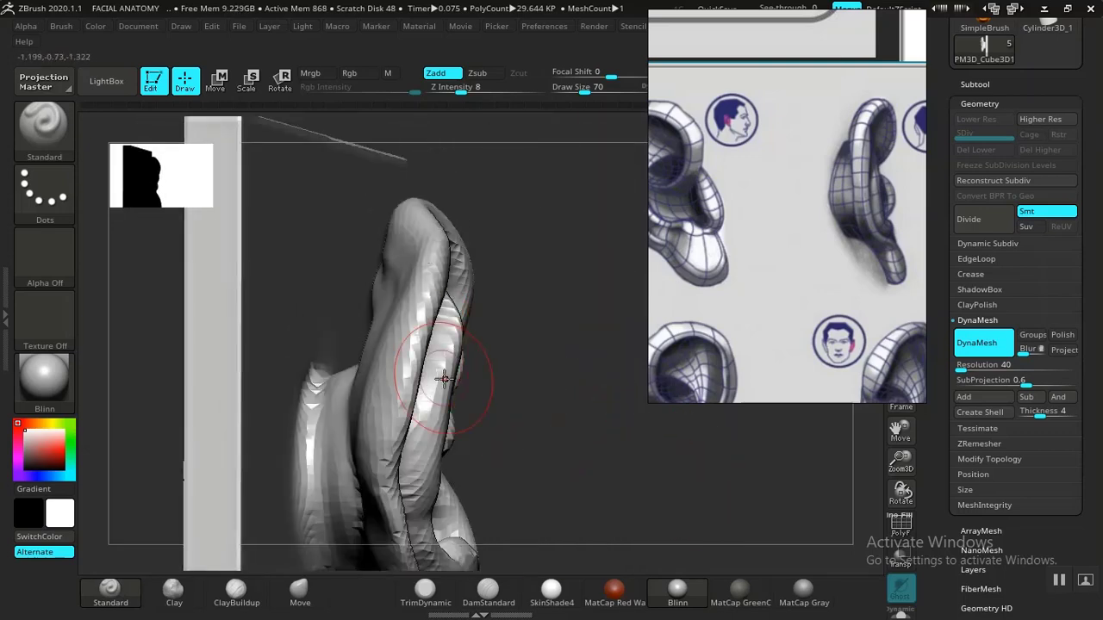
drag(574, 414, 431, 362)
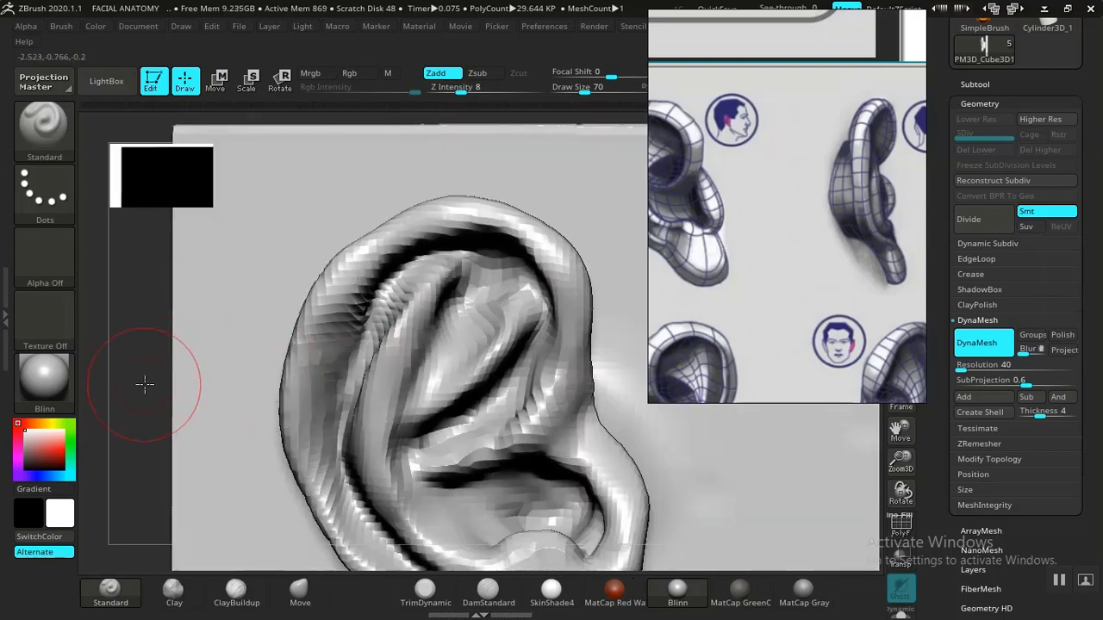
alt+drag(146, 385, 309, 485)
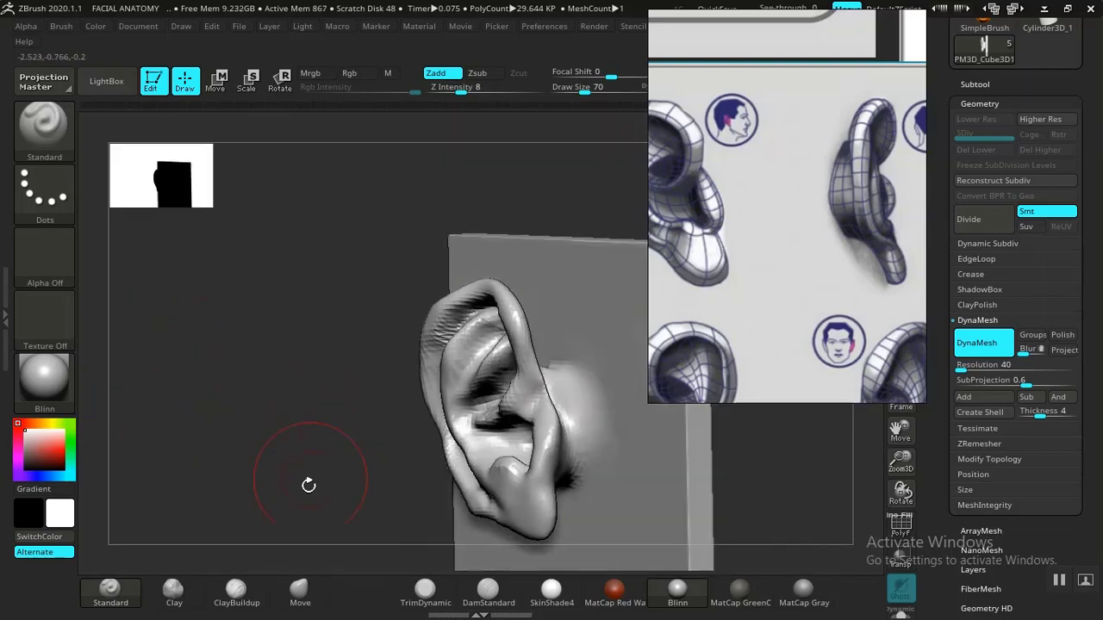
Step: Reshape the rear rim and the long inner fold beside it with the Move brush at draw size 78 and Z Intensity 51
click(300, 589)
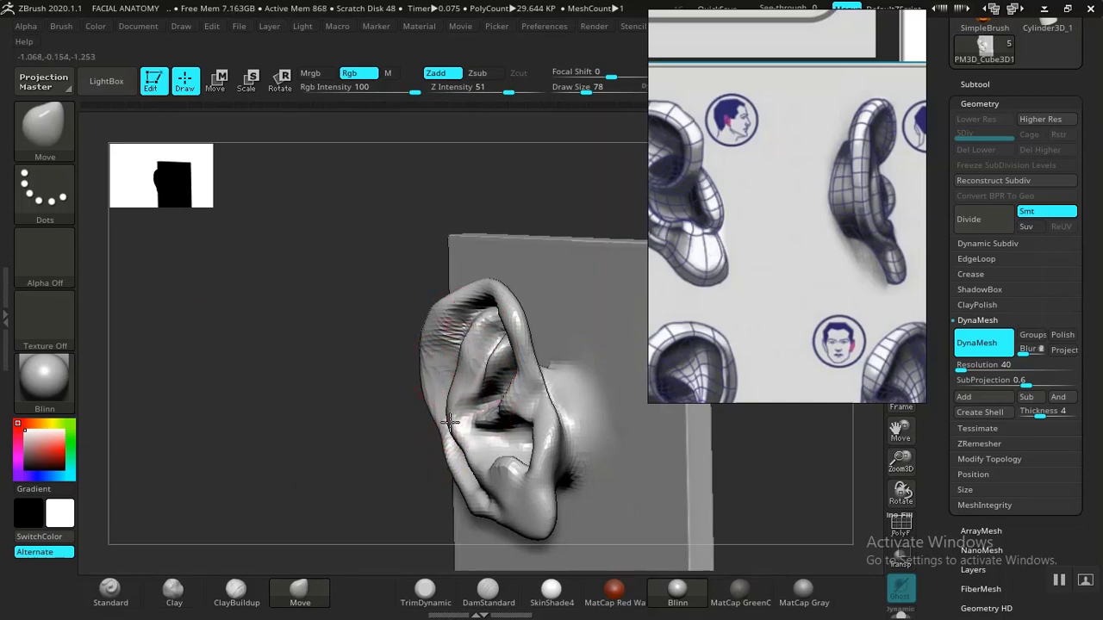
drag(354, 445, 593, 466)
drag(482, 441, 453, 433)
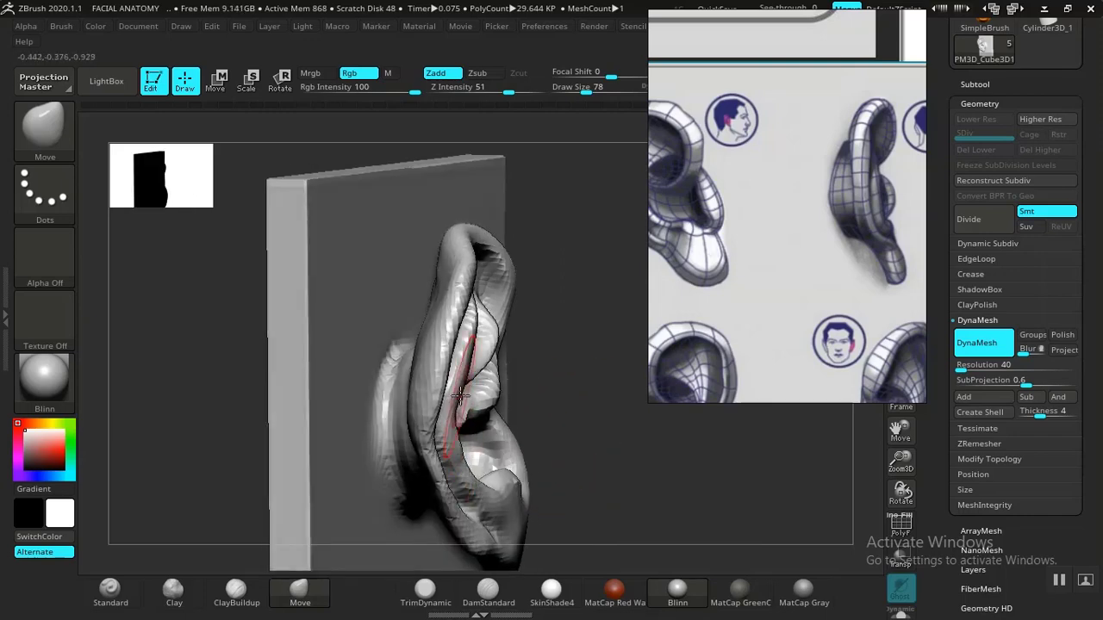
drag(569, 424, 549, 428)
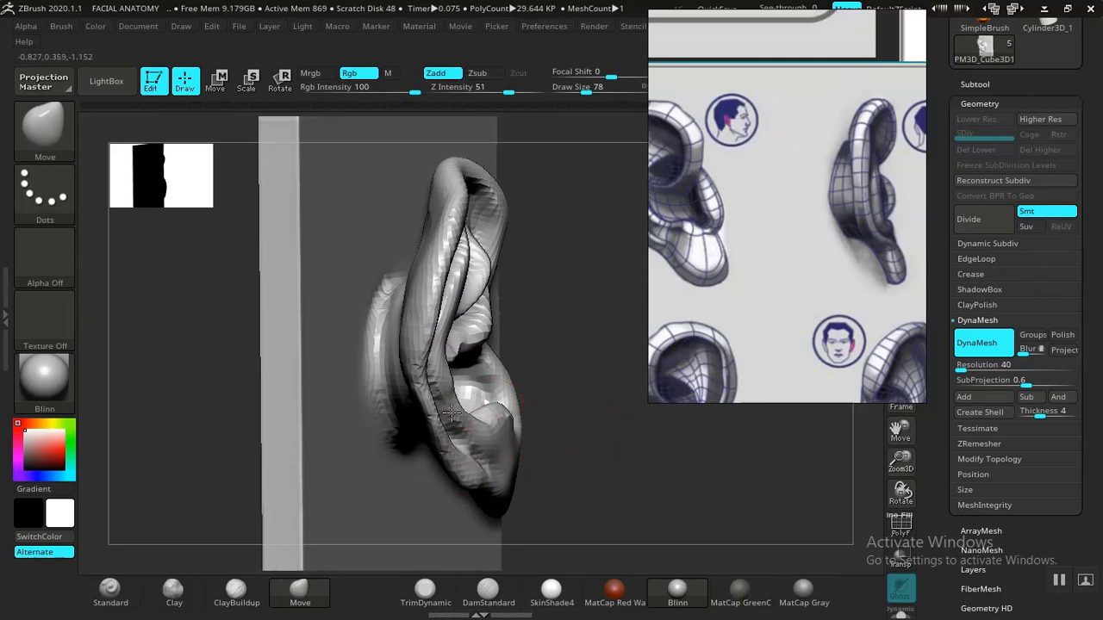
drag(603, 381, 479, 390)
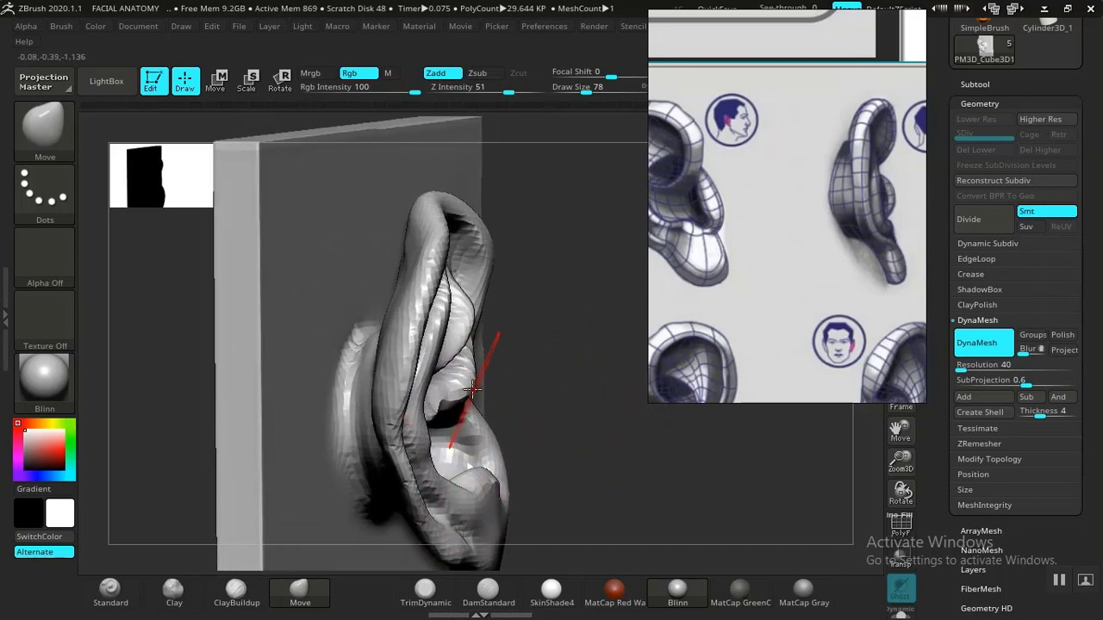
drag(594, 404, 326, 454)
Step: Show the reference's front view of the ear and smooth the area where the tragus meets the base plate
middle_drag(744, 334, 804, 292)
mouse_move(257, 457)
mouse_down()
mouse_move(267, 465)
mouse_move(270, 450)
mouse_move(292, 517)
mouse_up()
shift+drag(521, 424, 505, 353)
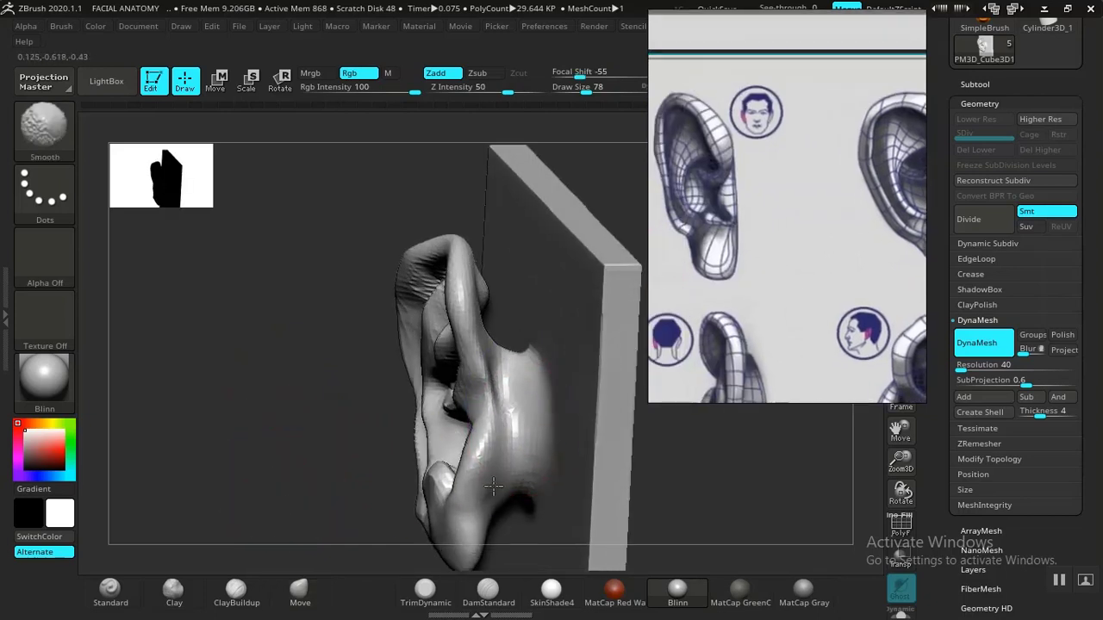
mouse_move(296, 505)
mouse_down()
mouse_move(259, 485)
mouse_move(341, 488)
mouse_up()
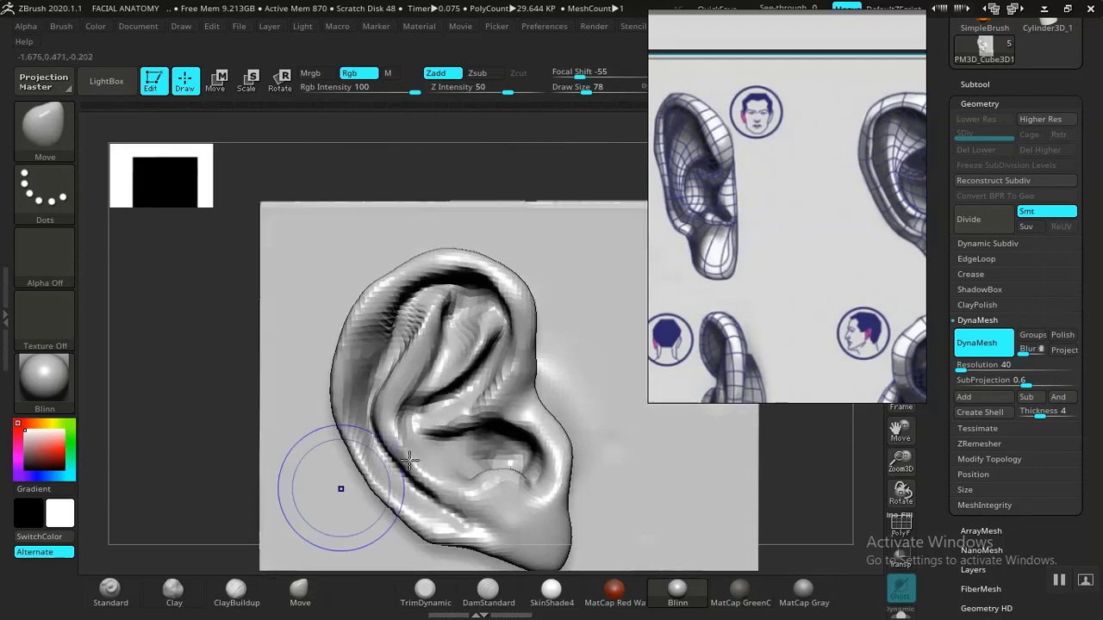
alt+drag(190, 406, 196, 343)
drag(204, 460, 142, 459)
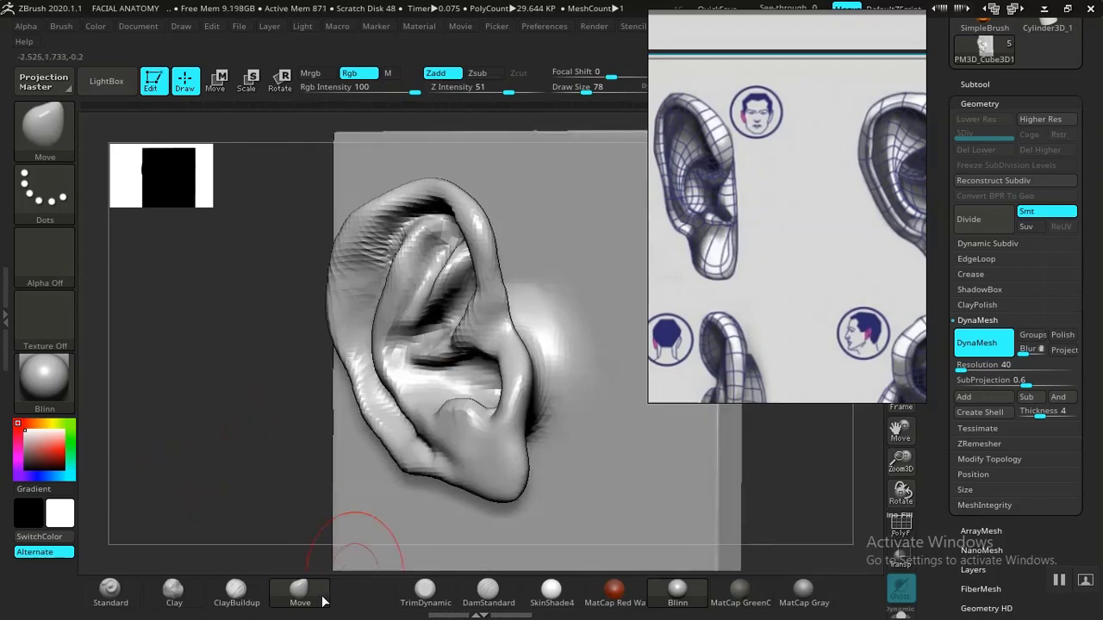
Step: Build up the tragus with the Clay brush at draw size 78 and Z Intensity 50, then smooth around the antitragus
click(173, 591)
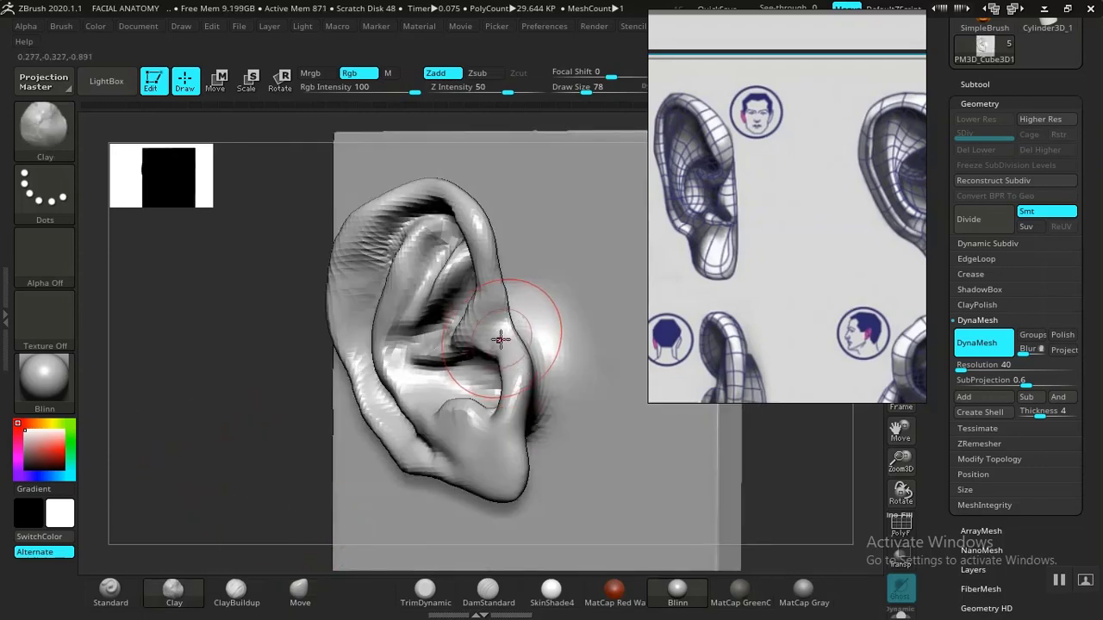
drag(504, 363, 502, 334)
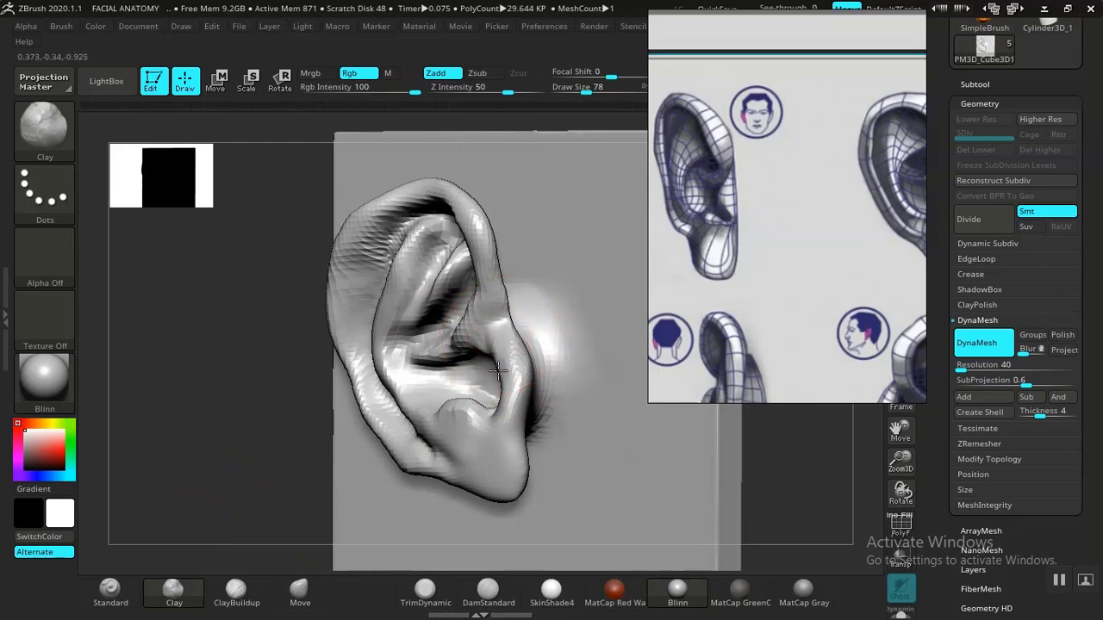
mouse_move(212, 452)
mouse_down()
mouse_move(500, 345)
mouse_move(516, 401)
mouse_move(514, 355)
mouse_up()
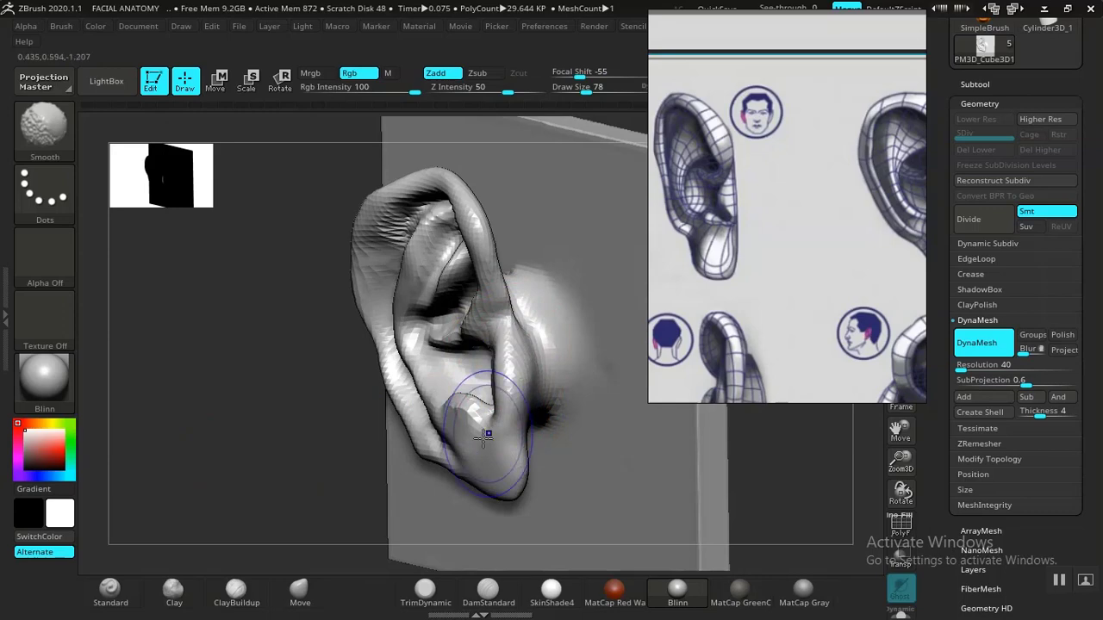
drag(184, 420, 345, 417)
alt+drag(784, 460, 722, 468)
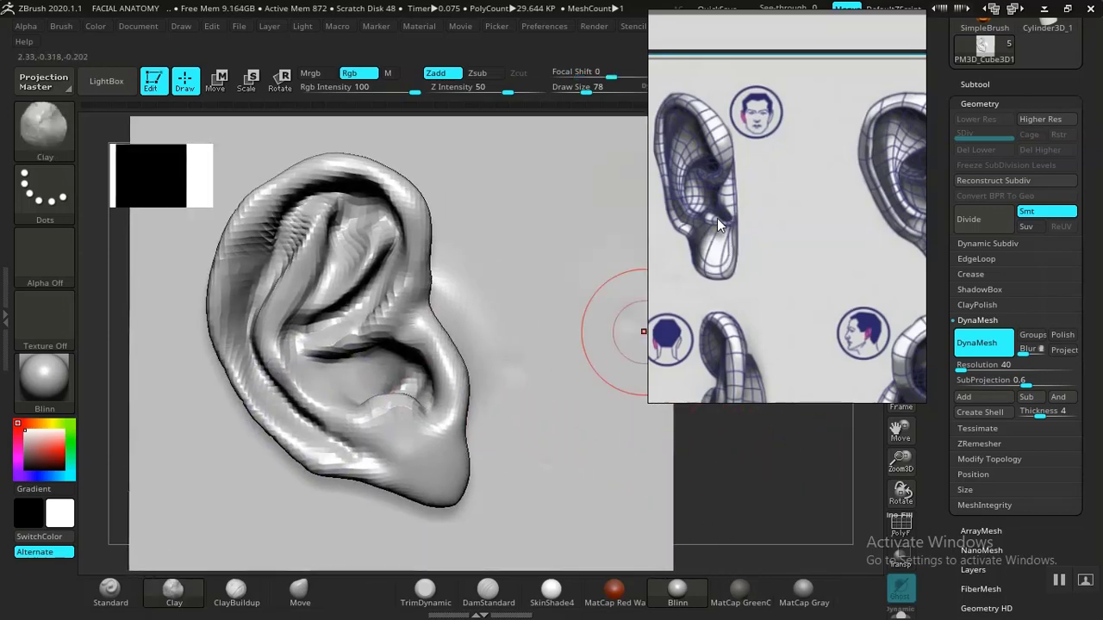
Step: Define the antitragus and the notch beside the tragus with the Standard brush at Z Intensity 8 and DamStandard at Z Intensity 18
click(109, 591)
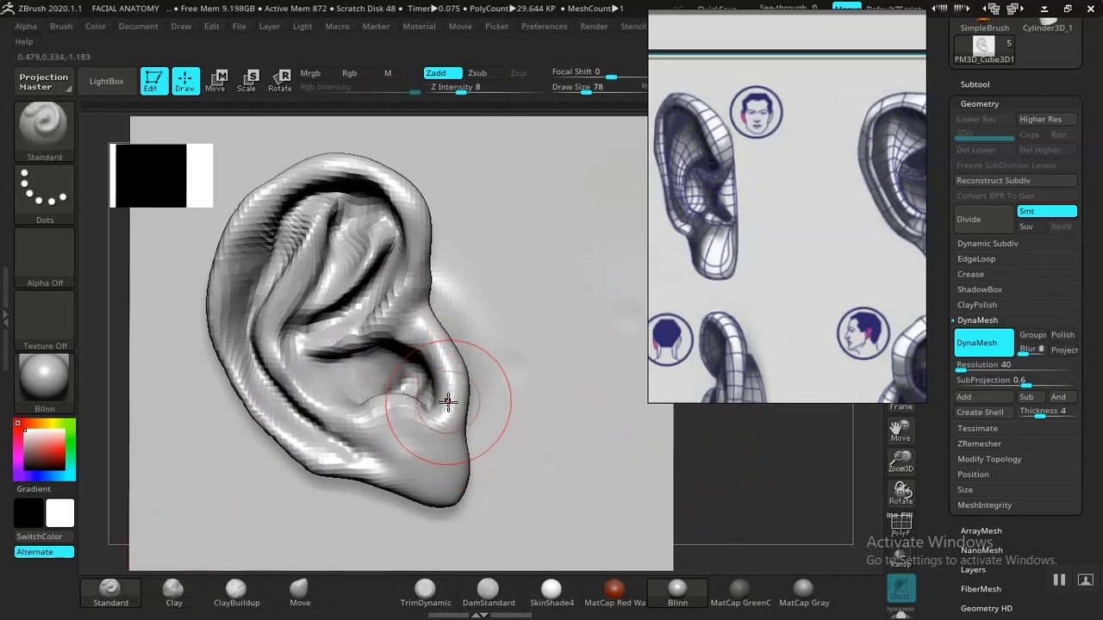
mouse_move(454, 380)
mouse_down()
mouse_move(454, 396)
mouse_move(412, 418)
mouse_up()
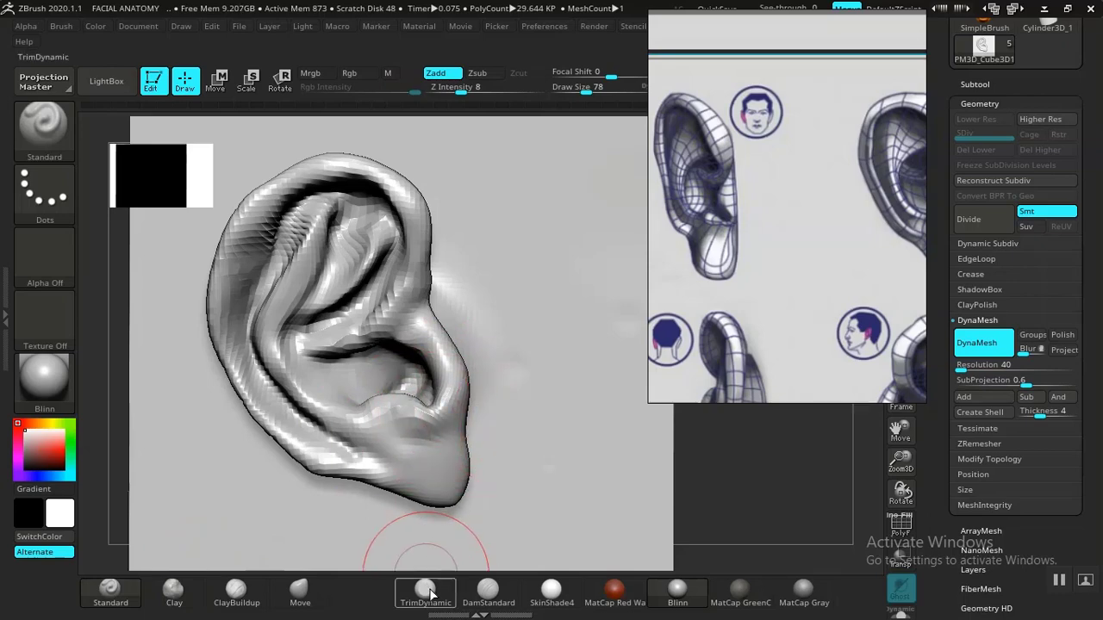
click(488, 590)
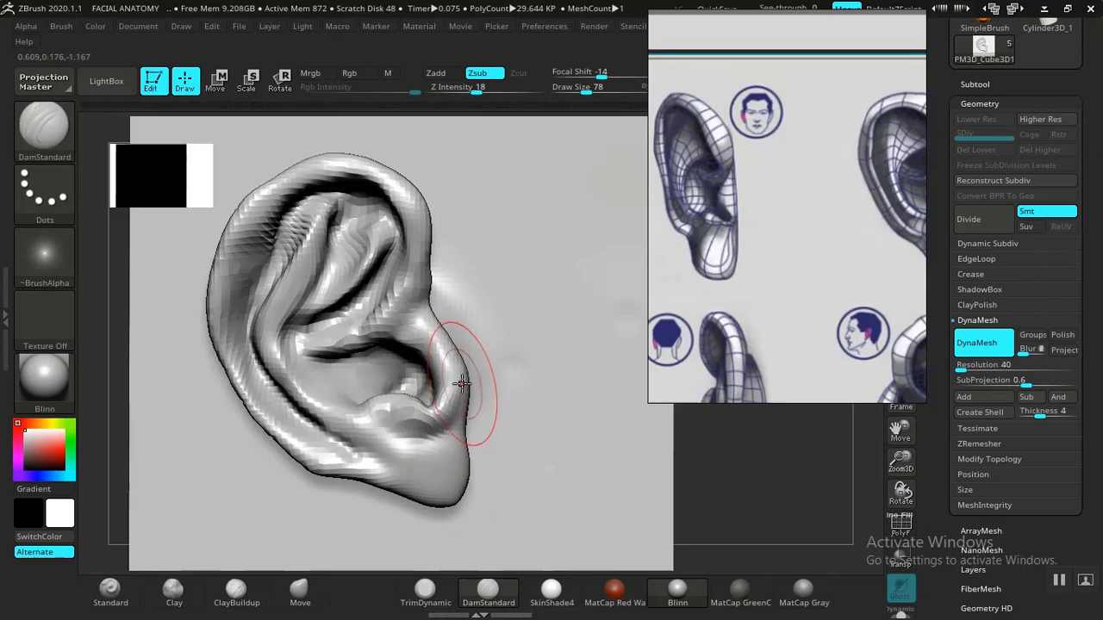
drag(655, 465, 431, 464)
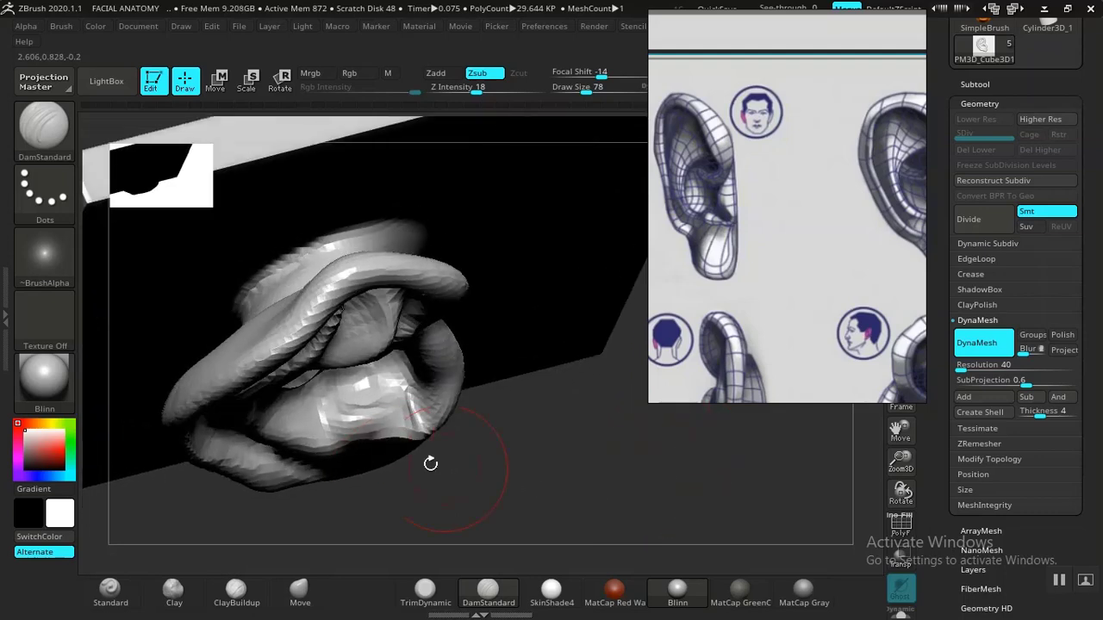
Step: Rework the antitragus with the Clay brush at draw size 78 and Z Intensity 50, and smooth the earlobe's underside
click(174, 591)
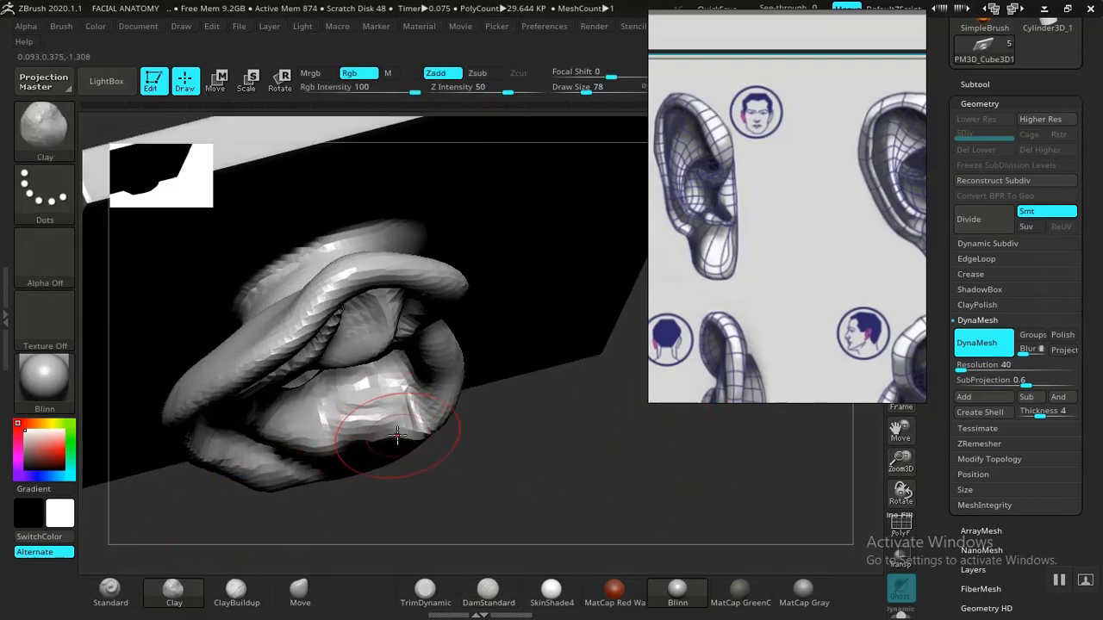
drag(393, 440, 433, 444)
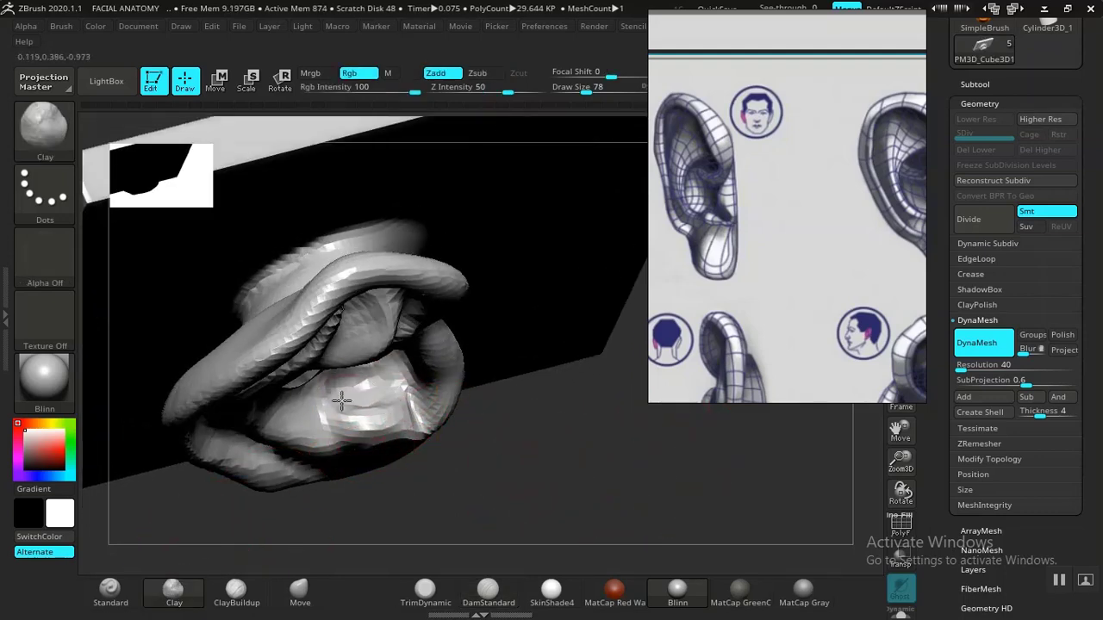
mouse_move(652, 482)
mouse_down()
mouse_move(598, 401)
mouse_move(780, 509)
mouse_move(783, 492)
mouse_move(747, 457)
mouse_move(556, 361)
mouse_move(595, 455)
mouse_move(603, 438)
mouse_move(395, 448)
mouse_move(383, 388)
mouse_move(391, 351)
mouse_move(370, 434)
mouse_up()
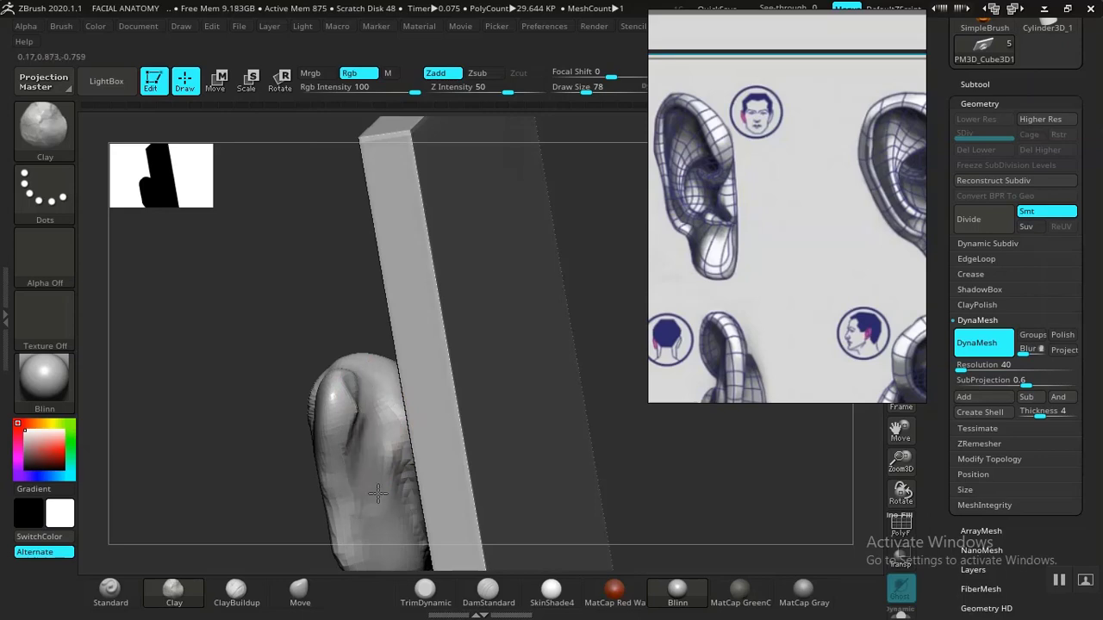
shift+drag(382, 477, 357, 401)
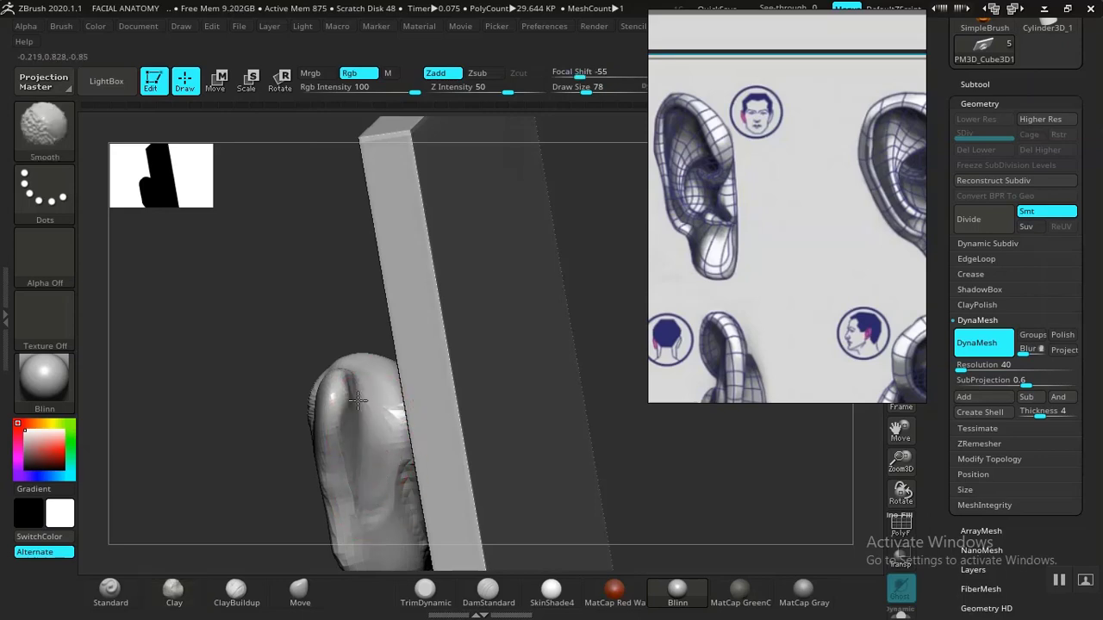
mouse_move(560, 500)
mouse_down()
mouse_move(655, 508)
mouse_move(681, 494)
mouse_move(714, 442)
mouse_move(681, 466)
mouse_move(632, 411)
mouse_move(660, 447)
mouse_move(627, 443)
mouse_move(672, 456)
mouse_up()
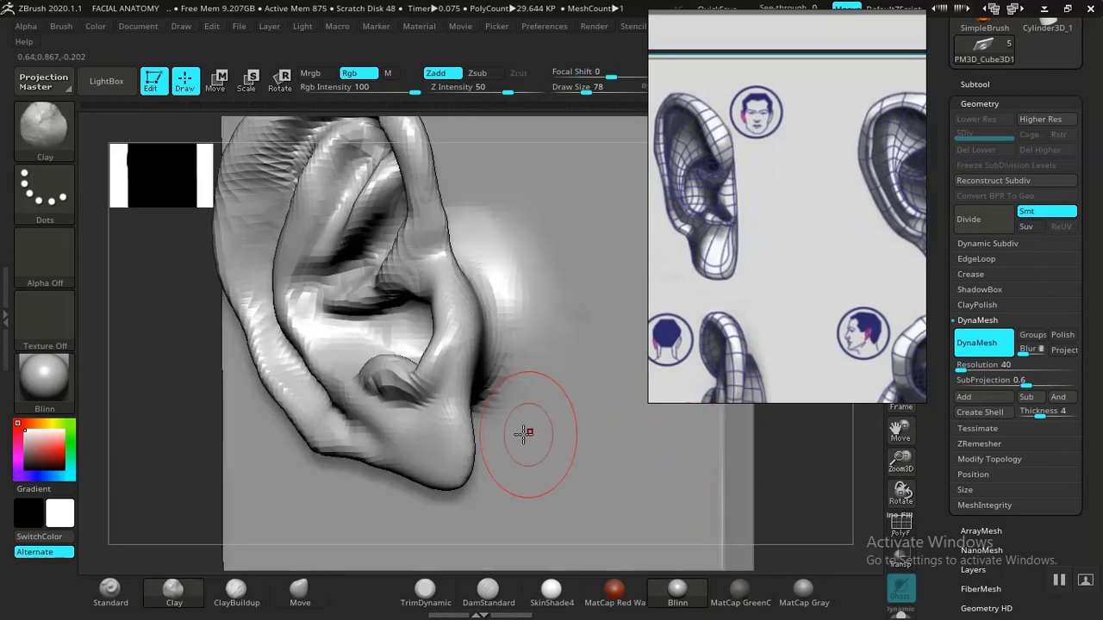
Step: Reshape the earlobe with the Move brush at draw size 78, and smooth the groove and fold inside the outer rim
click(299, 589)
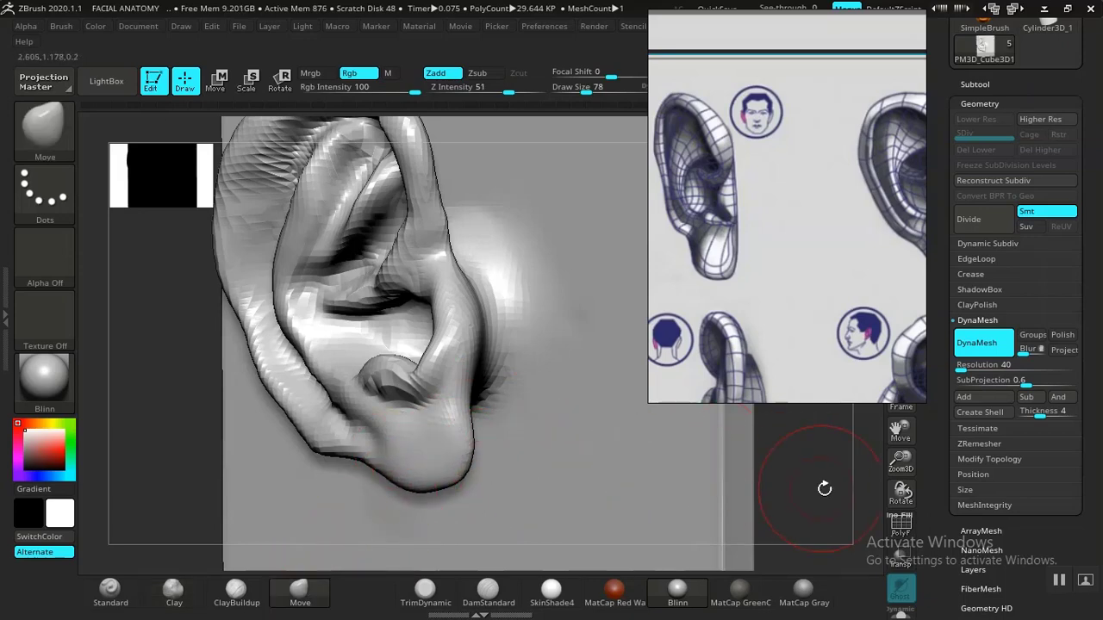
mouse_move(825, 486)
alt+mouse_down()
mouse_move(664, 446)
mouse_move(626, 459)
mouse_move(629, 443)
mouse_move(675, 460)
mouse_move(704, 510)
mouse_move(721, 471)
mouse_move(704, 460)
mouse_move(694, 504)
alt+mouse_up()
key(shift)
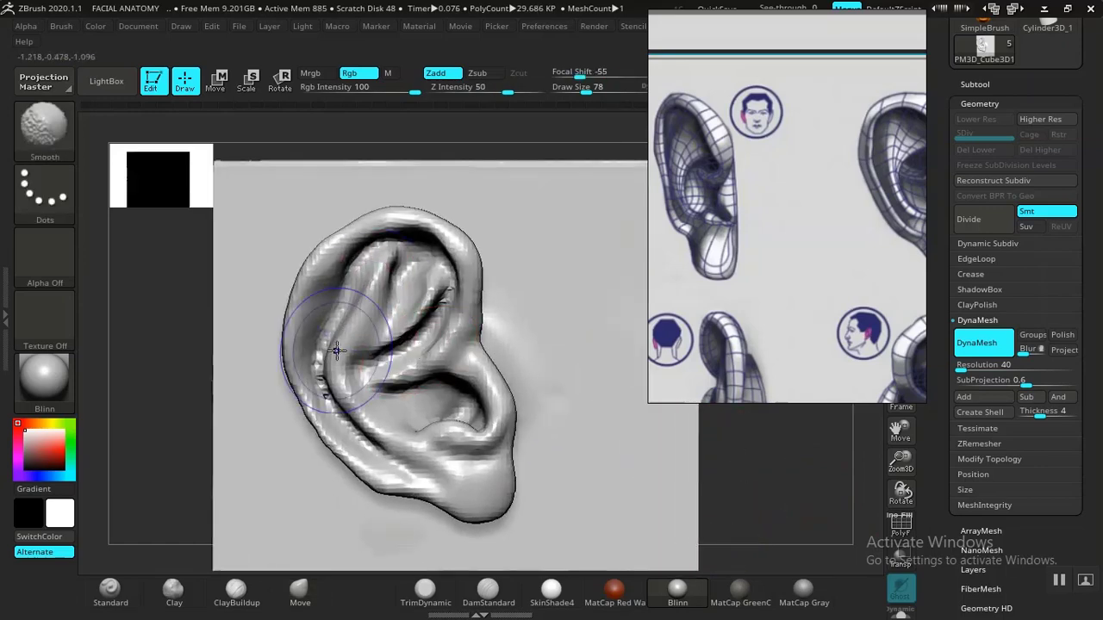
shift+drag(337, 350, 321, 362)
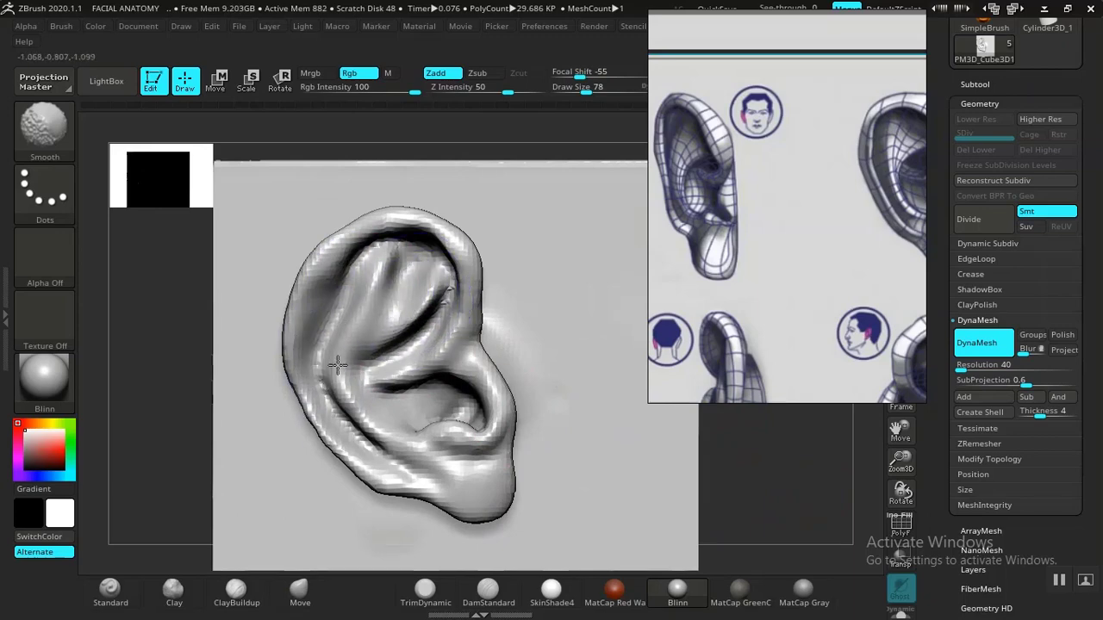
mouse_move(335, 353)
shift+mouse_down()
mouse_move(323, 431)
mouse_move(301, 365)
mouse_move(414, 414)
shift+mouse_up()
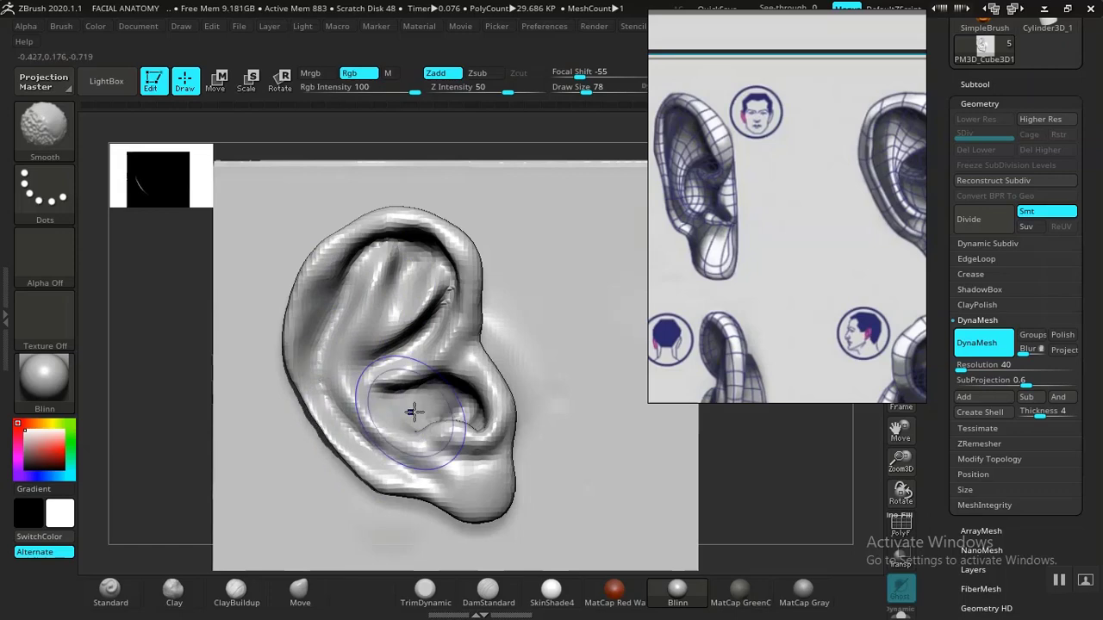
Step: Build up the outer rim and the surface along its inner groove with the Clay brush at draw size 58 and Z Intensity 50
alt+drag(751, 460, 726, 517)
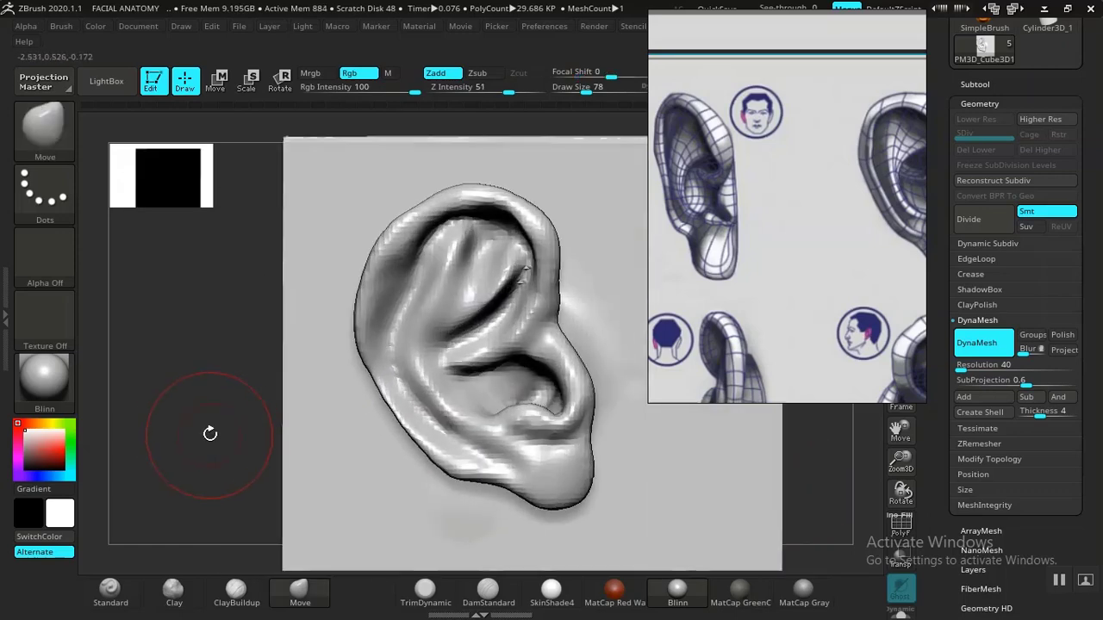
drag(207, 428, 360, 411)
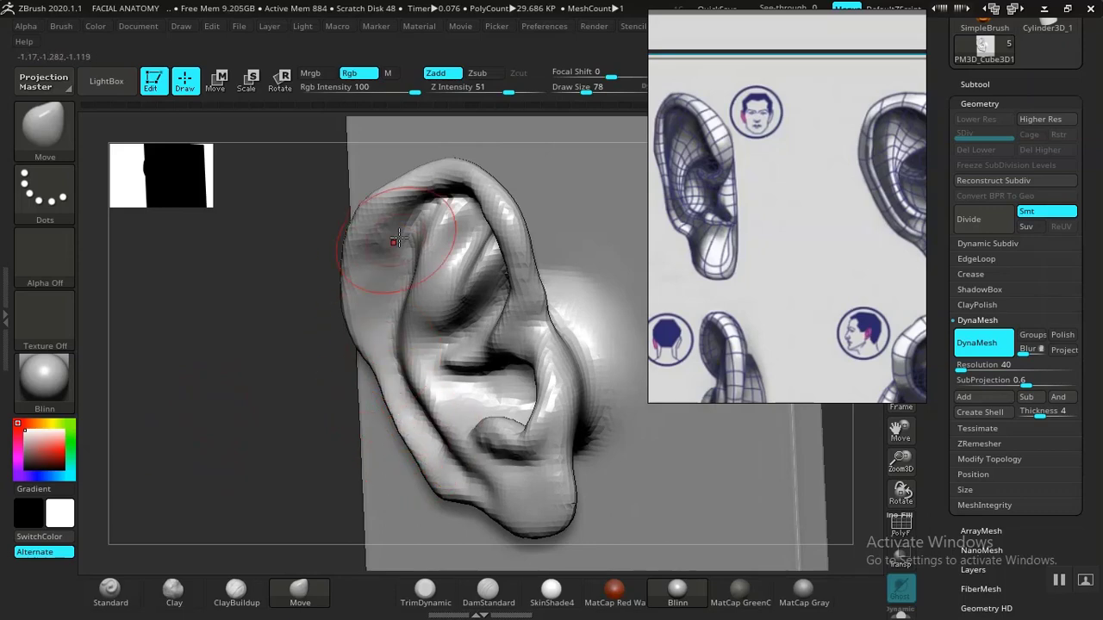
mouse_move(245, 490)
mouse_down()
mouse_move(226, 437)
mouse_move(185, 560)
mouse_up()
click(173, 590)
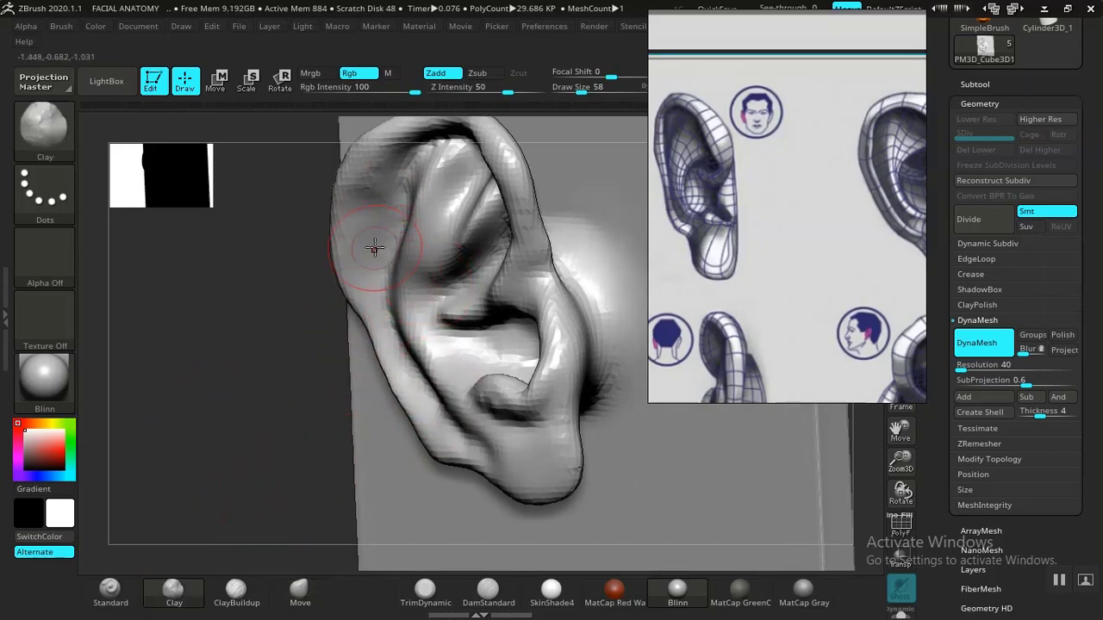
drag(232, 312, 353, 245)
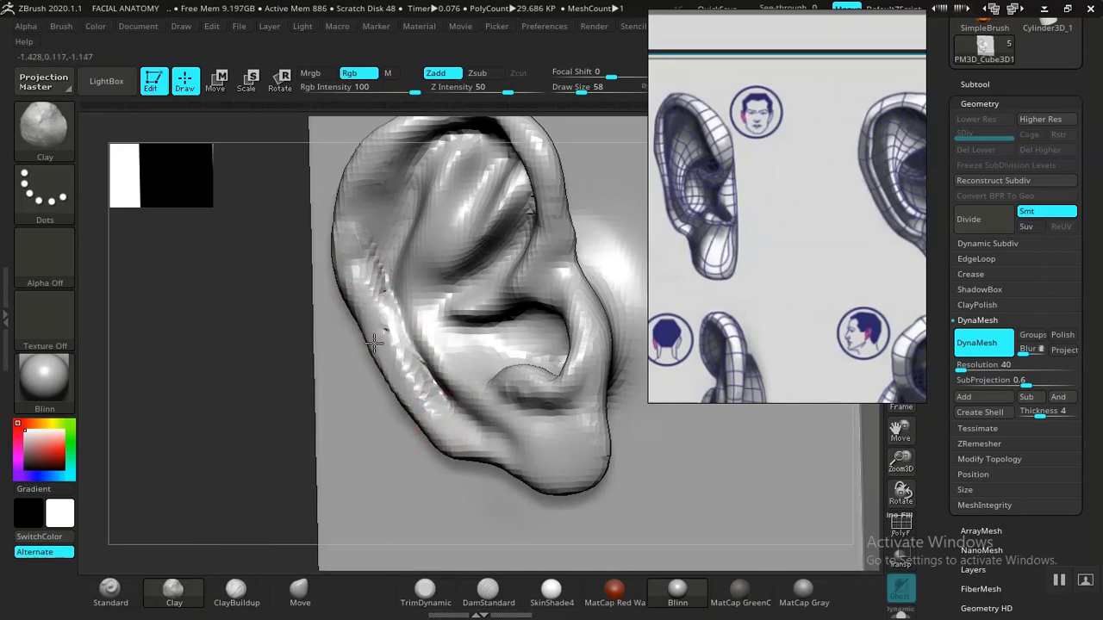
alt+drag(241, 398, 234, 530)
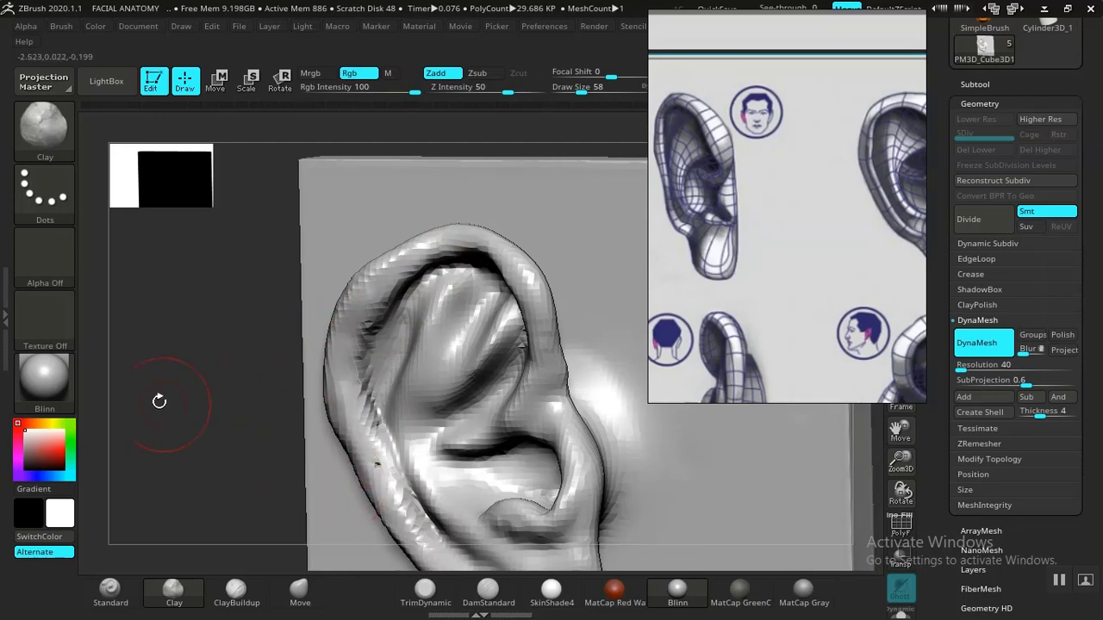
drag(160, 399, 203, 376)
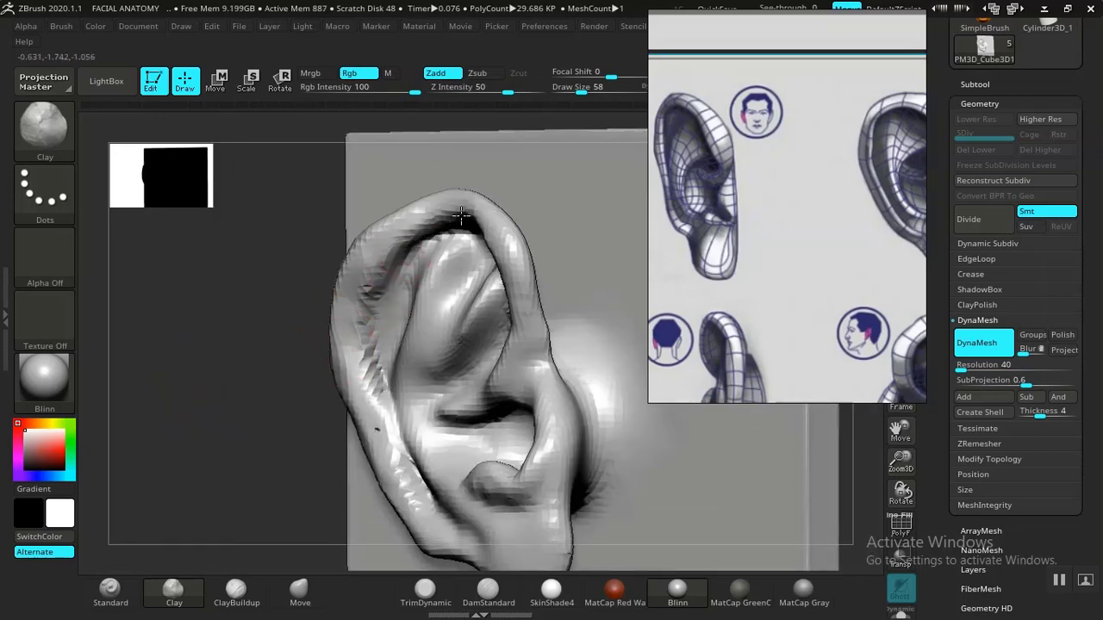
drag(461, 215, 379, 255)
drag(342, 362, 384, 500)
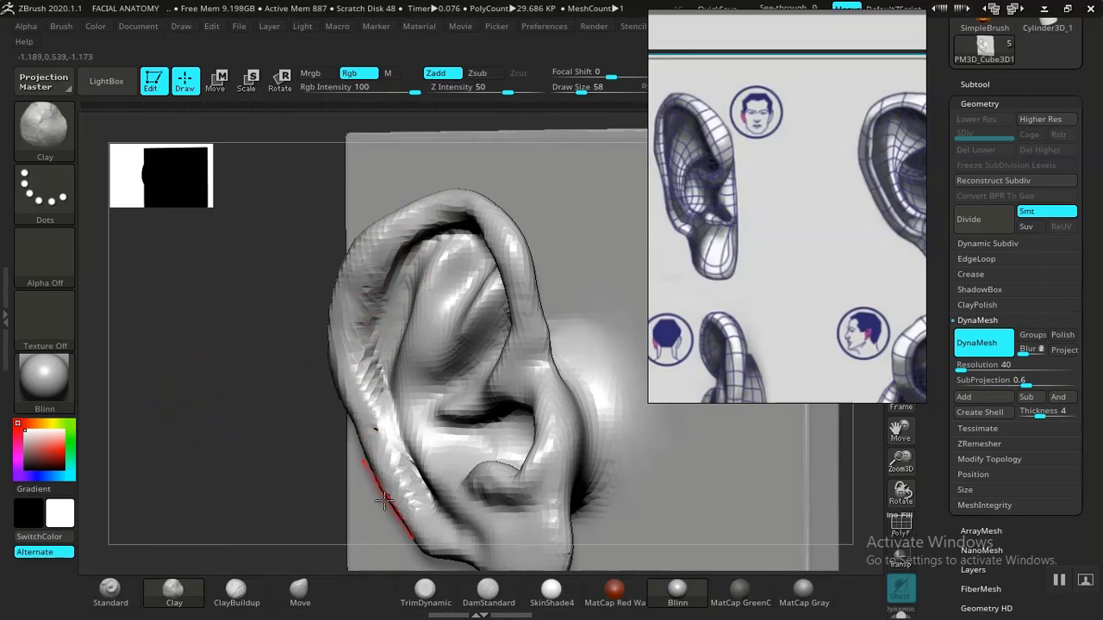
Step: Refine the outer rim and its inner edge with the Standard brush at draw size 58 and Z Intensity 8
click(110, 591)
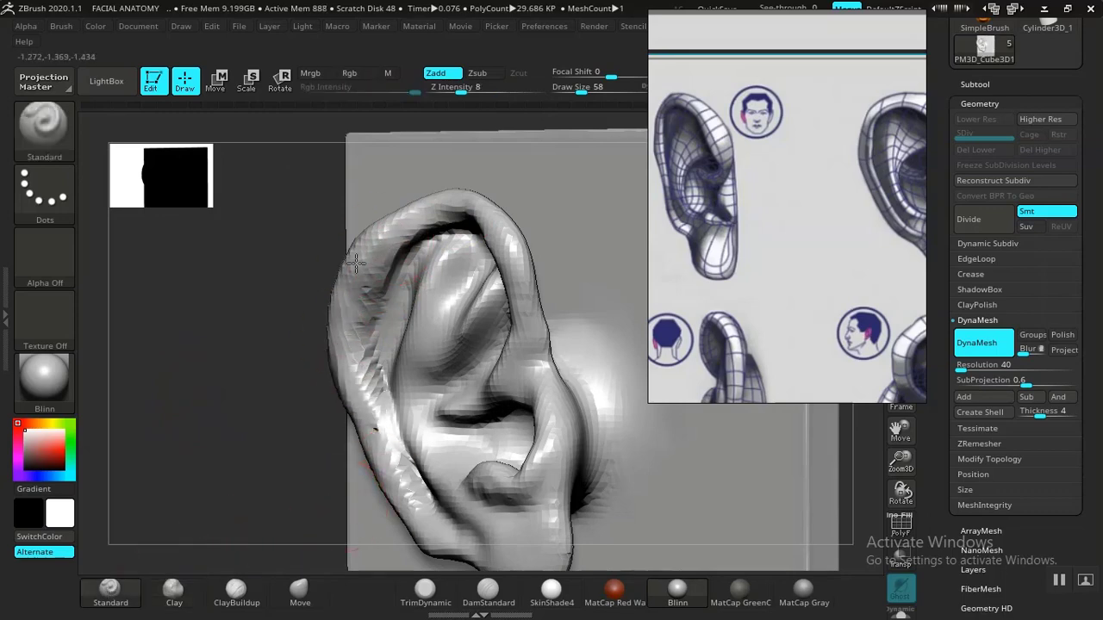
mouse_move(356, 264)
mouse_down()
mouse_move(344, 374)
mouse_move(384, 451)
mouse_move(349, 404)
mouse_move(388, 237)
mouse_move(431, 203)
mouse_move(321, 522)
mouse_up()
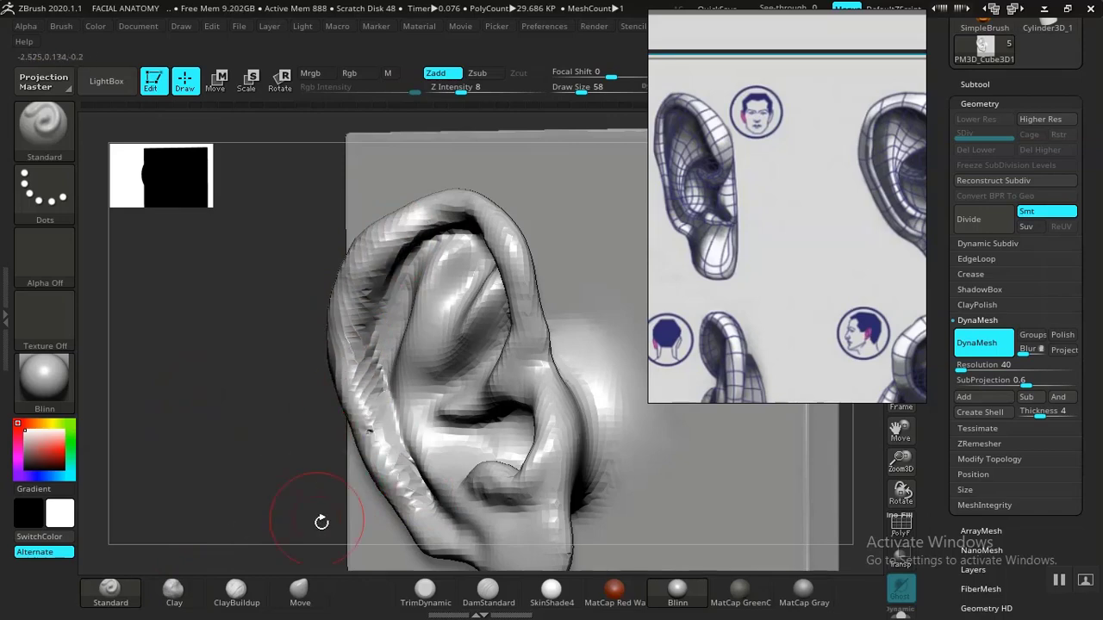
alt+drag(220, 405, 164, 397)
mouse_move(381, 233)
mouse_down()
mouse_move(394, 414)
mouse_move(384, 300)
mouse_move(405, 176)
mouse_move(390, 356)
mouse_up()
mouse_move(271, 406)
mouse_down()
mouse_move(261, 443)
mouse_move(248, 365)
mouse_move(301, 361)
mouse_up()
mouse_move(389, 256)
mouse_down()
mouse_move(391, 342)
mouse_move(408, 379)
mouse_move(400, 322)
mouse_up()
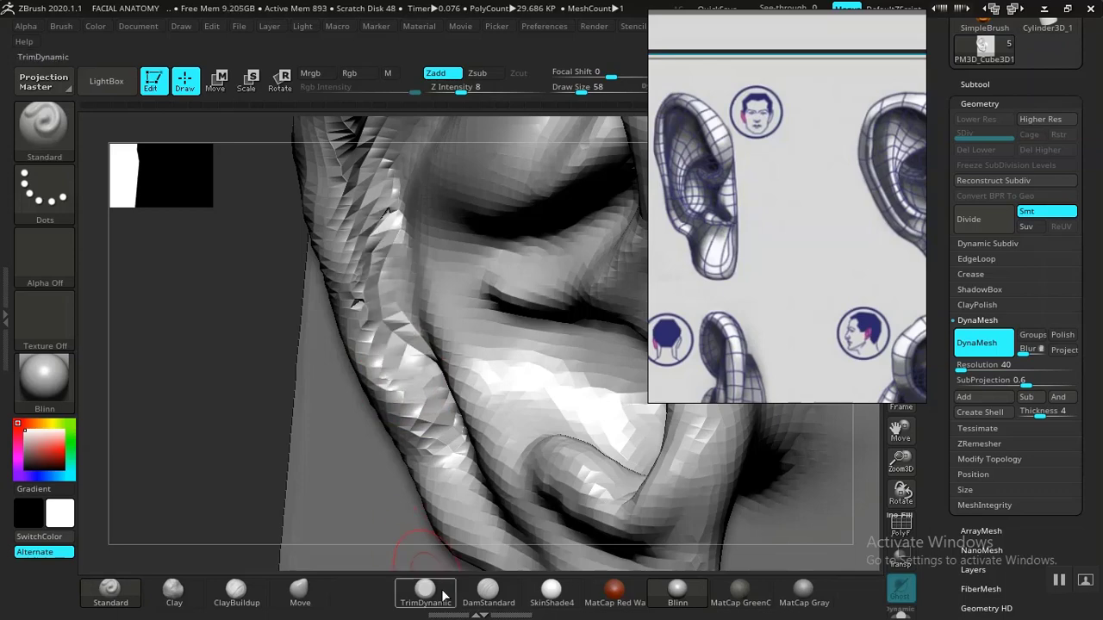
Step: Remesh the ear with DynaMesh and carve the outer rim's inner groove with DamStandard at draw size 58 and Z Intensity 18
click(488, 589)
mouse_move(431, 370)
mouse_down()
mouse_move(393, 281)
mouse_move(387, 203)
mouse_move(413, 356)
mouse_up()
alt+drag(267, 349, 160, 158)
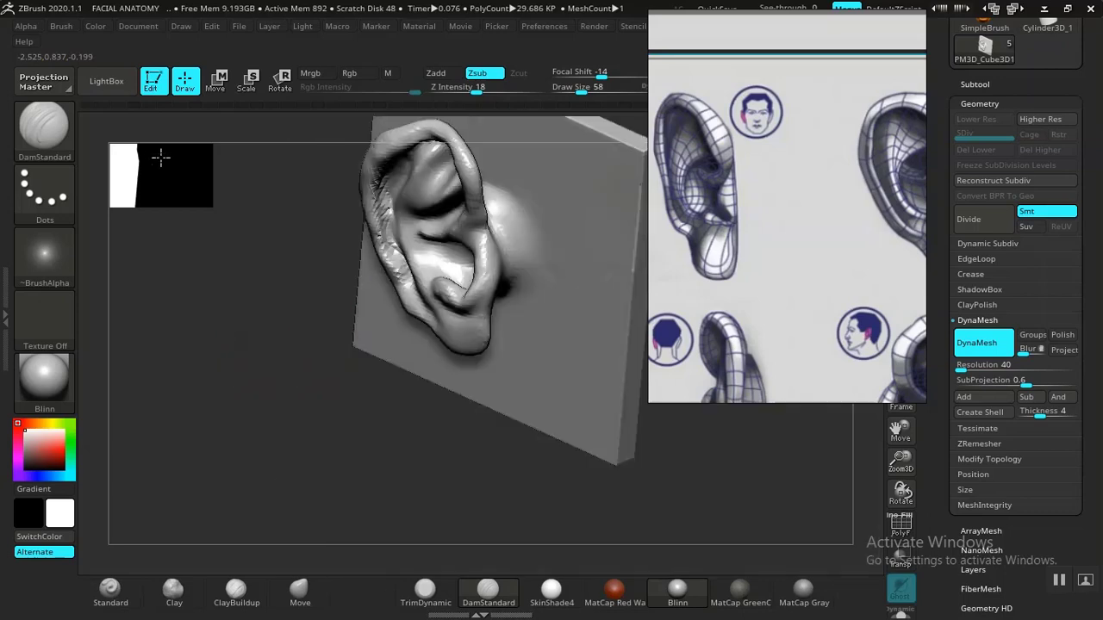
ctrl+drag(270, 328, 333, 463)
mouse_move(265, 375)
alt+mouse_down()
mouse_move(333, 509)
mouse_move(249, 448)
mouse_move(284, 466)
alt+mouse_up()
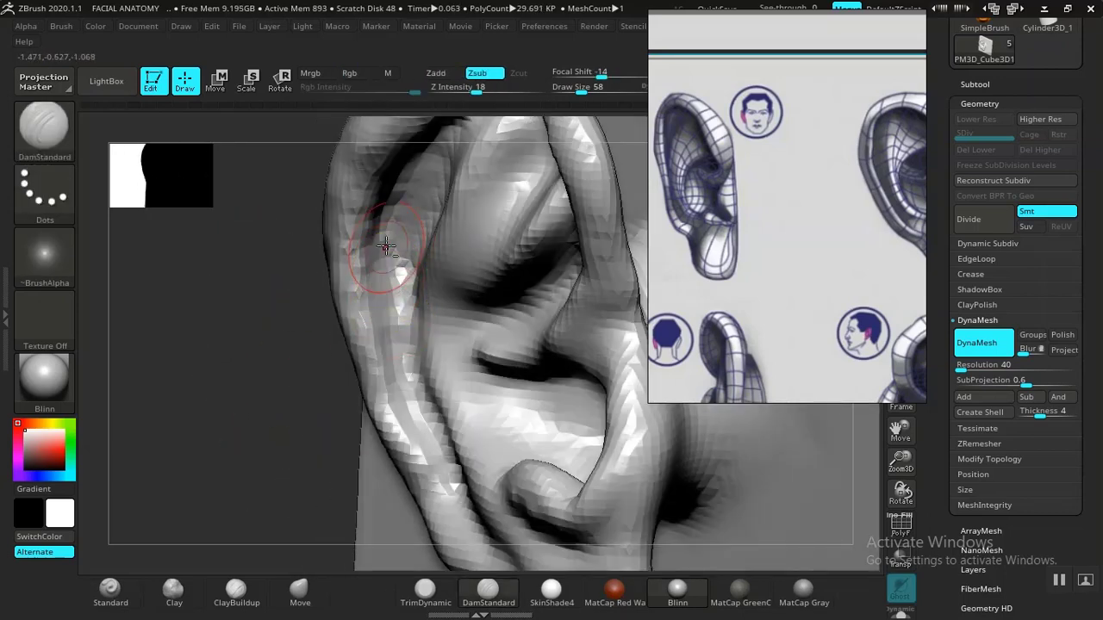
mouse_move(390, 353)
mouse_down()
mouse_move(439, 473)
mouse_move(398, 338)
mouse_up()
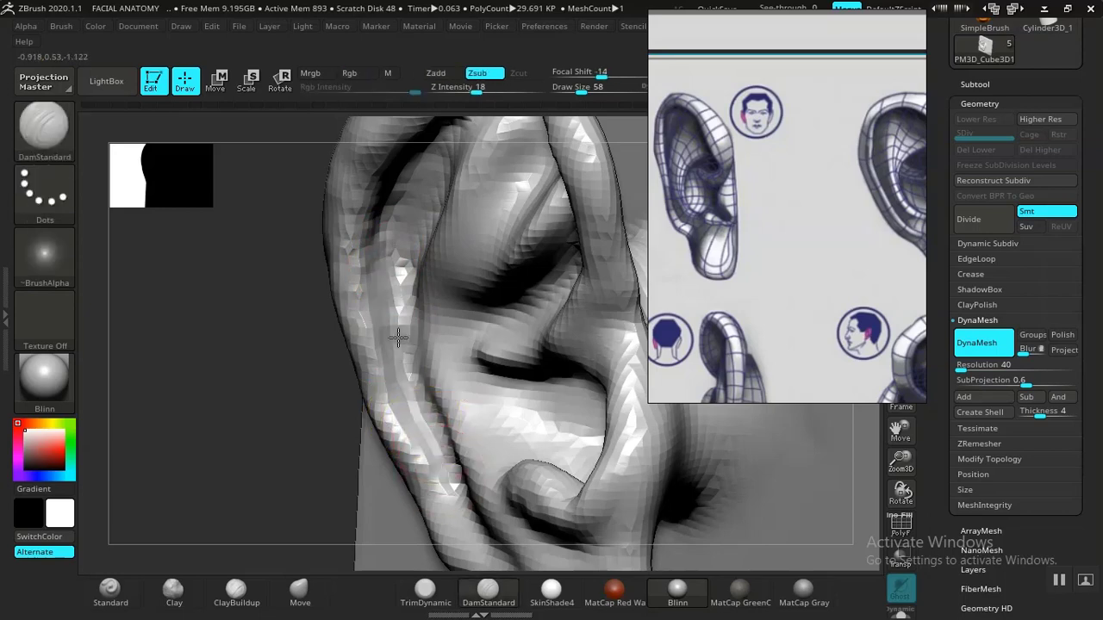
drag(410, 393, 385, 289)
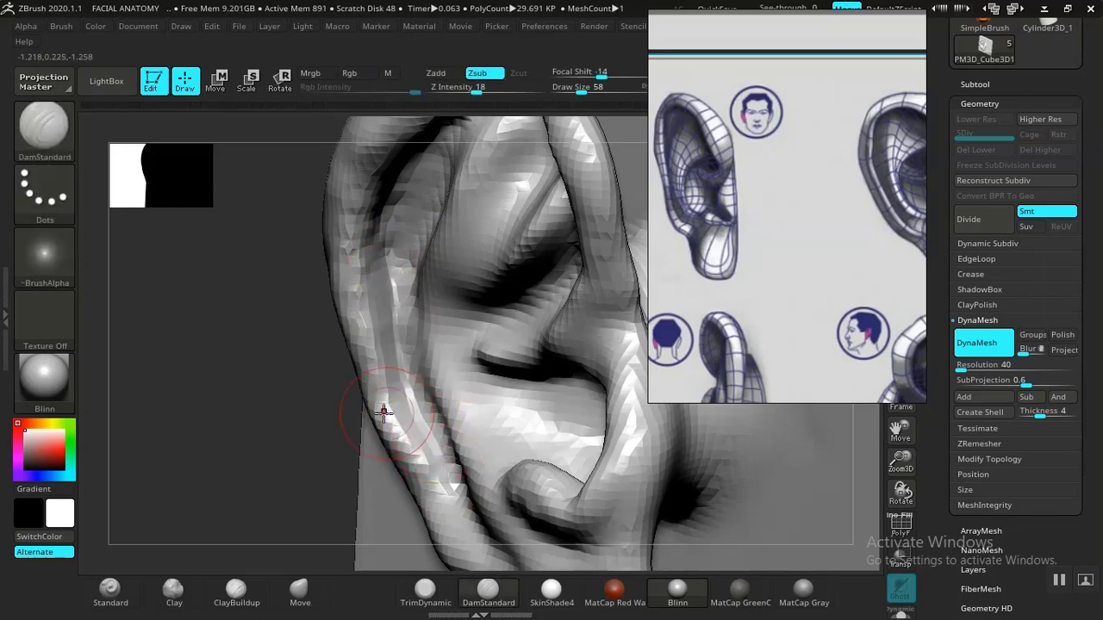
Step: Build up the antihelix and its upper folds with the Clay brush at draw size 54 and Z Intensity 50, following the reference's front view
mouse_move(288, 405)
alt+mouse_down()
mouse_move(236, 322)
mouse_move(279, 352)
mouse_move(296, 413)
mouse_move(236, 387)
mouse_move(380, 391)
alt+mouse_up()
alt+drag(784, 447, 739, 416)
scroll(731, 327, up, 2)
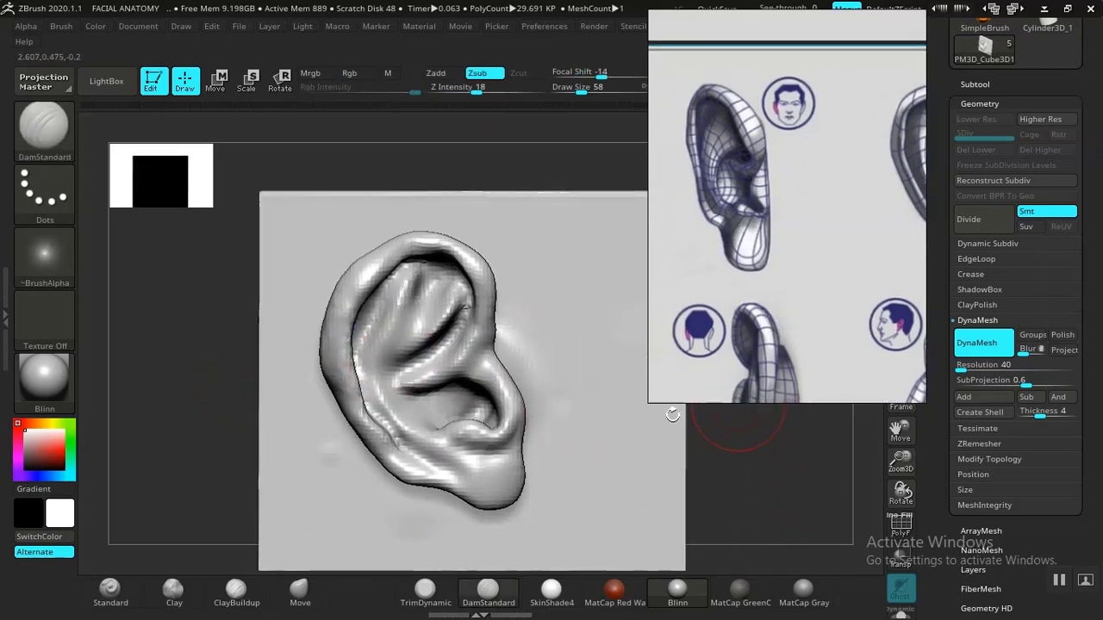
mouse_move(179, 411)
alt+mouse_down()
mouse_move(193, 367)
mouse_move(207, 430)
mouse_move(203, 517)
alt+mouse_up()
click(174, 593)
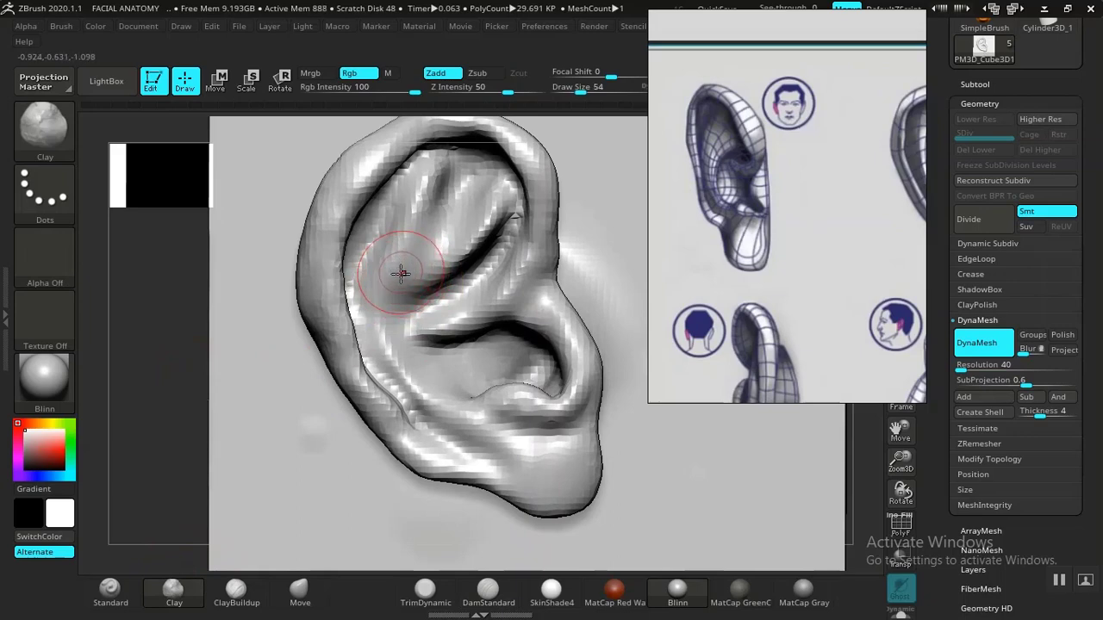
mouse_move(393, 280)
mouse_down()
mouse_move(404, 359)
mouse_move(384, 369)
mouse_up()
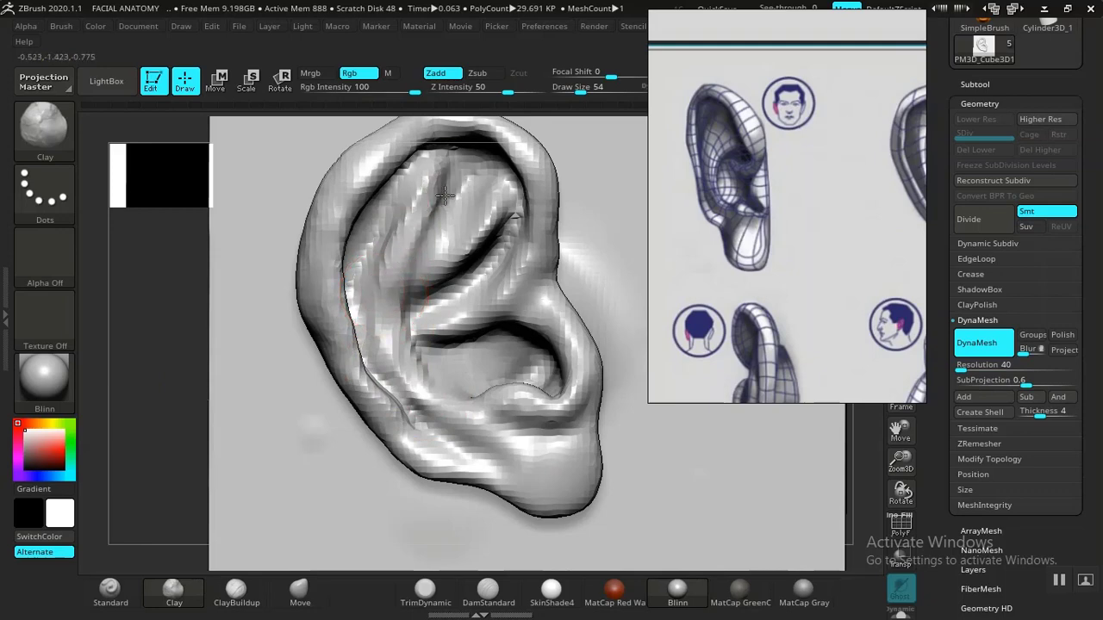
mouse_move(470, 173)
mouse_down()
mouse_move(423, 189)
mouse_move(387, 246)
mouse_move(385, 337)
mouse_move(457, 417)
mouse_up()
mouse_move(424, 354)
mouse_down()
mouse_move(387, 271)
mouse_move(409, 205)
mouse_move(392, 250)
mouse_move(444, 293)
mouse_move(433, 313)
mouse_move(423, 258)
mouse_up()
mouse_move(411, 212)
shift+mouse_down()
mouse_move(382, 291)
mouse_move(390, 338)
mouse_move(360, 290)
mouse_move(373, 377)
mouse_move(367, 301)
mouse_move(379, 288)
shift+mouse_up()
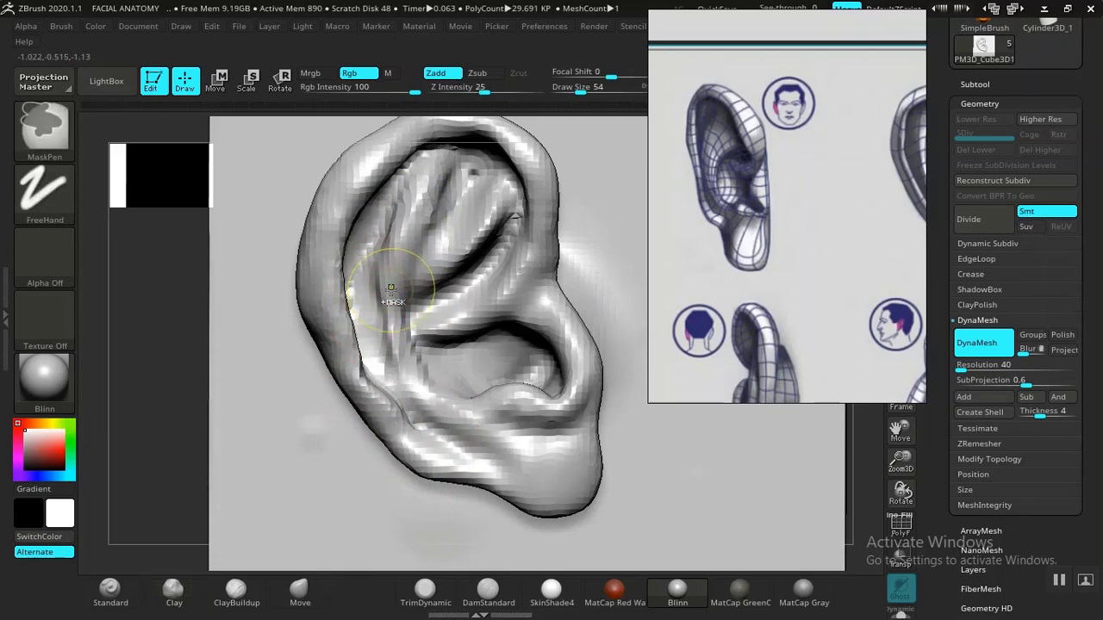
key(ctrl+z)
key(ctrl+z)
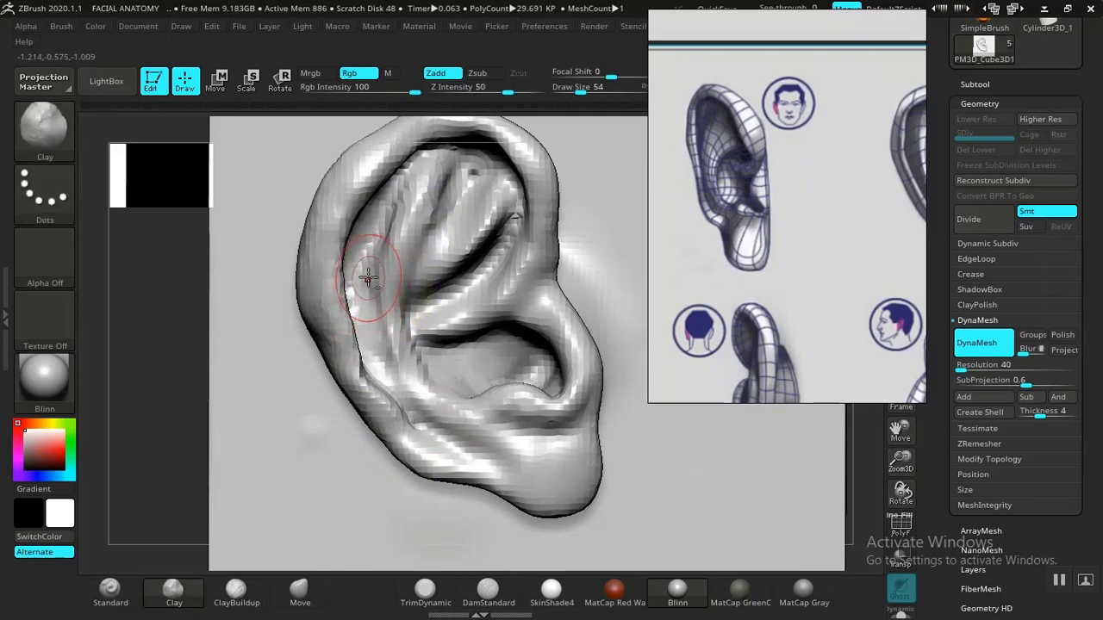
mouse_move(370, 278)
mouse_down()
mouse_move(396, 381)
mouse_move(423, 406)
mouse_up()
Step: Deepen the groove between the outer rim and the antihelix with DamStandard at Z Intensity 54 and draw size 98
click(488, 591)
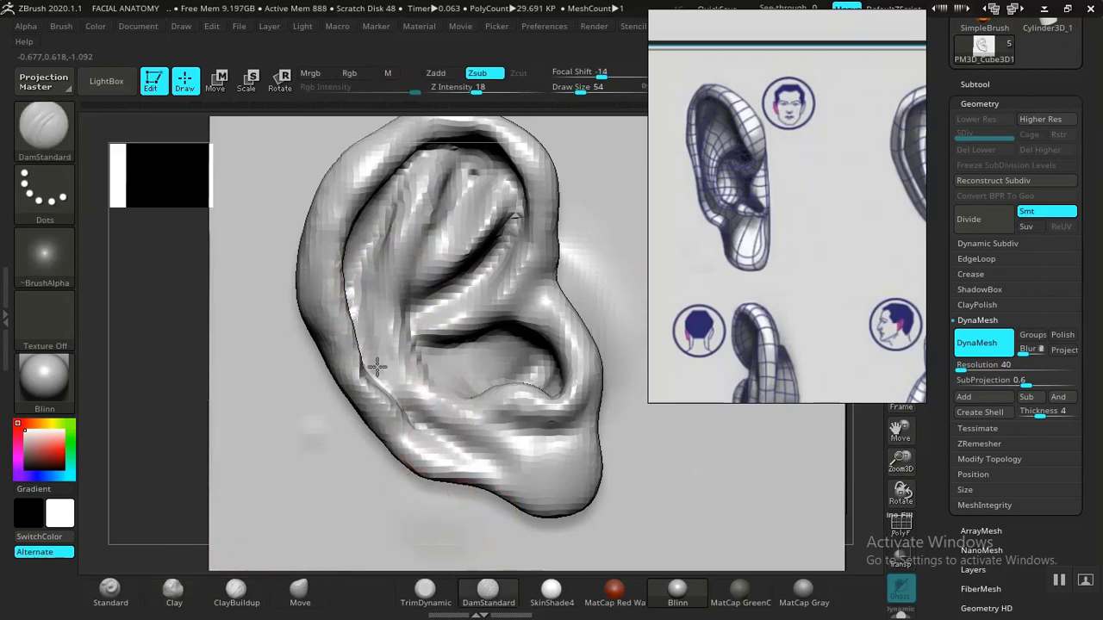
drag(475, 89, 511, 90)
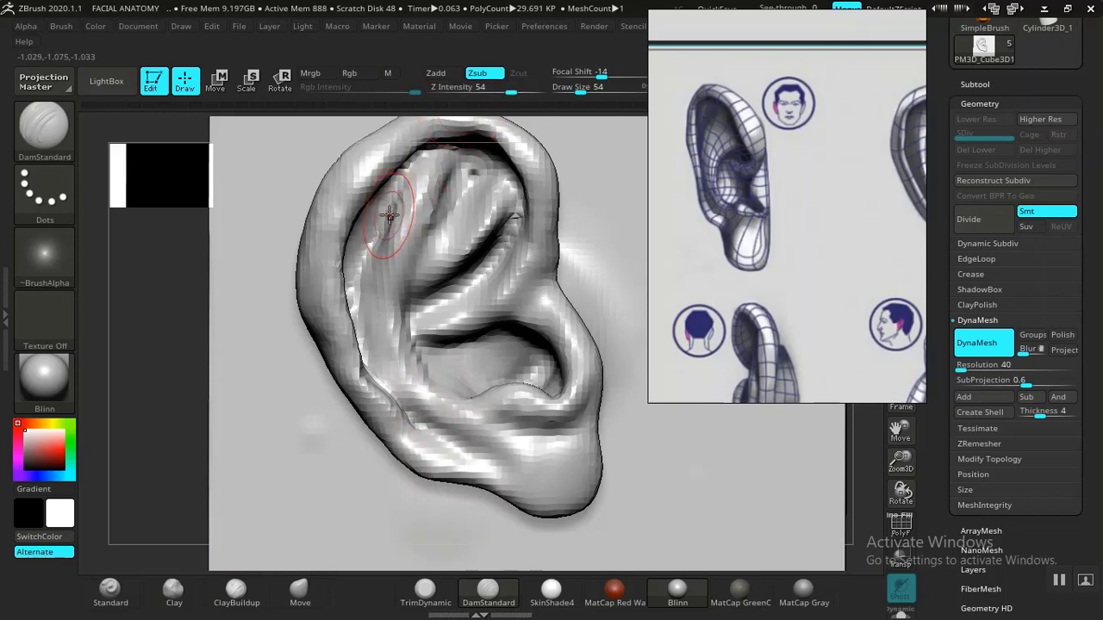
key(bracketright)
key(bracketright)
key(bracketright)
key(bracketright)
mouse_move(388, 215)
mouse_down()
mouse_move(370, 234)
mouse_move(361, 311)
mouse_up()
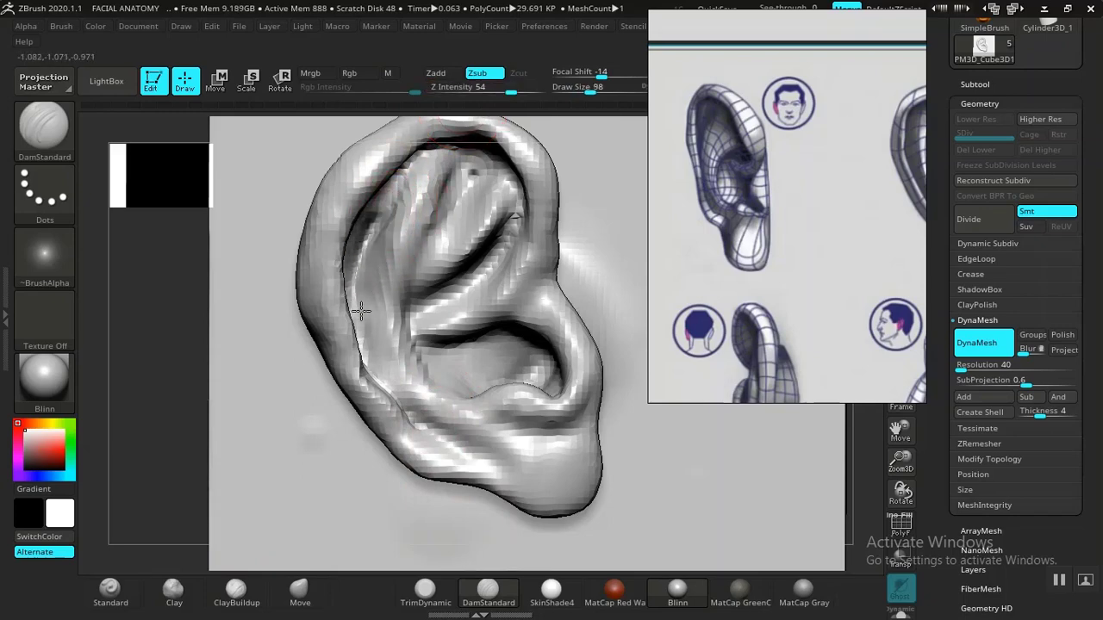
drag(364, 353, 410, 418)
key(shift)
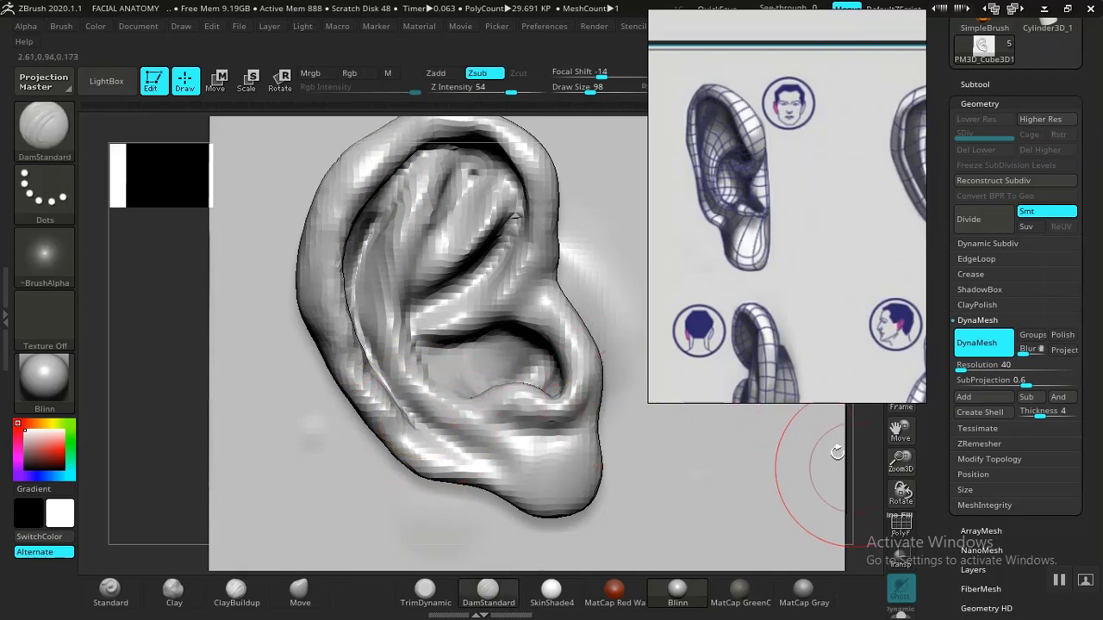
Step: Cut back the ridge crossing the ear bowl and hollow the area behind it with the Clay brush at draw size 98 and Z Intensity 50
ctrl+right_drag(835, 451, 541, 389)
alt+right_drag(596, 417, 689, 387)
right_drag(699, 466, 660, 468)
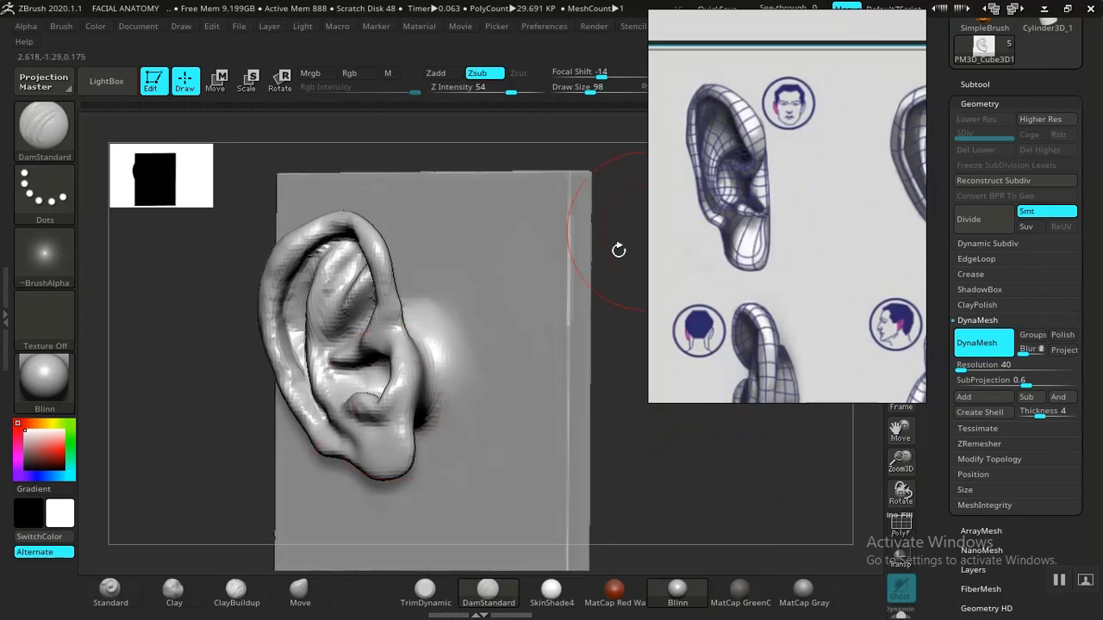
alt+right_drag(207, 394, 226, 408)
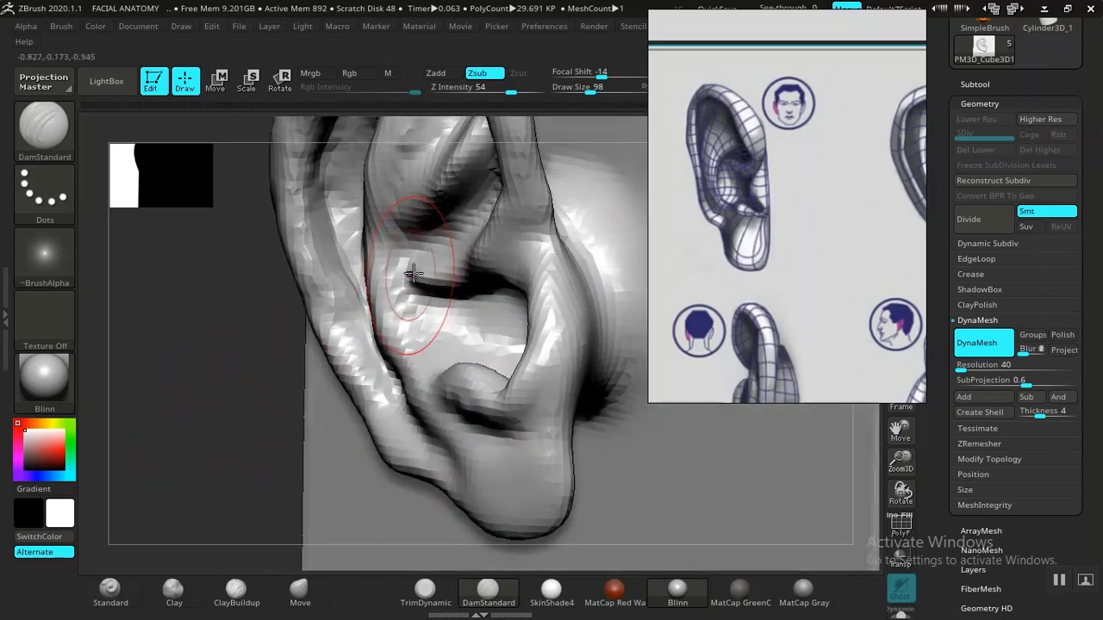
click(185, 593)
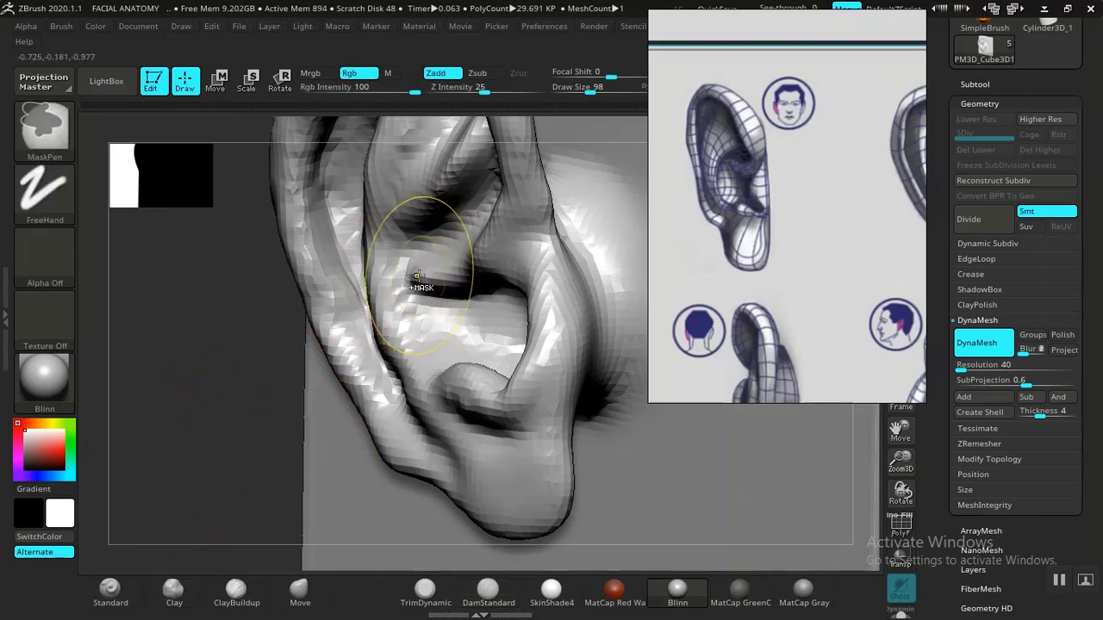
key(ctrl+z)
drag(423, 278, 427, 296)
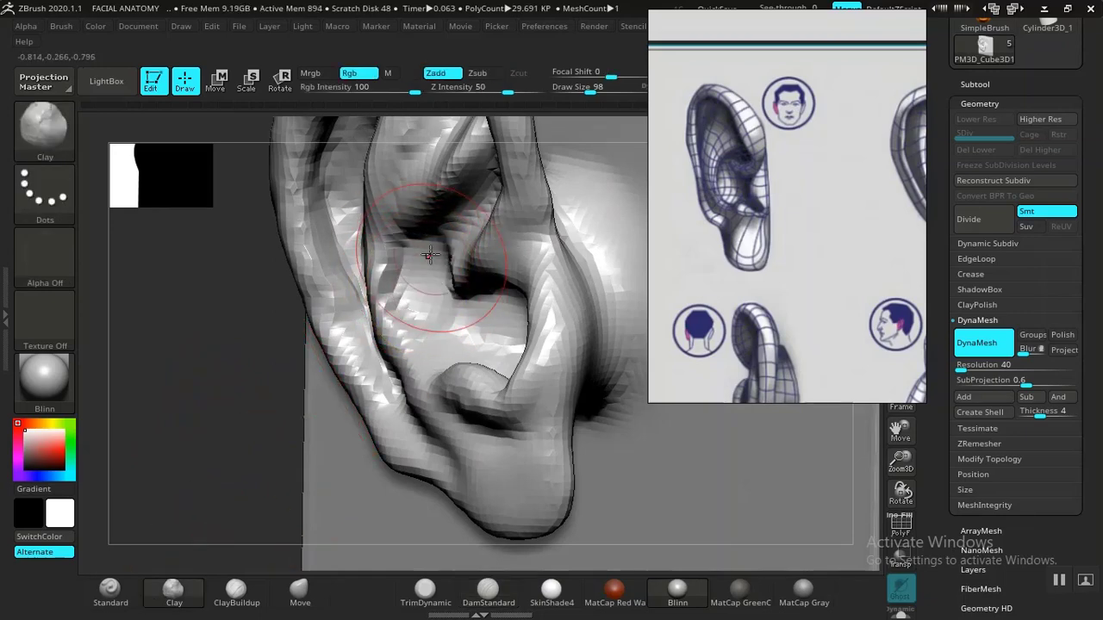
drag(441, 224, 430, 262)
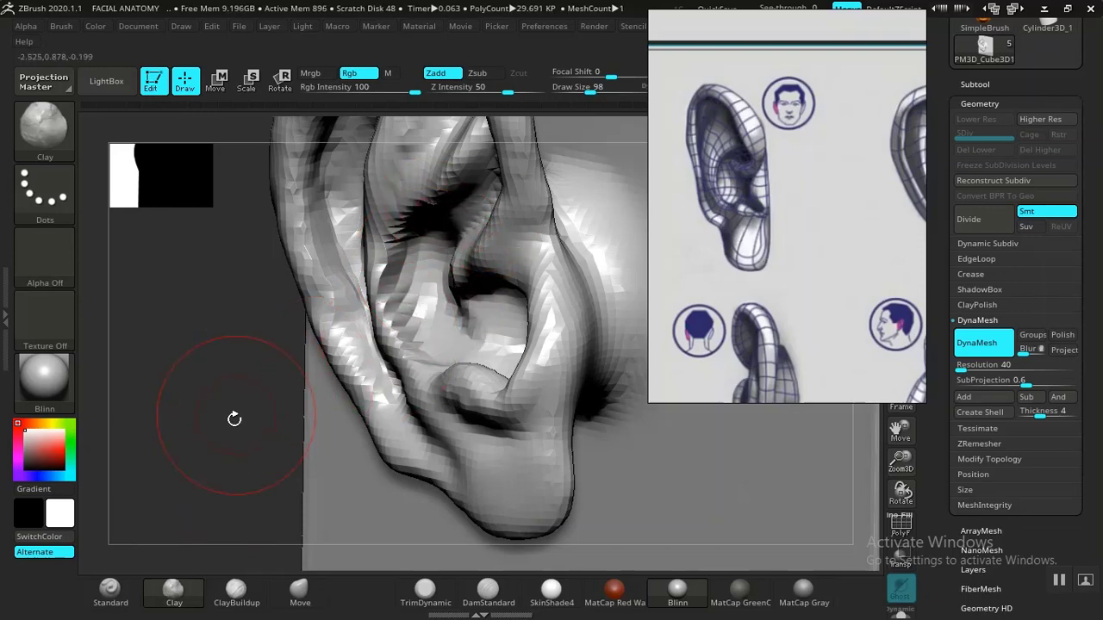
Step: Smooth the antihelix bordering the ear bowl with the Smooth brush at draw size 98 and Z Intensity 17
mouse_move(235, 419)
alt+mouse_down()
mouse_move(170, 296)
mouse_move(251, 339)
mouse_move(231, 339)
mouse_move(221, 413)
mouse_move(180, 406)
mouse_move(194, 379)
mouse_move(220, 439)
alt+mouse_up()
drag(212, 381, 227, 382)
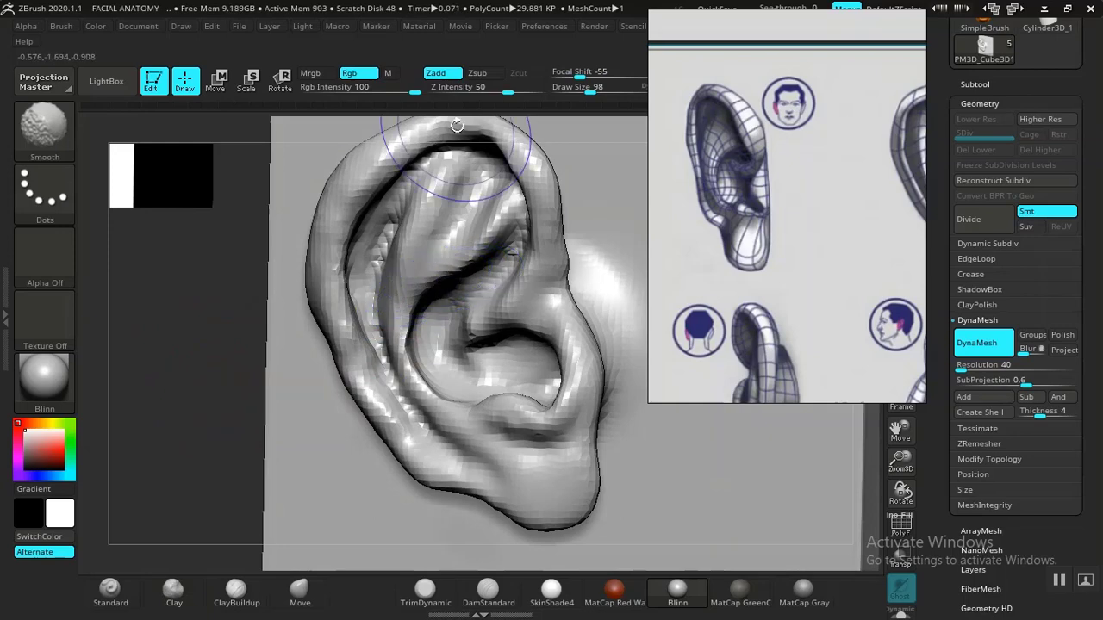
drag(508, 90, 488, 88)
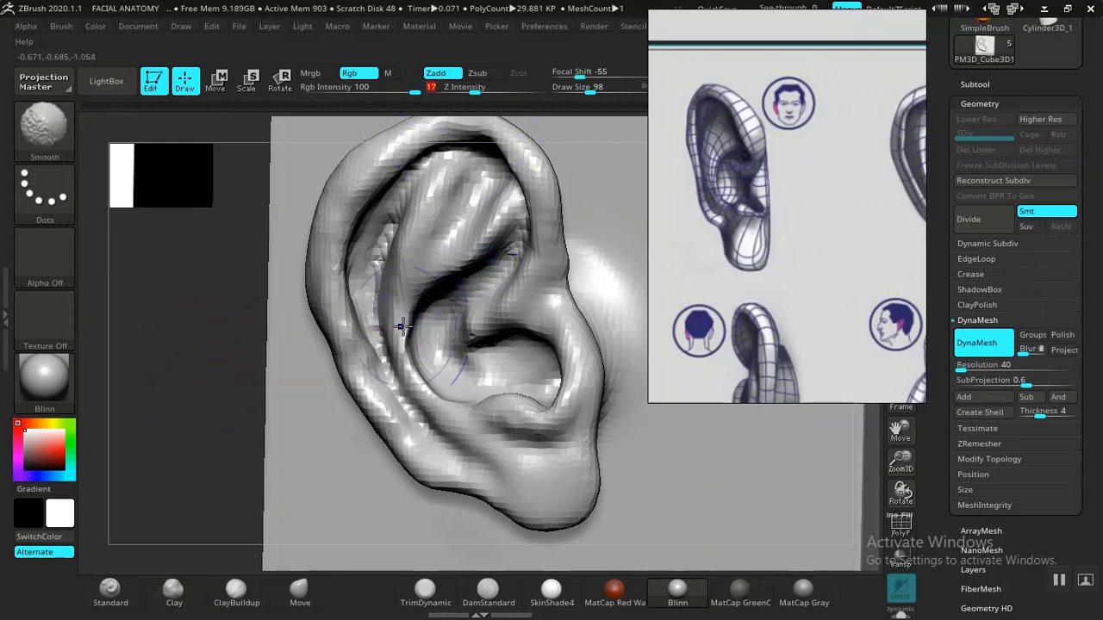
drag(401, 326, 412, 372)
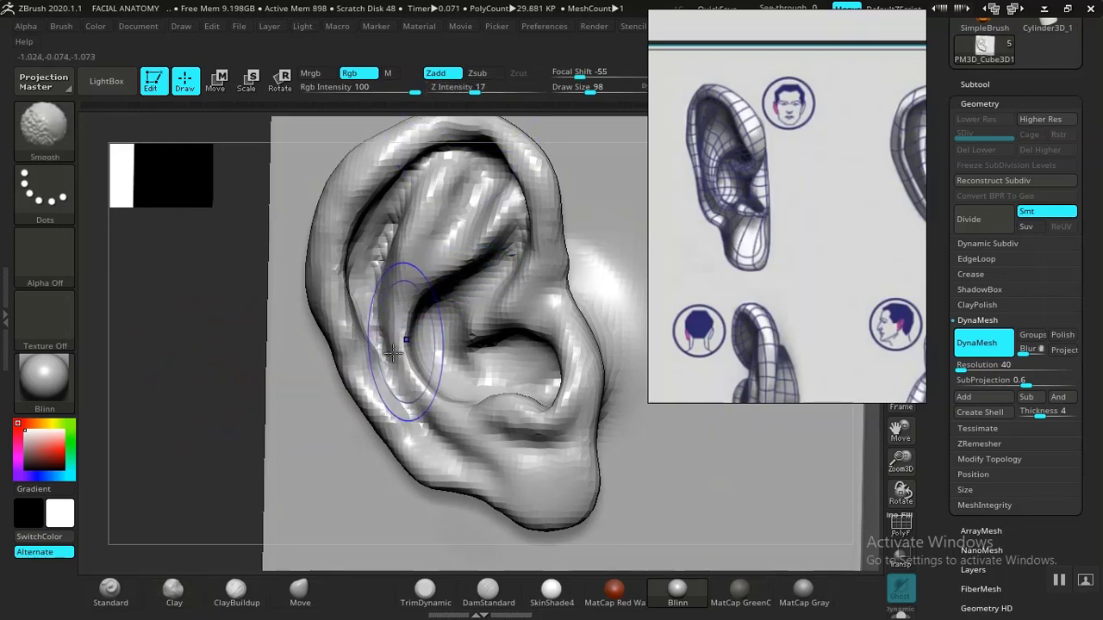
Step: Carve along the inner side of the rim's upper front section with the Clay brush, reducing the draw size to 70 at Z Intensity 50
drag(214, 413, 338, 362)
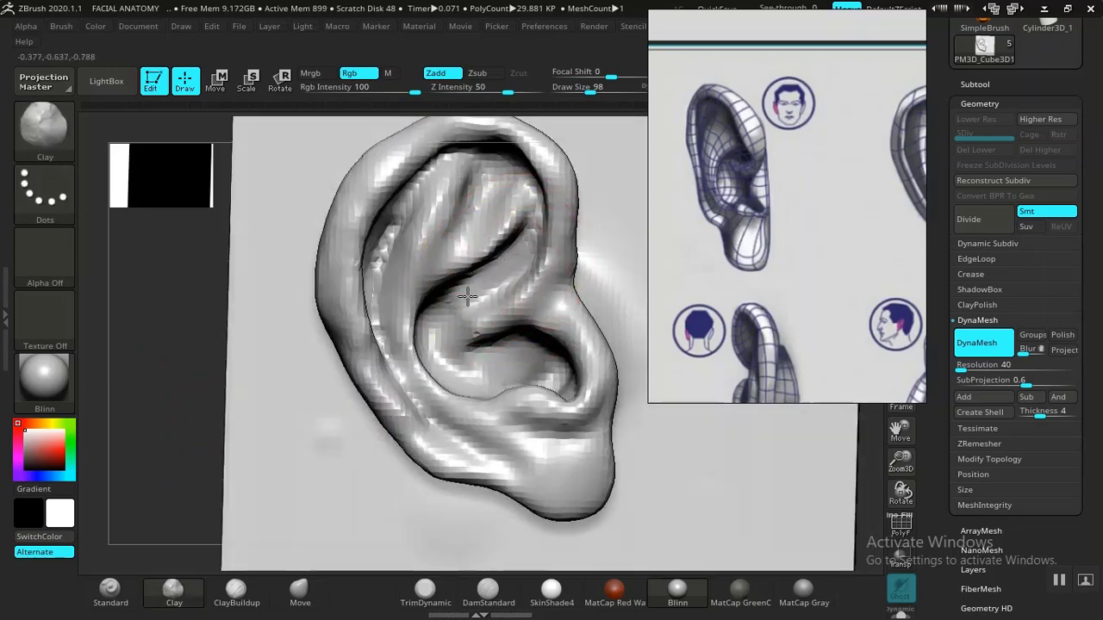
drag(203, 300, 266, 279)
alt+drag(751, 473, 651, 522)
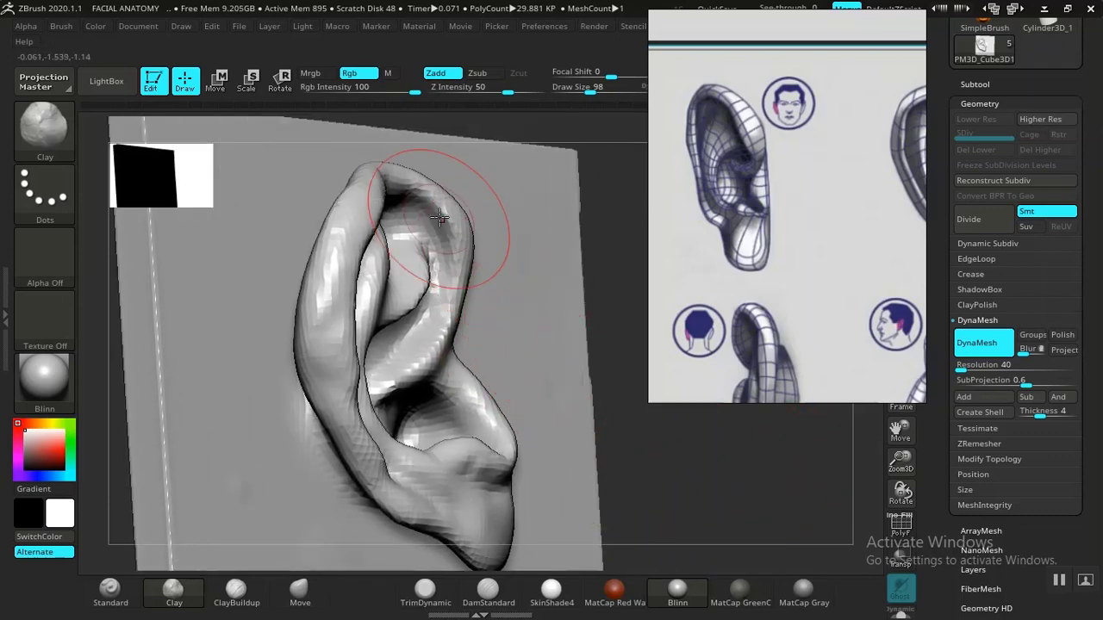
mouse_move(433, 212)
mouse_down()
mouse_move(454, 255)
mouse_move(463, 241)
mouse_move(450, 299)
mouse_up()
key(bracketleft)
key(bracketleft)
drag(442, 213, 444, 255)
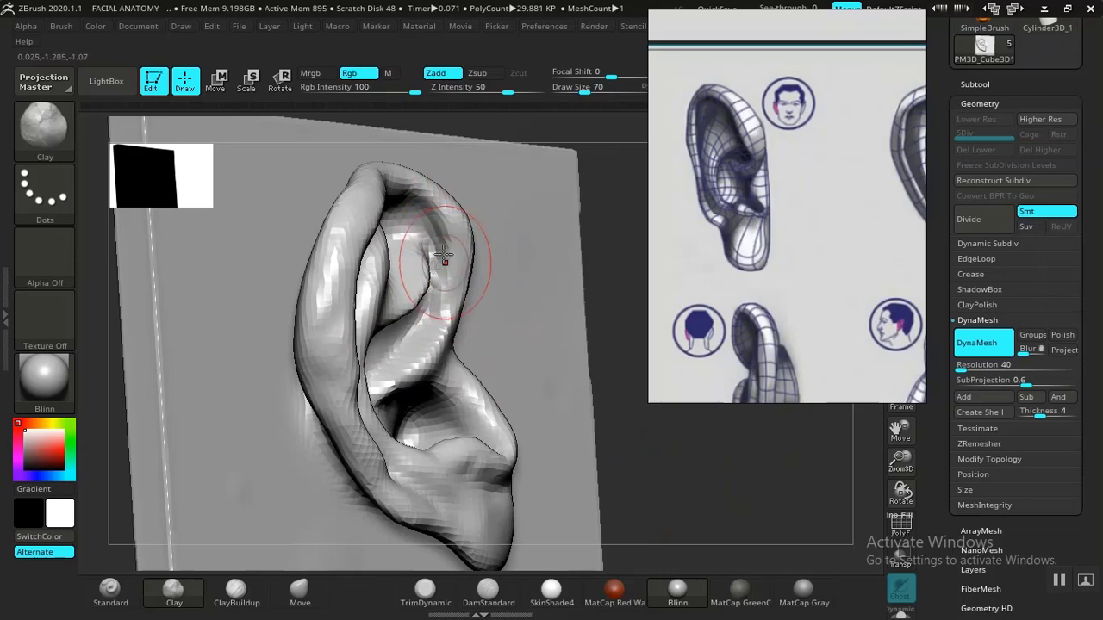
Step: Smooth the rough edge of the fold beneath the rim's upper front section at draw size 70
alt+drag(650, 512, 628, 569)
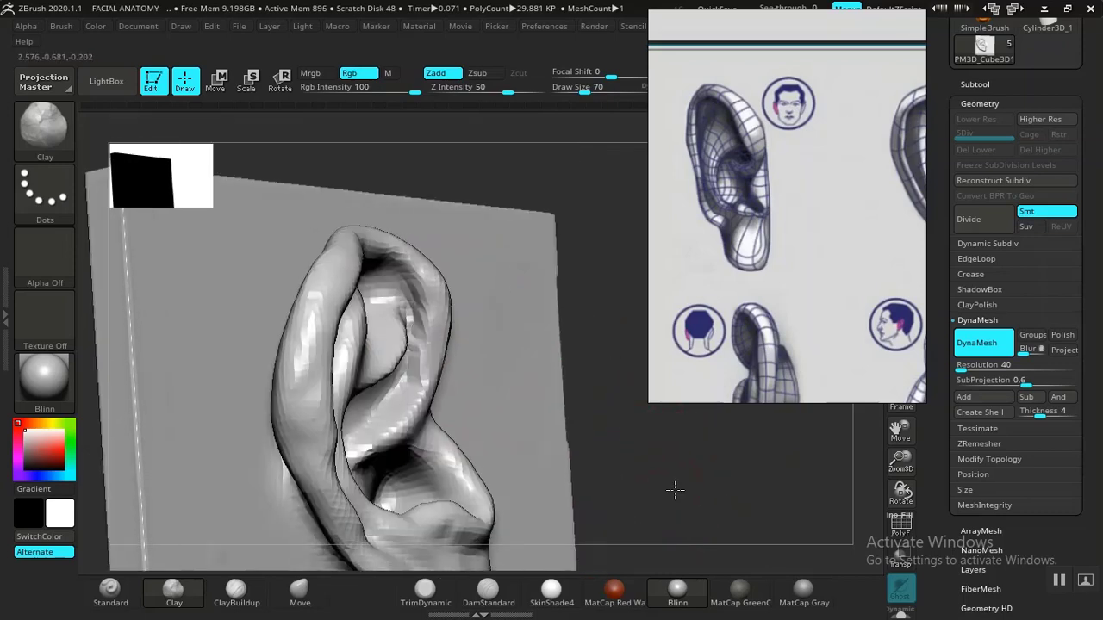
drag(675, 490, 665, 509)
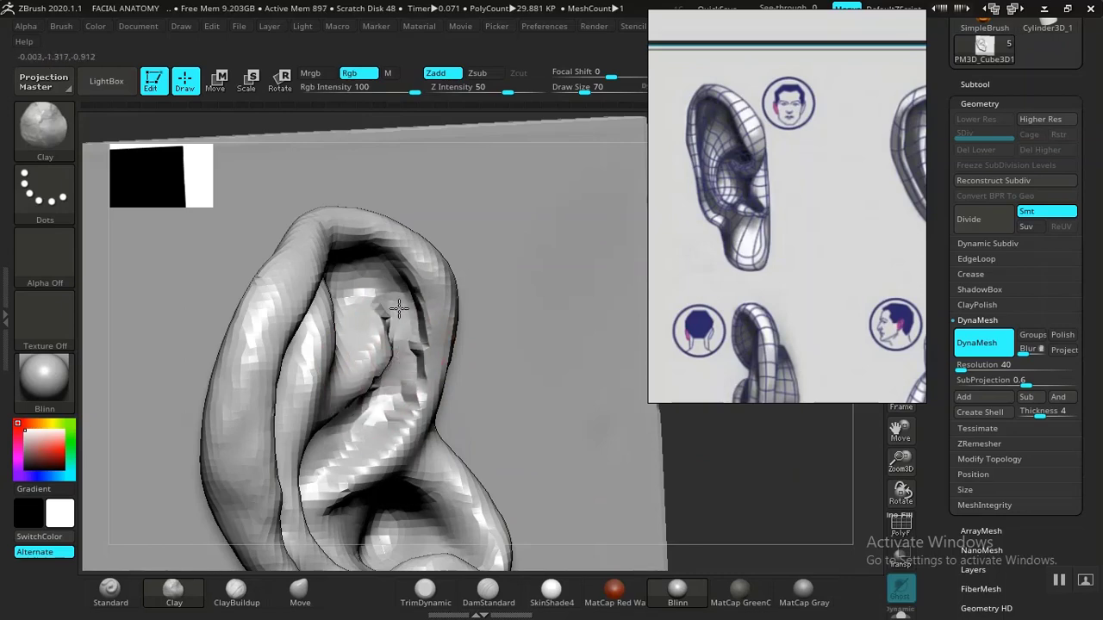
mouse_move(395, 315)
shift+mouse_down()
mouse_move(373, 375)
mouse_move(379, 362)
shift+mouse_up()
mouse_move(733, 470)
alt+mouse_down()
mouse_move(608, 463)
mouse_move(594, 440)
mouse_move(571, 440)
mouse_move(586, 385)
mouse_move(627, 539)
alt+mouse_up()
alt+drag(635, 460, 626, 534)
Step: Undo the trial move on the outer rim, mask the rim's rear stretch and invert the mask to isolate it
mouse_move(235, 414)
alt+mouse_down()
mouse_move(236, 389)
mouse_move(279, 381)
alt+mouse_up()
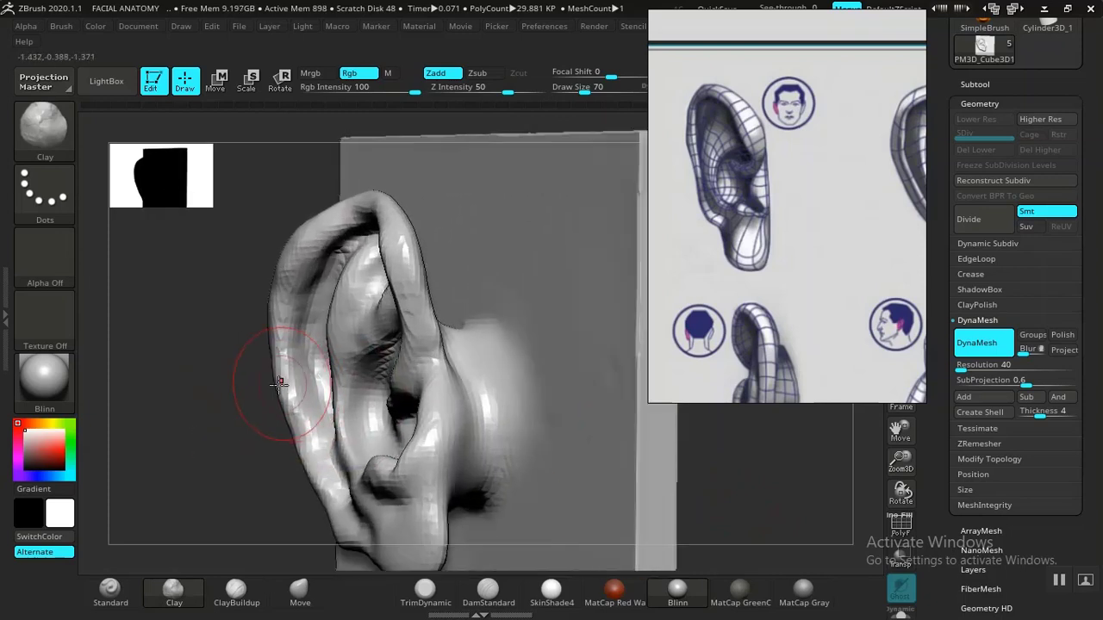
click(299, 593)
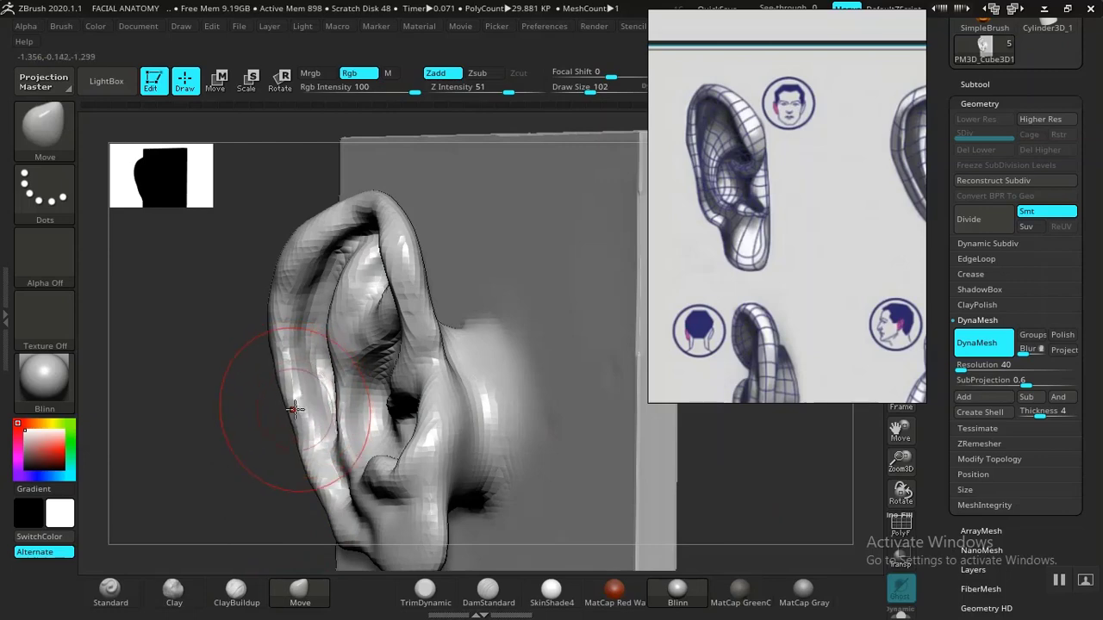
key(ctrl+z)
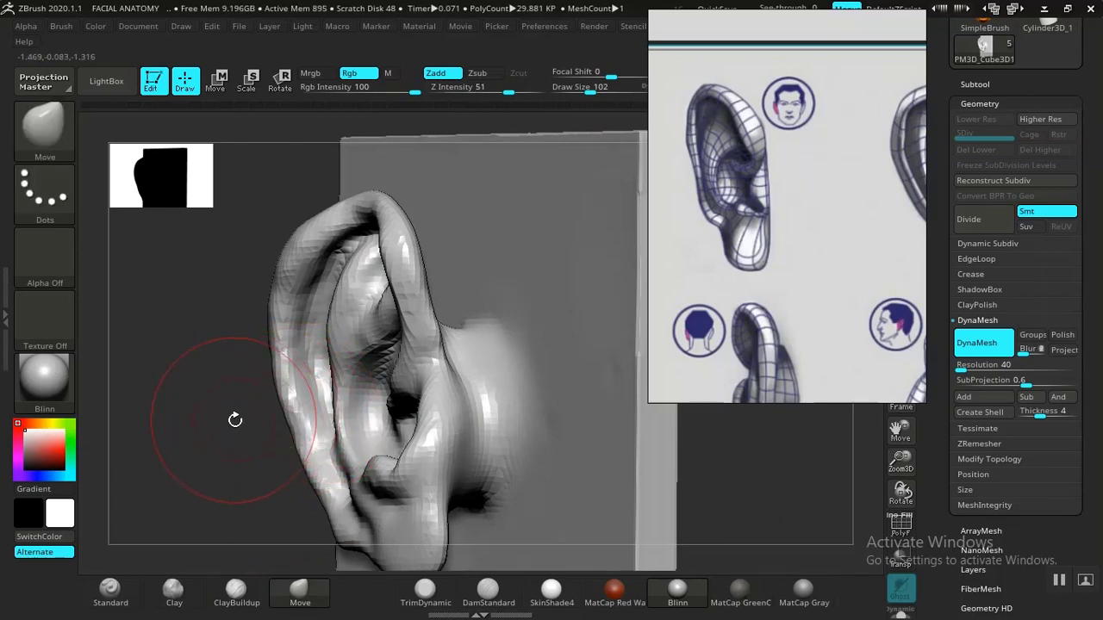
key(ctrl)
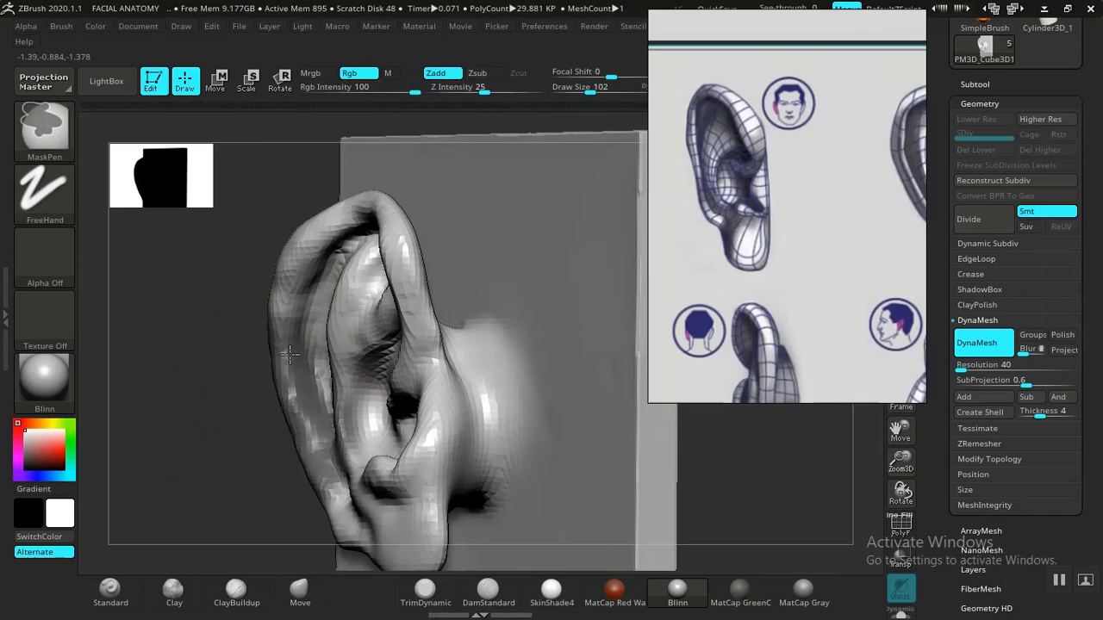
ctrl+drag(289, 355, 295, 310)
ctrl+click(258, 406)
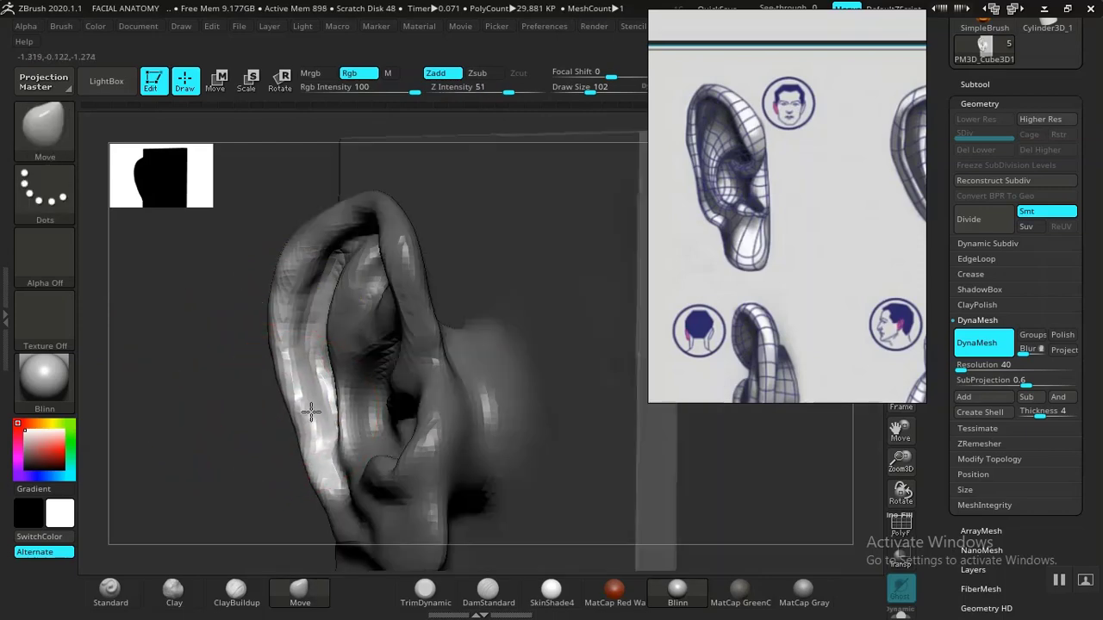
Step: Reshape the unmasked rear stretch of the outer rim with the Move brush at draw size 102 and Z Intensity 51, and clear the mask
right_drag(293, 405, 286, 387)
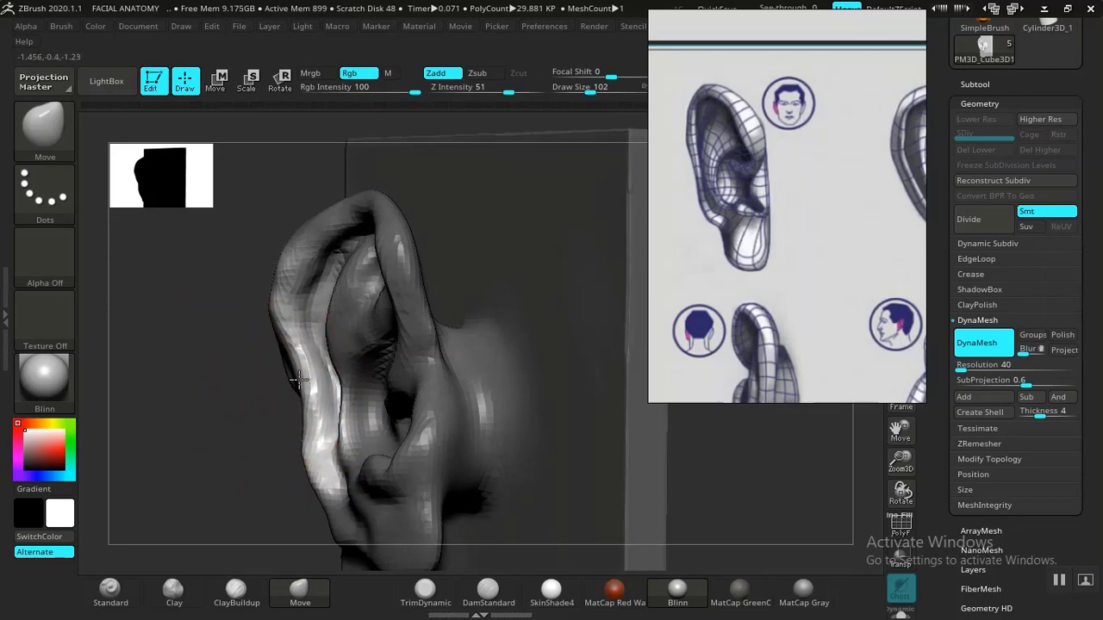
right_drag(284, 392, 310, 398)
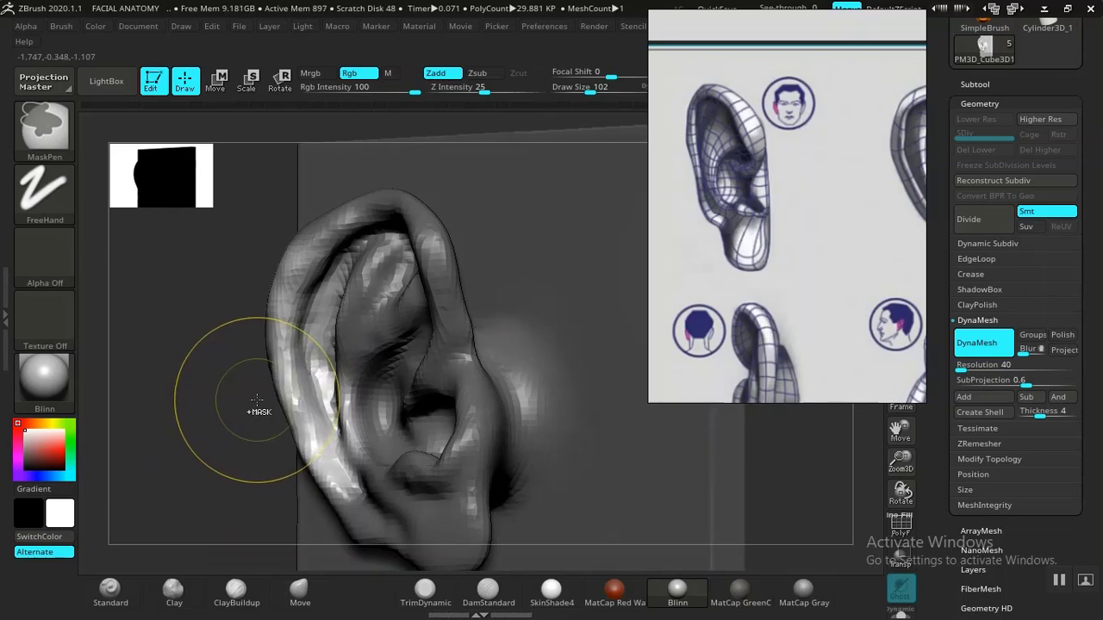
mouse_move(206, 406)
right_down()
mouse_move(332, 394)
mouse_move(320, 396)
mouse_move(290, 358)
right_up()
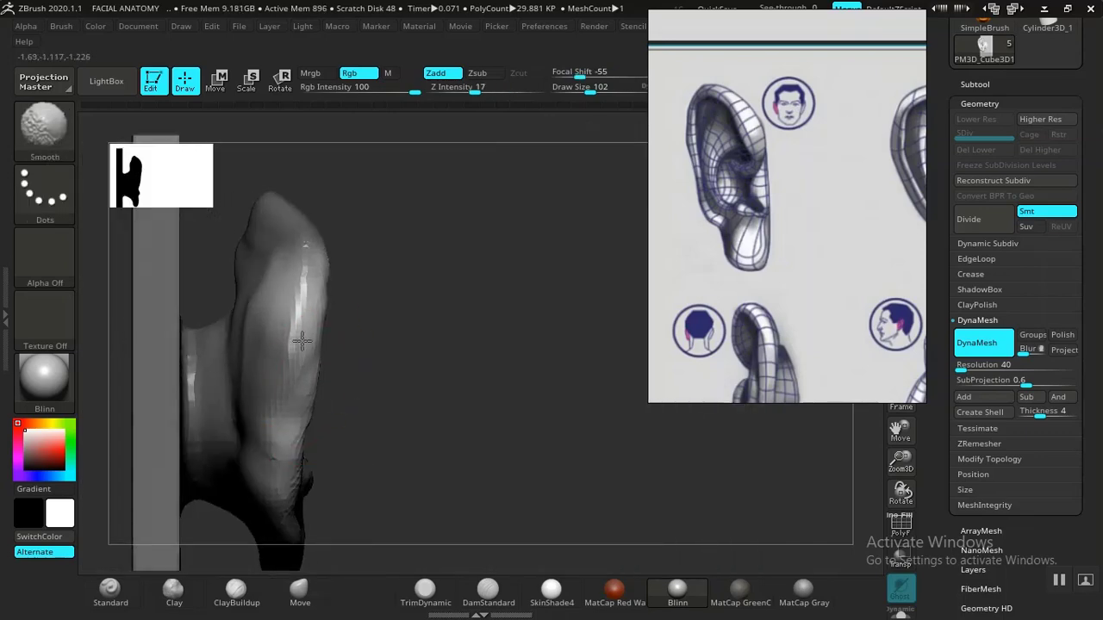
right_drag(428, 413, 312, 396)
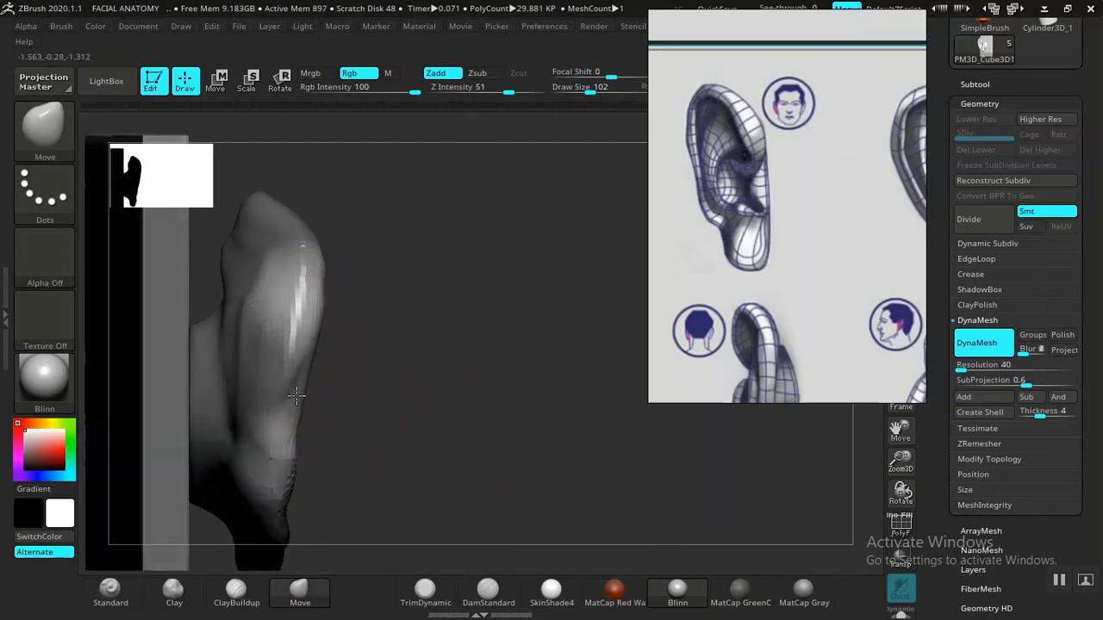
right_drag(460, 393, 353, 393)
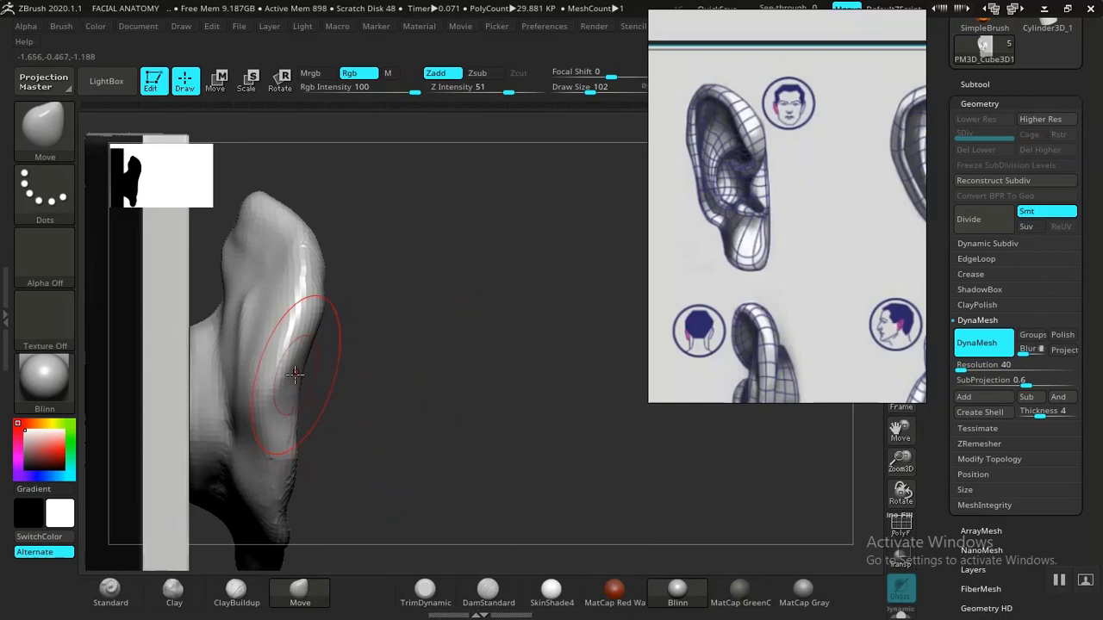
right_drag(295, 374, 419, 384)
key(ctrl)
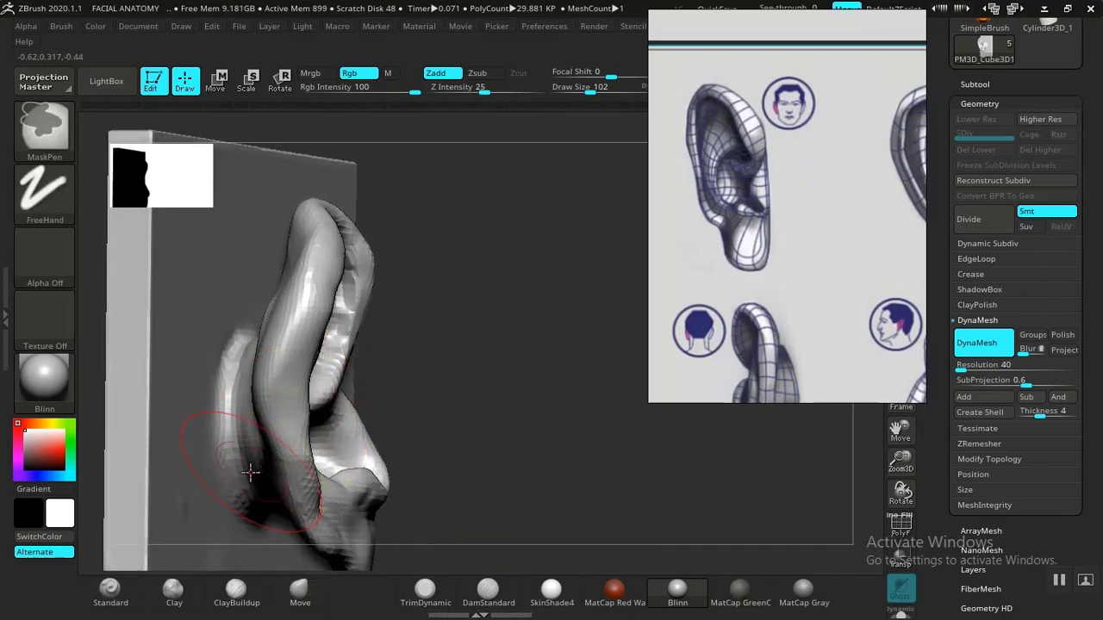
Step: Fill the hollow along the back of the outer rim with the Clay brush at draw size 102 and Z Intensity 50, and smooth it
right_drag(249, 472, 491, 409)
click(173, 591)
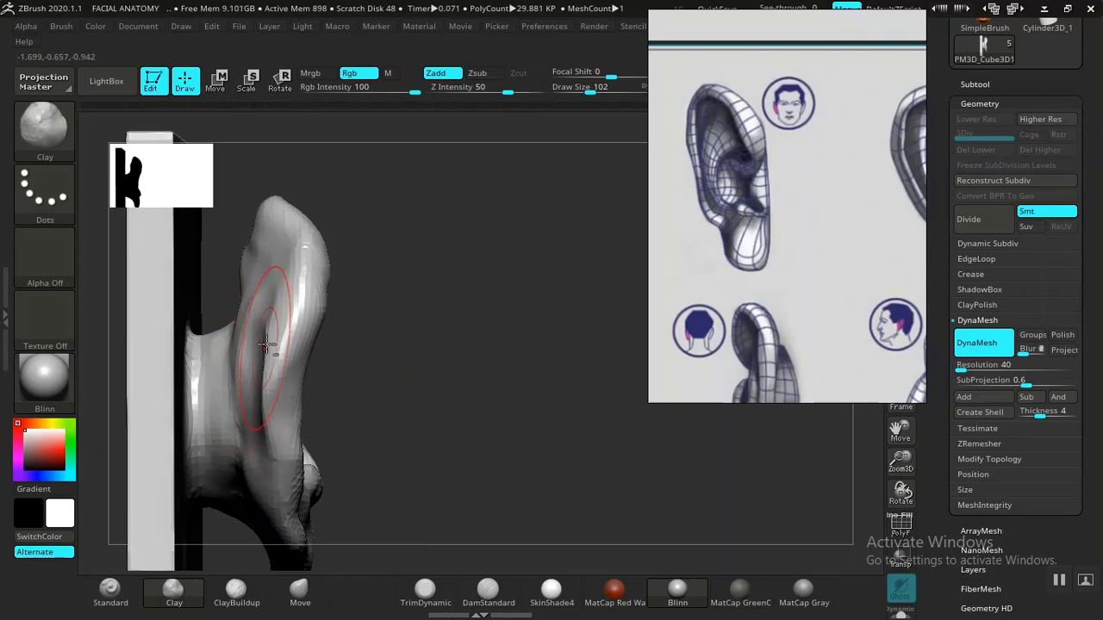
key(shift)
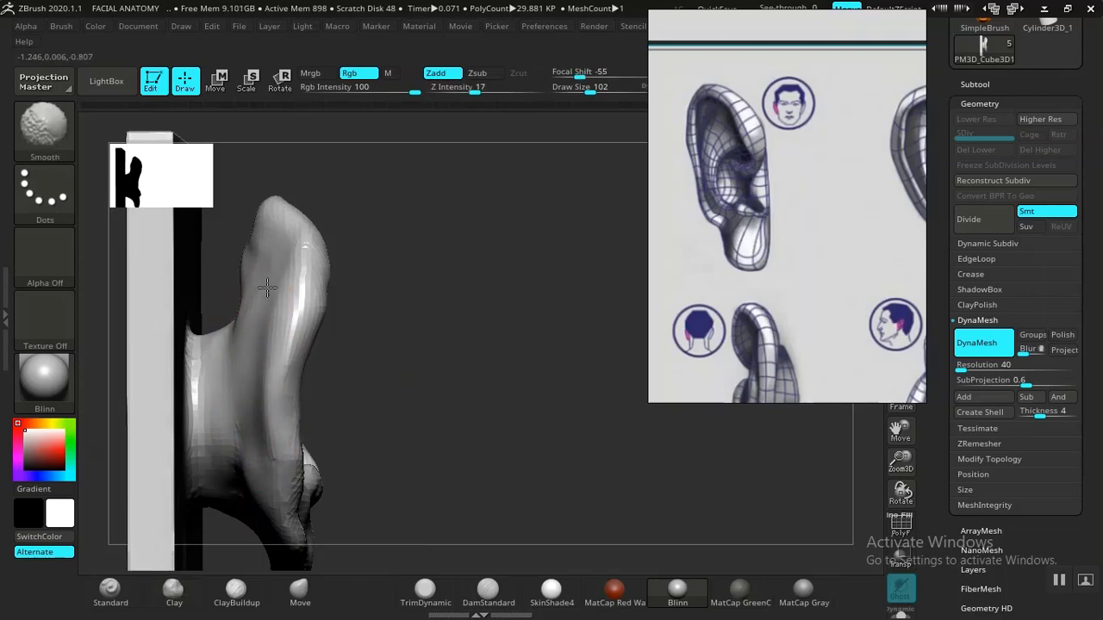
shift+drag(267, 288, 297, 379)
drag(447, 421, 358, 430)
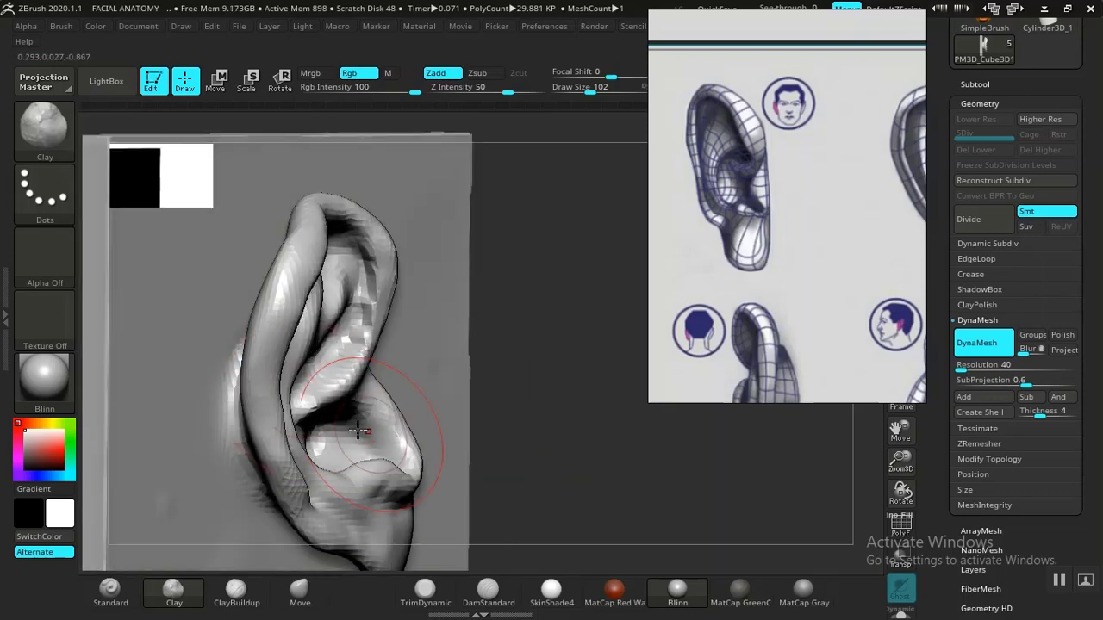
shift+drag(267, 401, 259, 457)
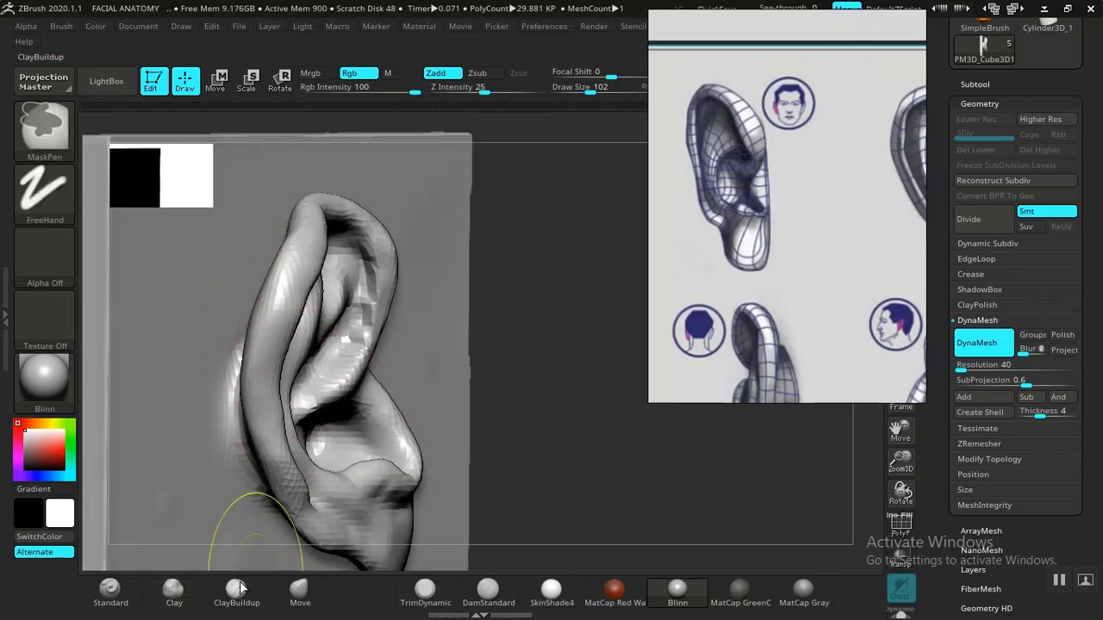
Step: Lightly build up the length of the outer rim with the Standard brush at draw size 102 and Z Intensity 8
click(110, 592)
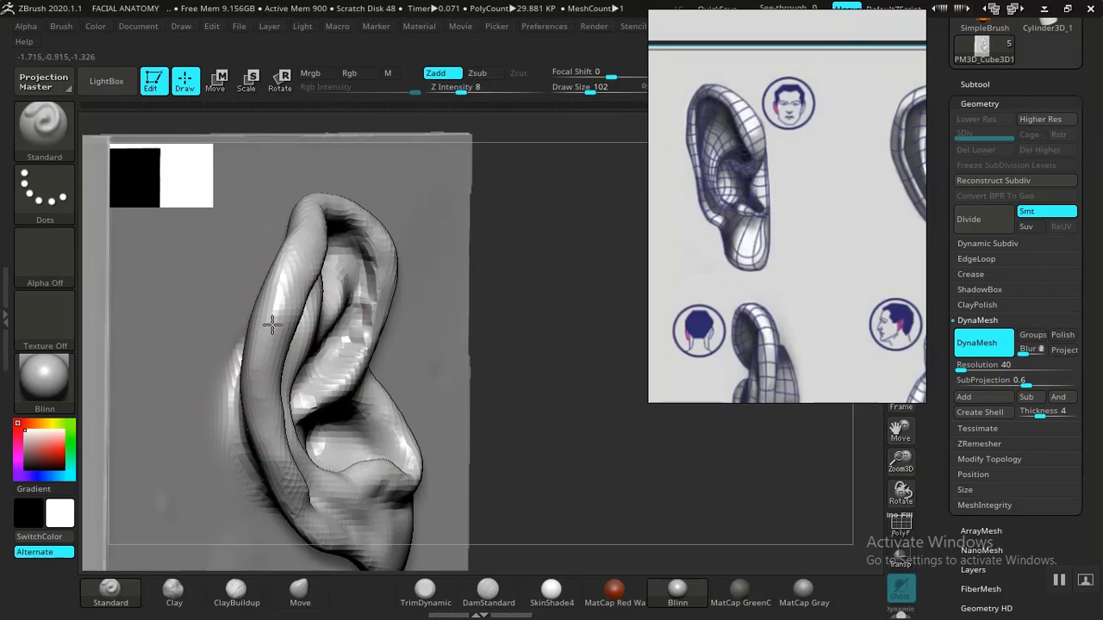
mouse_move(287, 296)
mouse_down()
mouse_move(264, 350)
mouse_move(305, 500)
mouse_up()
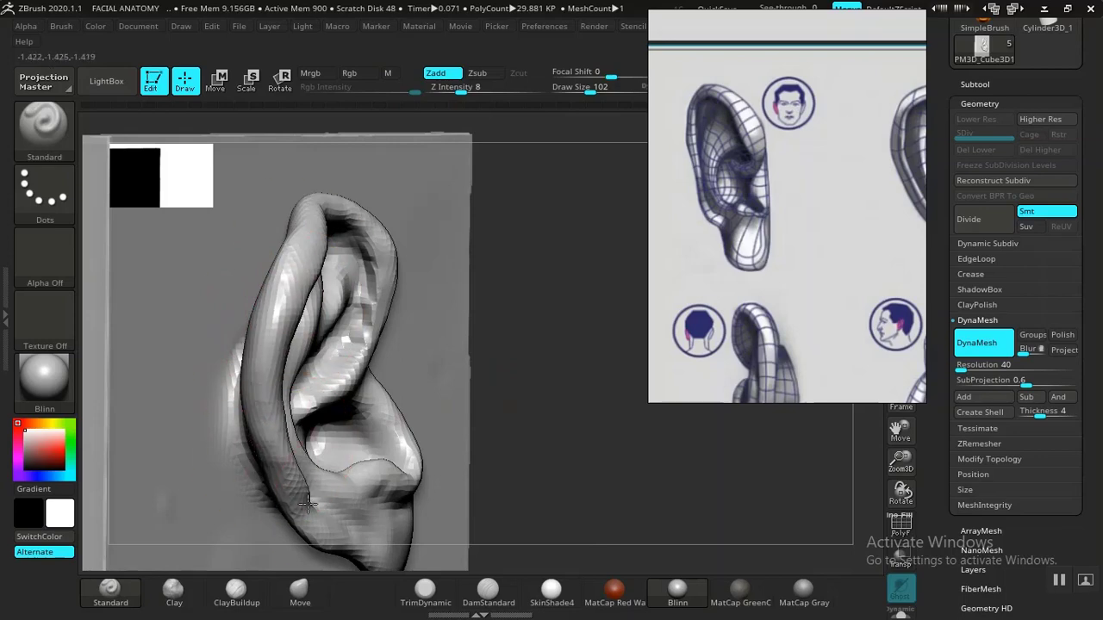
mouse_move(558, 460)
alt+mouse_down()
mouse_move(522, 406)
mouse_move(491, 404)
alt+mouse_up()
alt+drag(590, 383, 360, 353)
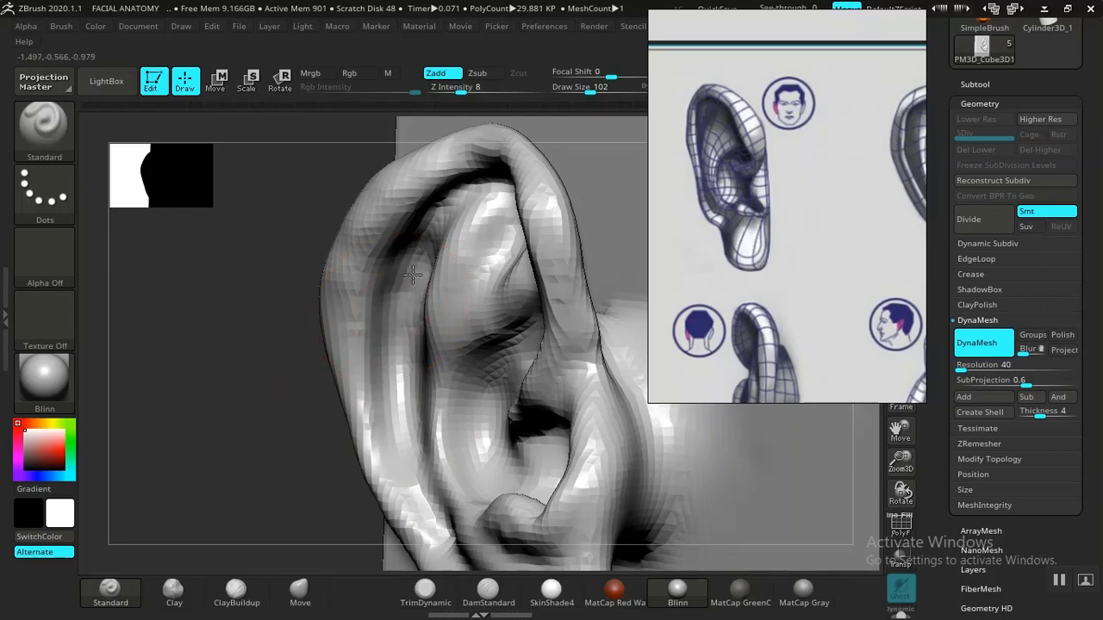
mouse_move(269, 414)
mouse_down()
mouse_move(320, 409)
mouse_move(259, 406)
mouse_up()
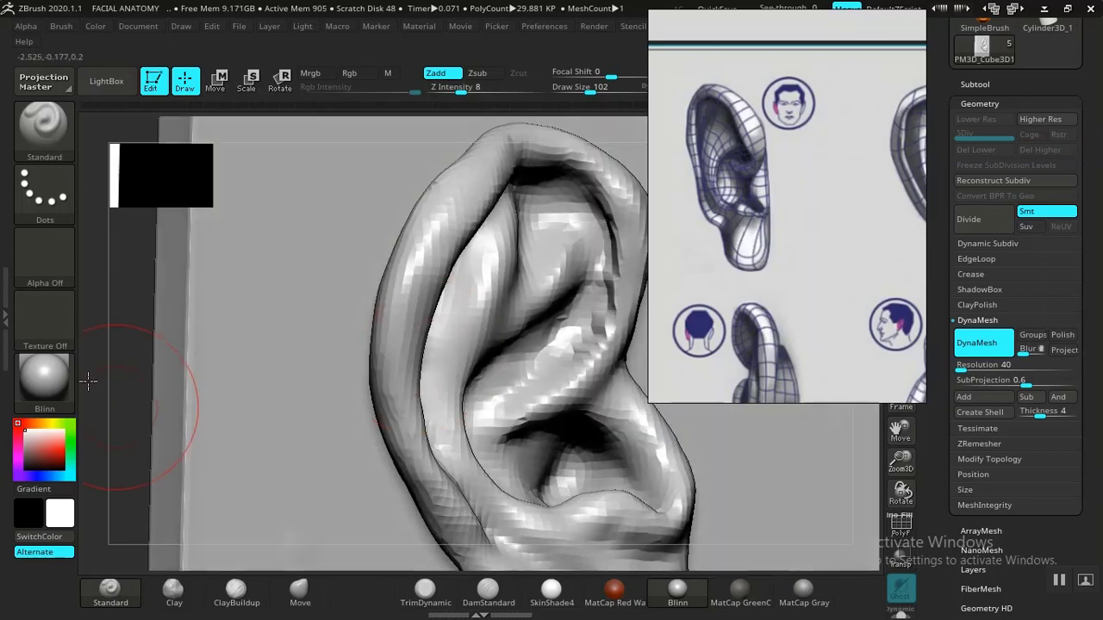
drag(92, 382, 301, 557)
Step: Adjust the upper rear contour of the outer rim with the Move brush at draw size 102 and Z Intensity 51
click(299, 589)
drag(251, 443, 360, 306)
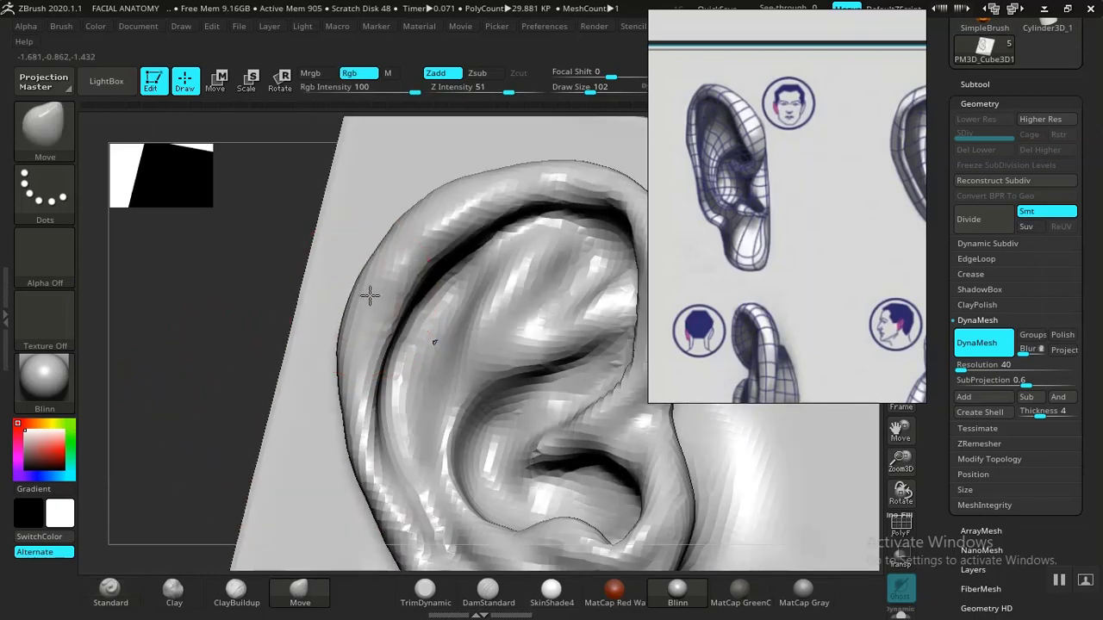
drag(210, 389, 227, 435)
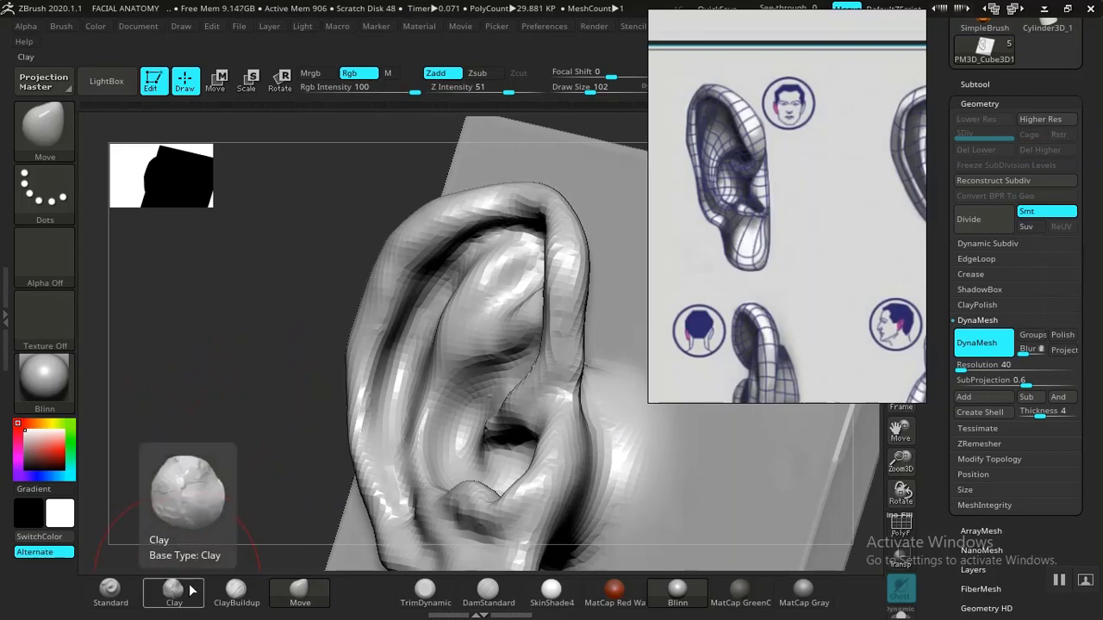
click(236, 591)
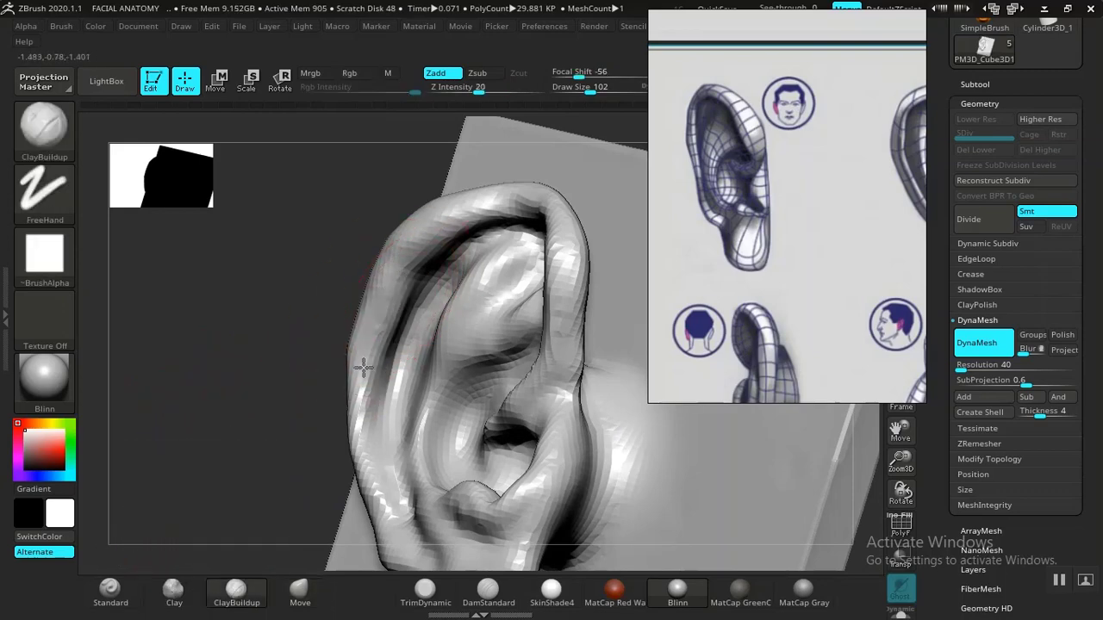
mouse_move(363, 368)
shift+mouse_down()
mouse_move(349, 399)
mouse_move(352, 445)
shift+mouse_up()
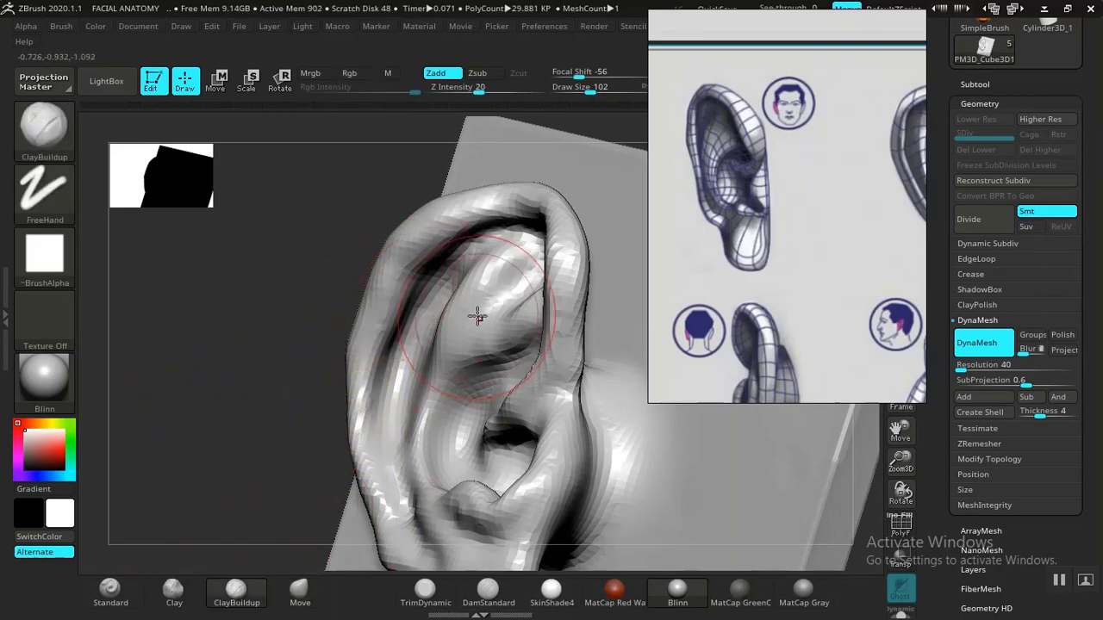
drag(477, 317, 414, 284)
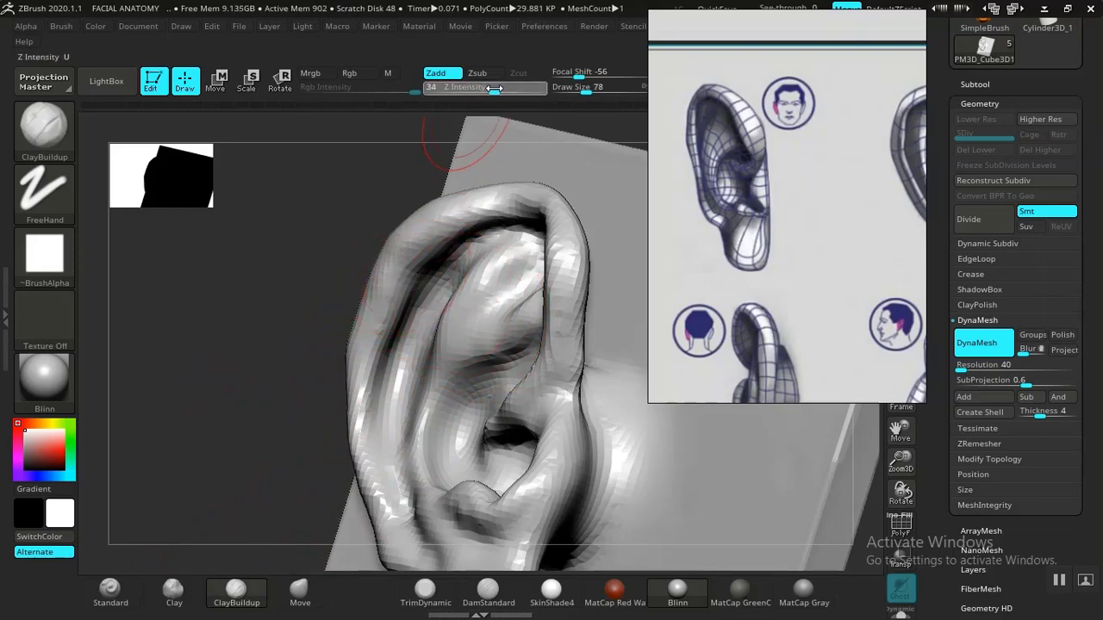
Step: Strengthen the ridge down the outer rim's rear edge with the Standard brush at draw size 78 and Z Intensity 23, undoing the last stroke
click(111, 591)
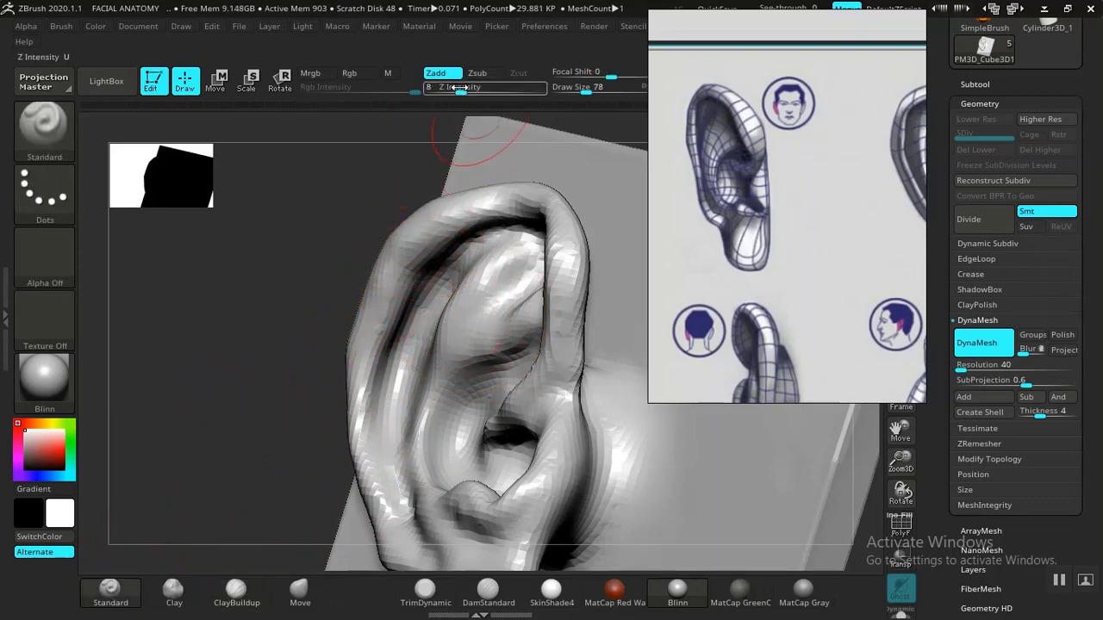
drag(461, 92, 483, 91)
mouse_move(362, 350)
mouse_down()
mouse_move(357, 434)
mouse_move(369, 459)
mouse_up()
mouse_move(398, 289)
mouse_down()
mouse_move(367, 409)
mouse_move(387, 517)
mouse_up()
mouse_move(319, 430)
mouse_down()
mouse_move(240, 402)
mouse_move(332, 376)
mouse_move(369, 332)
mouse_up()
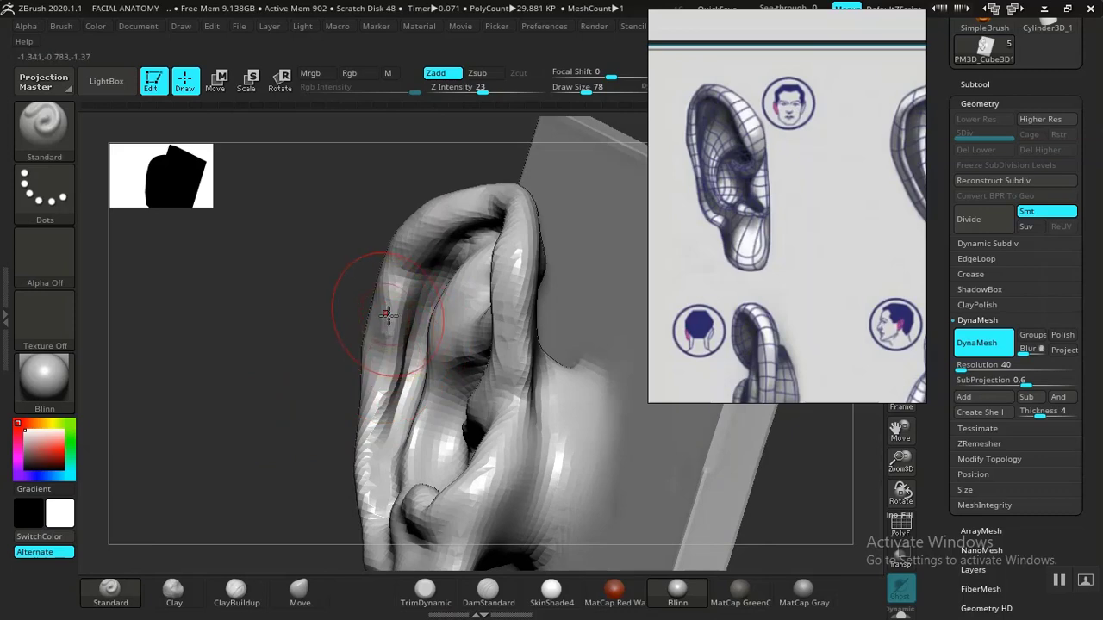
key(ctrl)
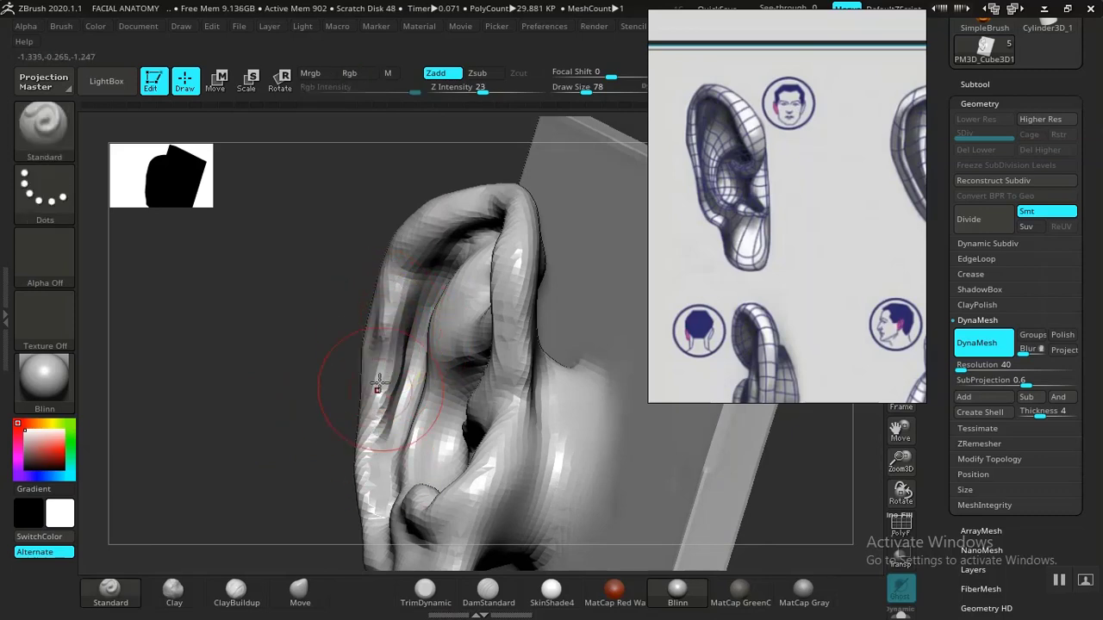
key(ctrl+z)
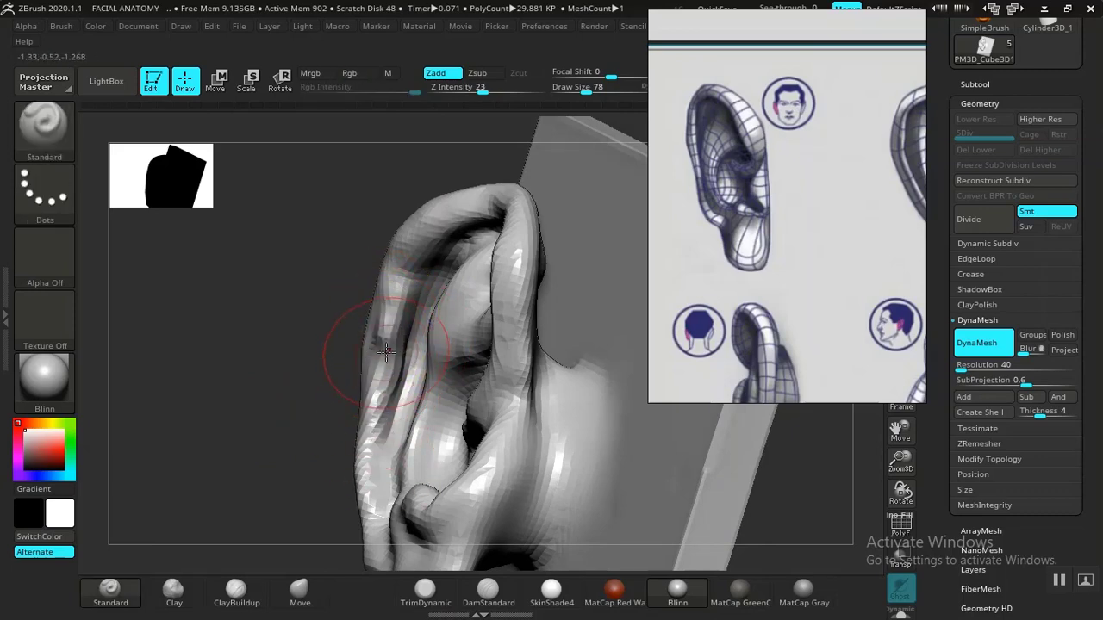
Step: Smooth the built-up ridge along the middle and lower parts of the outer rim's rear edge
shift+drag(375, 413, 385, 339)
mouse_move(376, 496)
shift+mouse_down()
mouse_move(386, 343)
mouse_move(372, 515)
shift+mouse_up()
mouse_move(172, 448)
mouse_down()
mouse_move(294, 432)
mouse_move(264, 431)
mouse_move(421, 312)
mouse_up()
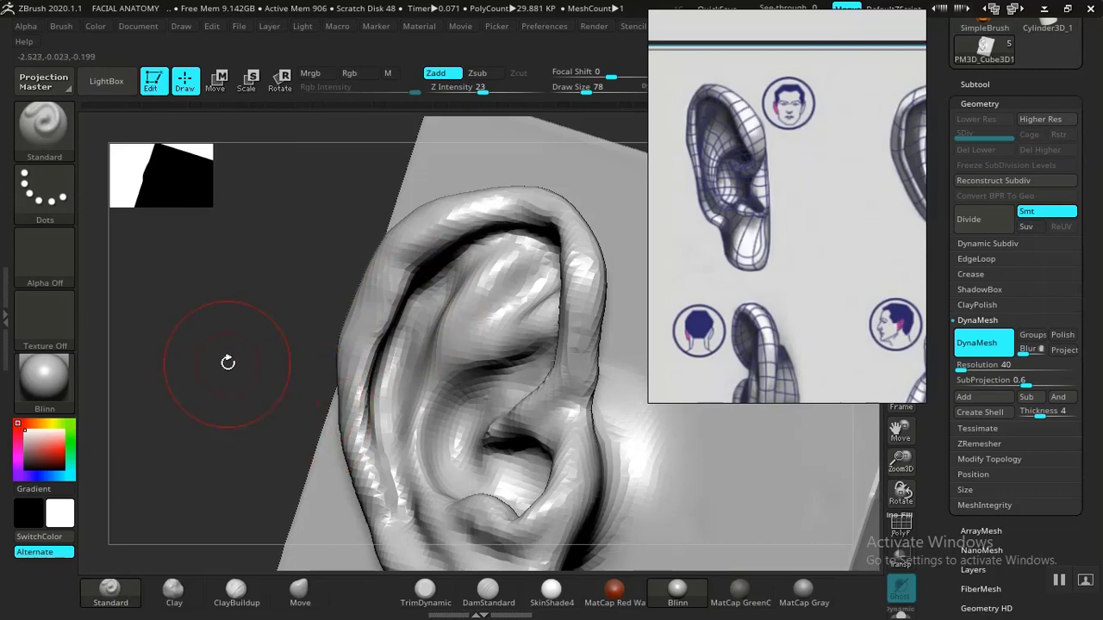
drag(228, 363, 293, 349)
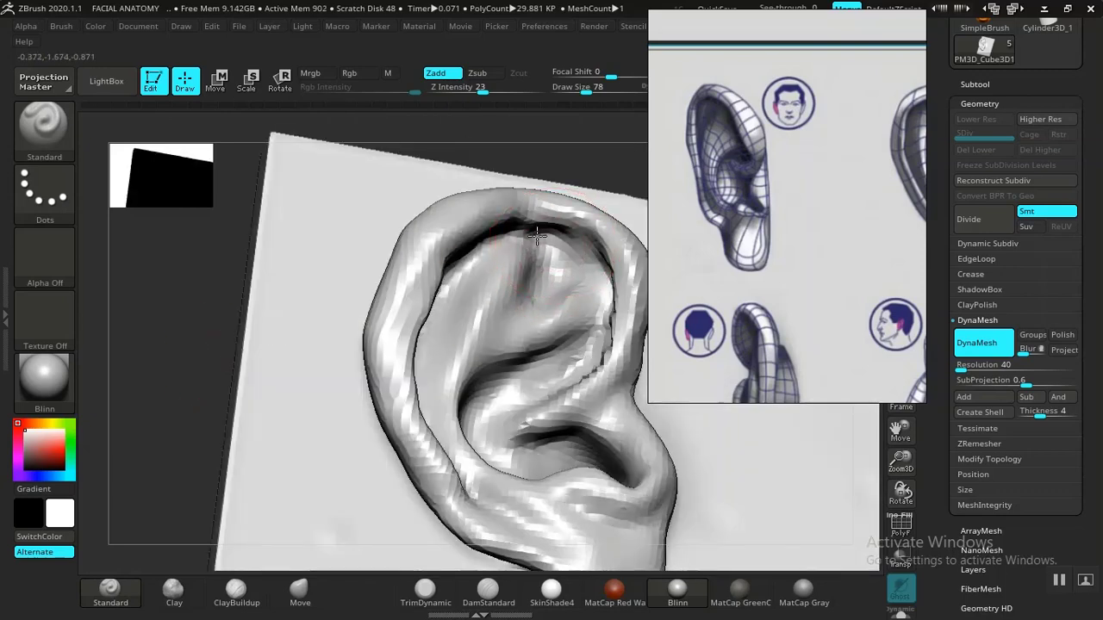
Step: Build up the inner edge of the upper rim along its groove with the Standard brush at draw size 78 and Z Intensity 23
drag(537, 236, 480, 256)
mouse_move(635, 298)
mouse_down()
mouse_move(584, 223)
mouse_move(483, 216)
mouse_up()
mouse_move(591, 231)
mouse_down()
mouse_move(503, 226)
mouse_move(435, 257)
mouse_up()
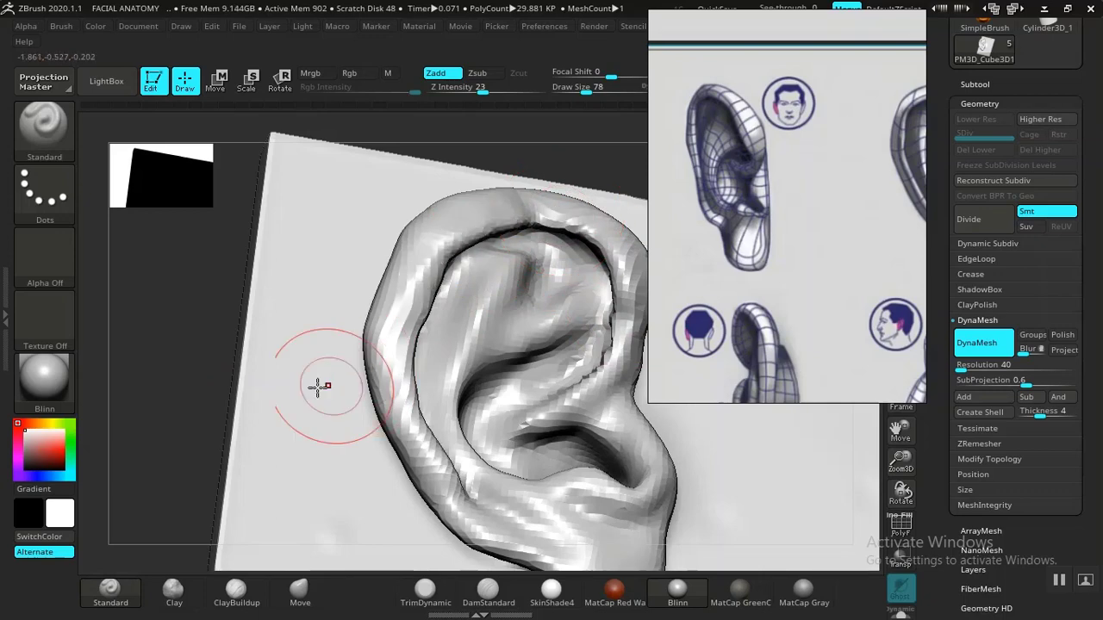
Step: Smooth the back surface of the outer rim
alt+drag(186, 386, 320, 448)
mouse_move(733, 425)
alt+mouse_down()
mouse_move(506, 418)
mouse_move(512, 463)
mouse_move(547, 457)
mouse_move(522, 448)
mouse_move(630, 445)
mouse_move(603, 437)
alt+mouse_up()
shift+drag(321, 319, 315, 322)
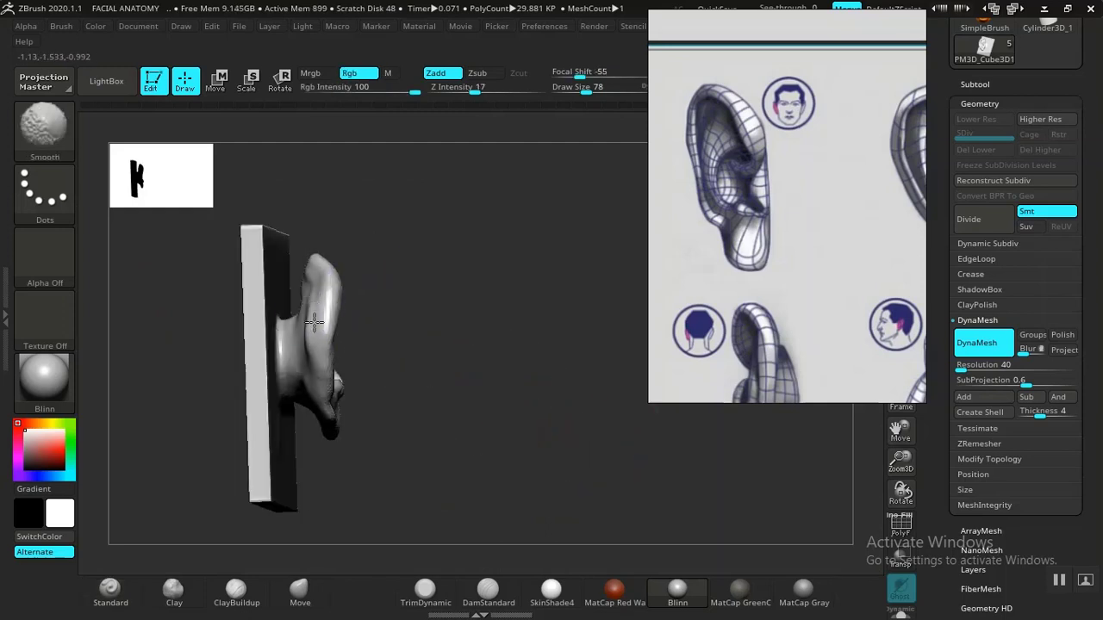
drag(603, 370, 490, 377)
mouse_move(606, 409)
alt+mouse_down()
mouse_move(610, 436)
mouse_move(735, 477)
mouse_move(730, 405)
alt+mouse_up()
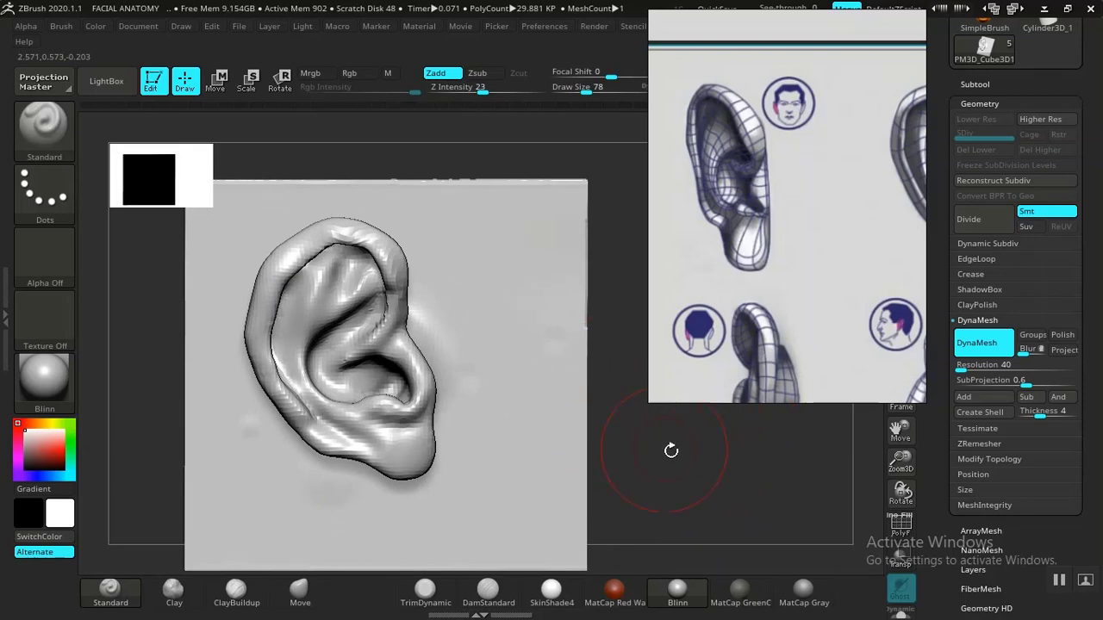
Step: Adjust the ear's front profile around the earlobe and rear rim with the Move brush at draw size 130 and Z Intensity 51
drag(671, 450, 433, 429)
click(299, 593)
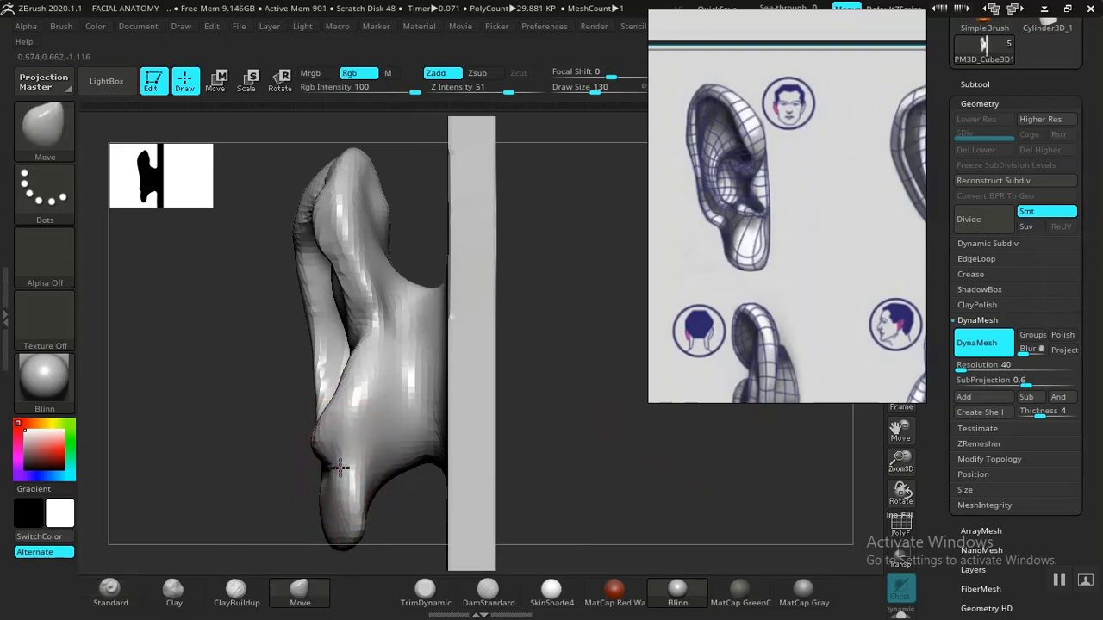
mouse_move(335, 551)
mouse_down()
mouse_move(322, 549)
mouse_move(336, 545)
mouse_move(290, 463)
mouse_move(317, 452)
mouse_up()
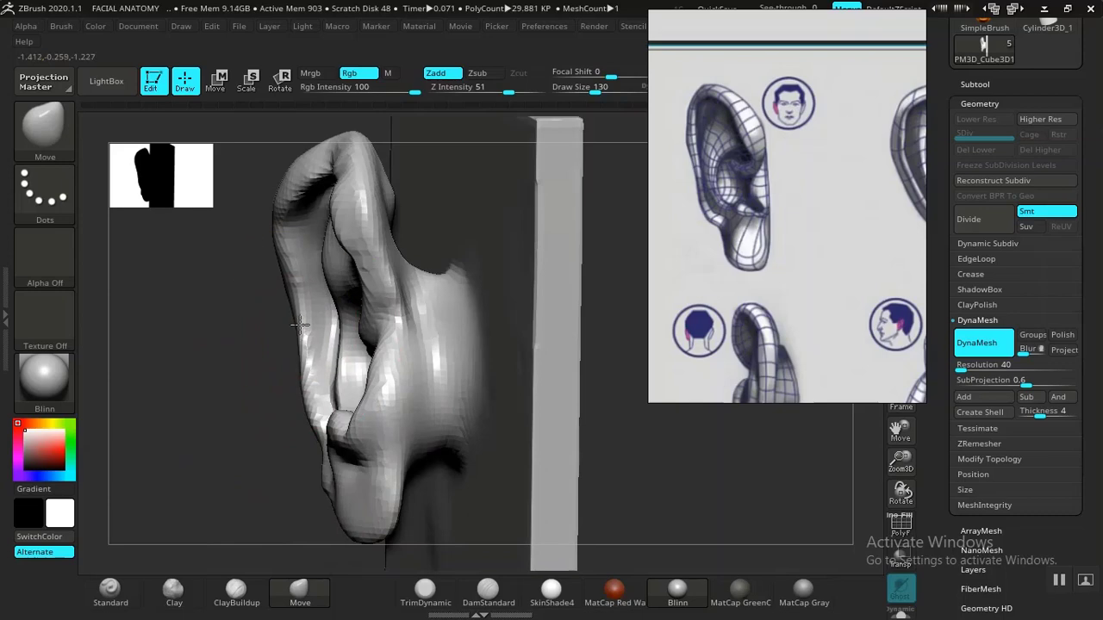
mouse_move(299, 325)
mouse_down()
mouse_move(230, 423)
mouse_move(260, 425)
mouse_up()
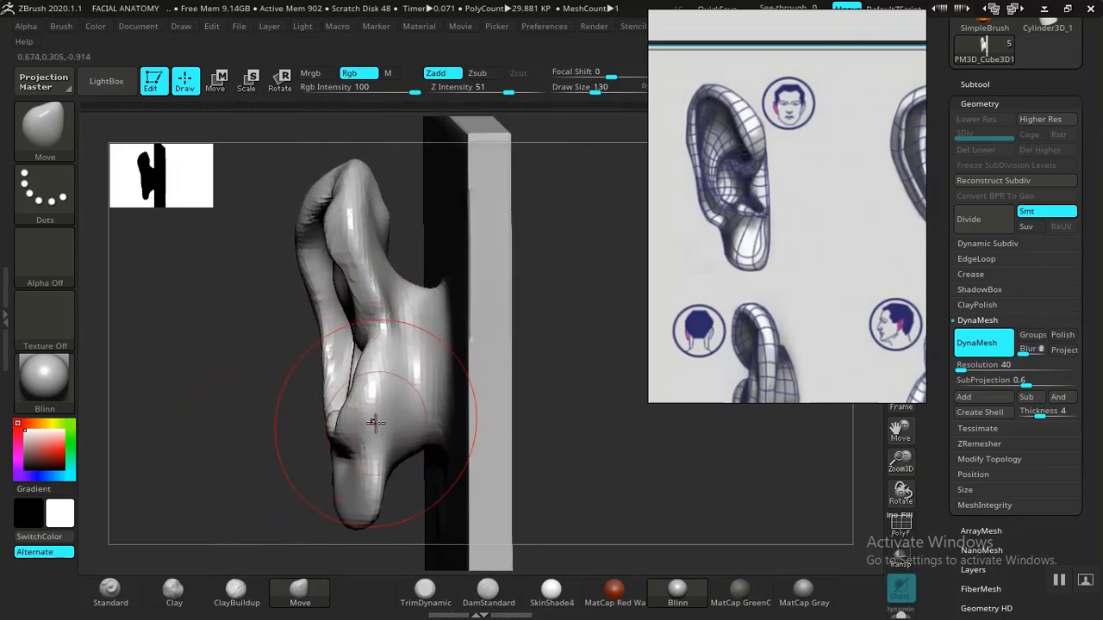
mouse_move(636, 470)
mouse_down()
mouse_move(718, 497)
mouse_move(637, 469)
mouse_up()
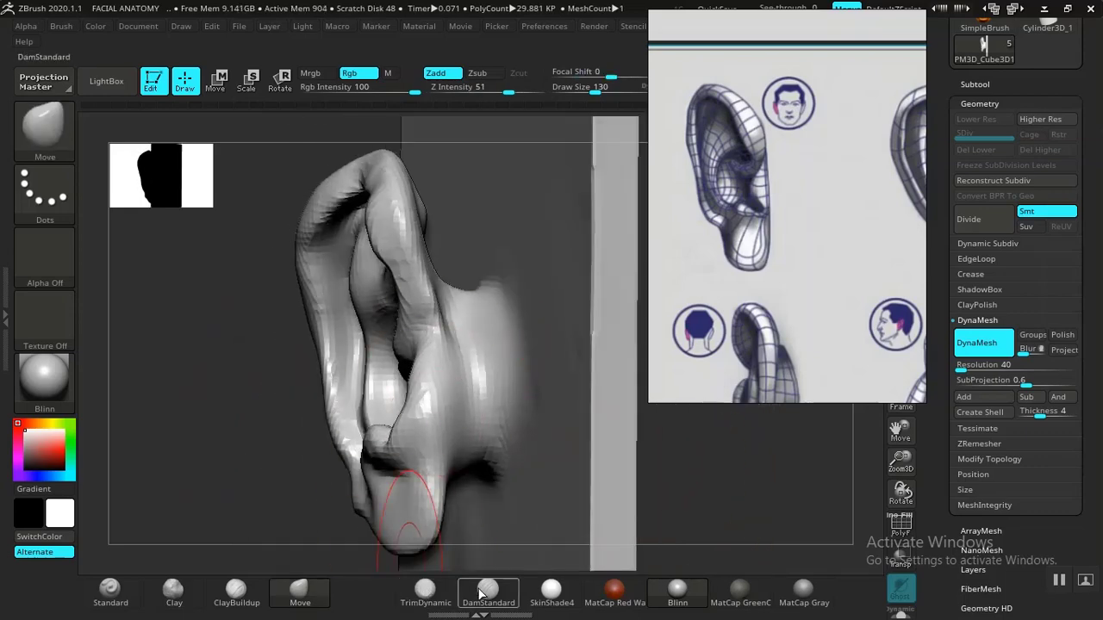
Step: Carve the crease between the rim's front root and the tragus with DamStandard at Z Intensity 54, then smooth the tragus's front
click(481, 593)
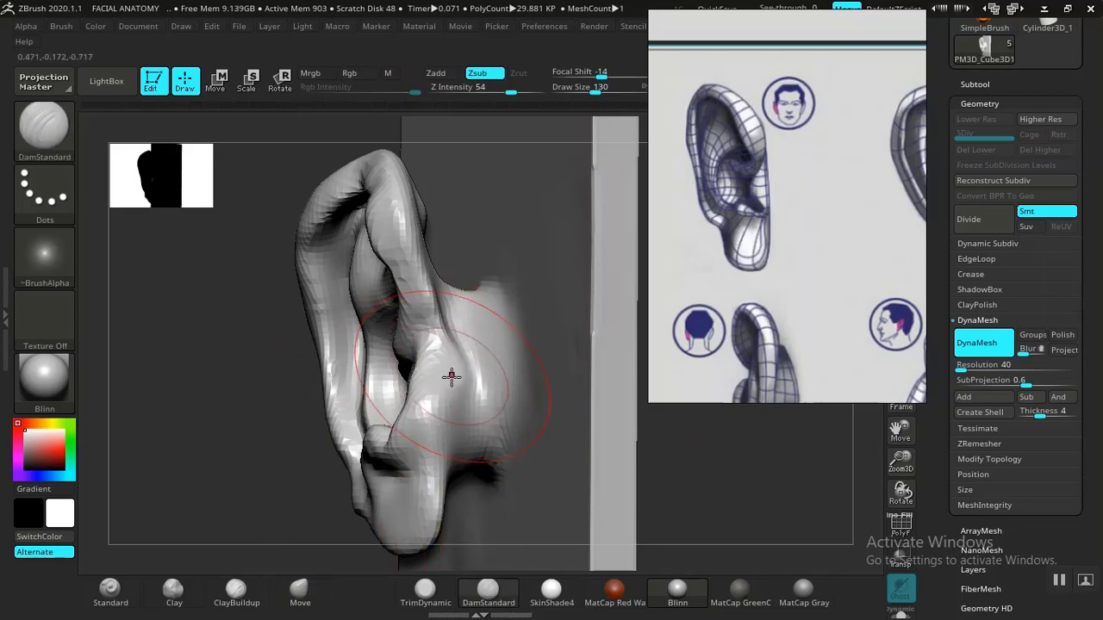
key(ctrl+z)
click(485, 599)
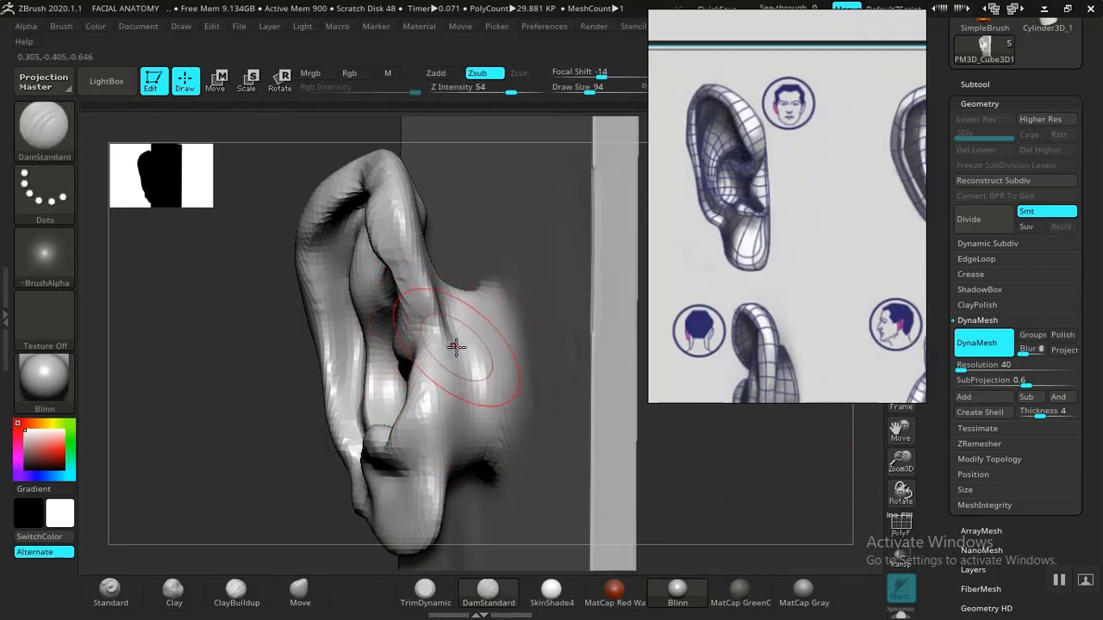
drag(722, 475, 672, 509)
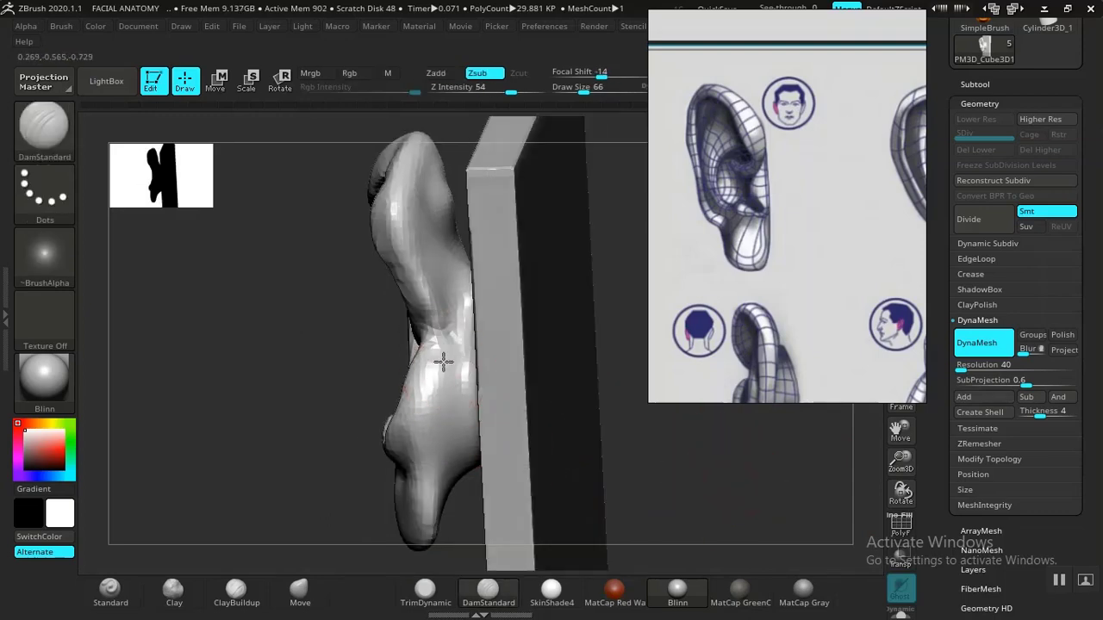
drag(314, 455, 463, 419)
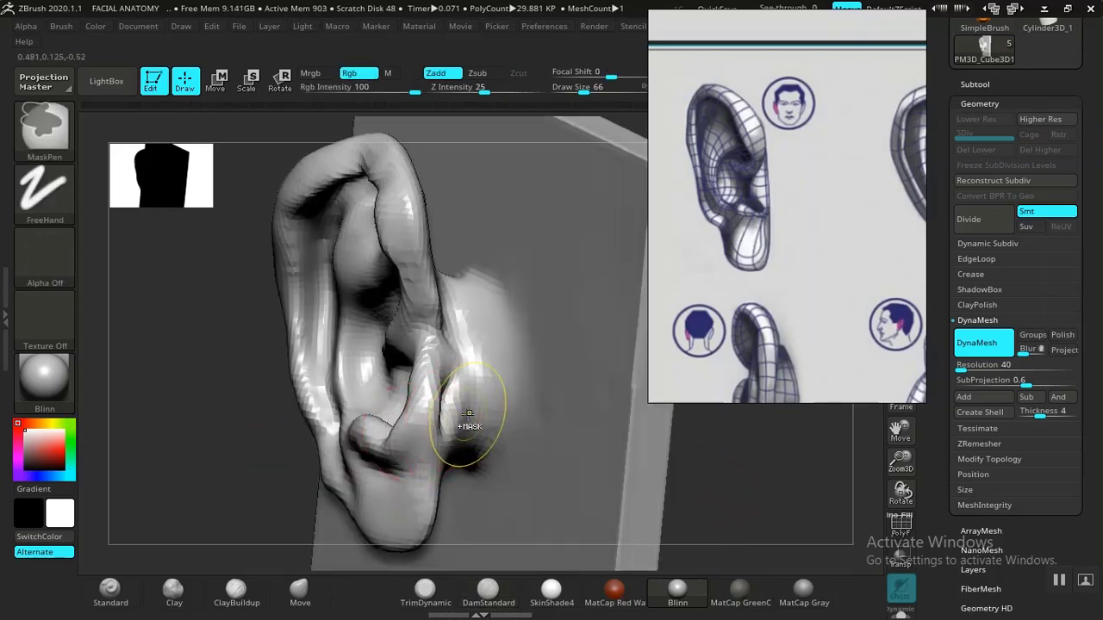
mouse_move(708, 496)
mouse_down()
mouse_move(744, 500)
mouse_move(495, 479)
mouse_up()
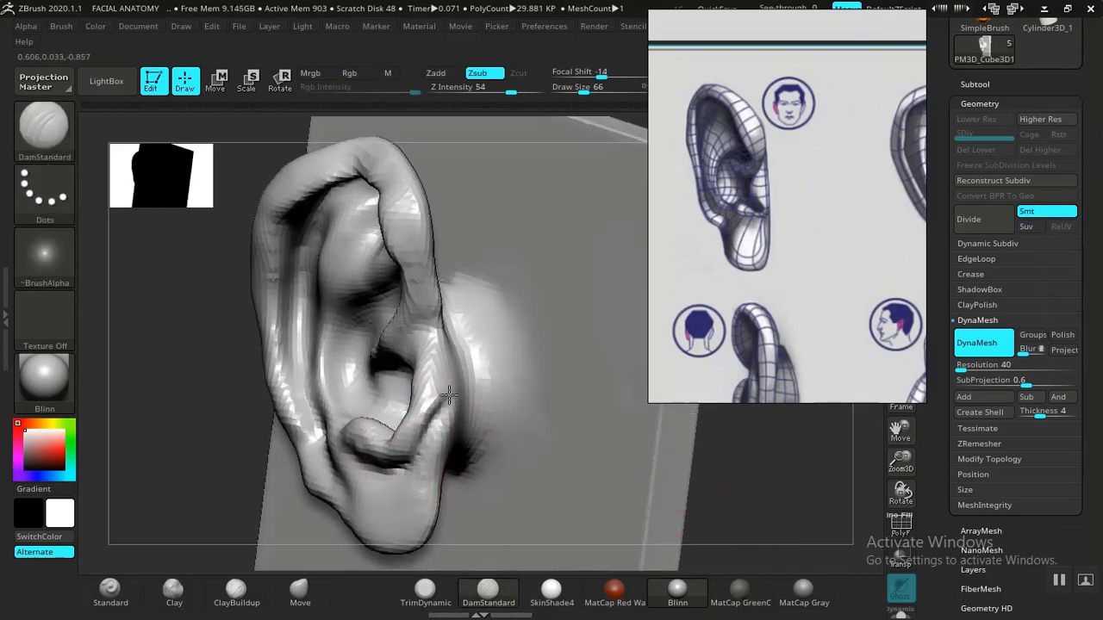
shift+drag(449, 395, 423, 453)
drag(733, 492, 751, 457)
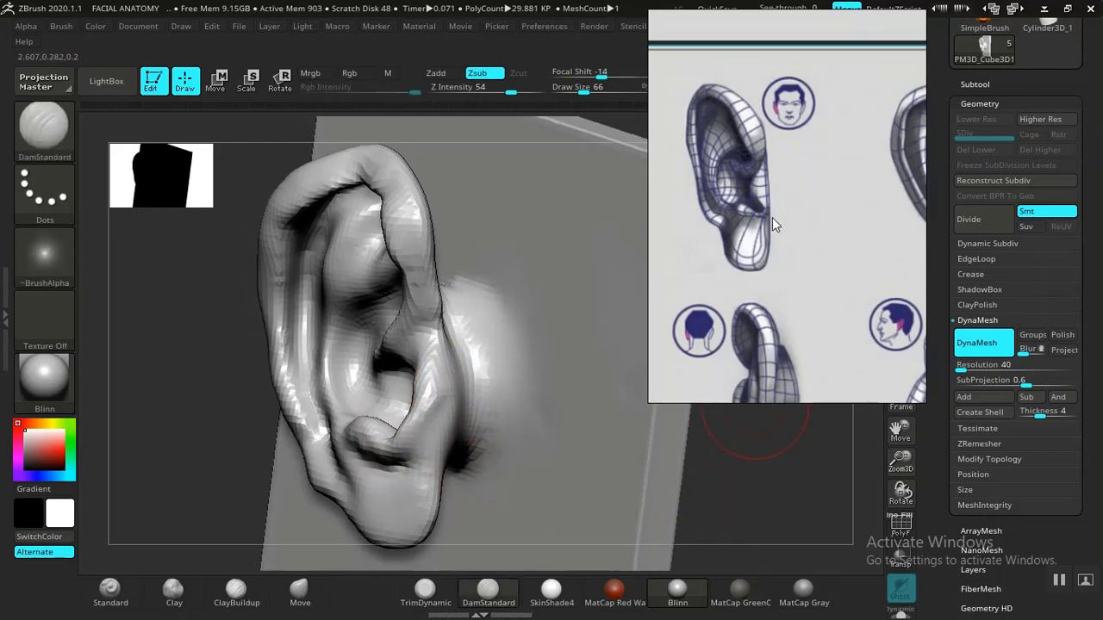
Step: Reshape the tragus and antitragus edges with the Move brush at draw sizes 110 and 94
mouse_move(746, 535)
mouse_down()
mouse_move(804, 509)
mouse_move(805, 492)
mouse_move(709, 475)
mouse_move(727, 517)
mouse_move(564, 474)
mouse_up()
click(299, 592)
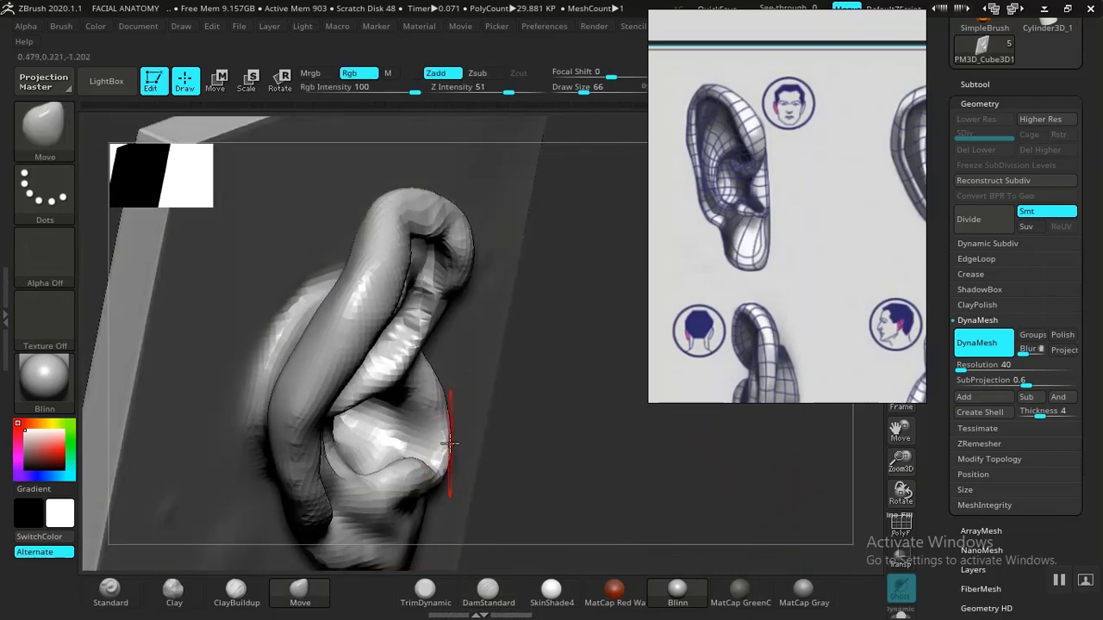
mouse_move(515, 452)
mouse_down()
mouse_move(532, 492)
mouse_move(448, 458)
mouse_up()
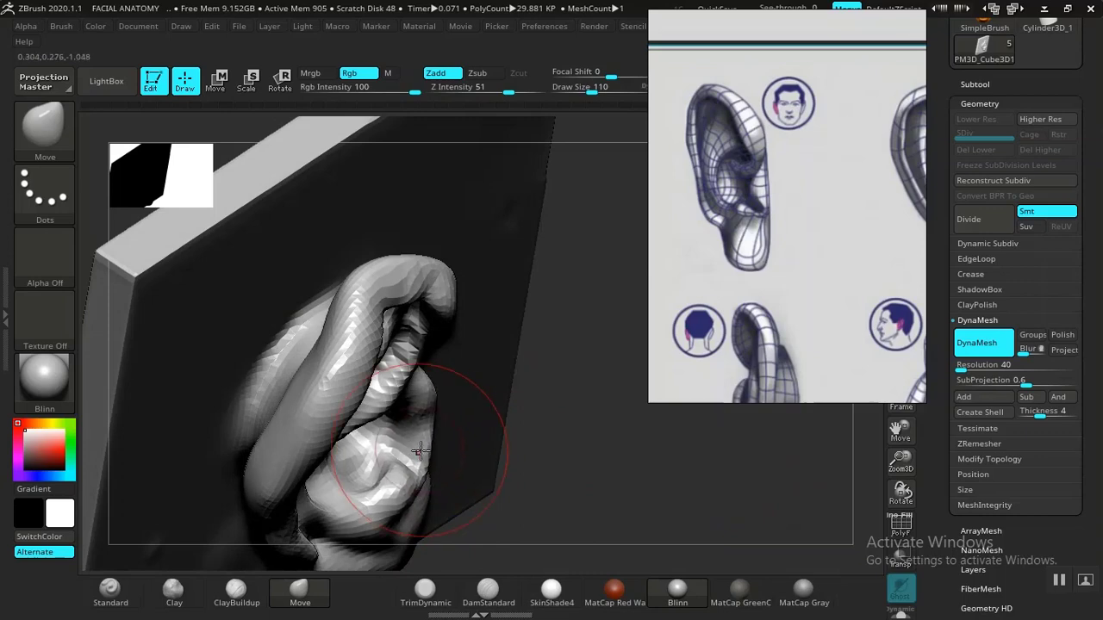
drag(523, 459, 502, 436)
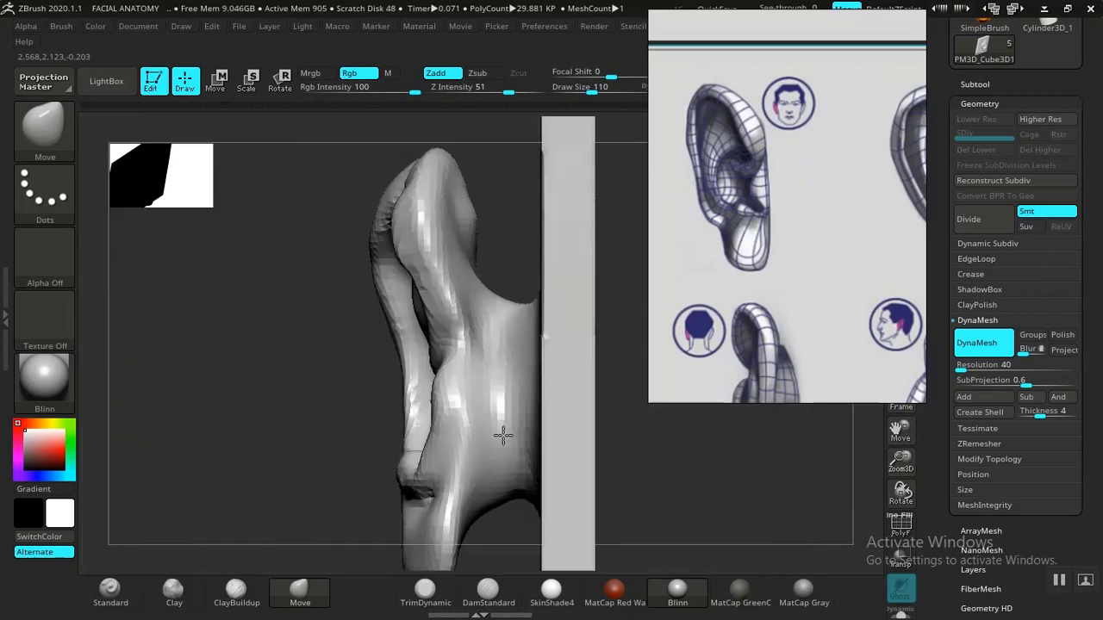
drag(308, 453, 436, 403)
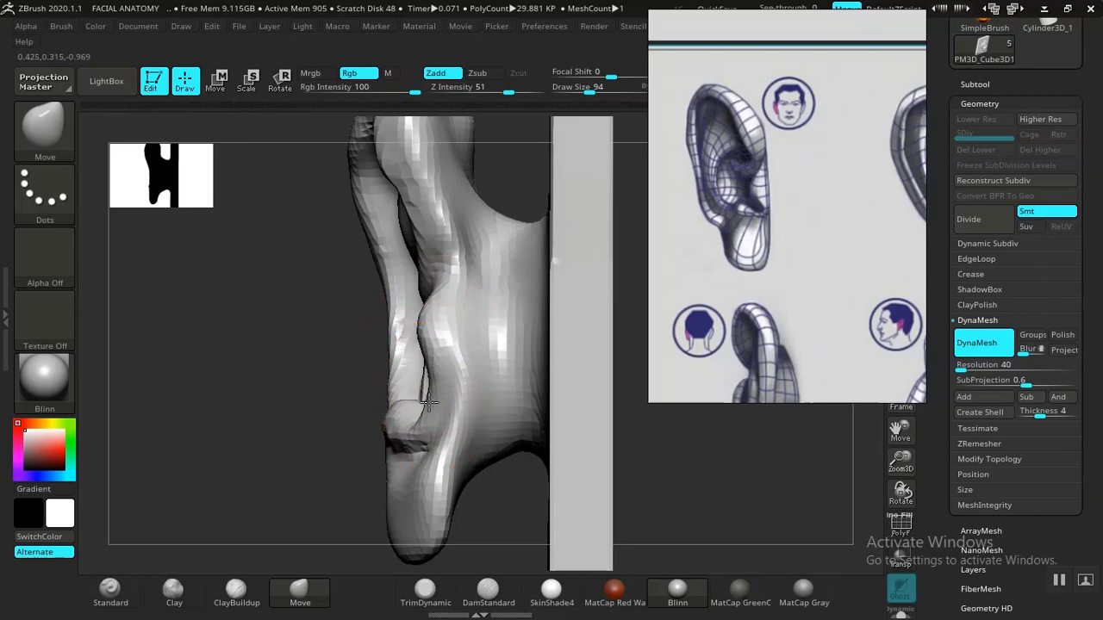
drag(345, 371, 344, 440)
Step: Refine the crease above the tragus with DamStandard at Z Intensity 16 and nudge the tragus edge with the Move brush
click(468, 593)
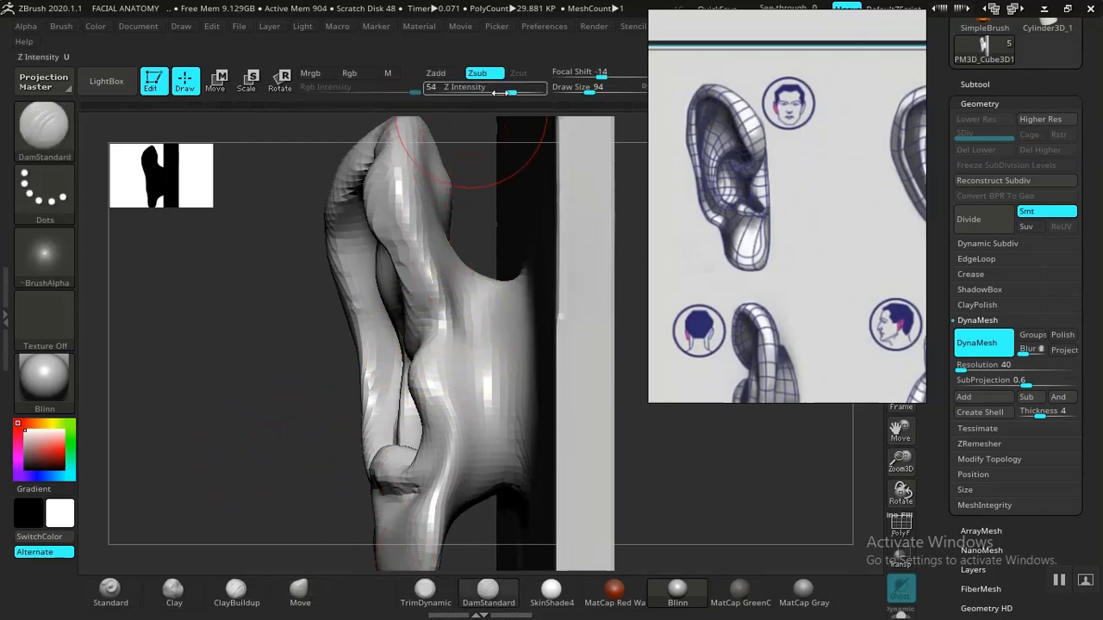
drag(500, 92, 490, 88)
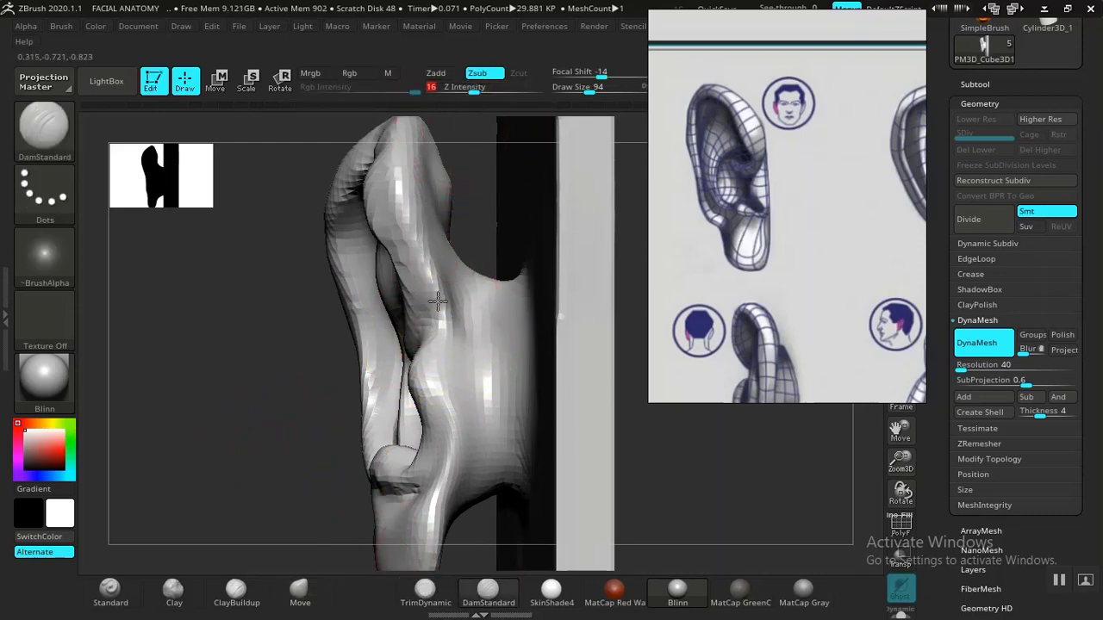
drag(218, 431, 307, 417)
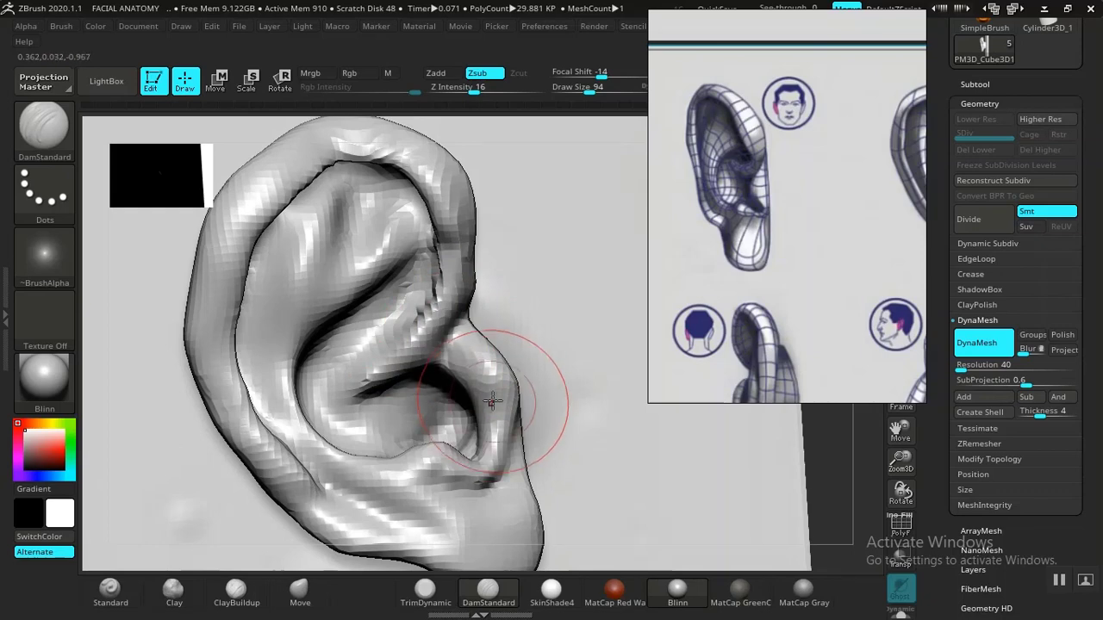
click(300, 592)
drag(491, 405, 480, 402)
Step: Switch to the Clay brush at draw size 94 and smooth the tragus and its transition into the base plate
click(174, 589)
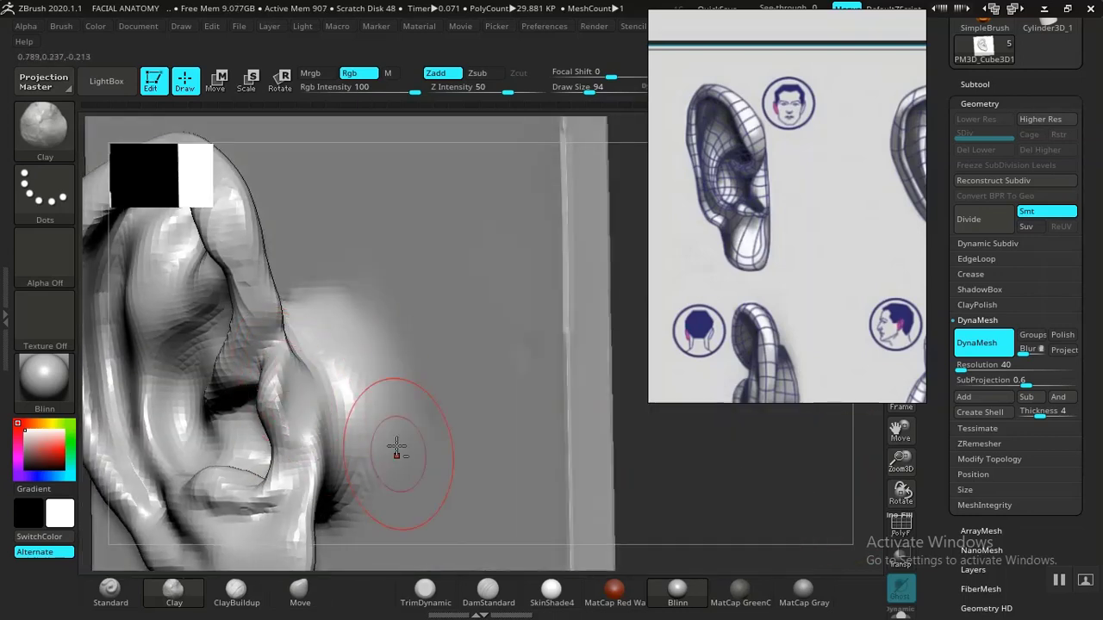
shift+drag(345, 403, 272, 461)
mouse_move(308, 433)
shift+mouse_down()
mouse_move(287, 423)
mouse_move(345, 465)
shift+mouse_up()
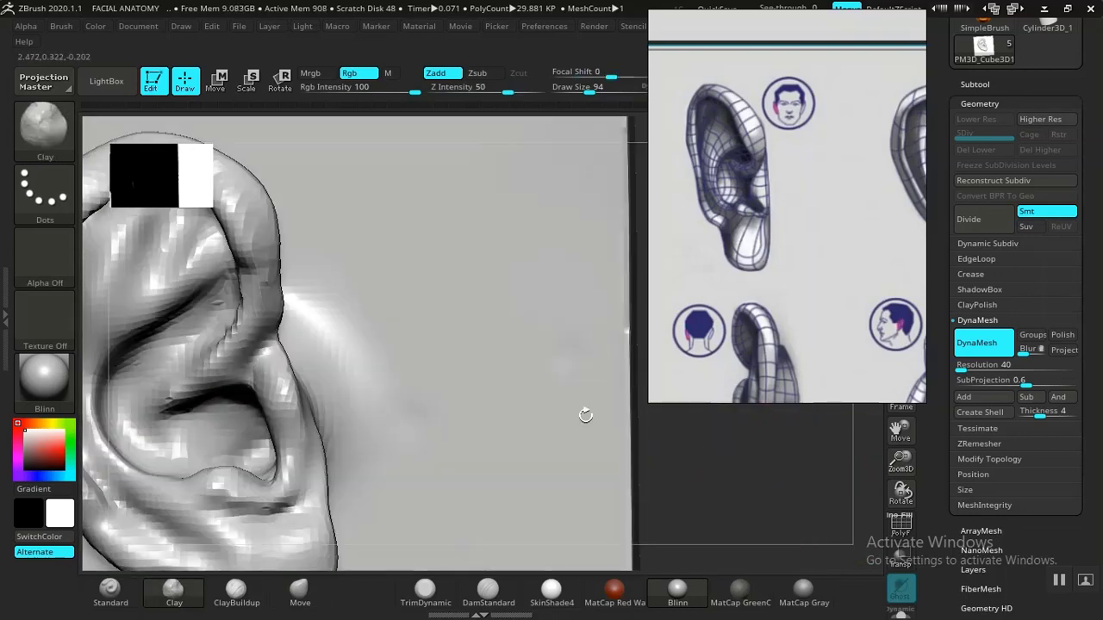
key(shift)
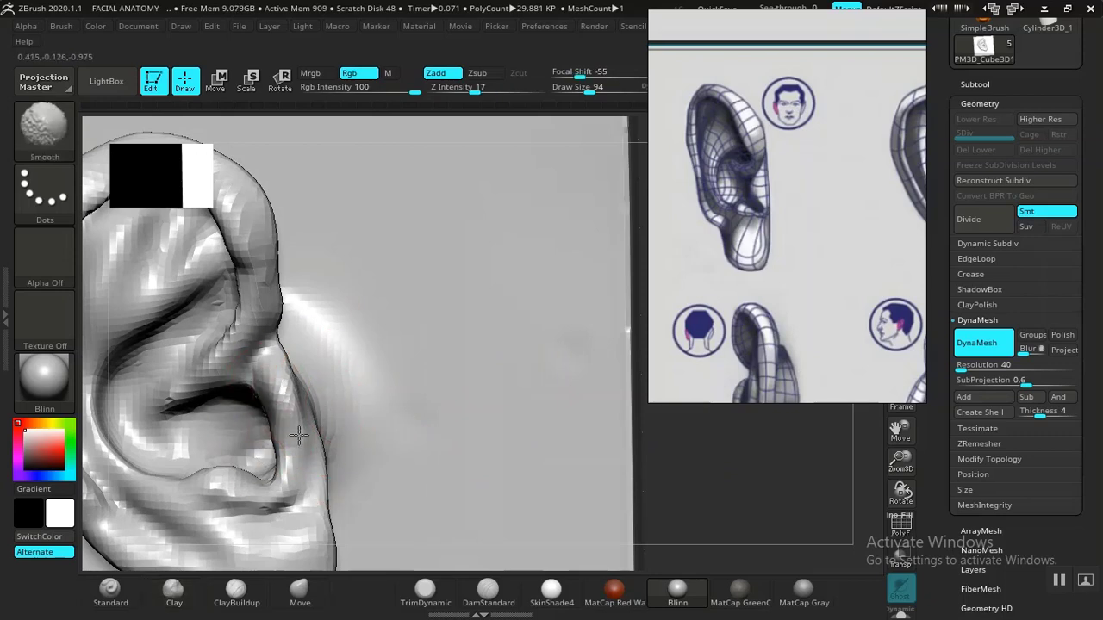
alt+drag(716, 503, 699, 483)
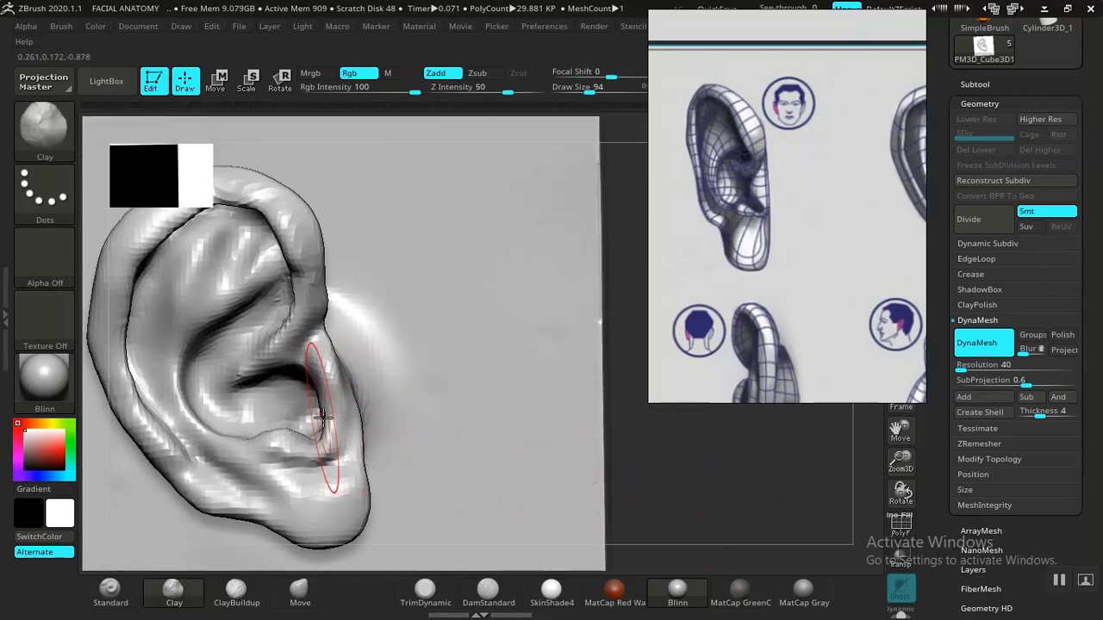
Step: Refine the tragus's inner edge with the Clay brush, then smooth it with the Standard brush active at draw size 74
mouse_move(323, 418)
mouse_down()
mouse_move(330, 433)
mouse_move(339, 424)
mouse_up()
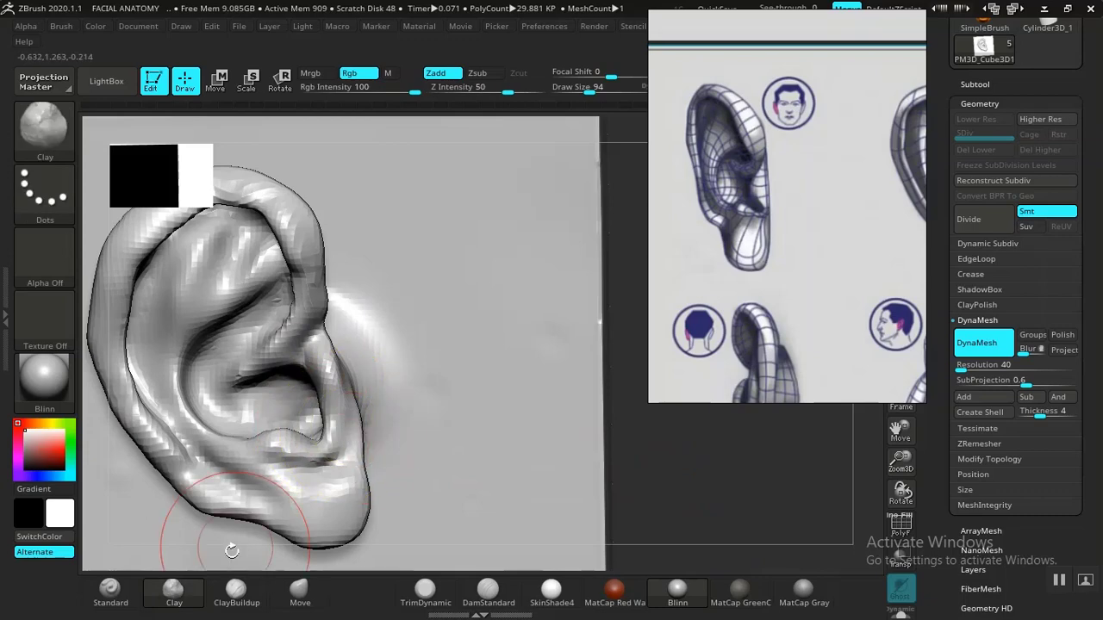
click(110, 591)
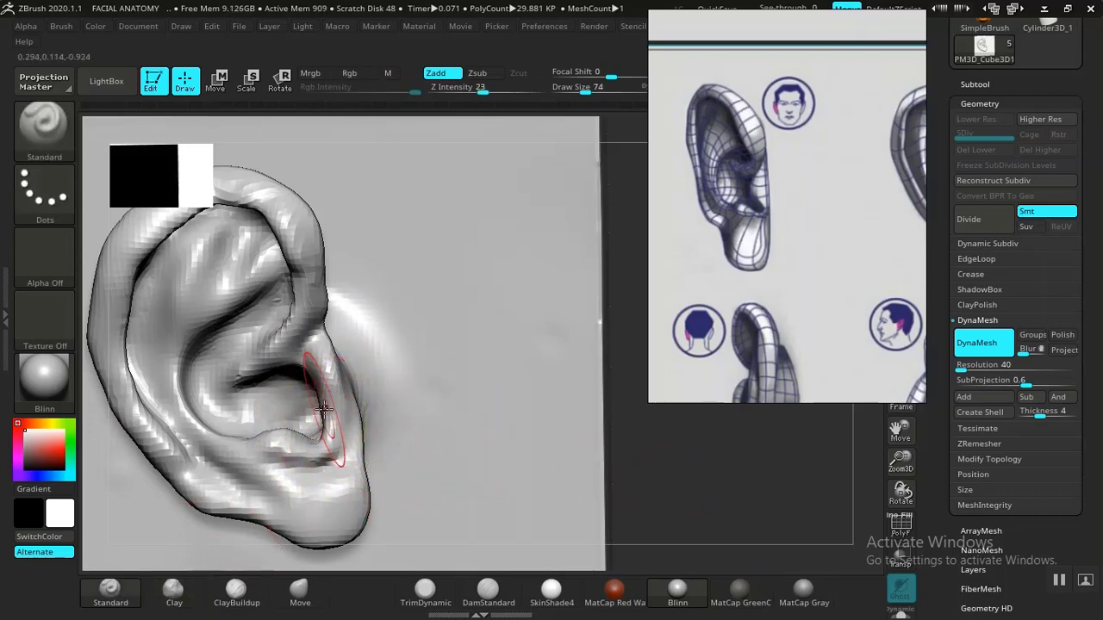
shift+drag(327, 411, 328, 416)
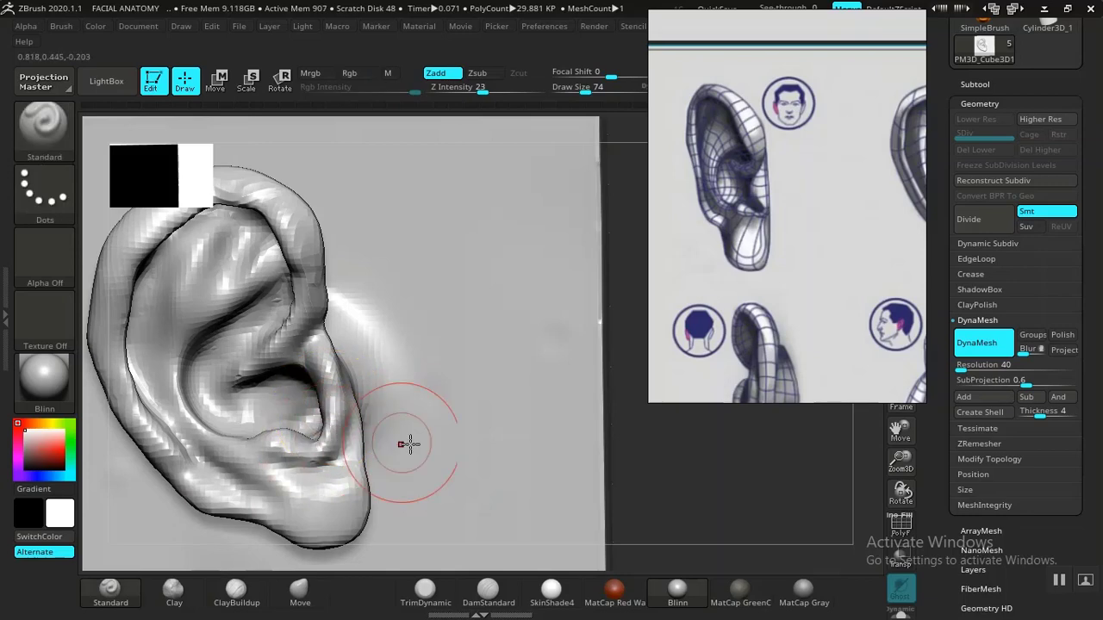
alt+drag(649, 460, 709, 536)
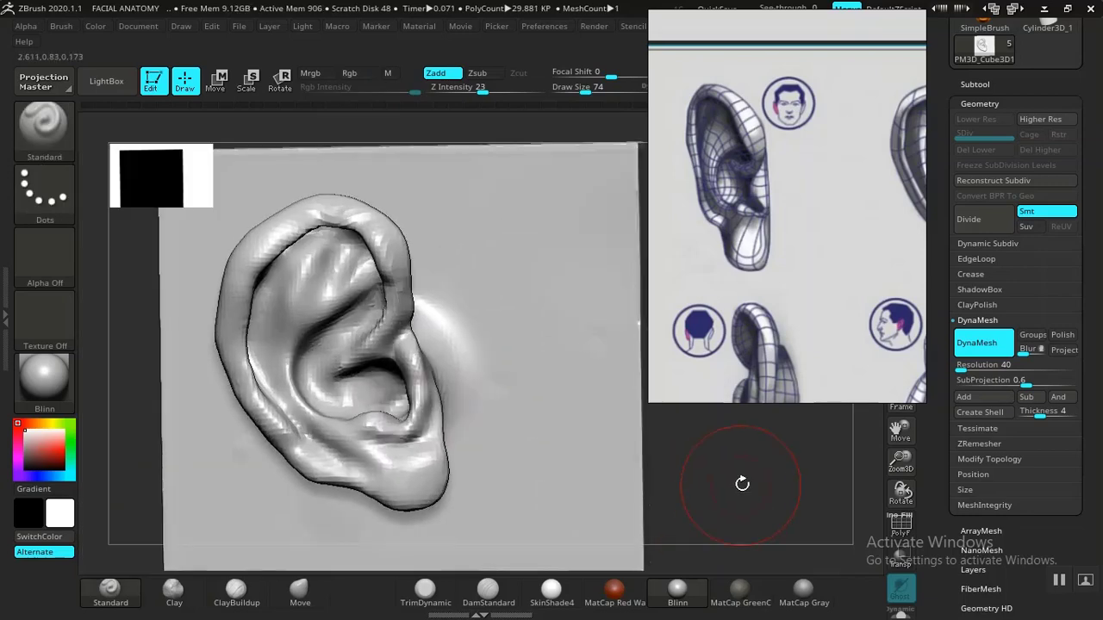
Step: Smooth the upper antihelix folds and the hollow between them at draw size 74
mouse_move(720, 438)
alt+mouse_down()
mouse_move(757, 476)
mouse_move(559, 414)
mouse_move(339, 256)
mouse_move(315, 288)
mouse_move(319, 307)
mouse_move(322, 270)
alt+mouse_up()
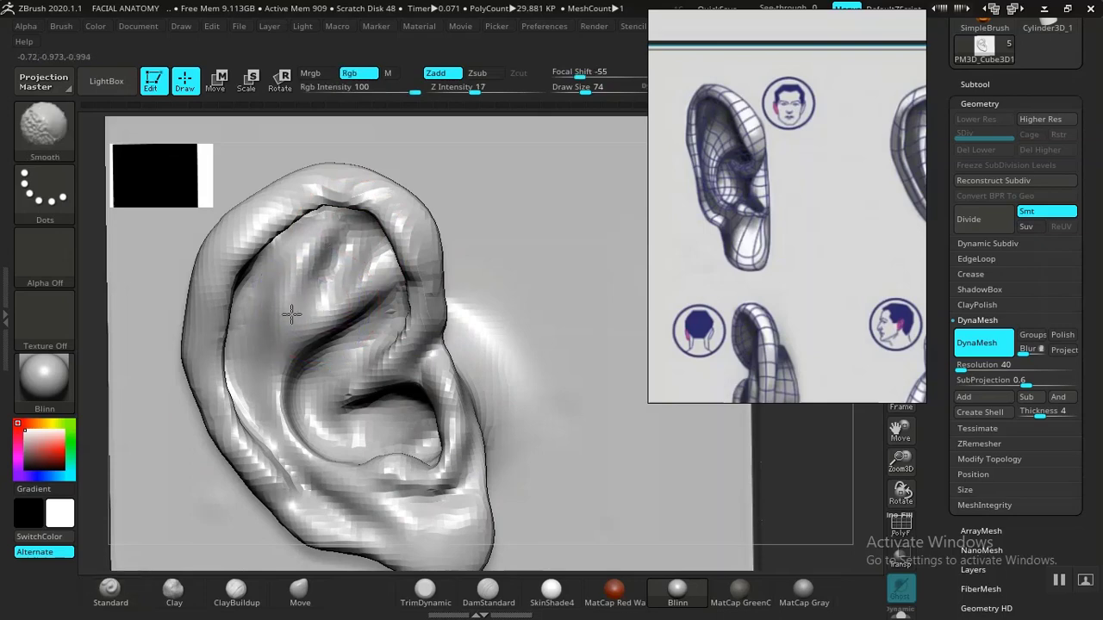
shift+drag(291, 314, 266, 284)
drag(800, 445, 812, 385)
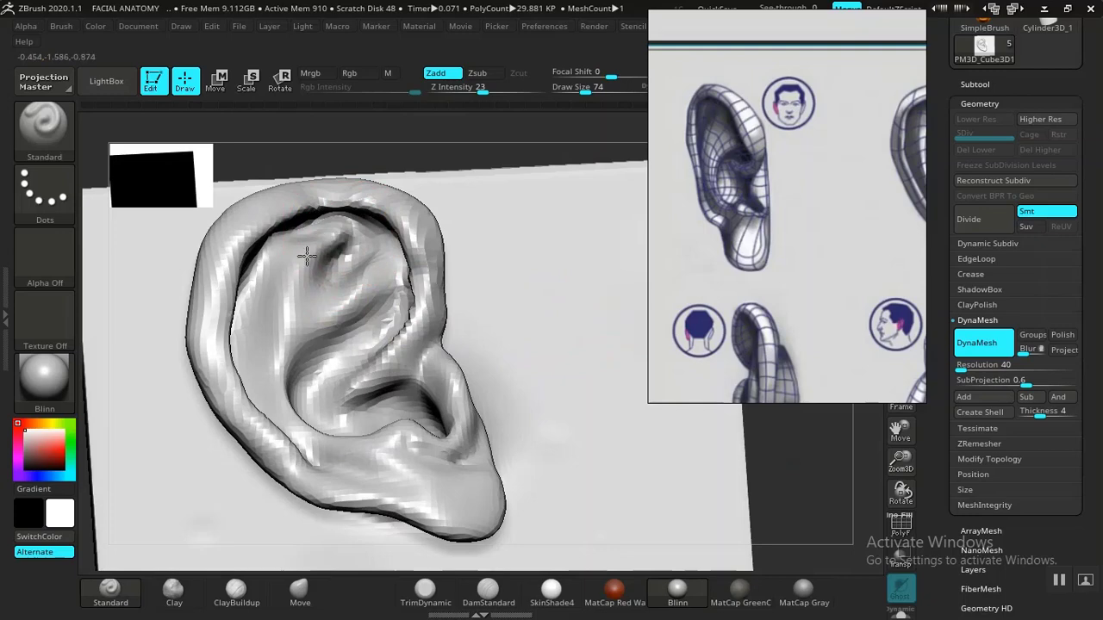
mouse_move(306, 256)
shift+mouse_down()
mouse_move(289, 250)
mouse_move(277, 273)
shift+mouse_up()
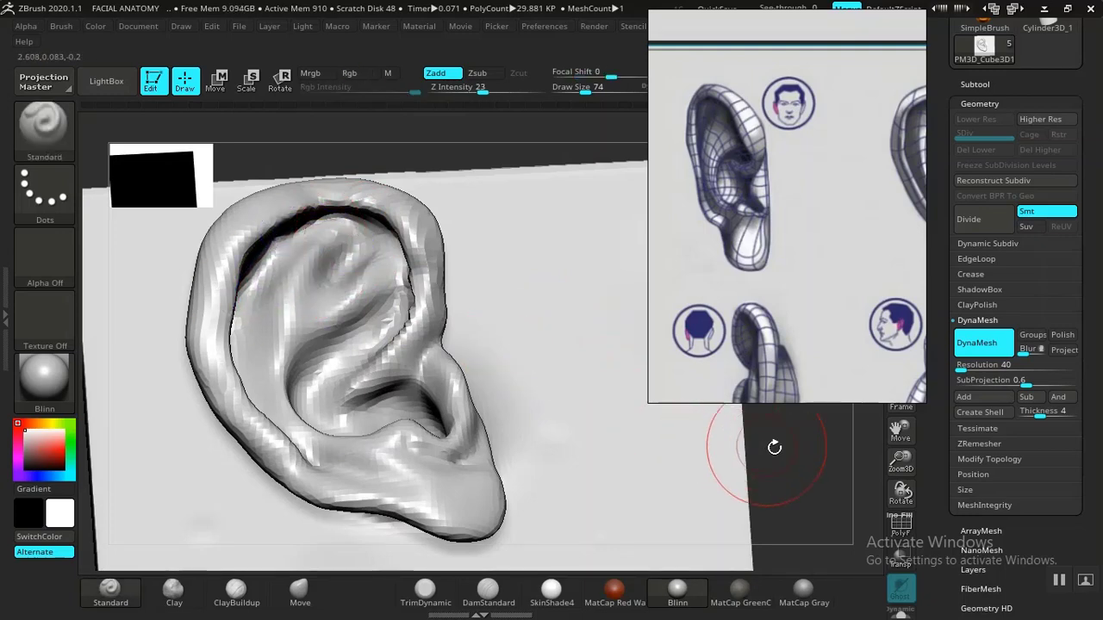
Step: Smooth the lower antihelix fold and the ridge crossing the ear's bowl
drag(775, 445, 421, 346)
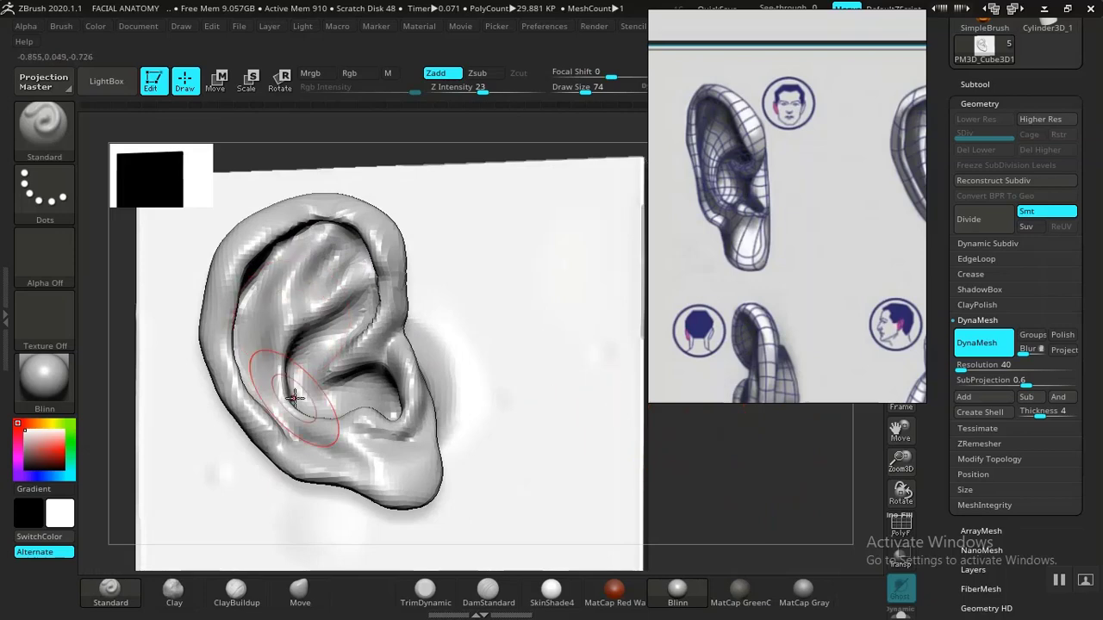
mouse_move(635, 443)
mouse_down()
mouse_move(778, 511)
mouse_move(661, 439)
mouse_up()
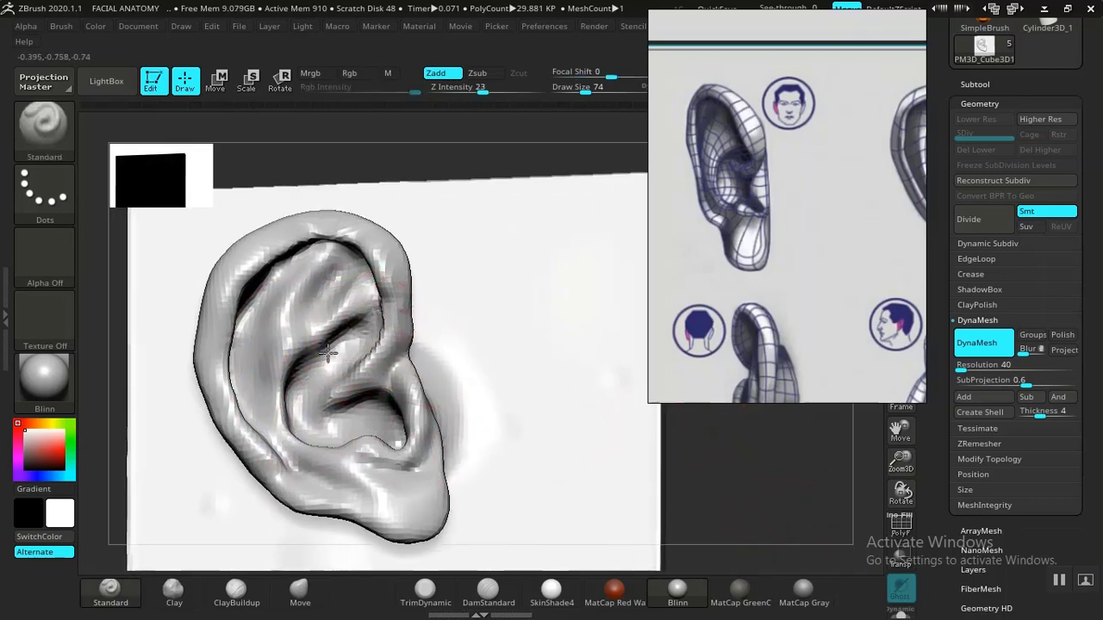
mouse_move(360, 340)
shift+mouse_down()
mouse_move(346, 343)
mouse_move(325, 285)
shift+mouse_up()
shift+drag(332, 379, 344, 403)
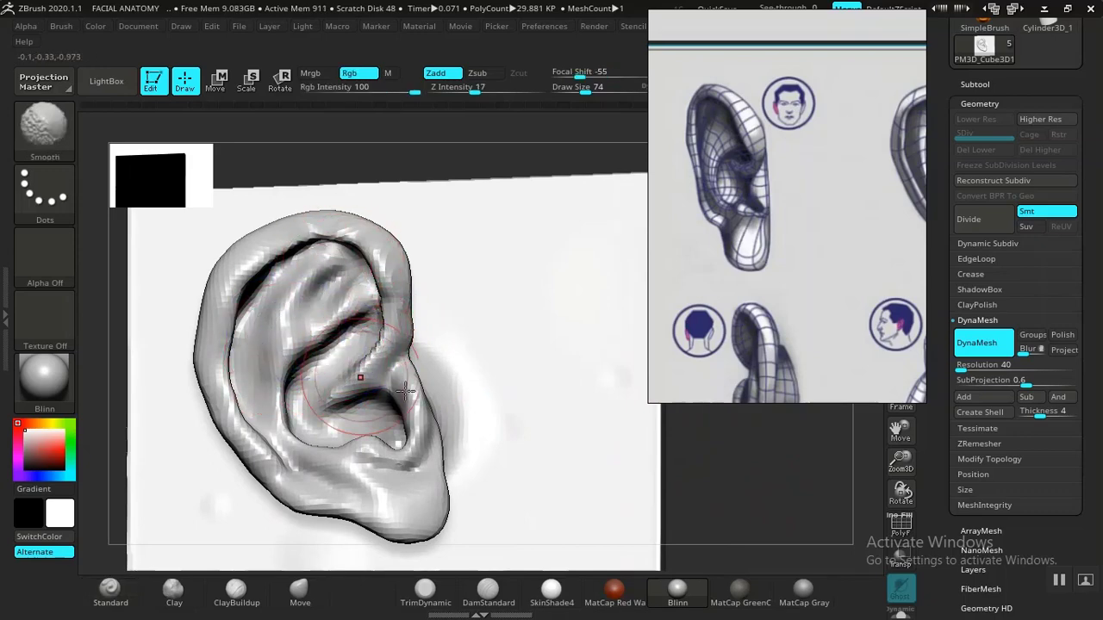
alt+drag(764, 492, 718, 466)
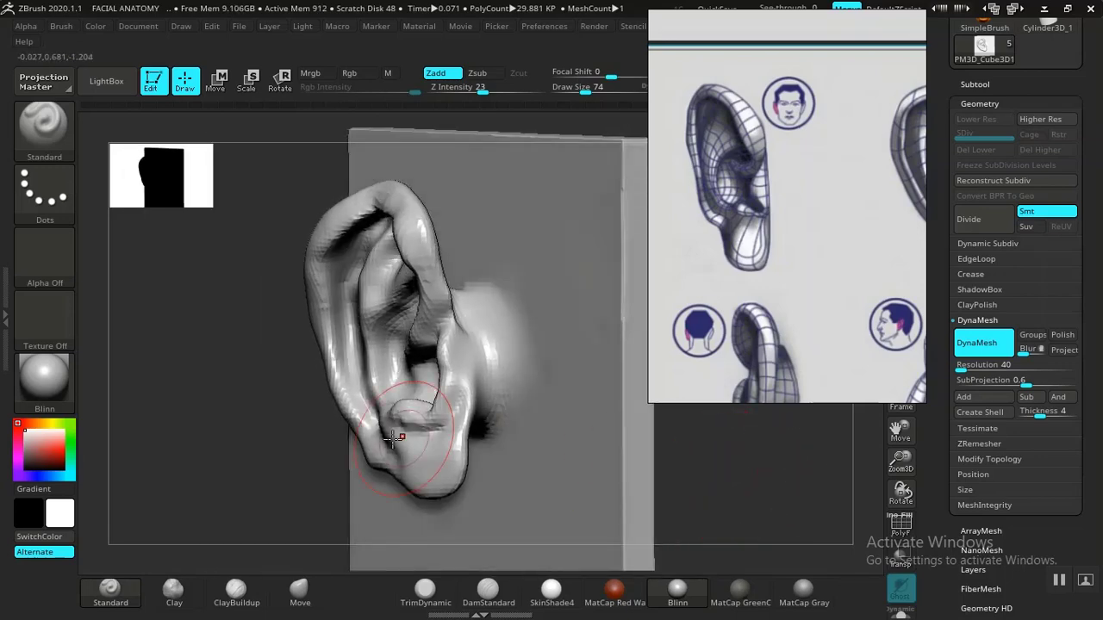
Step: Smooth the earlobe, fill out its outer end with the Clay brush at draw size 74, and smooth its lower edge
drag(262, 447, 354, 434)
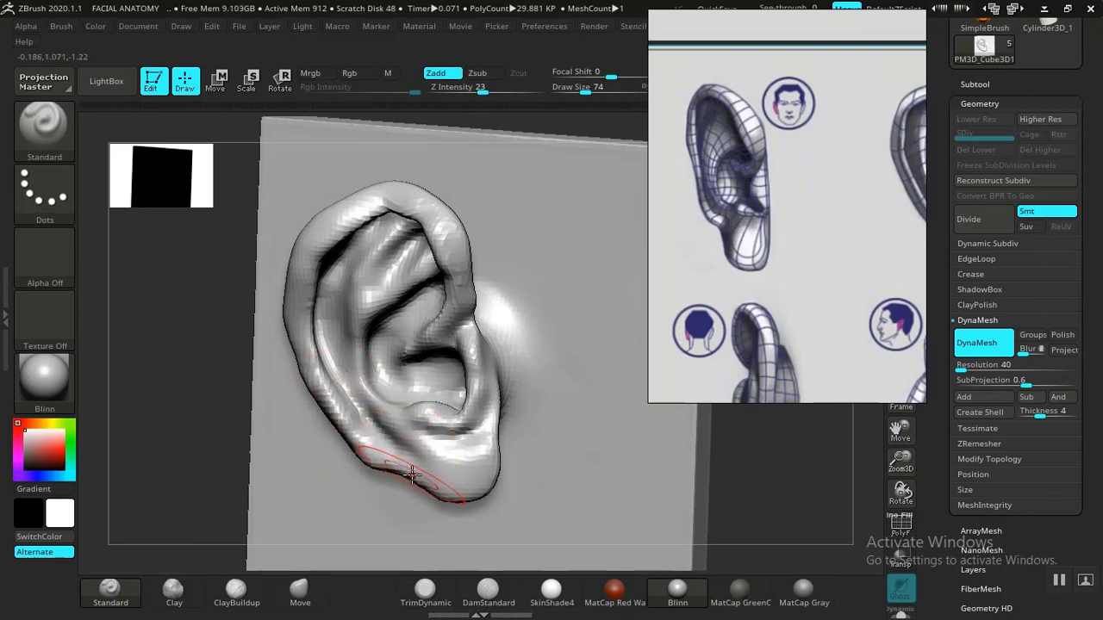
drag(632, 492, 633, 448)
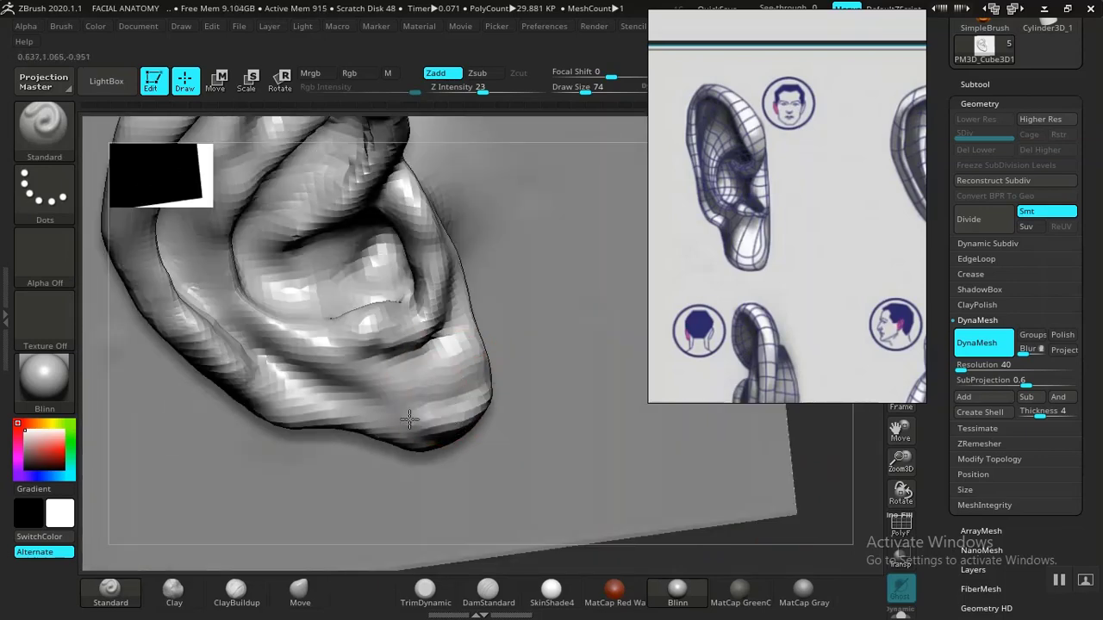
shift+drag(410, 420, 460, 399)
click(181, 597)
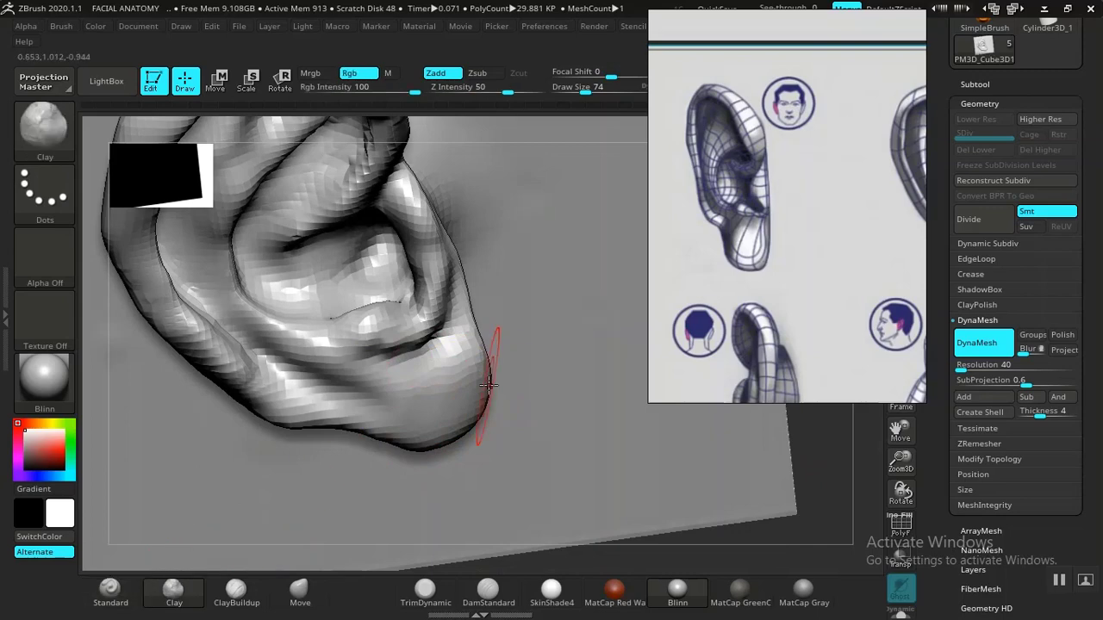
drag(476, 393, 396, 391)
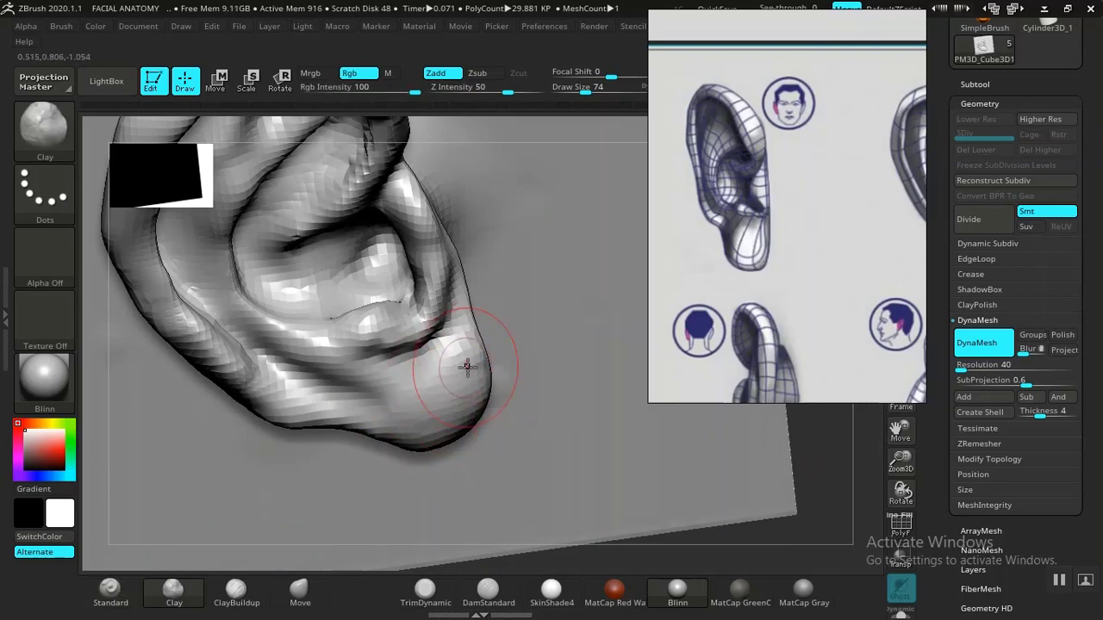
shift+drag(411, 438, 456, 424)
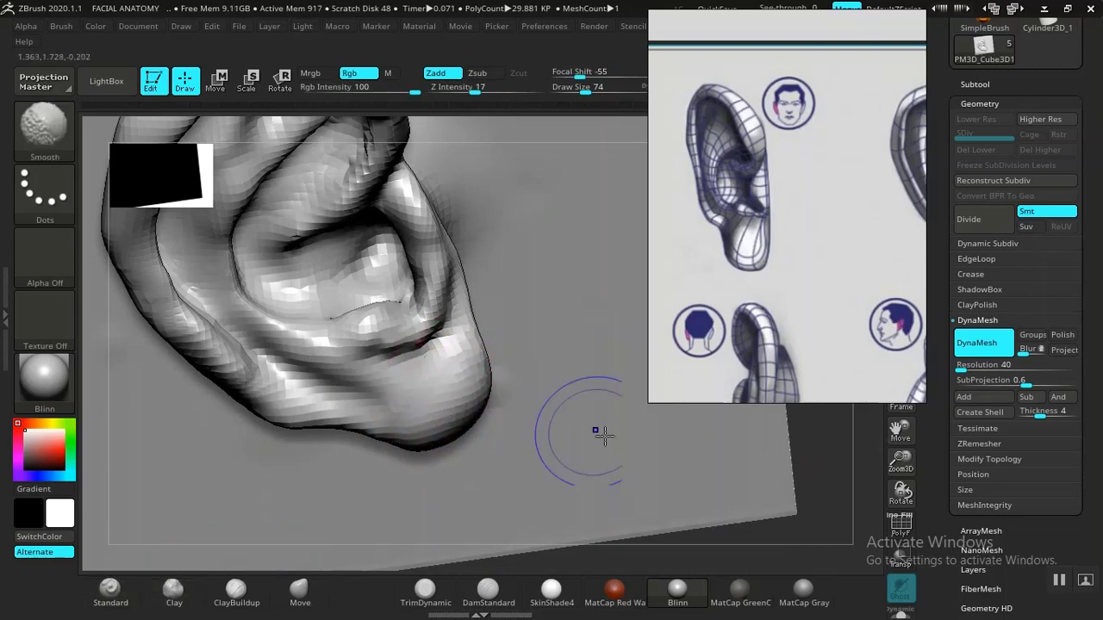
Step: Rework the ear canal hollow inside the bowl with the Clay brush and check the ear's form from several angles
mouse_move(799, 441)
alt+mouse_down()
mouse_move(660, 343)
mouse_move(588, 400)
mouse_move(620, 424)
mouse_move(519, 458)
alt+mouse_up()
alt+drag(597, 443, 621, 540)
drag(681, 448, 626, 609)
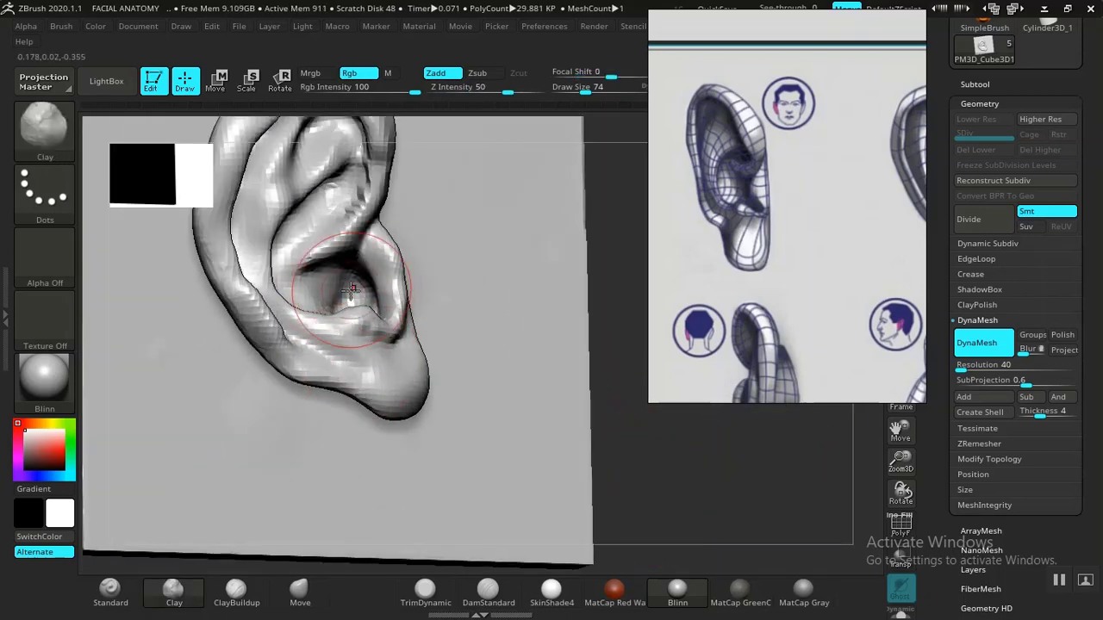
mouse_move(342, 290)
mouse_down()
mouse_move(326, 290)
mouse_move(354, 303)
mouse_up()
mouse_move(618, 407)
alt+mouse_down()
mouse_move(423, 332)
mouse_move(497, 377)
mouse_move(572, 360)
mouse_move(665, 534)
alt+mouse_up()
alt+drag(677, 482, 692, 555)
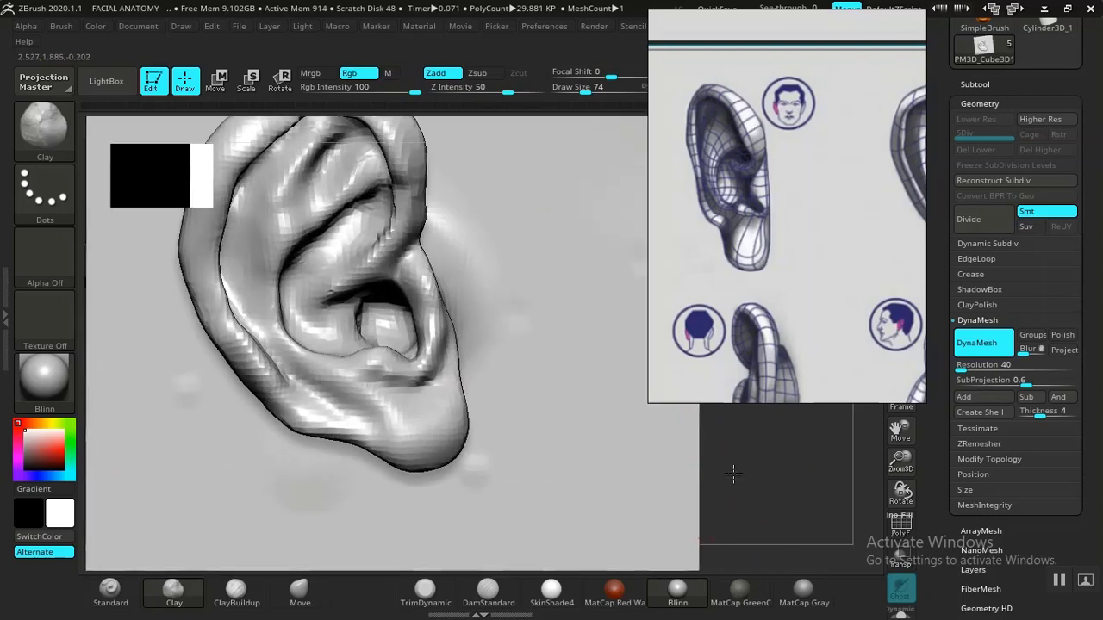
mouse_move(733, 474)
alt+mouse_down()
mouse_move(571, 430)
mouse_move(681, 451)
mouse_move(621, 425)
mouse_move(595, 448)
mouse_move(598, 515)
mouse_move(612, 472)
mouse_move(467, 419)
alt+mouse_up()
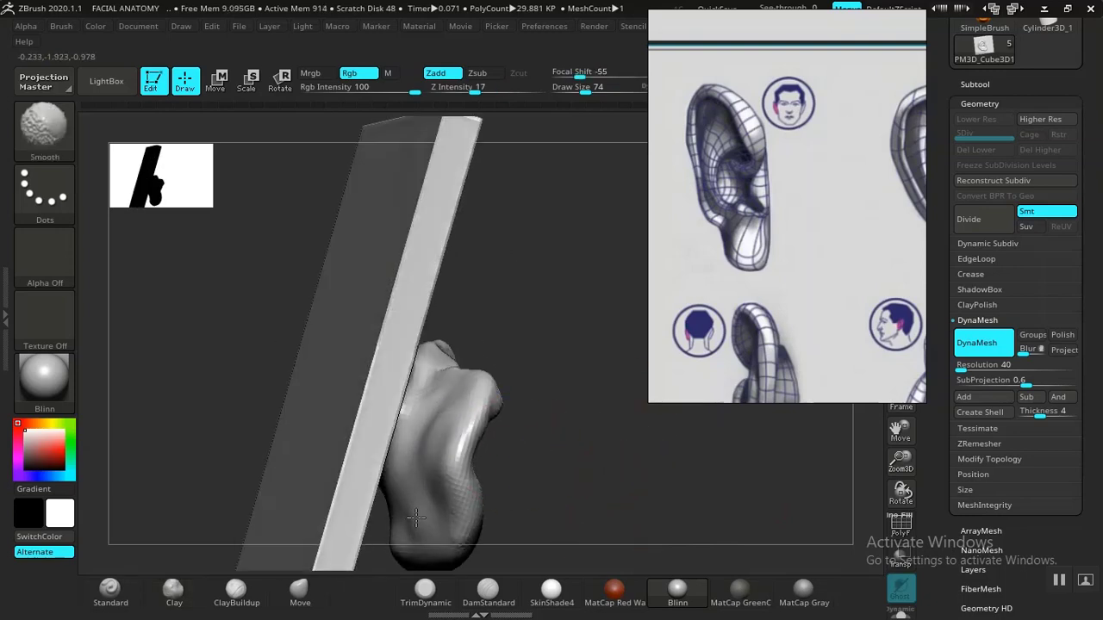
mouse_move(575, 451)
shift+mouse_down()
mouse_move(561, 445)
mouse_move(535, 313)
mouse_move(536, 340)
mouse_move(498, 234)
mouse_move(635, 405)
mouse_move(640, 386)
mouse_move(611, 365)
mouse_move(652, 419)
mouse_move(586, 460)
mouse_move(642, 452)
shift+mouse_up()
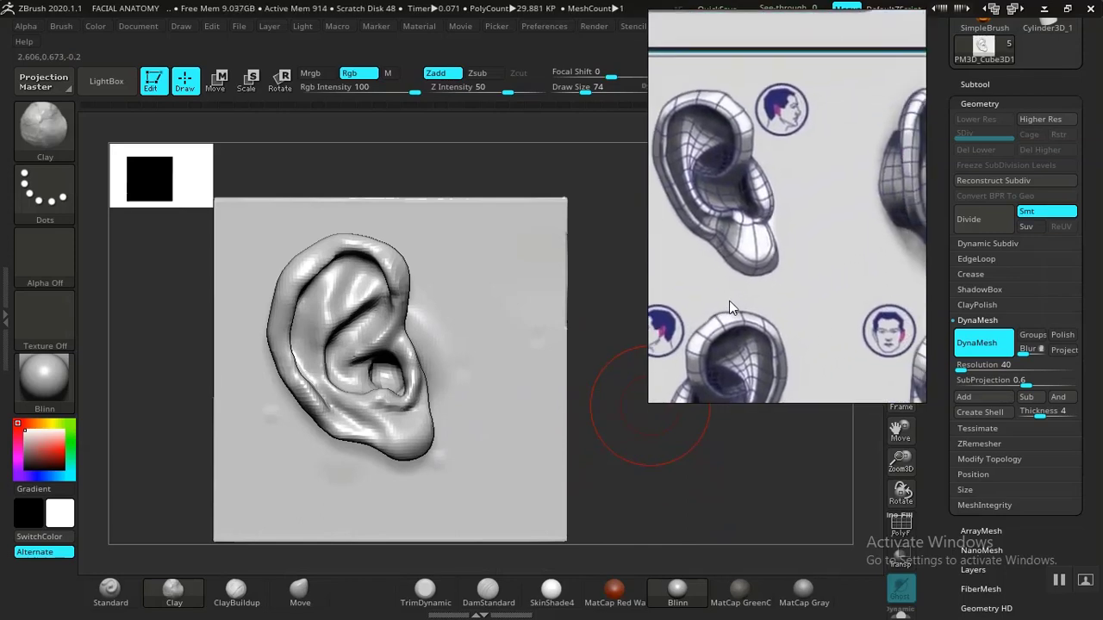
Step: Carve the hollow between the upper antihelix folds with the Standard brush, then refine the adjoining fold with the Clay brush
drag(658, 465, 595, 424)
mouse_move(408, 156)
alt+mouse_down()
mouse_move(440, 209)
mouse_move(383, 380)
alt+mouse_up()
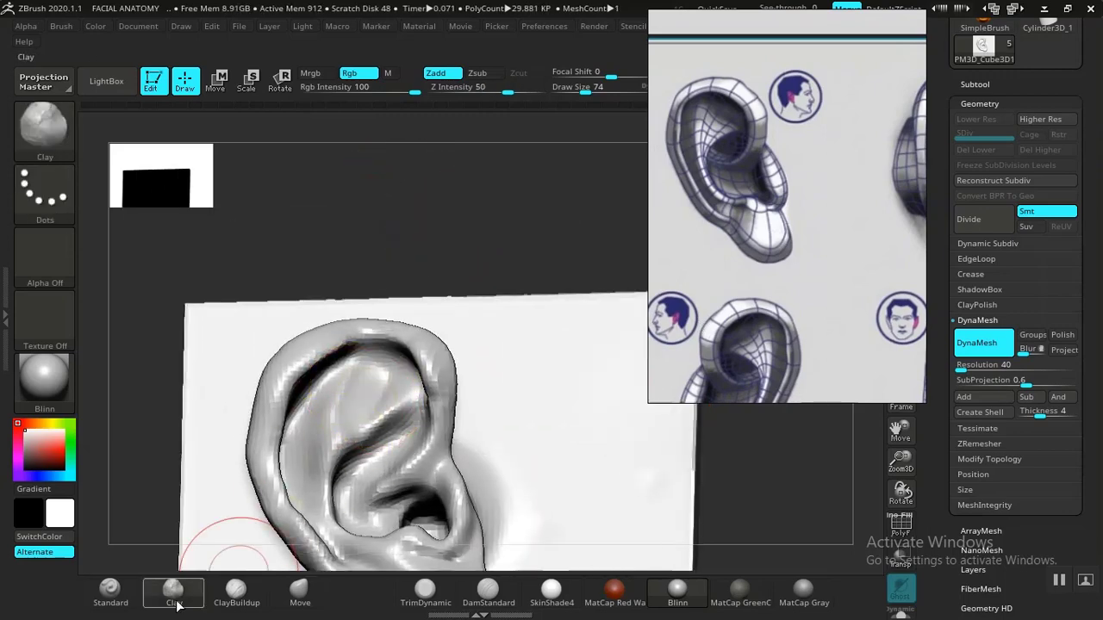
click(110, 591)
mouse_move(374, 372)
mouse_down()
mouse_move(341, 426)
mouse_move(391, 369)
mouse_move(350, 391)
mouse_up()
key(ctrl+z)
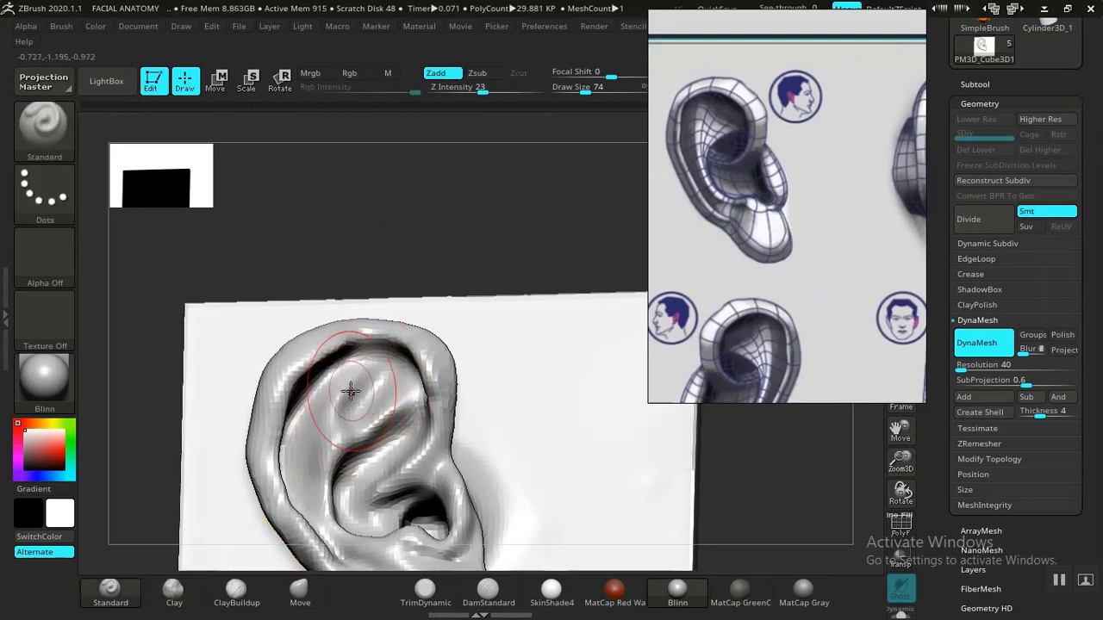
click(174, 591)
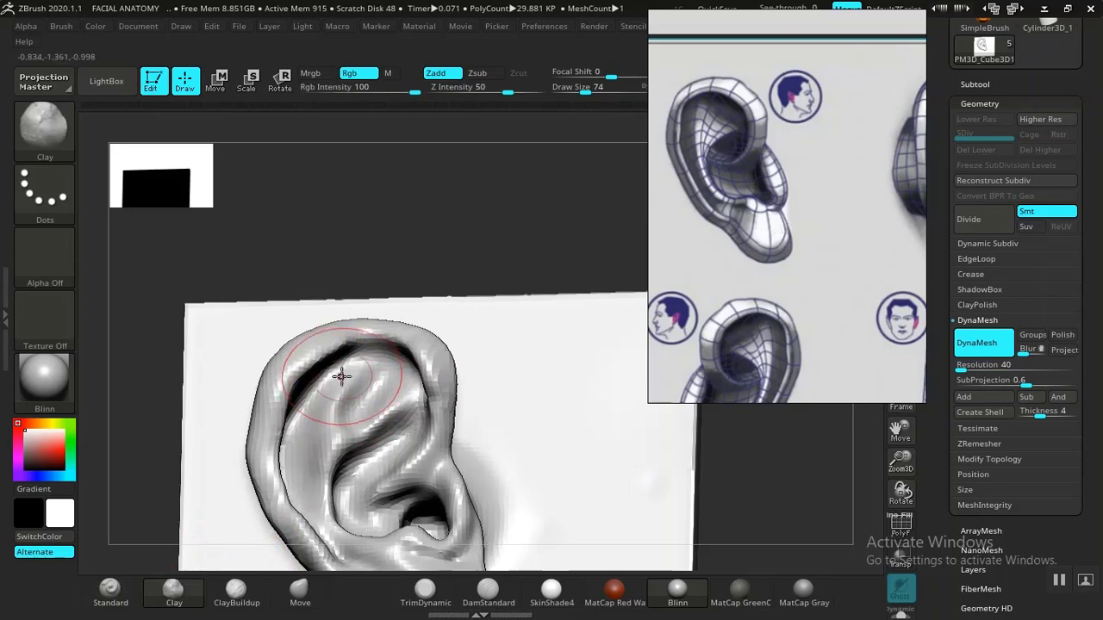
mouse_move(326, 432)
mouse_down()
mouse_move(322, 413)
mouse_move(330, 422)
mouse_up()
drag(417, 262, 405, 269)
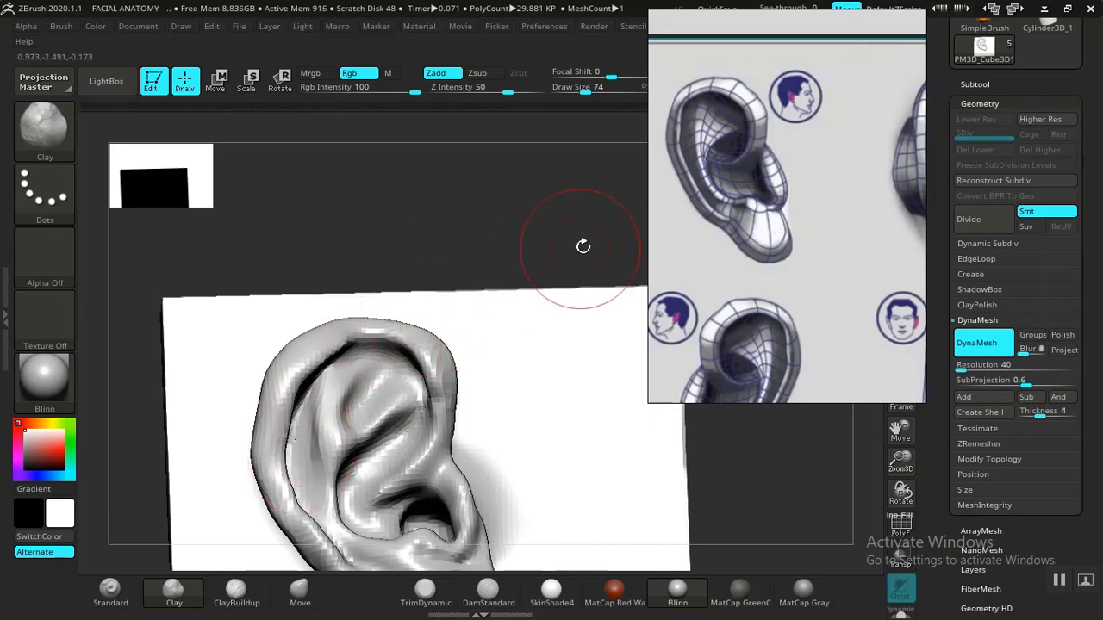
Step: Switch the ear's material to MatCap Gray
alt+drag(583, 247, 717, 480)
click(797, 594)
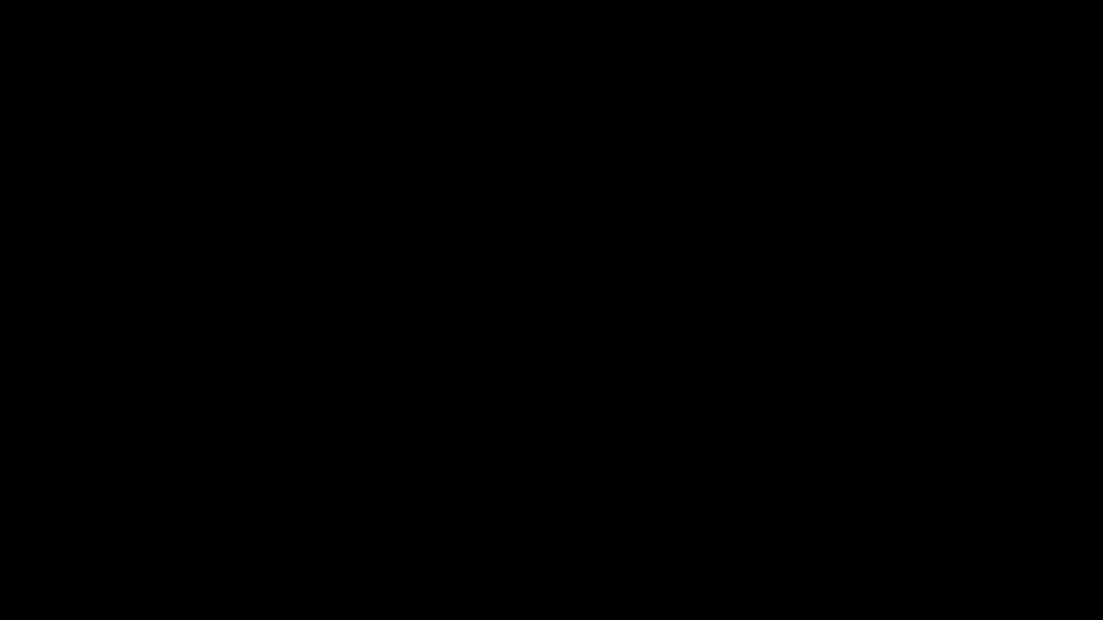